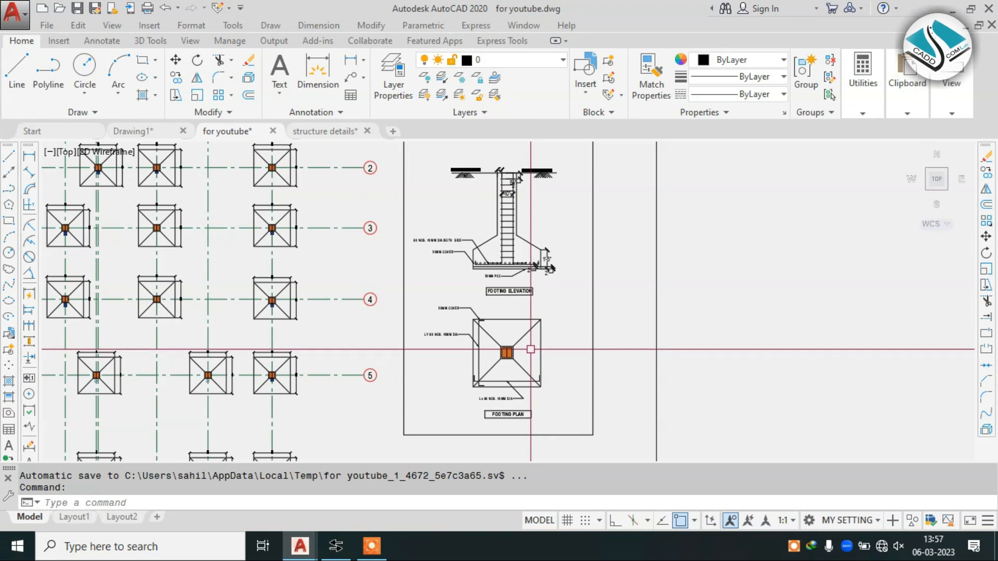
# Examine the working plan, column layout and footing layout sheets, including the footing detail frame
pyautogui.scroll(6, 299, 295)
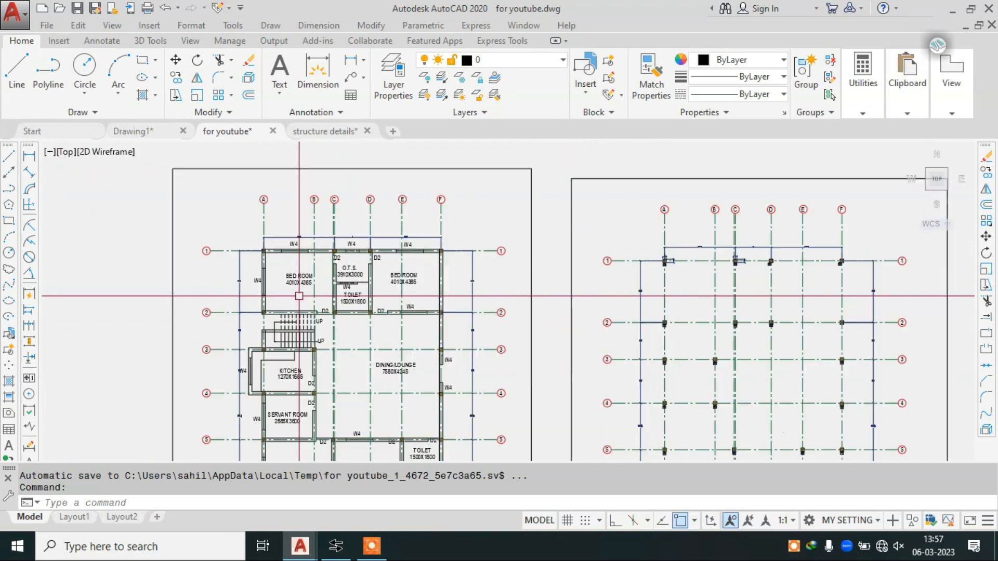
pyautogui.scroll(3, 322, 271)
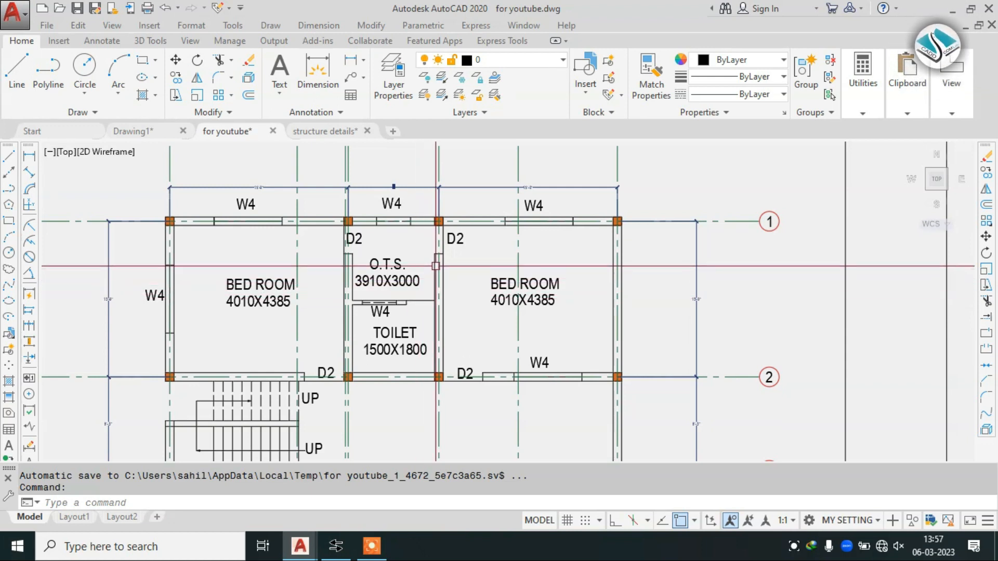
pyautogui.scroll(-5, 553, 273)
pyautogui.scroll(4, 548, 240)
pyautogui.scroll(4, 547, 241)
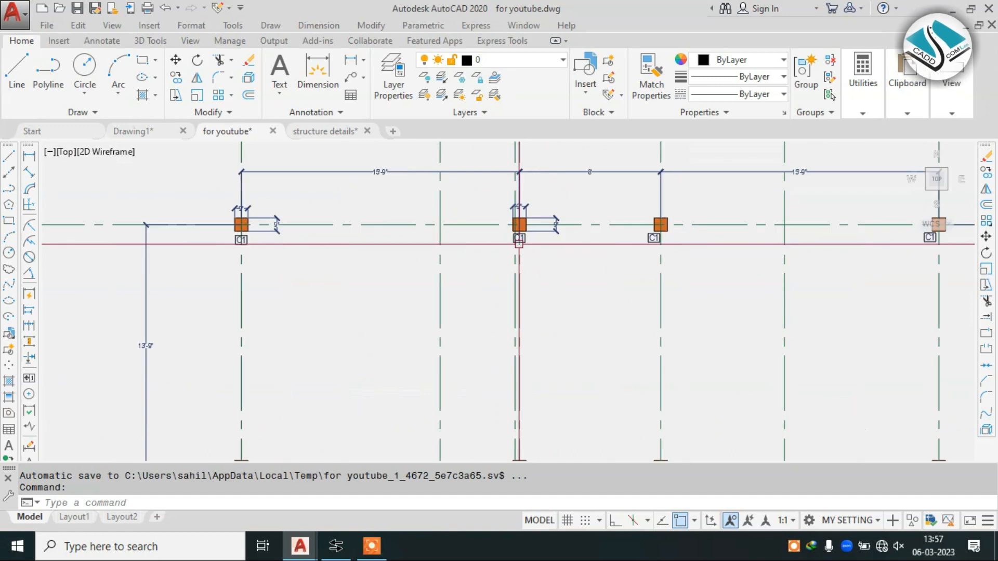
pyautogui.scroll(-2, 413, 232)
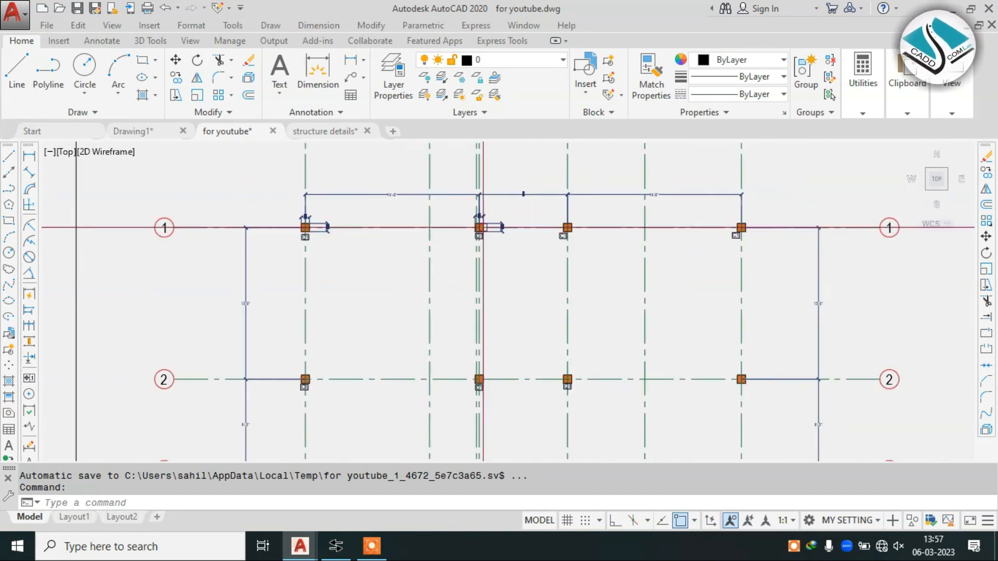
pyautogui.scroll(-6, 482, 237)
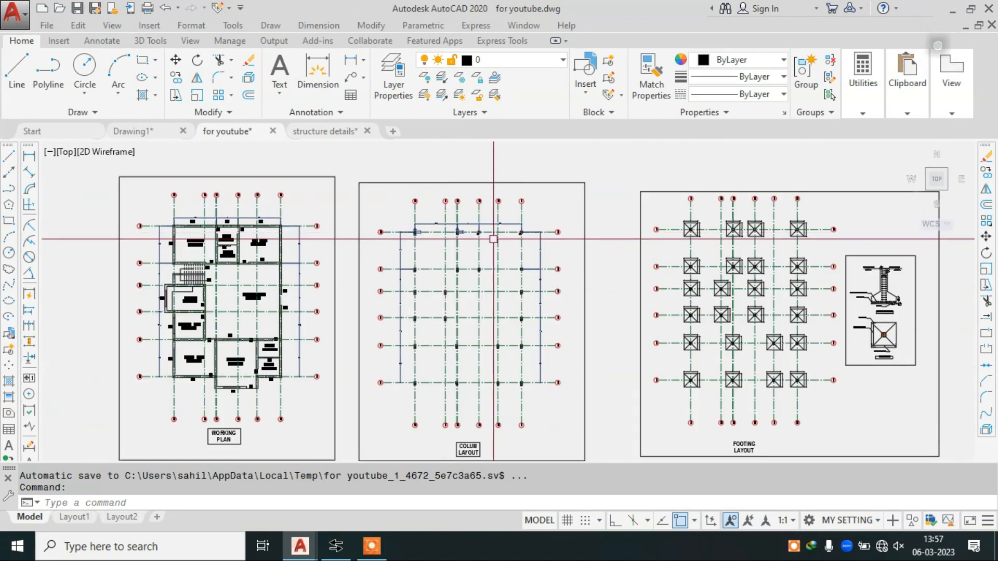
pyautogui.moveTo(564, 393); pyautogui.dragTo(392, 393, button='middle')
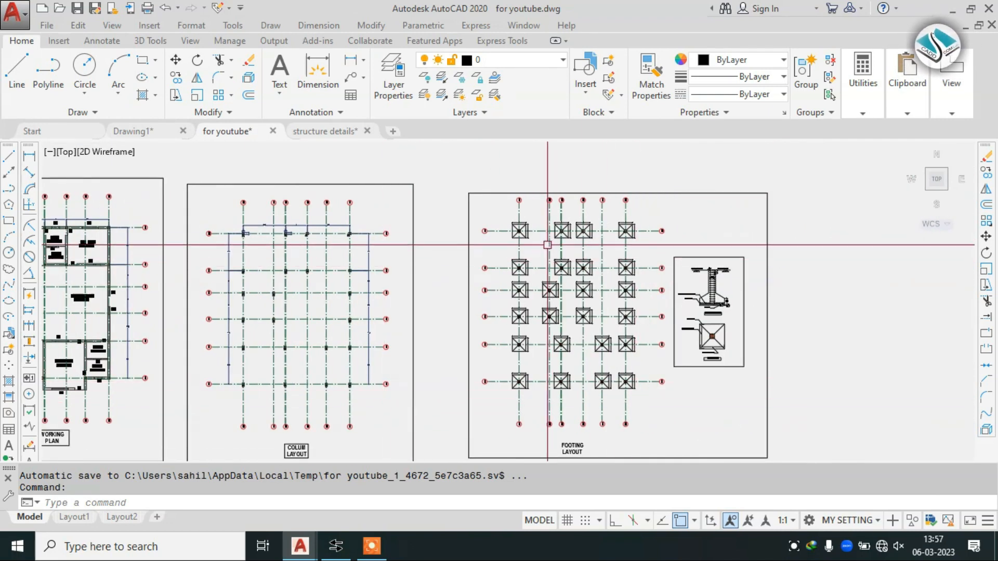
pyautogui.scroll(6, 563, 235)
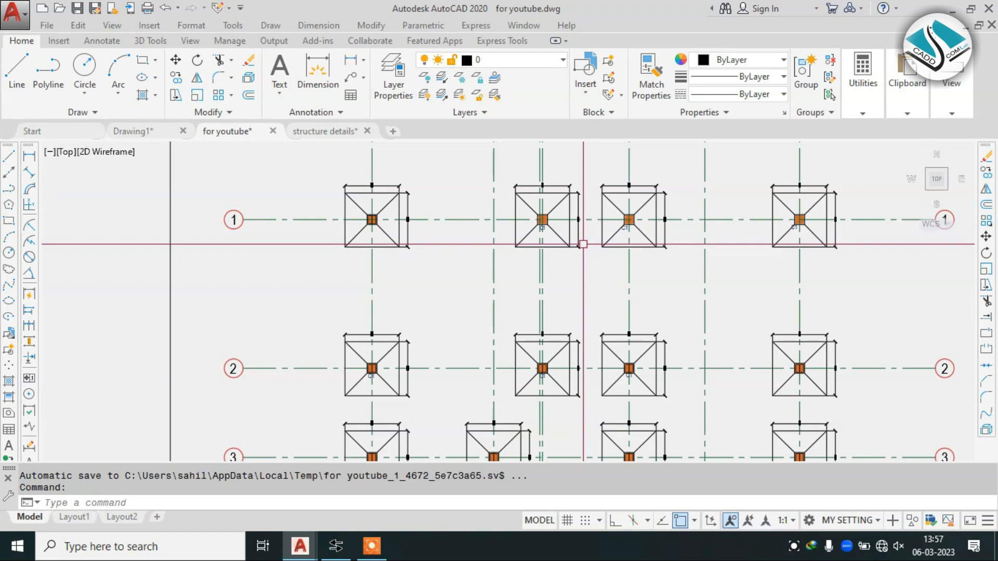
pyautogui.scroll(-5, 451, 216)
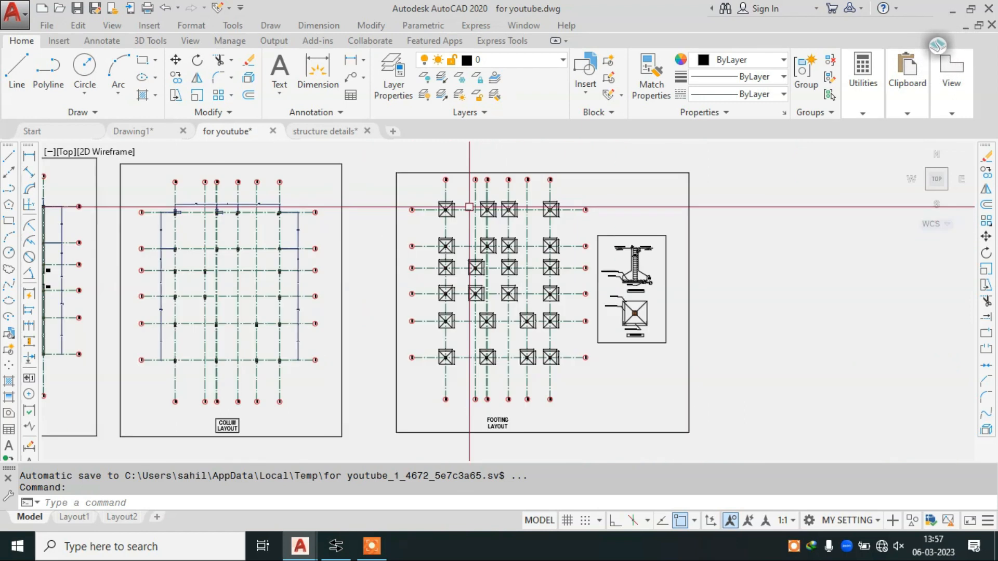
pyautogui.scroll(5, 614, 251)
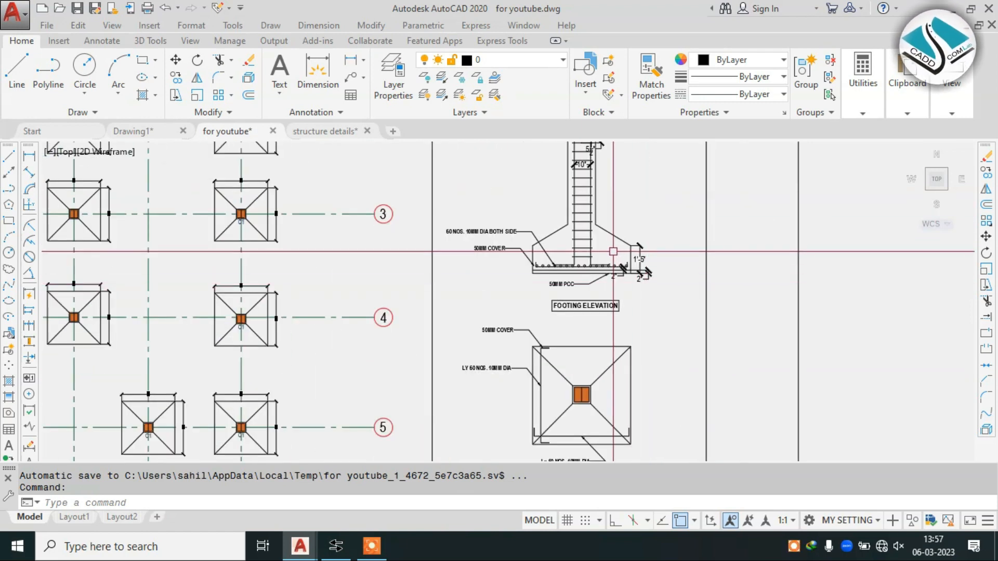
pyautogui.scroll(-3, 567, 262)
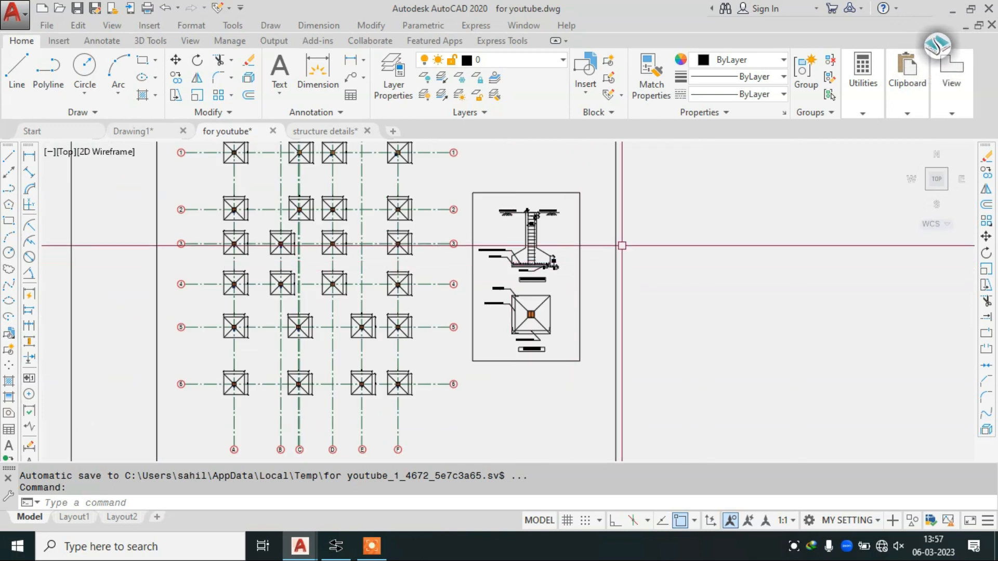
# Switch to the structure details drawing and examine the bars and links in the C1 column cross-section
pyautogui.click(338, 130)
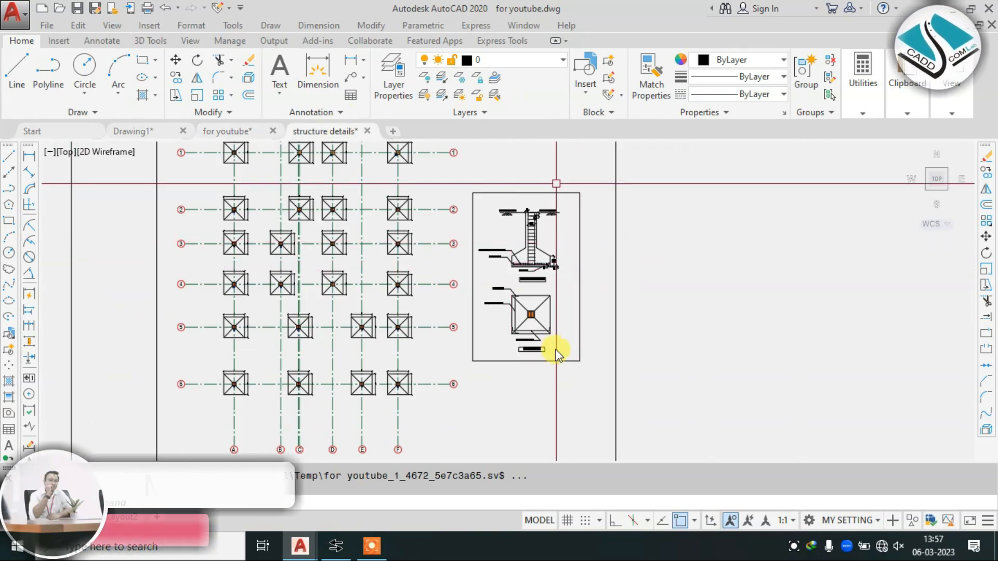
pyautogui.scroll(2, 423, 270)
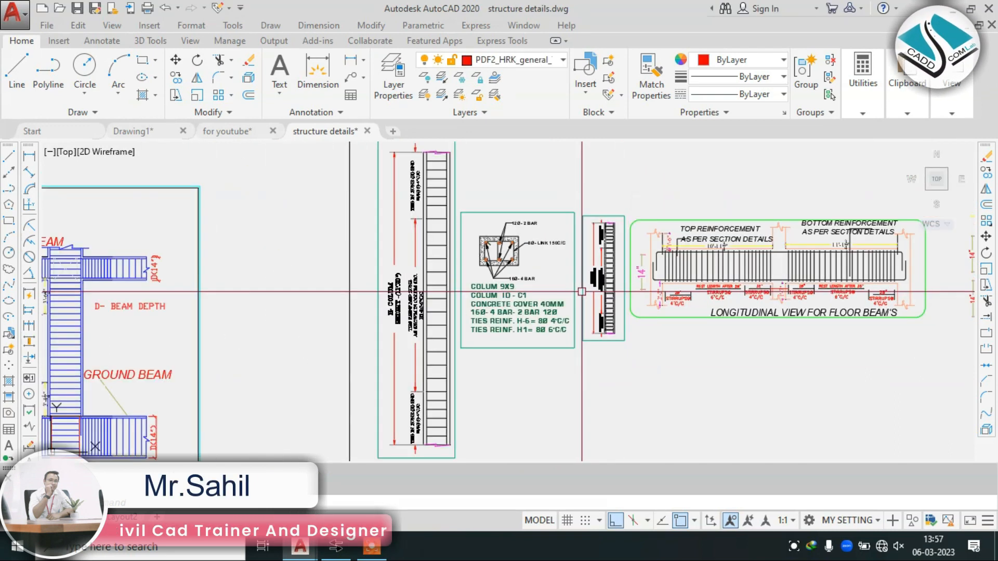
pyautogui.scroll(4, 522, 268)
pyautogui.moveTo(473, 242); pyautogui.dragTo(470, 292, button='middle')
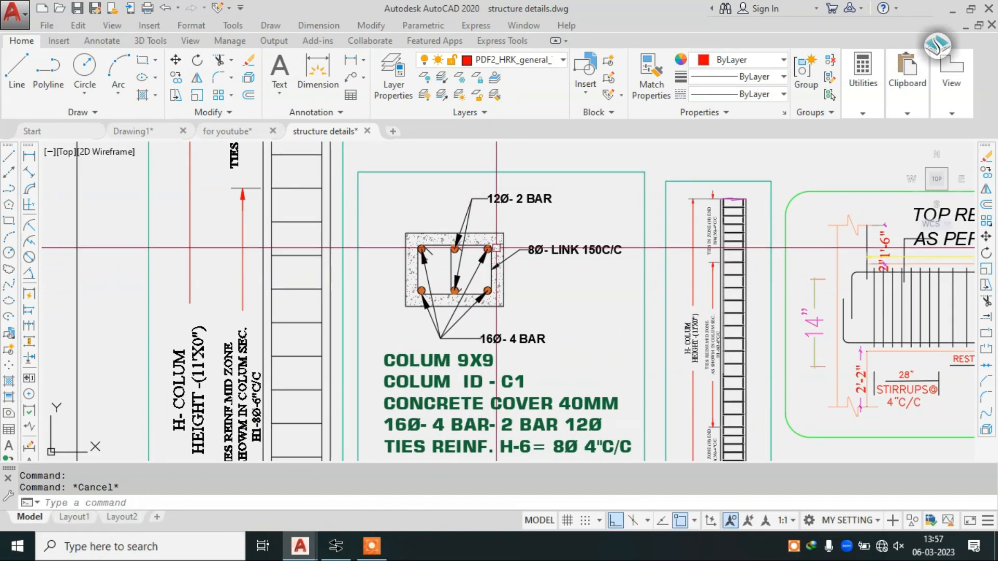
pyautogui.scroll(2, 499, 245)
pyautogui.scroll(-2, 509, 234)
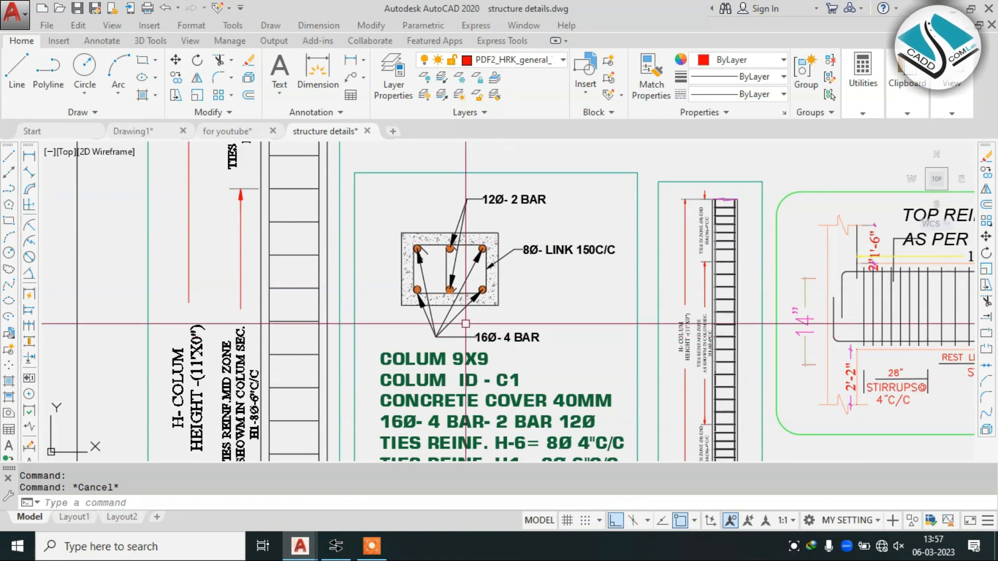
pyautogui.scroll(2, 456, 250)
pyautogui.scroll(-2, 465, 222)
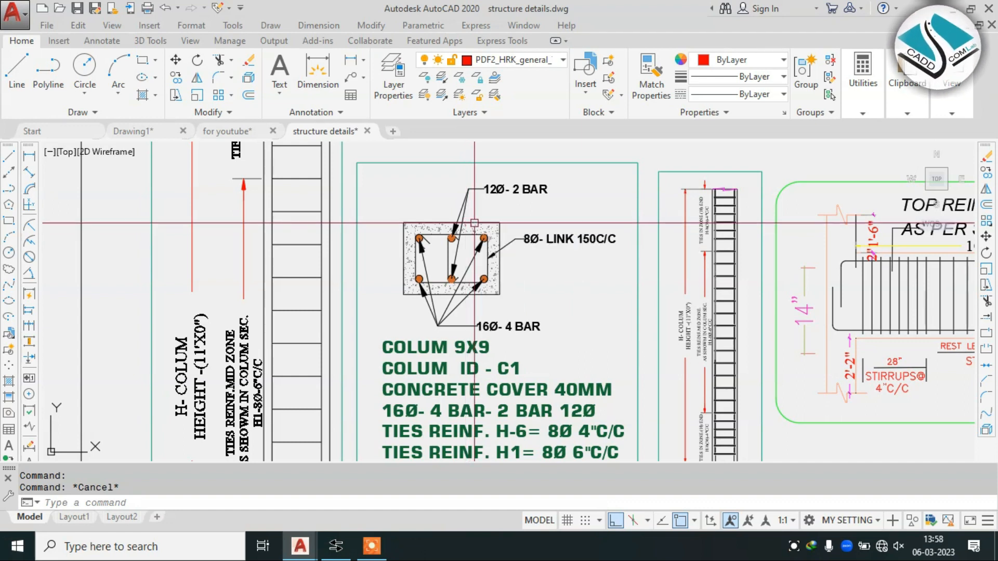
pyautogui.scroll(4, 525, 247)
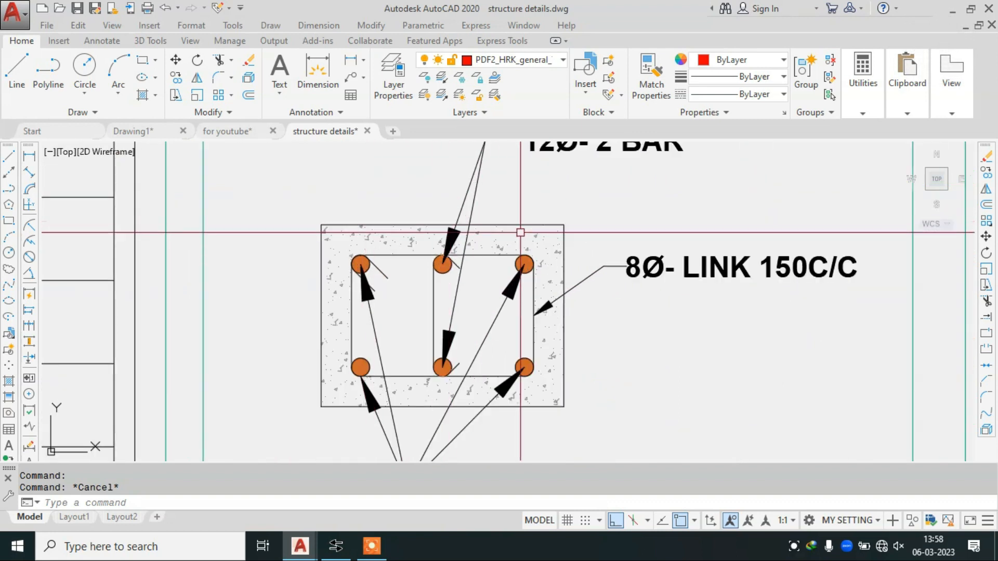
pyautogui.scroll(-5, 603, 254)
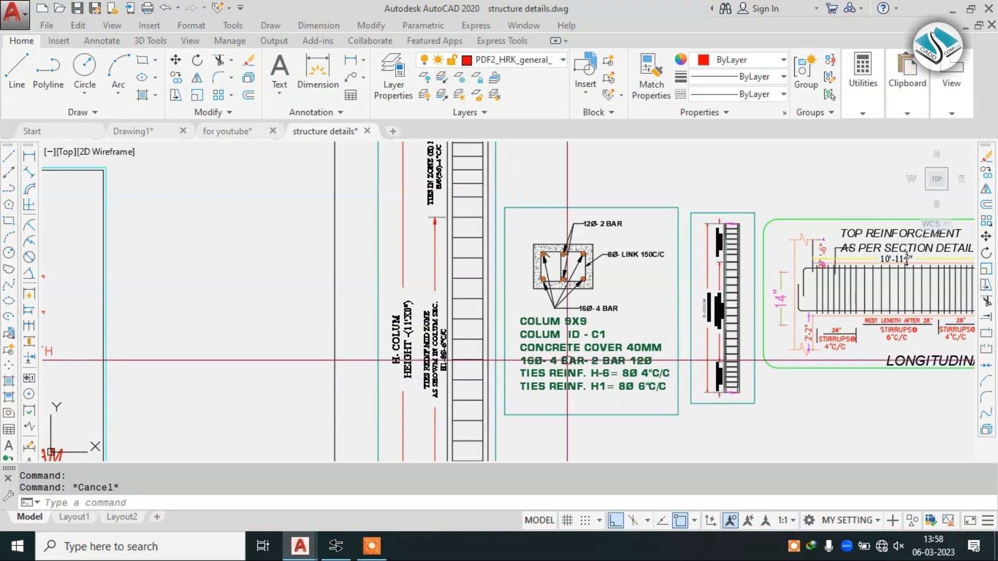
# Examine the reinforcement notes for column C1 together with the bar callouts on its section
pyautogui.scroll(2, 634, 337)
pyautogui.scroll(2, 613, 337)
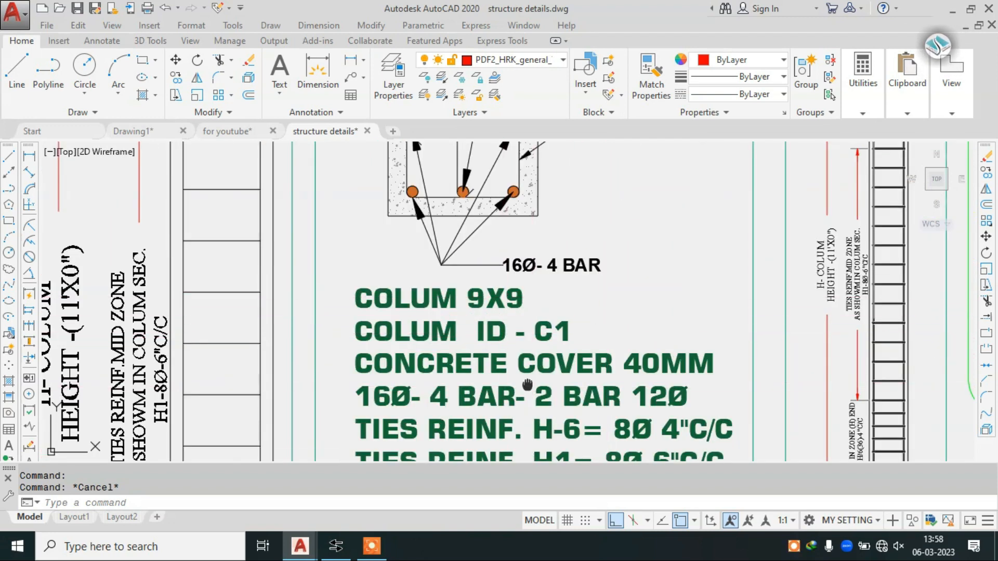
pyautogui.scroll(-1, 478, 270)
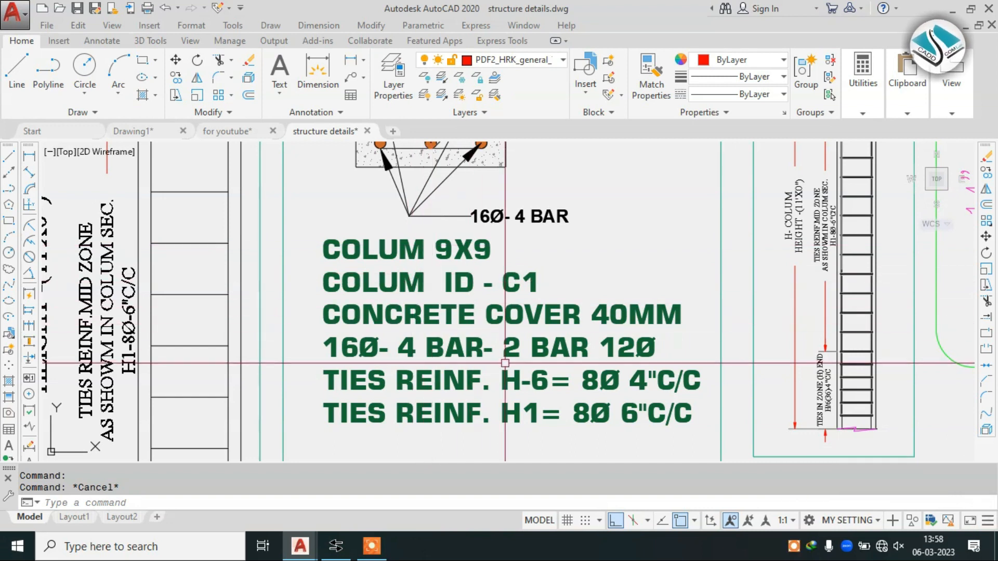
pyautogui.scroll(-2, 500, 360)
pyautogui.scroll(4, 478, 228)
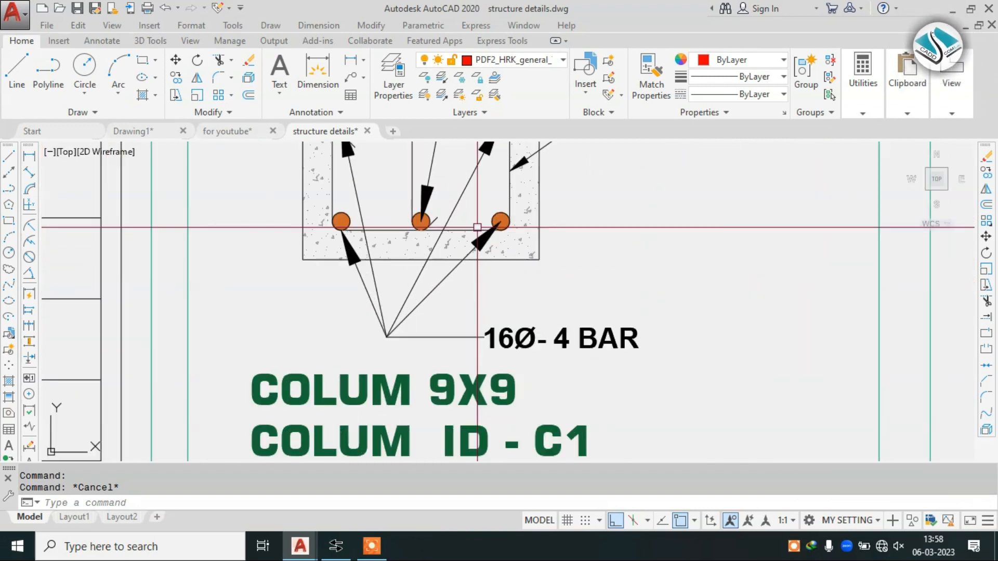
pyautogui.scroll(-4, 475, 227)
pyautogui.moveTo(472, 259); pyautogui.dragTo(480, 328, button='middle')
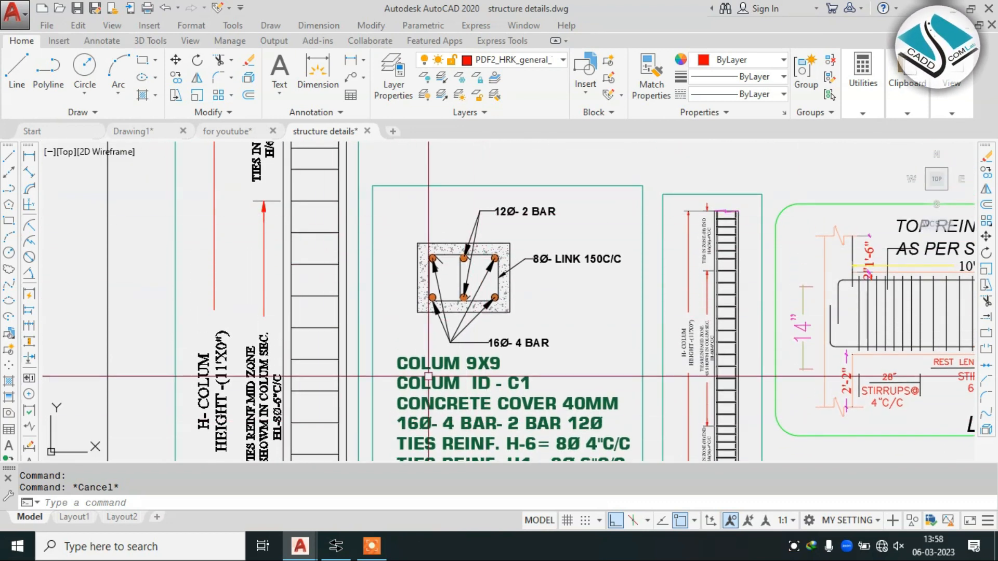
pyautogui.click(384, 556)
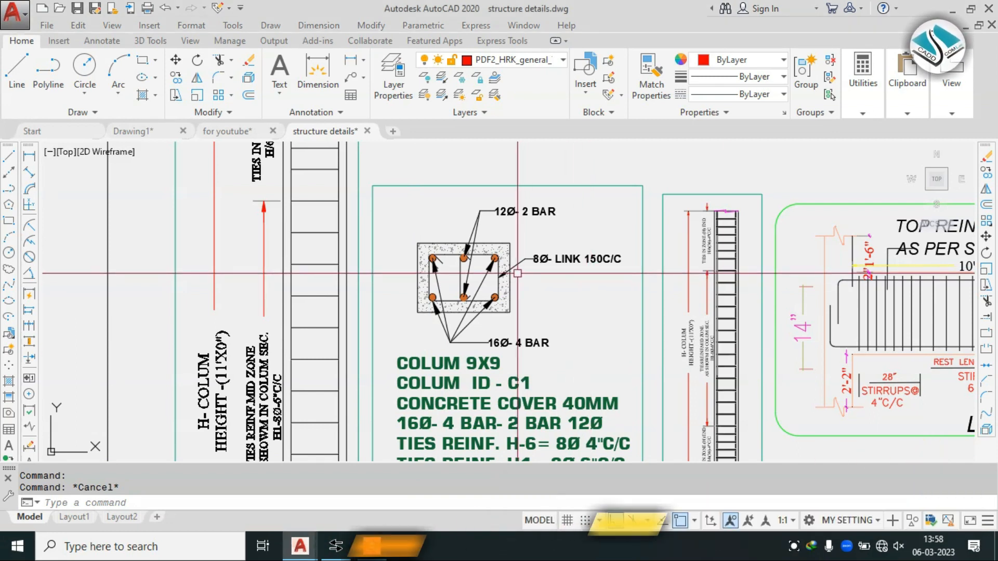
pyautogui.moveTo(491, 250); pyautogui.dragTo(440, 225, button='middle')
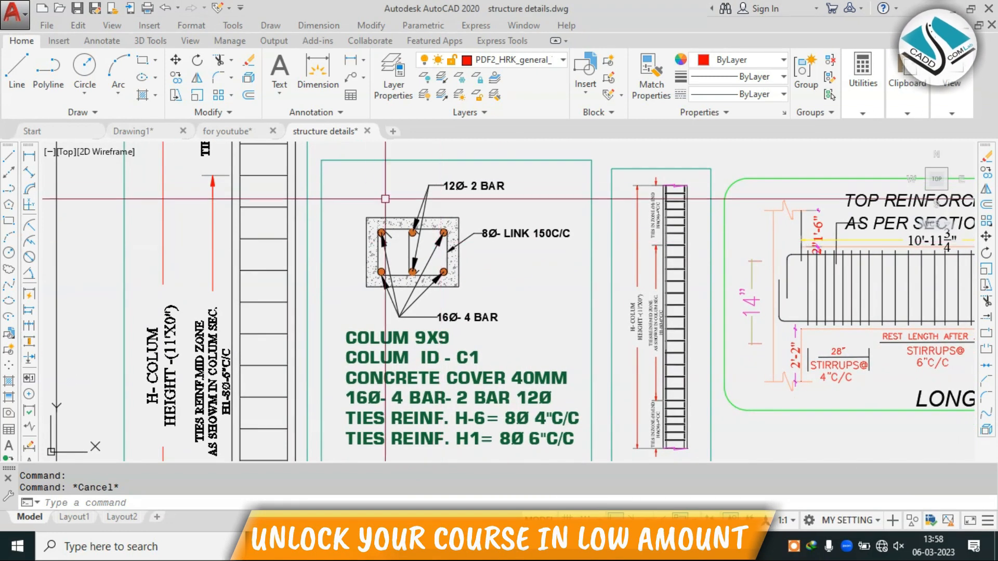
# Return to the for youtube drawing and examine the reinforcement callouts in the footing elevation and footing plan
pyautogui.click(237, 133)
pyautogui.scroll(5, 462, 285)
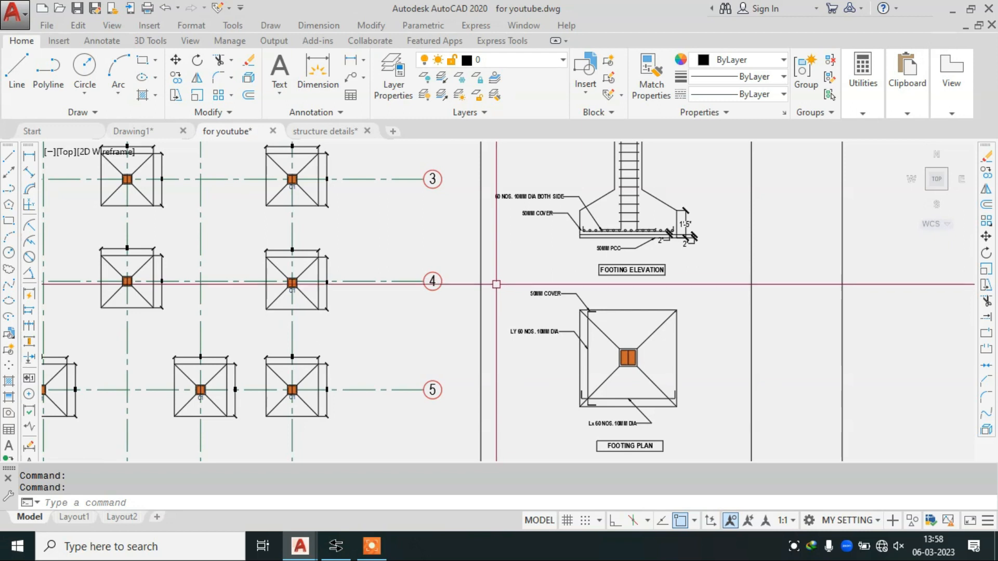
pyautogui.scroll(4, 625, 224)
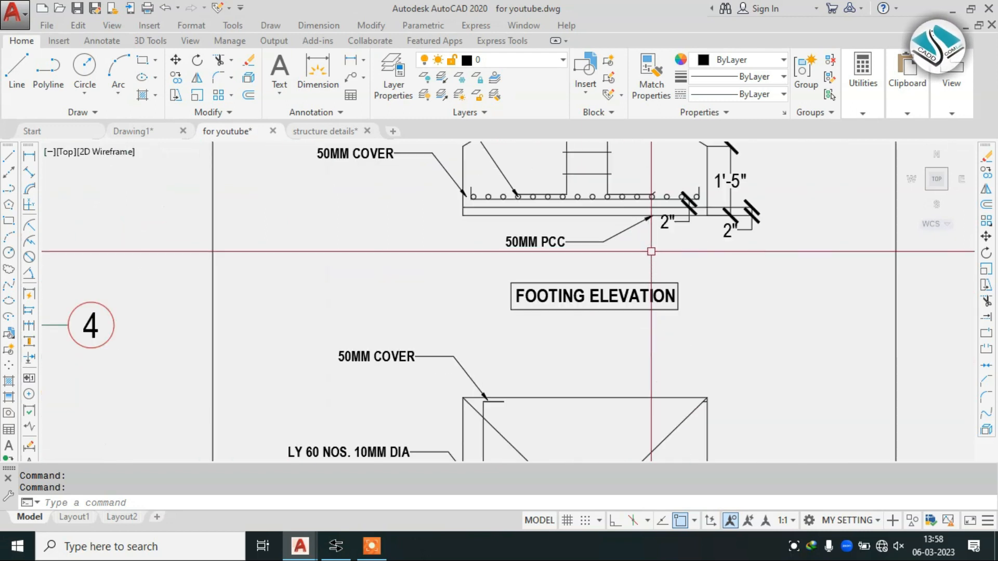
pyautogui.moveTo(625, 224); pyautogui.dragTo(556, 357, button='middle')
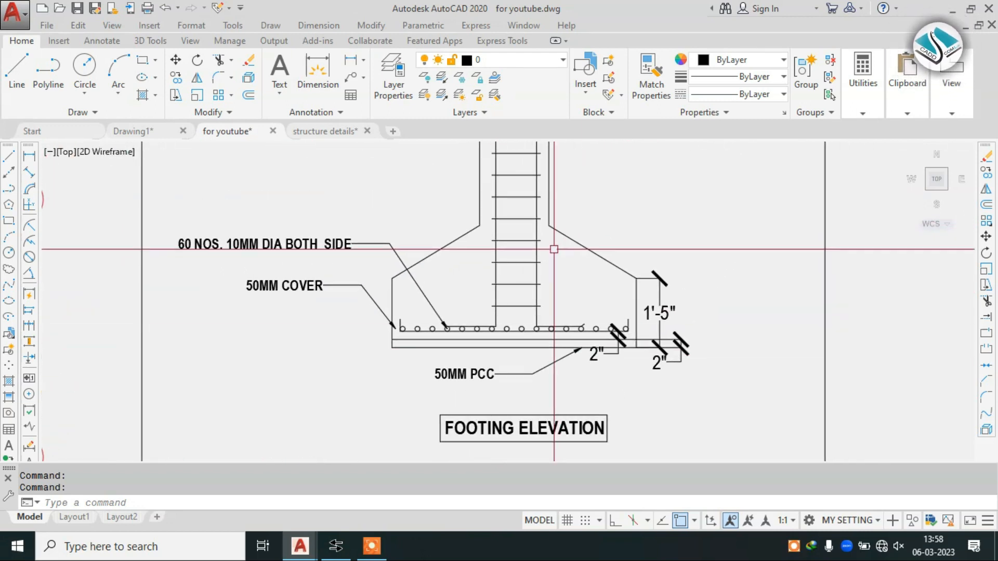
pyautogui.scroll(-5, 554, 249)
pyautogui.scroll(5, 537, 336)
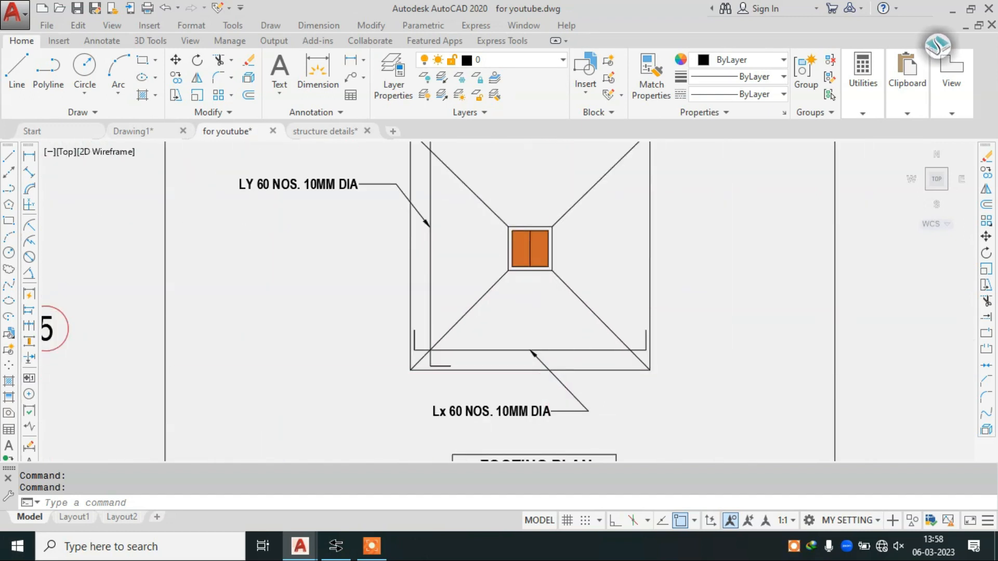
pyautogui.scroll(-2, 564, 312)
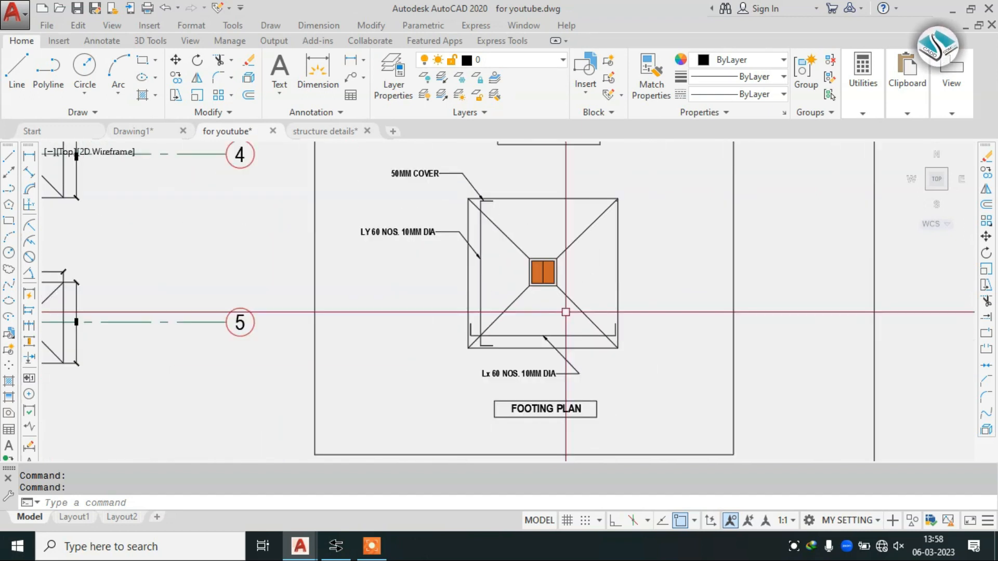
pyautogui.click(332, 132)
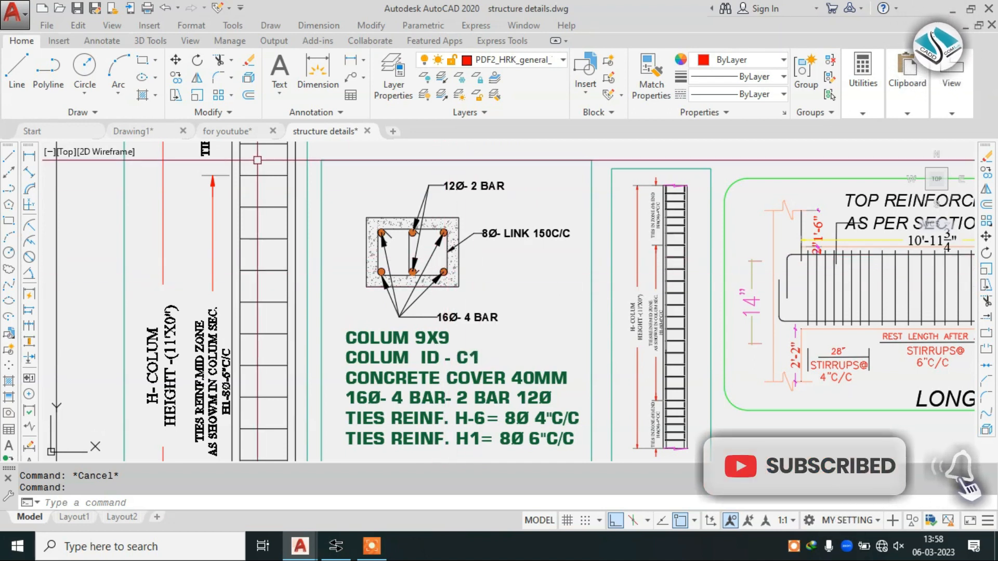
pyautogui.click(249, 137)
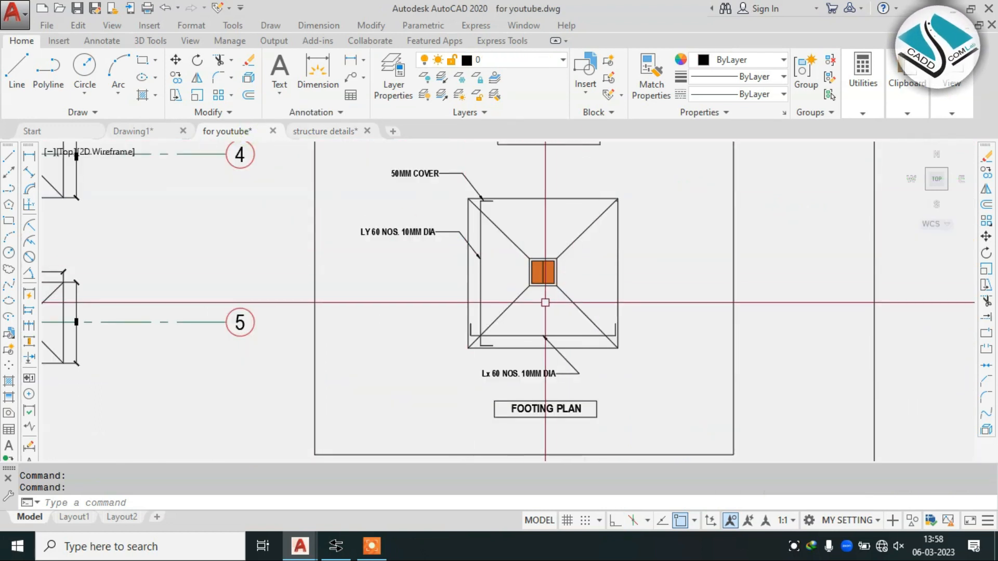
pyautogui.scroll(-3, 572, 281)
pyautogui.scroll(1, 546, 288)
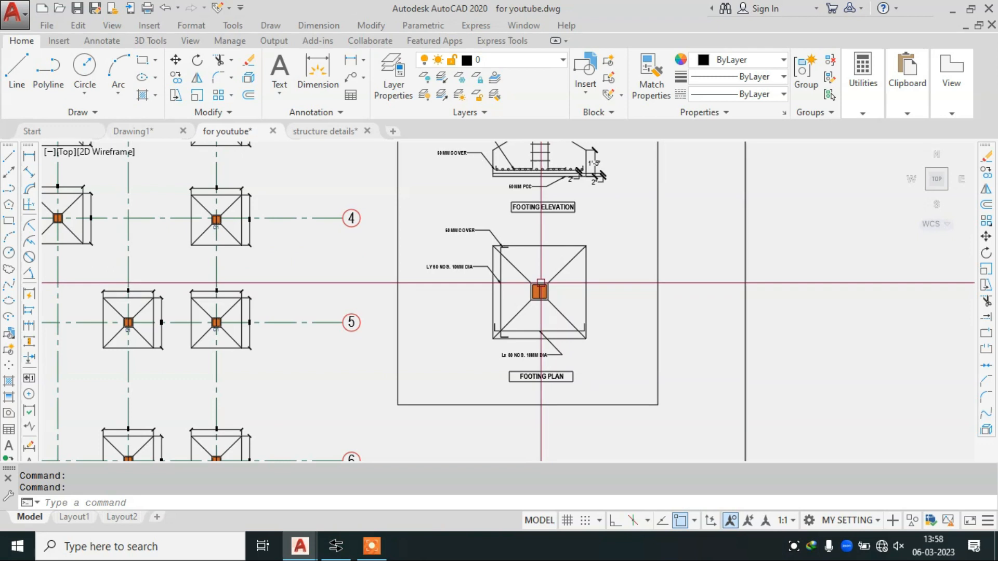
# Copy the footing at grid A-2, with its column and dimensions, into the empty area beside the footing layout
pyautogui.scroll(-4, 540, 223)
pyautogui.moveTo(138, 217); pyautogui.dragTo(315, 217, button='middle')
pyautogui.scroll(6, 314, 217)
pyautogui.press('Escape')
pyautogui.click(279, 201)
pyautogui.click(550, 397)
pyautogui.write('co')
pyautogui.press('Return')
pyautogui.click(389, 319)
pyautogui.scroll(-5, 389, 318)
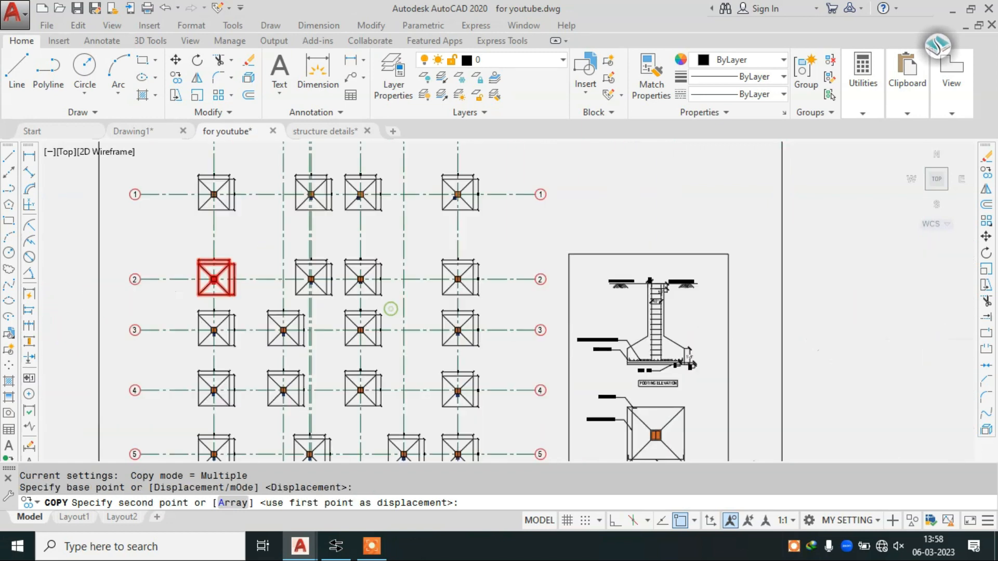
pyautogui.scroll(6, 630, 276)
pyautogui.click(679, 302)
pyautogui.press('Escape')
# Erase the dimensions, the outer footing square and the upper-right diagonal from the copied footing
pyautogui.scroll(5, 738, 287)
pyautogui.click(665, 185)
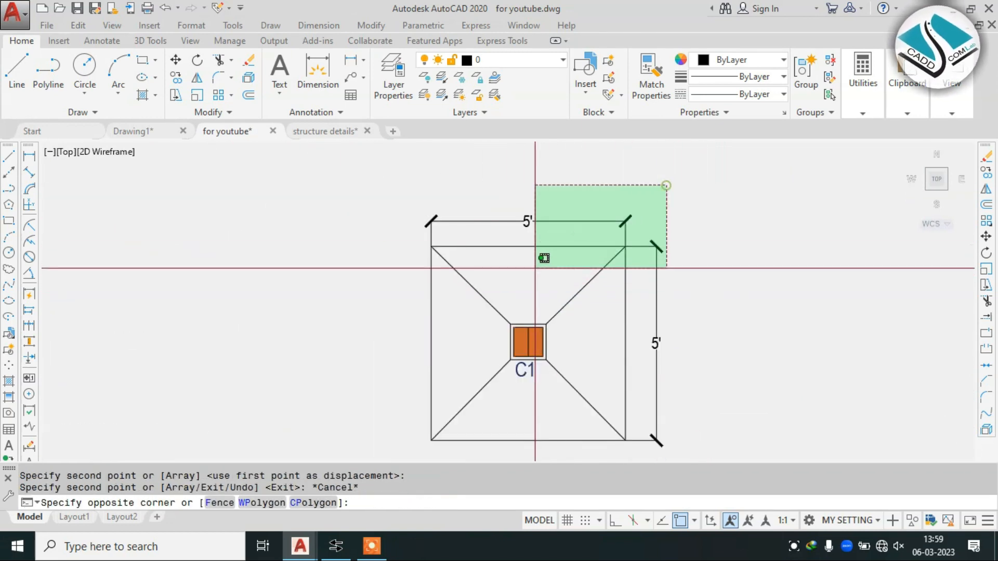
pyautogui.click(492, 281)
pyautogui.write('e')
pyautogui.press('Return')
pyautogui.click(518, 260)
pyautogui.write('e')
pyautogui.press('Return')
pyautogui.click(429, 300)
pyautogui.click(418, 297)
pyautogui.write('ects: e')
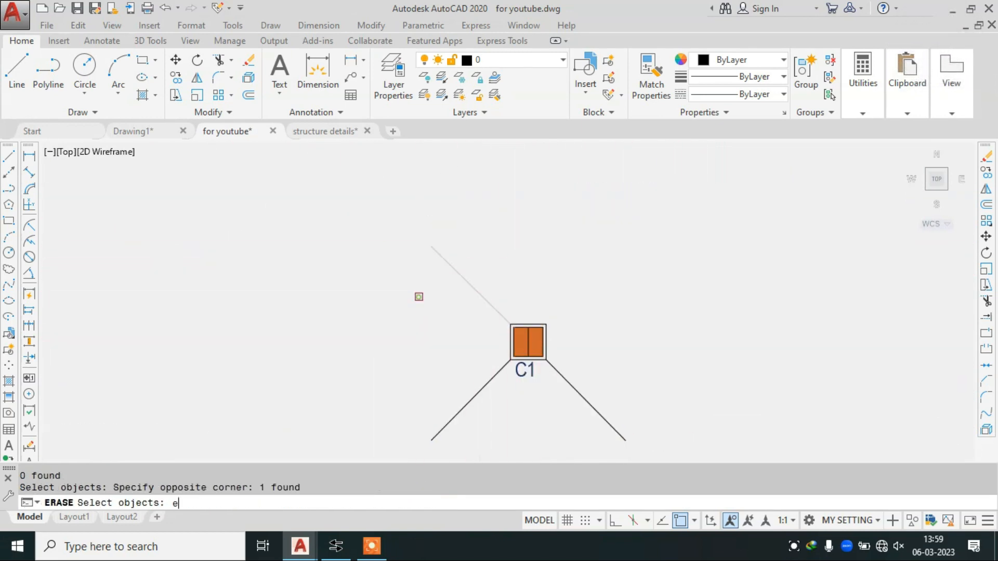
pyautogui.press('Return')
# Erase the two lower diagonals and the C1 label around the copied column
pyautogui.moveTo(507, 363); pyautogui.dragTo(500, 294, button='middle')
pyautogui.scroll(4, 501, 294)
pyautogui.press('Escape')
pyautogui.click(764, 223)
pyautogui.click(585, 356)
pyautogui.write('e')
pyautogui.press('Return')
pyautogui.click(556, 227)
pyautogui.click(320, 300)
pyautogui.write('e')
pyautogui.press('Return')
pyautogui.scroll(-2, 502, 338)
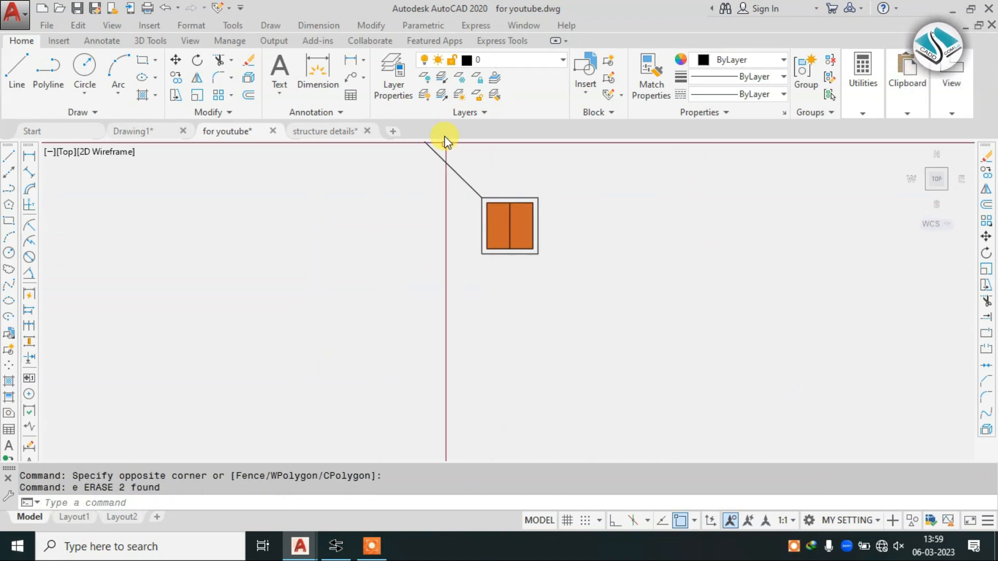
# Erase the remaining upper-left diagonal from the copied column
pyautogui.press('Escape')
pyautogui.click(450, 155)
pyautogui.click(410, 180)
pyautogui.write('E')
pyautogui.press('Return')
pyautogui.scroll(3, 507, 229)
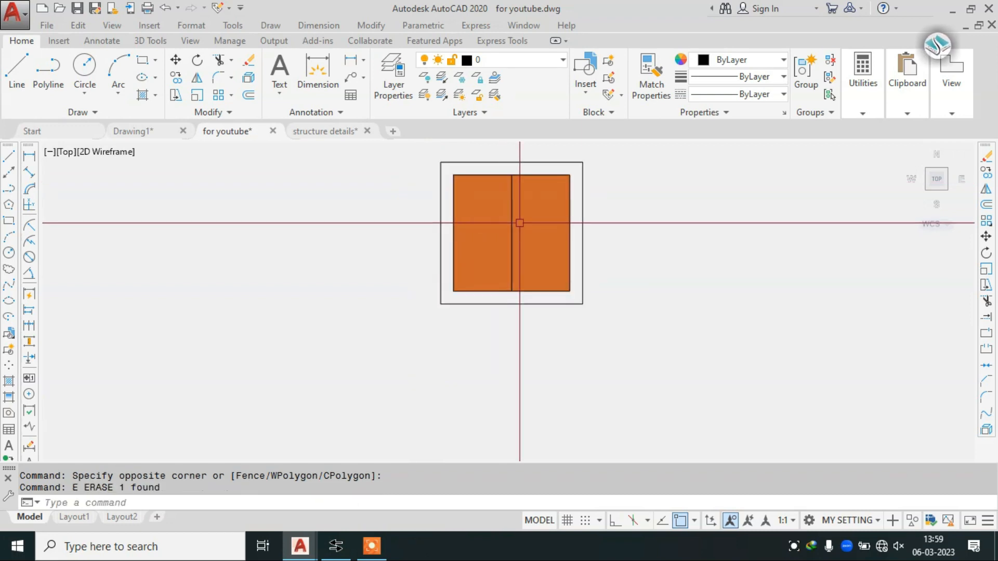
# Erase the vertical line running through the middle of the orange-filled column square
pyautogui.click(512, 232)
pyautogui.write('E')
pyautogui.press('Return')
pyautogui.scroll(-2, 512, 238)
pyautogui.scroll(2, 497, 216)
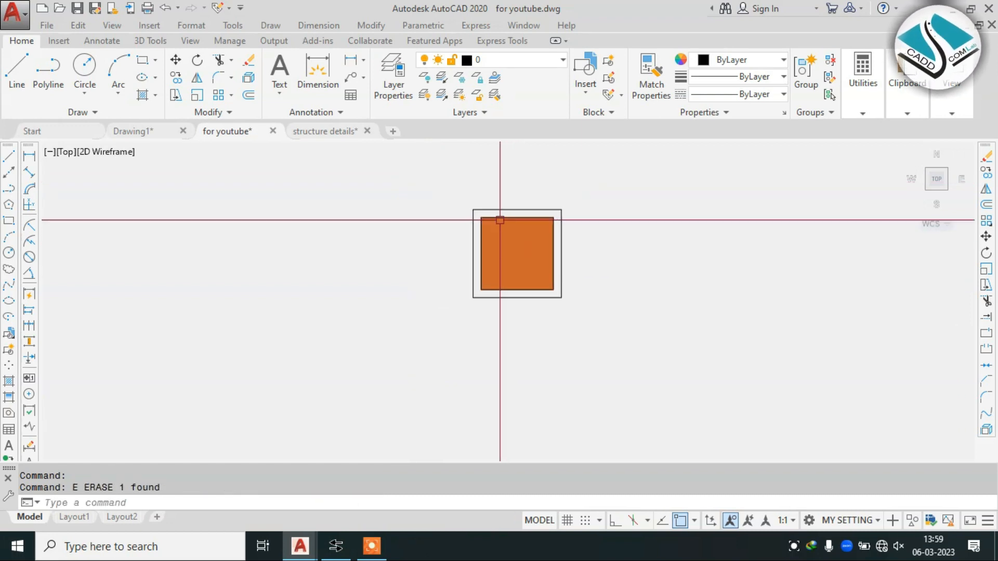
pyautogui.moveTo(482, 263); pyautogui.dragTo(470, 291, button='middle')
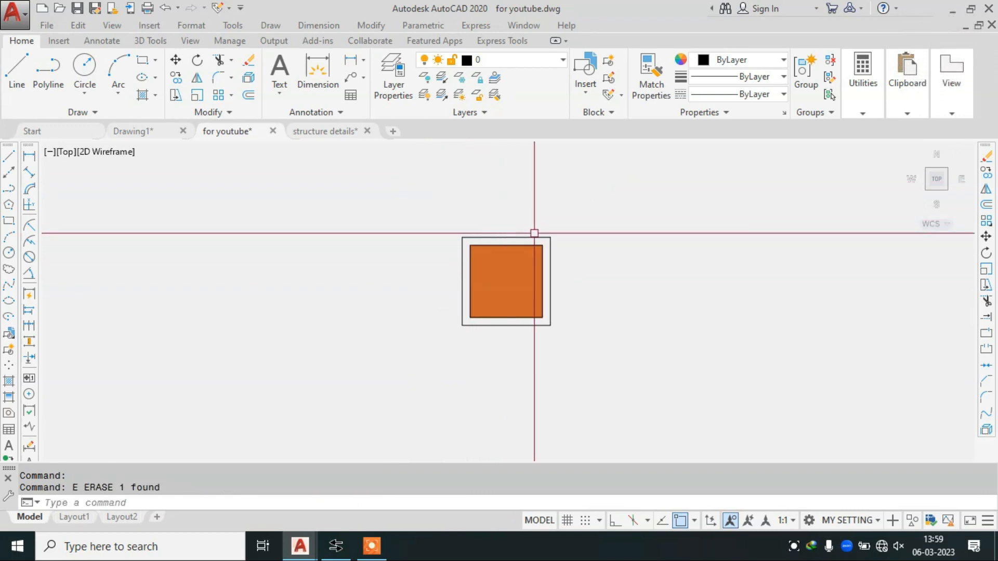
# Switch to the structure details drawing and examine the reinforcement callouts of the C1 column section
pyautogui.scroll(-6, 534, 309)
pyautogui.scroll(5, 211, 236)
pyautogui.scroll(-5, 211, 236)
pyautogui.scroll(7, 517, 284)
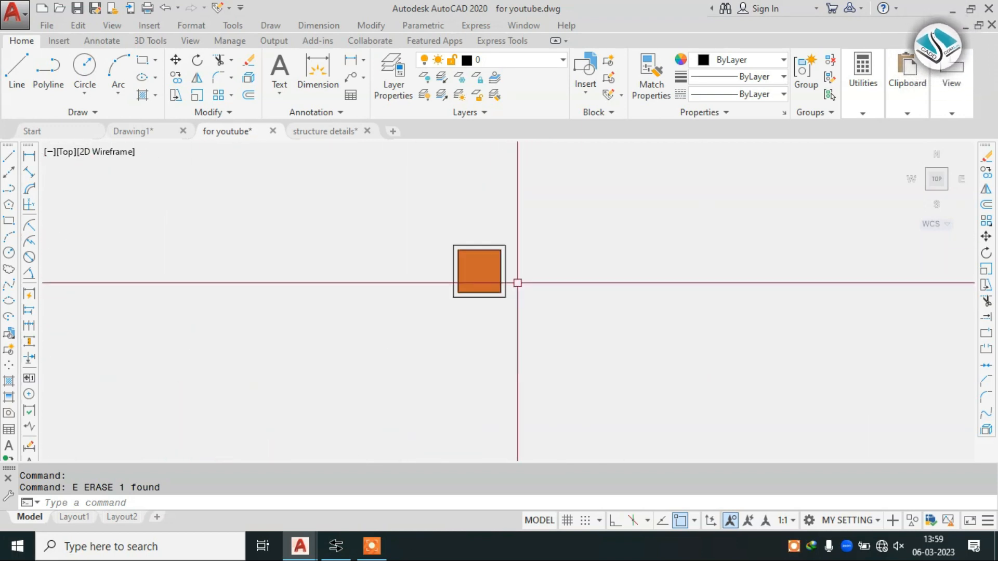
pyautogui.click(343, 137)
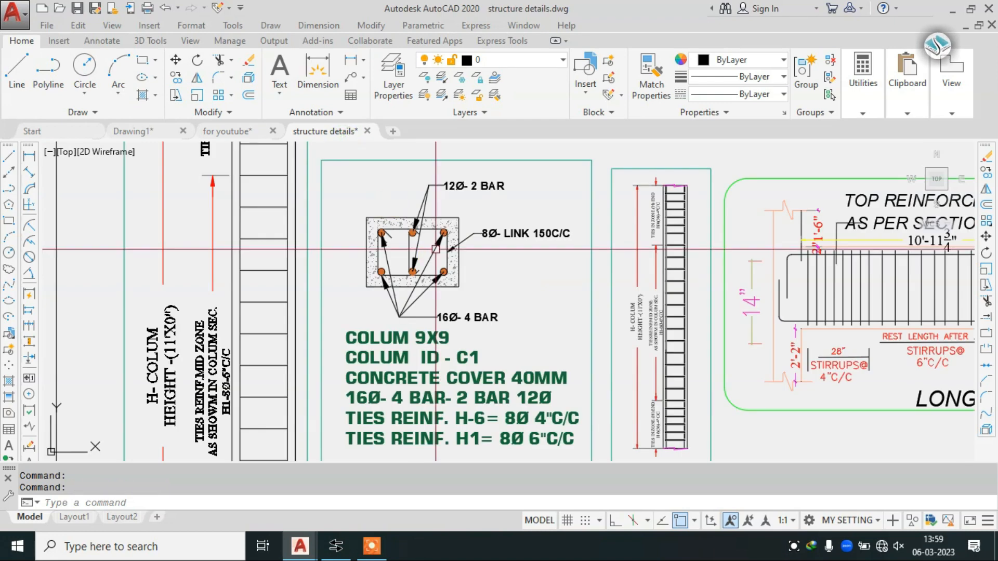
pyautogui.scroll(4, 404, 234)
pyautogui.scroll(-6, 464, 265)
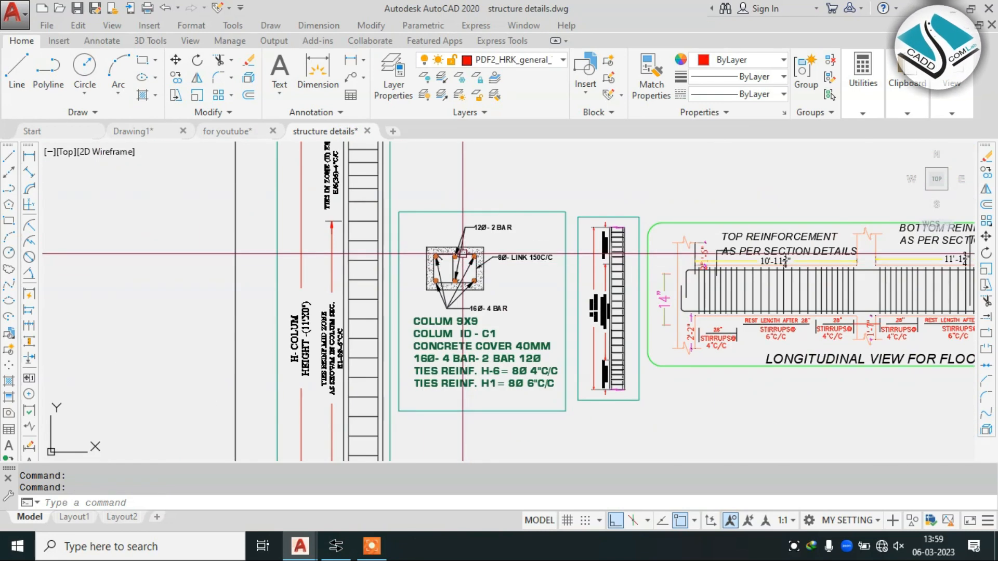
pyautogui.scroll(4, 462, 252)
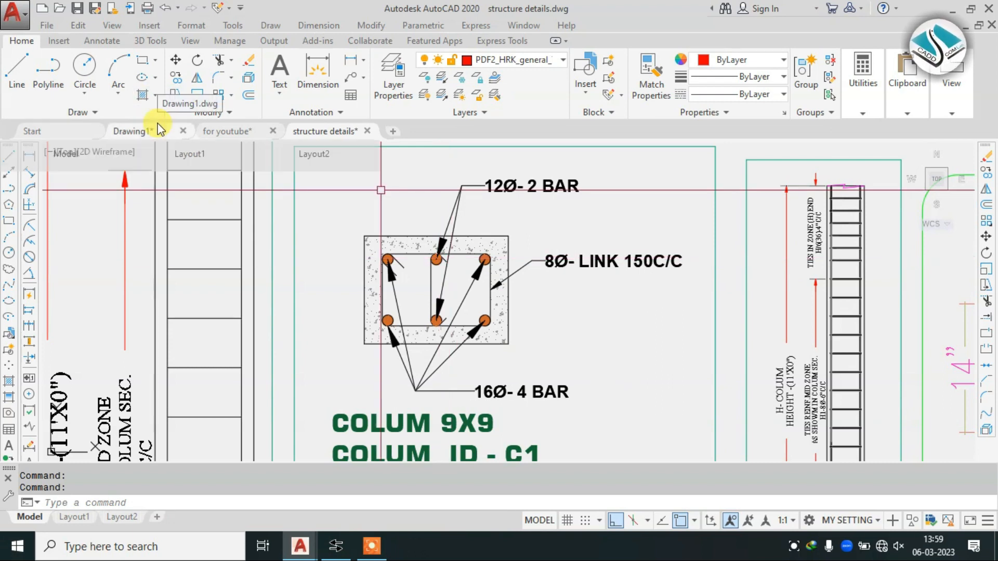
# Return to the for youtube drawing and draw vertical construction lines through both sides of the inner filled square
pyautogui.click(243, 131)
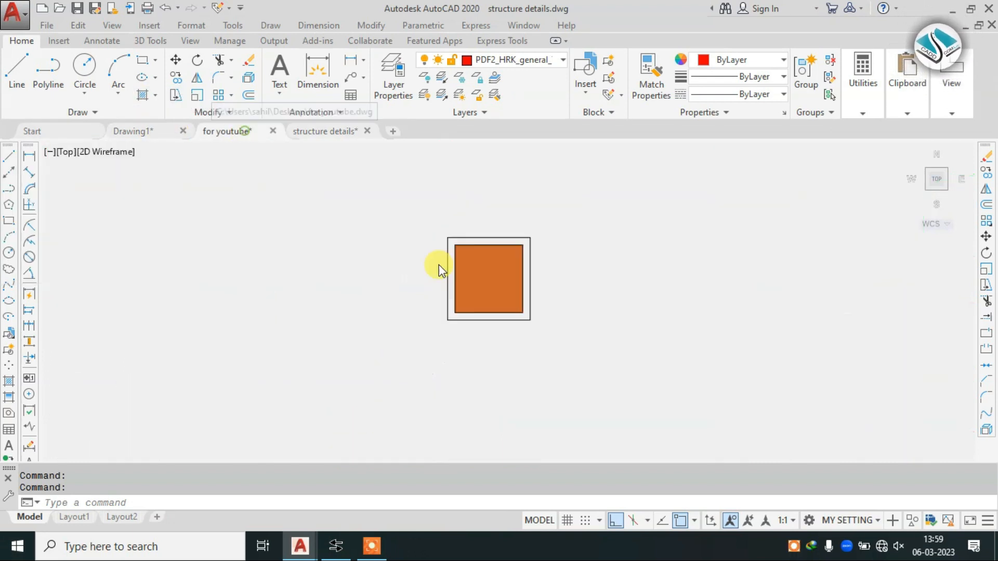
pyautogui.write('xl')
pyautogui.press('Return')
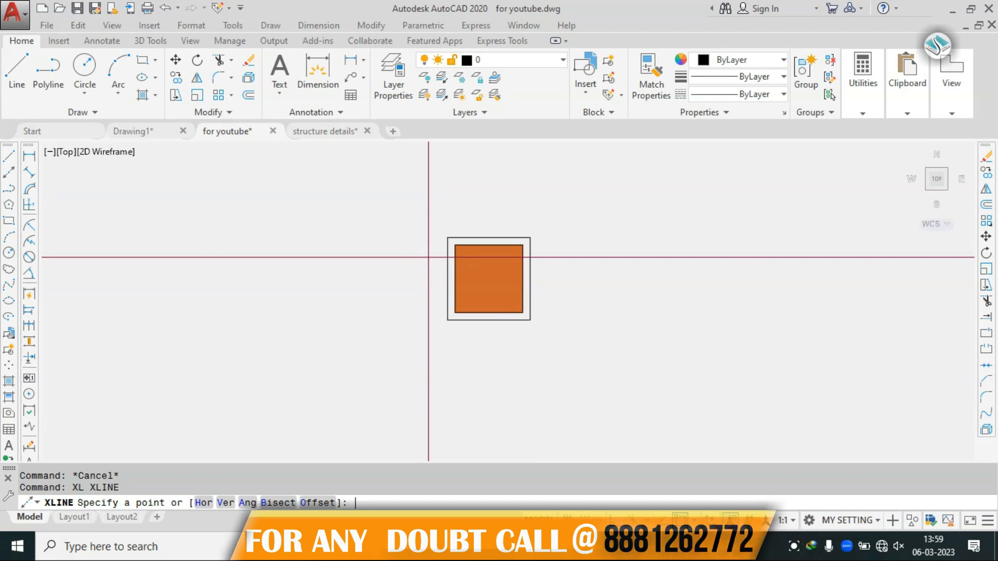
pyautogui.scroll(2, 473, 241)
pyautogui.write('v')
pyautogui.press('Return')
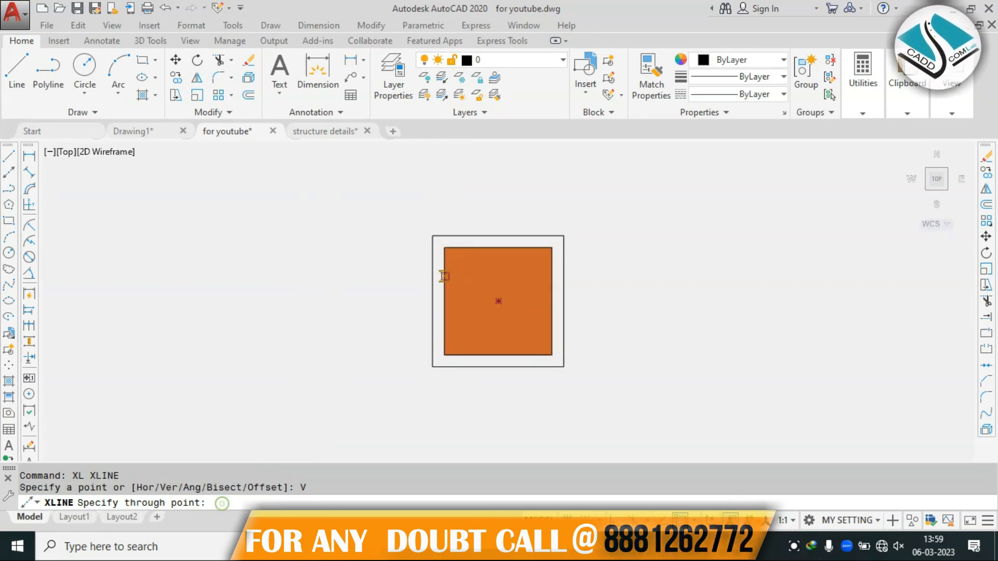
pyautogui.click(444, 247)
pyautogui.click(552, 247)
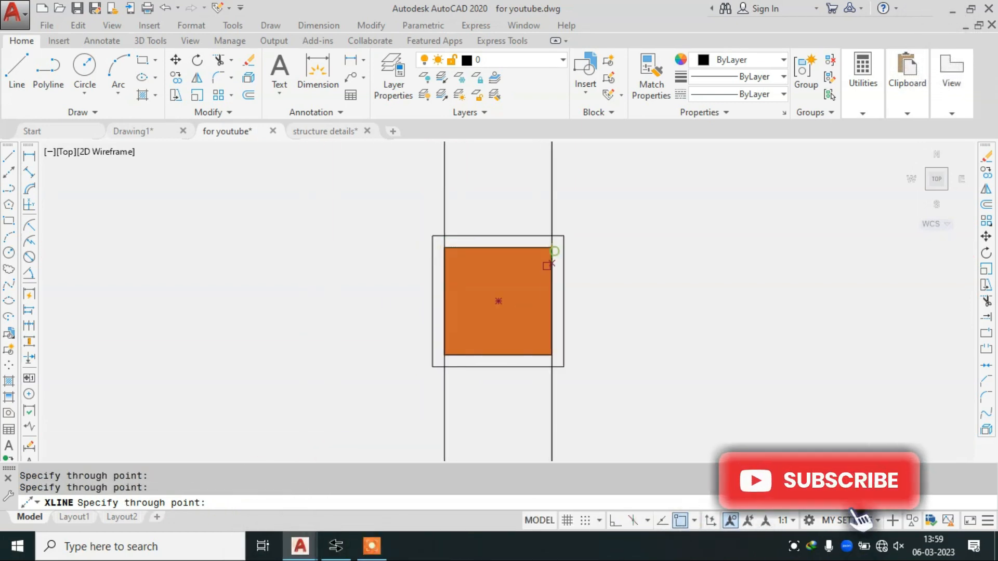
pyautogui.press('Escape')
pyautogui.press('Escape')
pyautogui.scroll(-4, 561, 275)
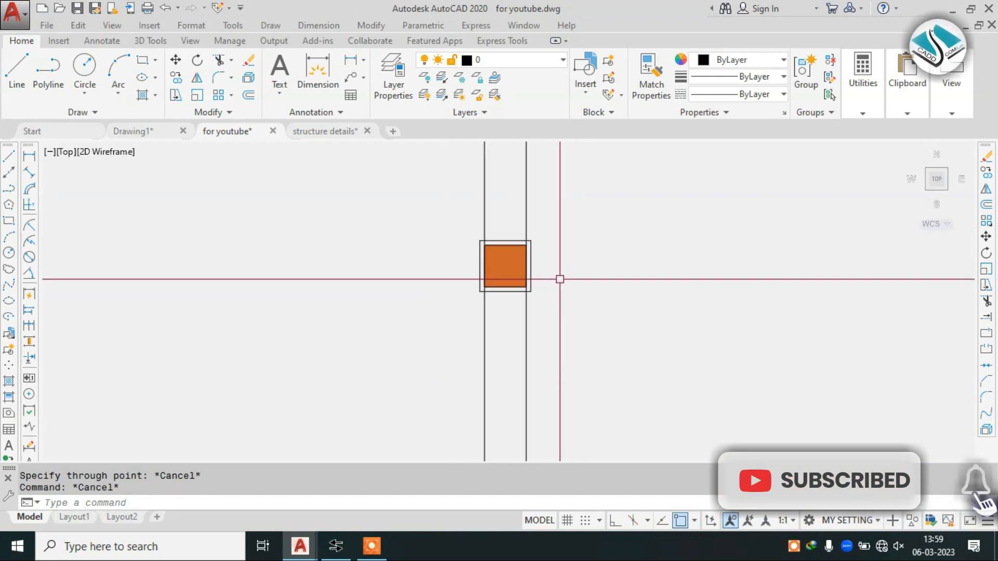
pyautogui.scroll(4, 488, 223)
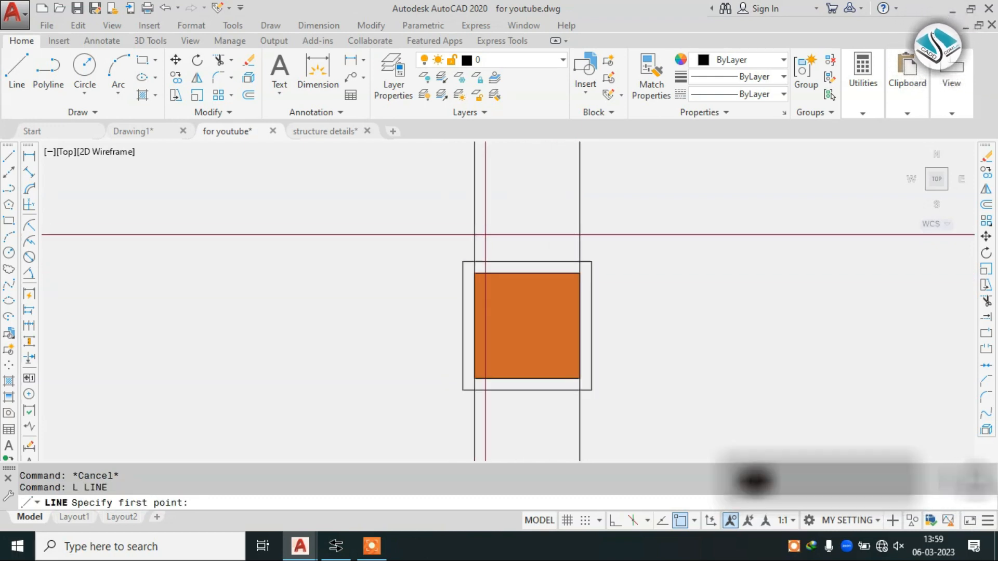
pyautogui.click(463, 262)
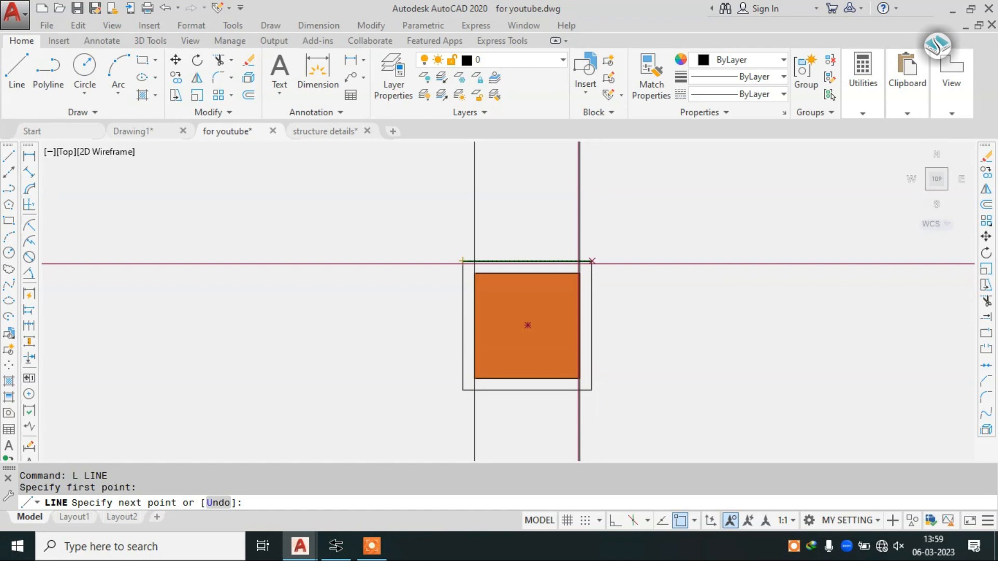
pyautogui.press('Escape')
pyautogui.press('Escape')
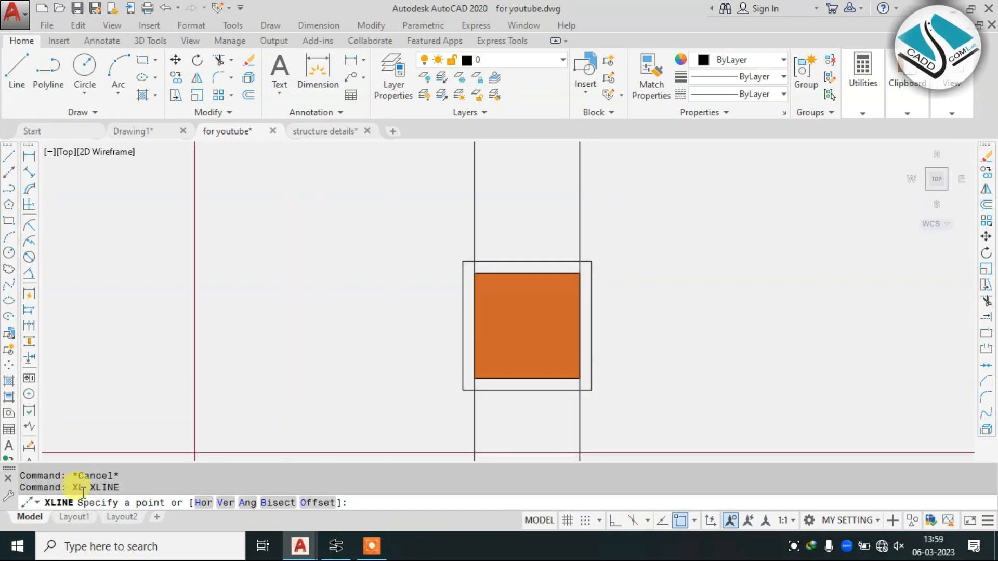
# Draw vertical construction lines through both sides of the outer column square
pyautogui.click(227, 503)
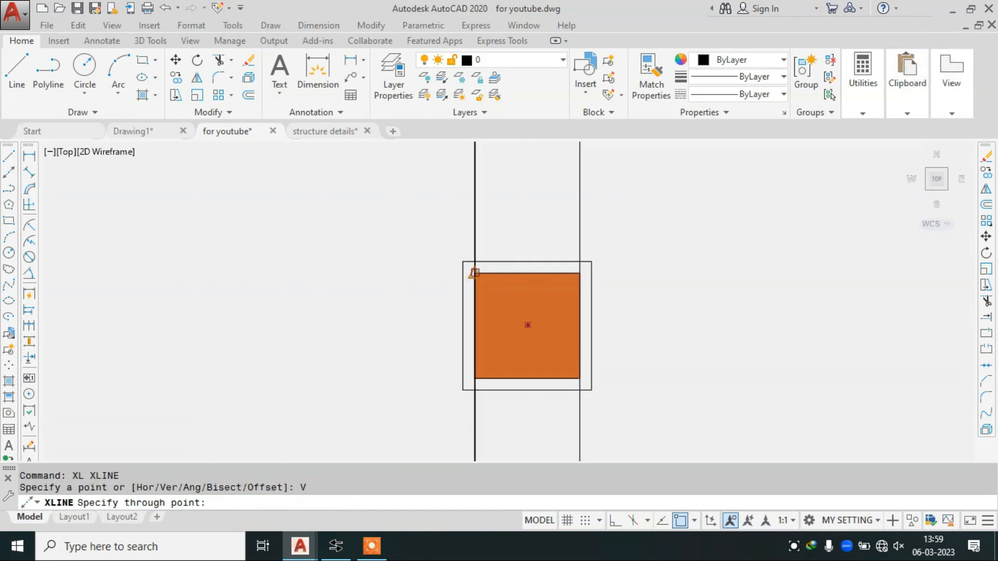
pyautogui.scroll(-4, 535, 296)
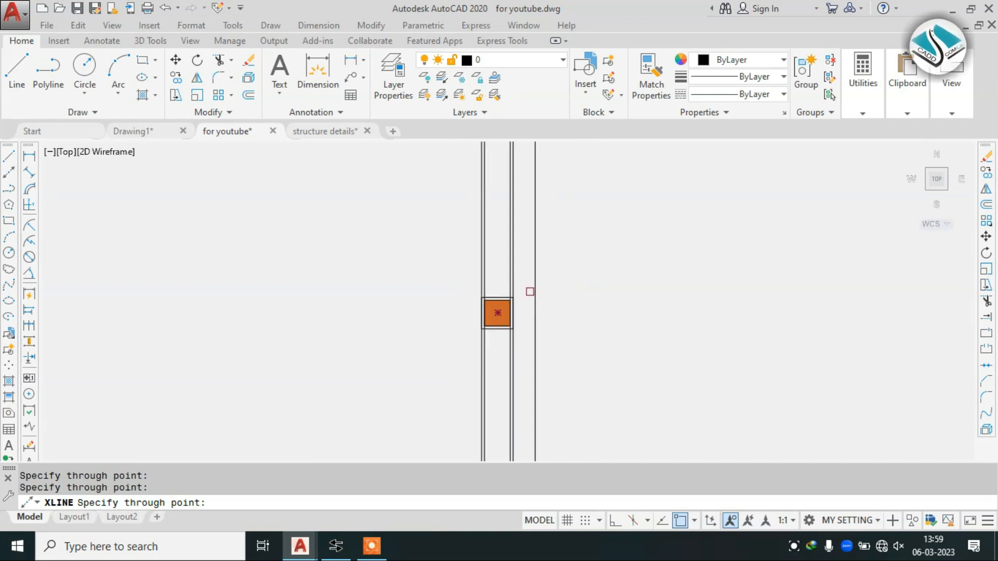
pyautogui.press('Escape')
pyautogui.scroll(2, 498, 265)
# Check the reference column section in structure details, and draw a horizontal line across the four construction lines below the column in for youtube
pyautogui.write('l')
pyautogui.press('Return')
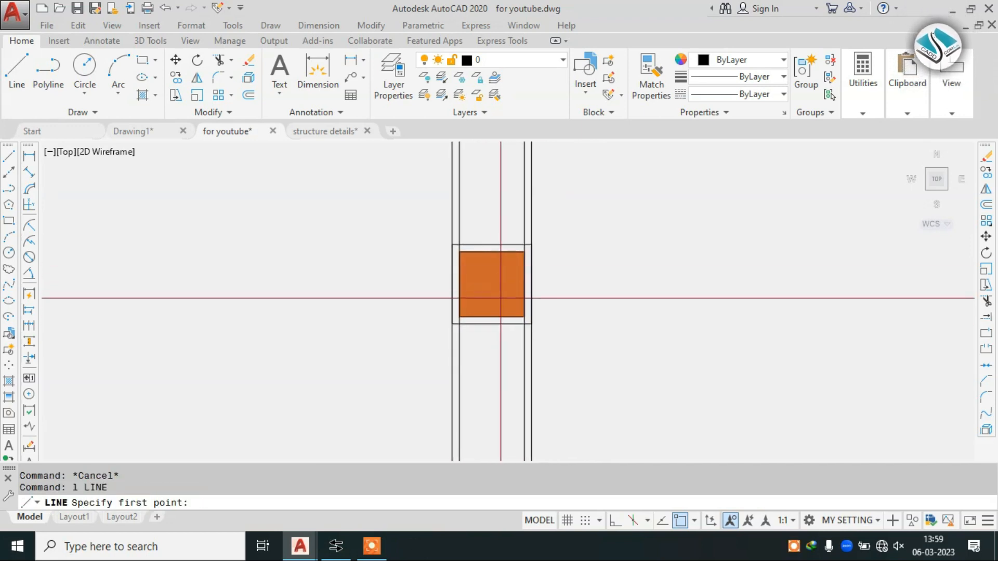
pyautogui.moveTo(481, 303); pyautogui.dragTo(452, 232, button='middle')
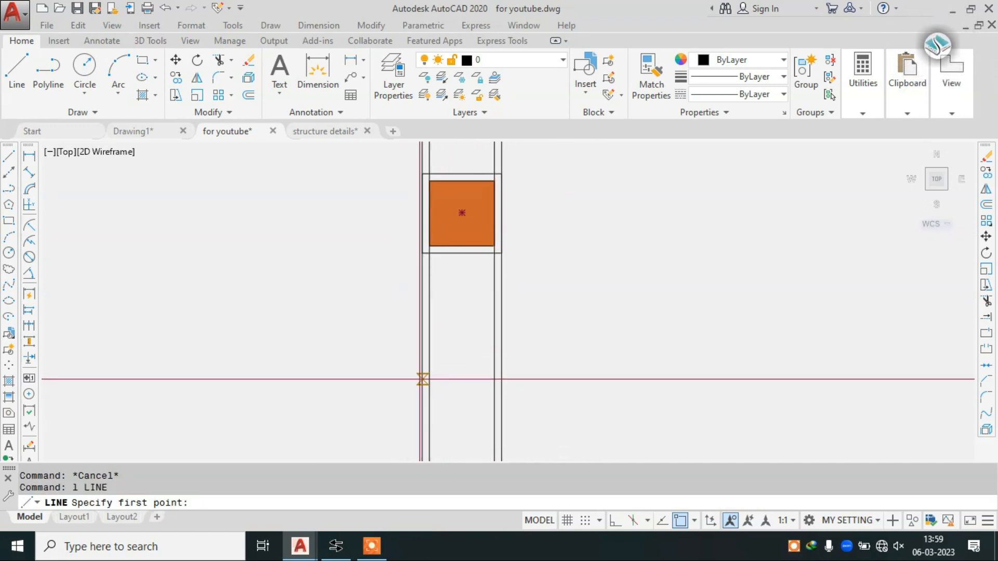
pyautogui.click(335, 131)
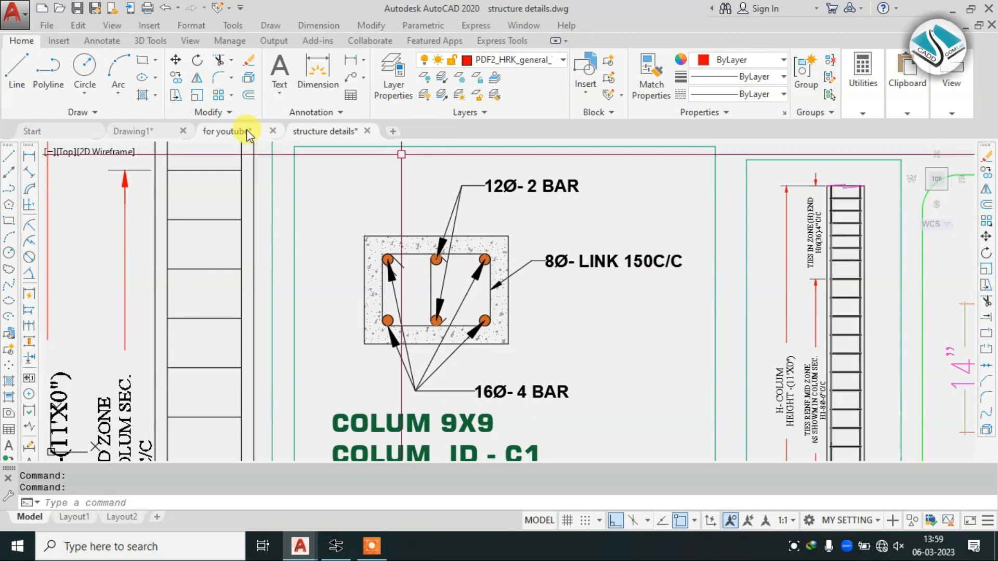
pyautogui.click(246, 131)
pyautogui.write('l')
pyautogui.press('Return')
pyautogui.click(407, 326)
pyautogui.click(551, 326)
pyautogui.press('Escape')
# Trim the horizontal line's overhanging ends and the construction lines between it and the column above
pyautogui.write('yt')
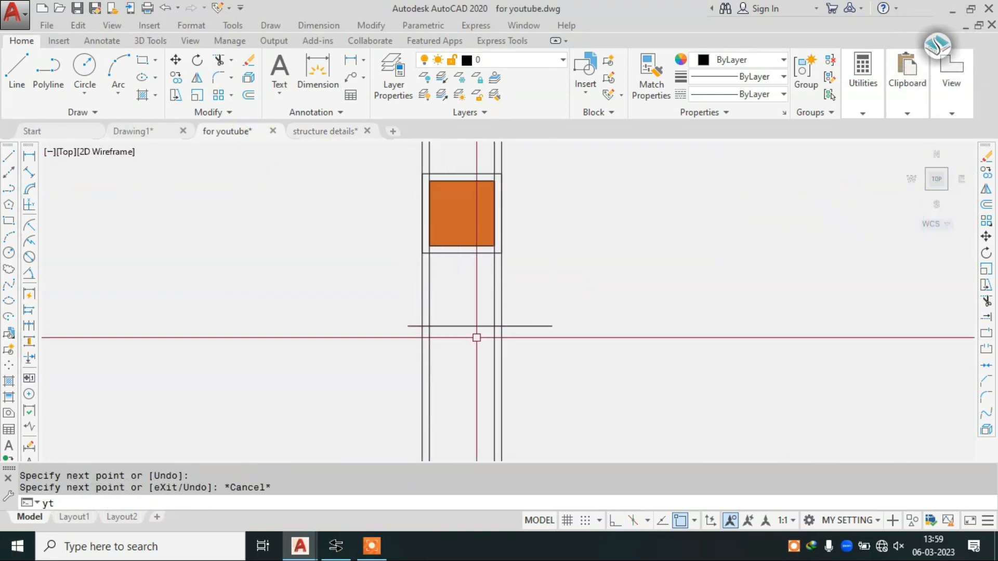
pyautogui.press('Escape')
pyautogui.write('t')
pyautogui.press('Return')
pyautogui.moveTo(532, 320); pyautogui.dragTo(520, 333)
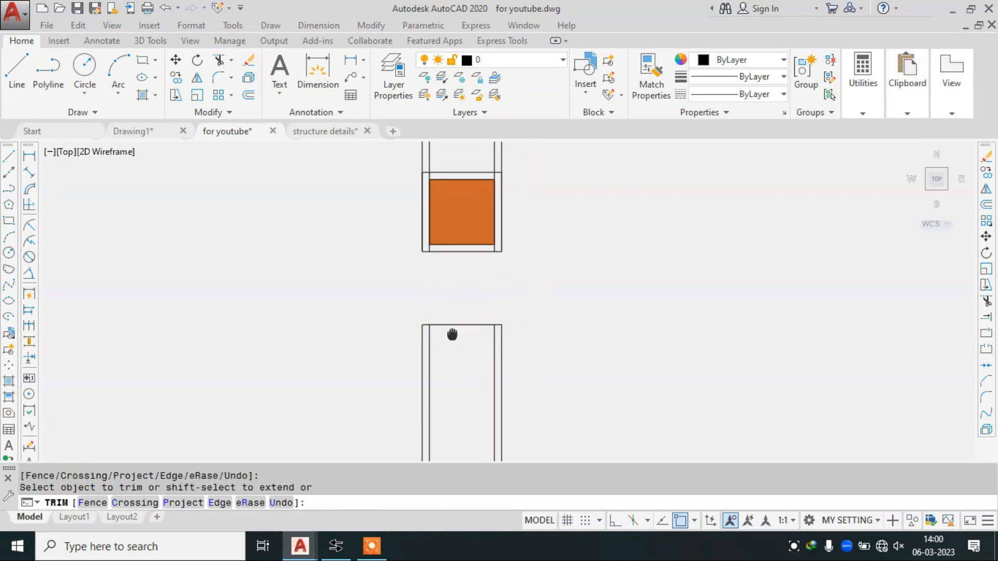
pyautogui.moveTo(450, 344); pyautogui.dragTo(464, 297, button='middle')
pyautogui.press('Escape')
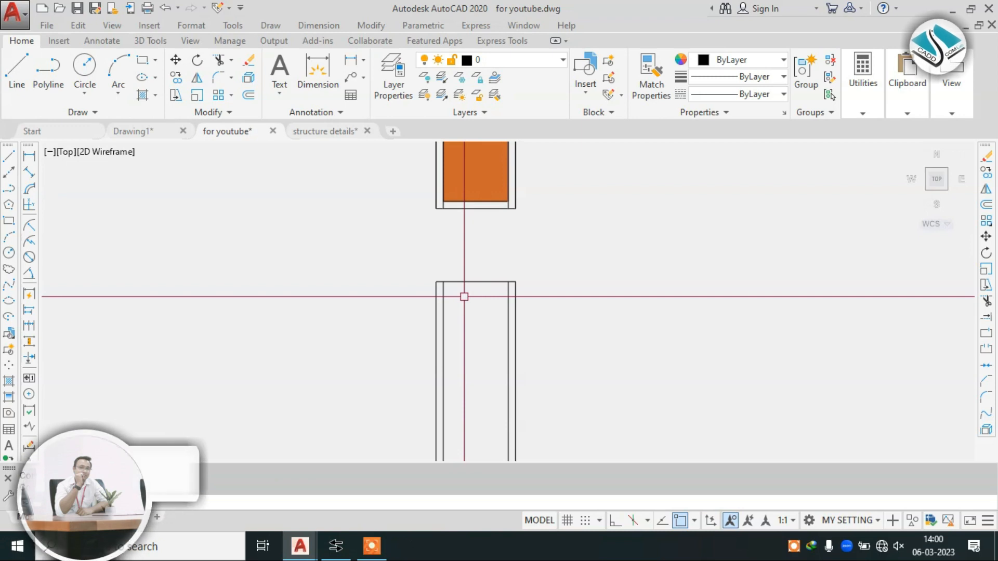
# Offset the horizontal top line 1" downward, and offset the resulting line a further 9" downward
pyautogui.write('o')
pyautogui.press('Return')
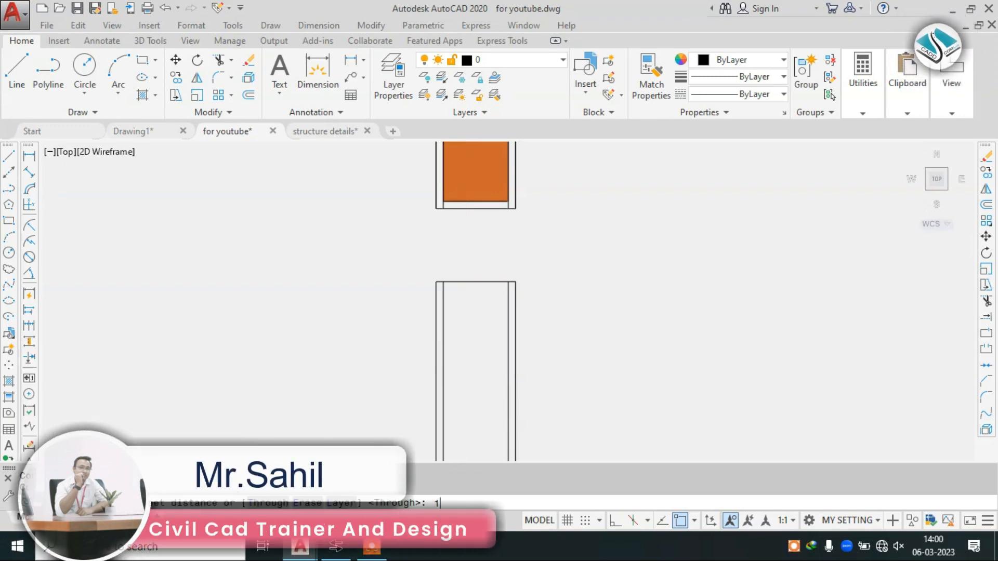
pyautogui.click(477, 282)
pyautogui.click(476, 303)
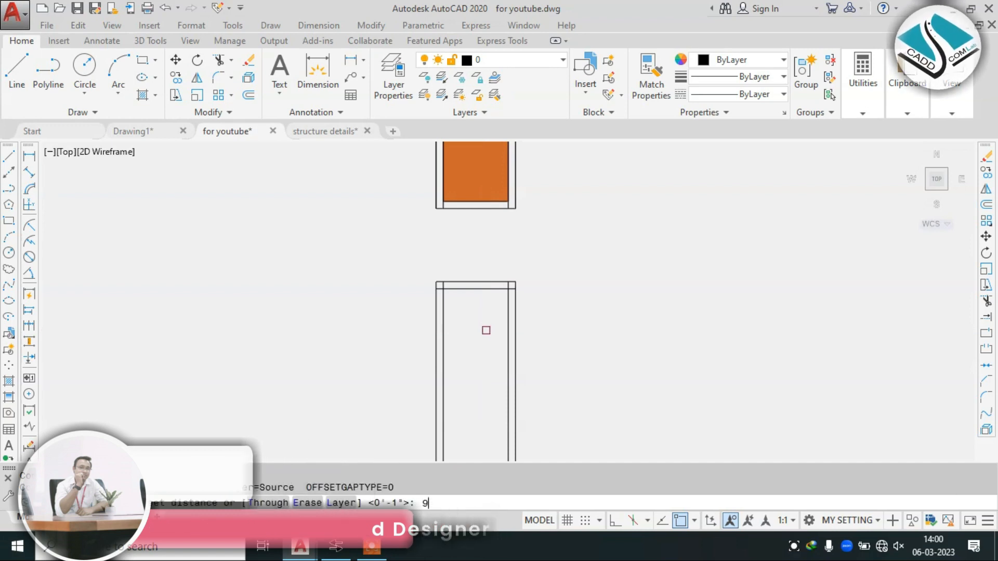
pyautogui.click(476, 287)
pyautogui.click(488, 353)
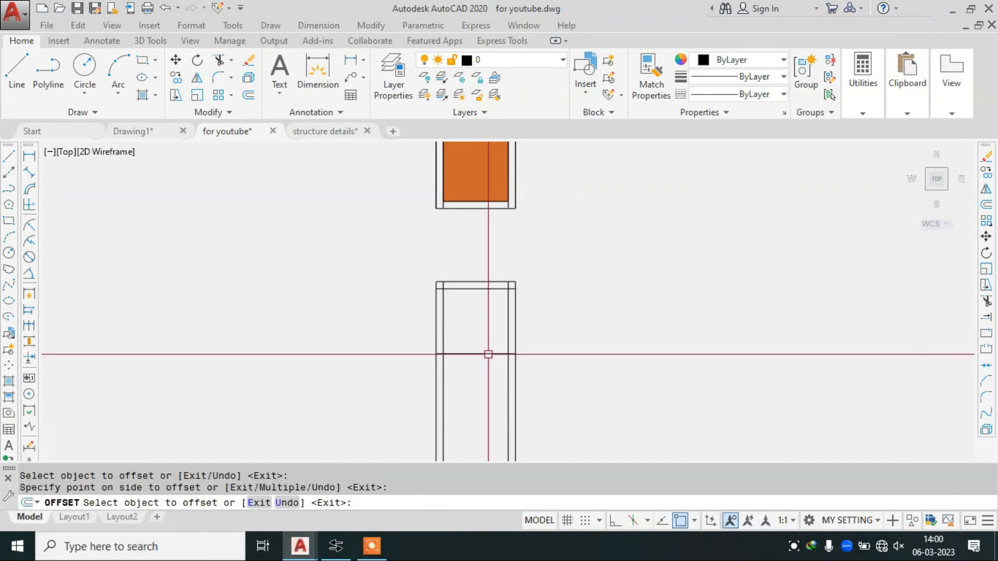
pyautogui.press('Escape')
pyautogui.scroll(-2, 488, 353)
pyautogui.scroll(3, 467, 338)
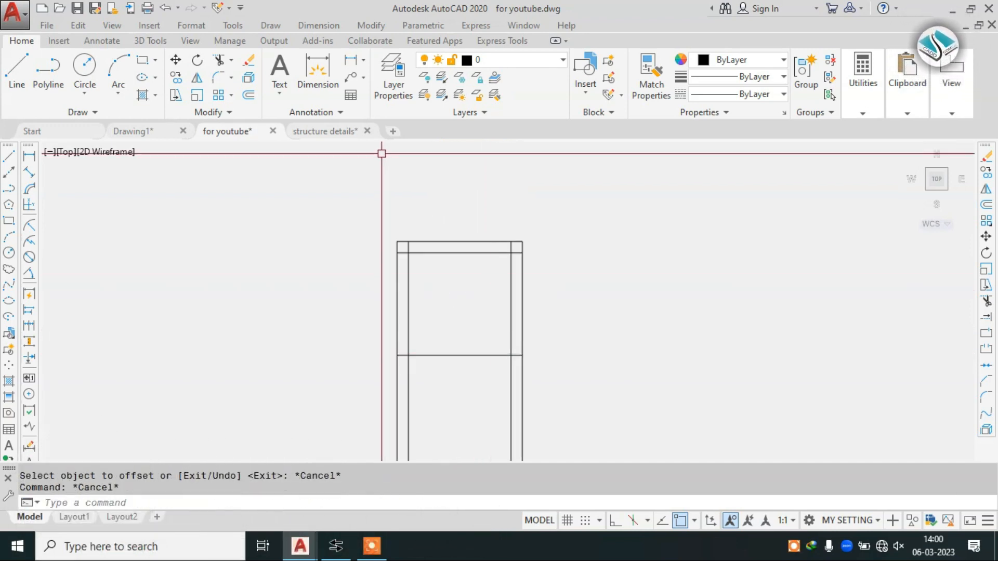
# Recheck the column section in structure details, and offset the lowest horizontal line 1" downward in for youtube
pyautogui.click(338, 134)
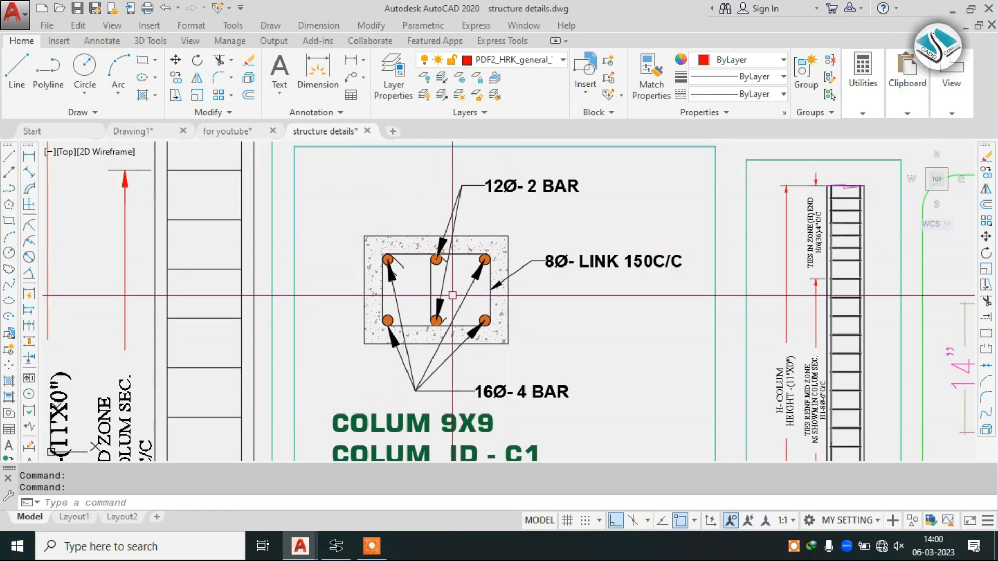
pyautogui.click(244, 132)
pyautogui.scroll(-2, 459, 306)
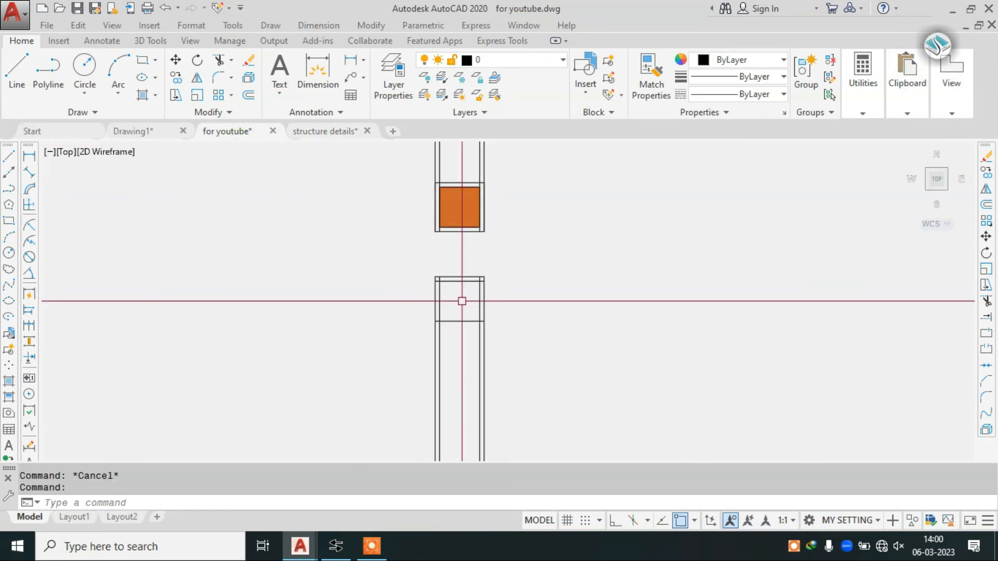
pyautogui.press('Escape')
pyautogui.write('o')
pyautogui.press('Return')
pyautogui.press('Return')
pyautogui.click(457, 333)
pyautogui.click(457, 337)
pyautogui.press('Escape')
# Trim away the four vertical lines below the lowest horizontal line
pyautogui.write('t')
pyautogui.press('Return')
pyautogui.press('Return')
pyautogui.click(577, 390)
pyautogui.click(234, 427)
# Trim the overlapping line ends at all four corners to leave two nested squares
pyautogui.scroll(5, 431, 261)
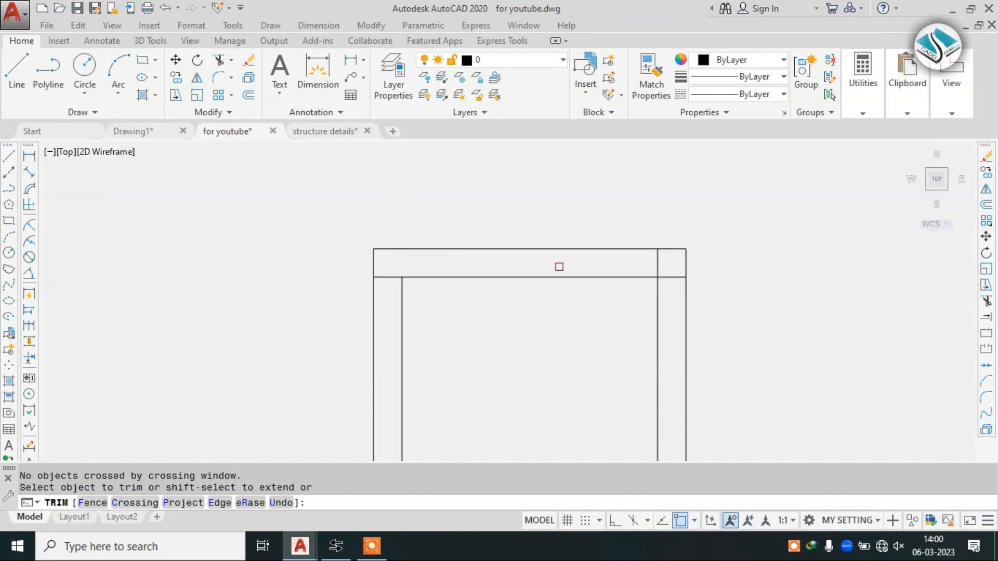
pyautogui.scroll(-6, 657, 262)
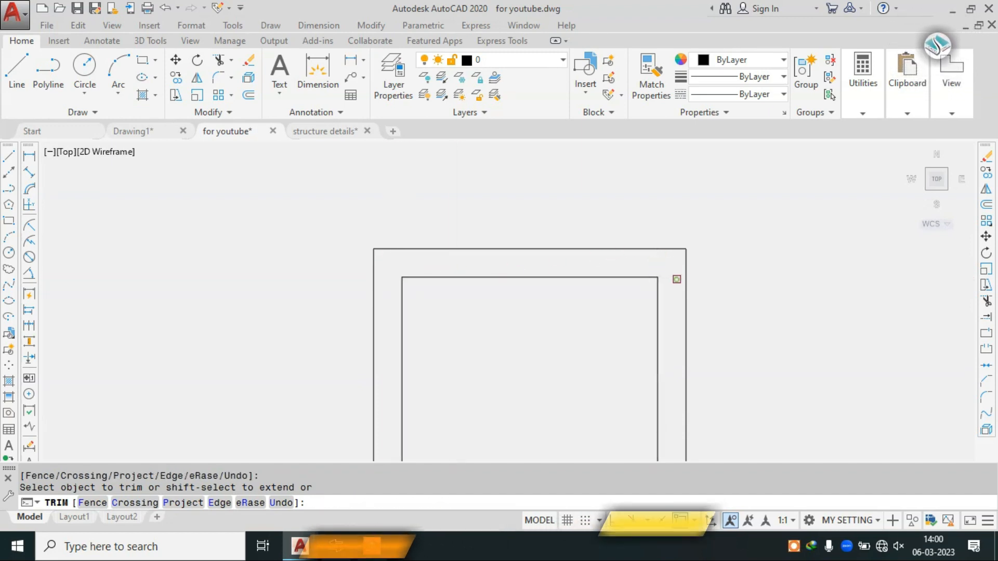
pyautogui.scroll(2, 586, 265)
pyautogui.click(527, 314)
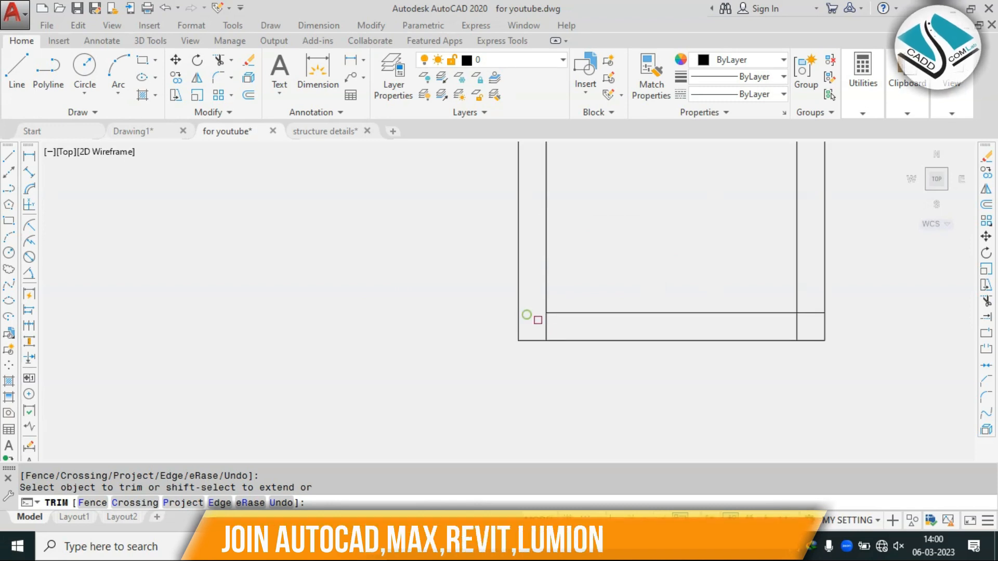
pyautogui.scroll(-4, 667, 314)
pyautogui.press('Escape')
pyautogui.moveTo(672, 243); pyautogui.dragTo(593, 330, button='middle')
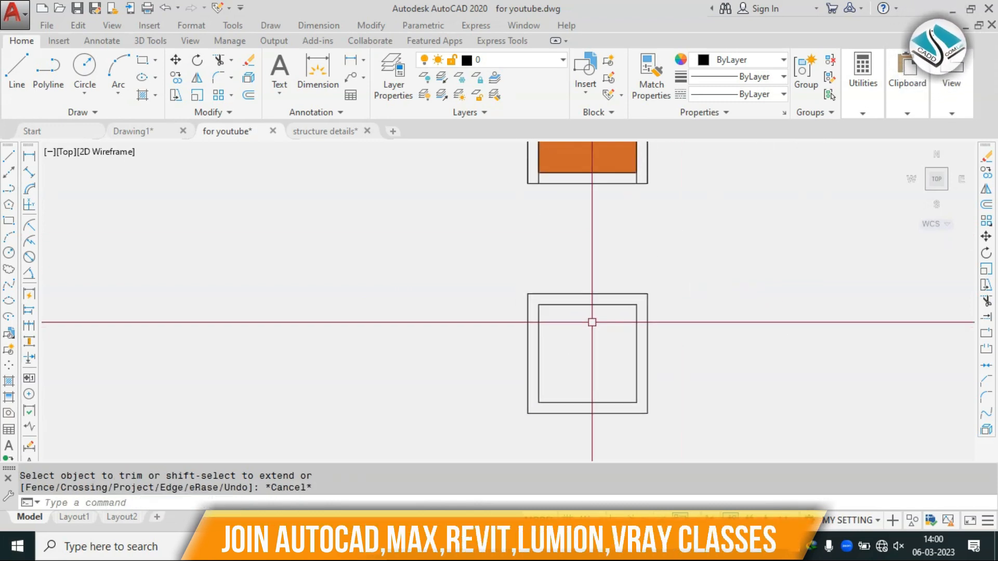
# Erase the original filled column square together with the leftover construction lines above the nested squares
pyautogui.scroll(-2, 593, 322)
pyautogui.moveTo(588, 239); pyautogui.dragTo(570, 252, button='middle')
pyautogui.click(650, 153)
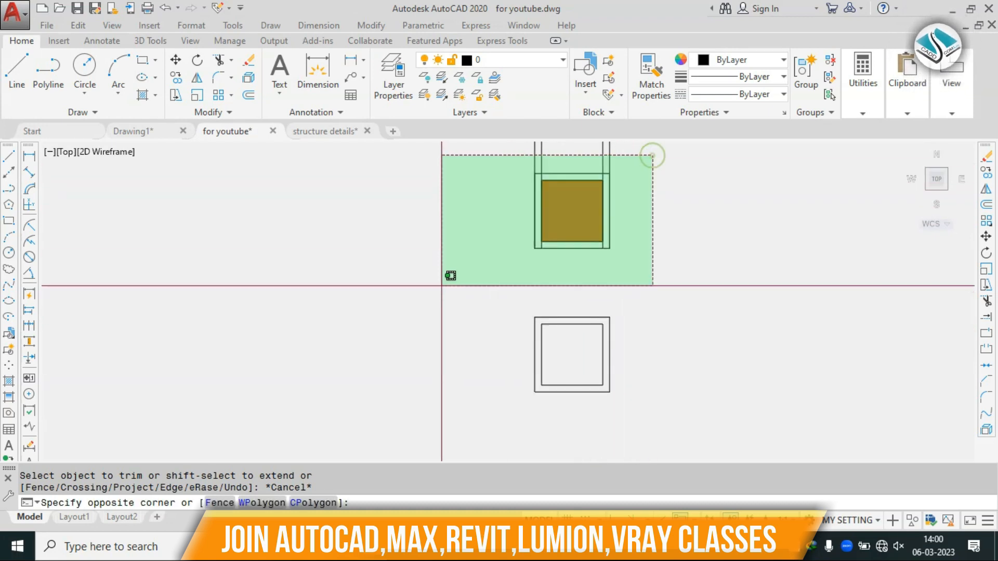
pyautogui.click(445, 285)
pyautogui.write('e')
pyautogui.press('Return')
# Move the two nested squares to another open place in the drawing
pyautogui.scroll(-2, 656, 255)
pyautogui.click(656, 255)
pyautogui.click(516, 345)
pyautogui.write('m')
pyautogui.press('Return')
pyautogui.click(585, 298)
pyautogui.moveTo(413, 248); pyautogui.dragTo(653, 315, button='middle')
pyautogui.scroll(-4, 653, 315)
pyautogui.scroll(-3, 586, 290)
pyautogui.scroll(4, 557, 307)
pyautogui.press('Escape')
pyautogui.scroll(2, 563, 292)
pyautogui.scroll(4, 563, 292)
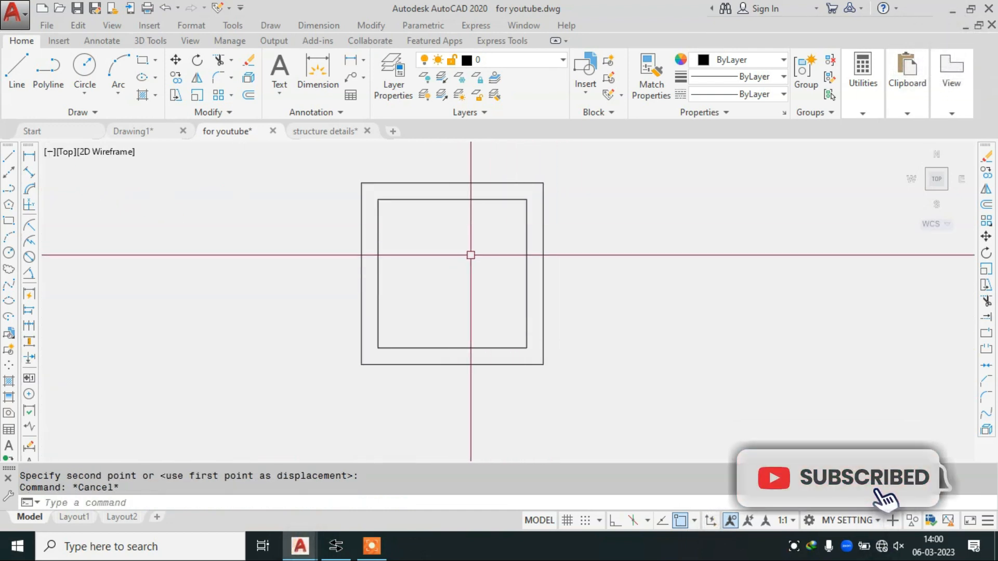
# Examine the reinforcement bars, link and size labels of the C1 reference section in the structure details drawing
pyautogui.press('Escape')
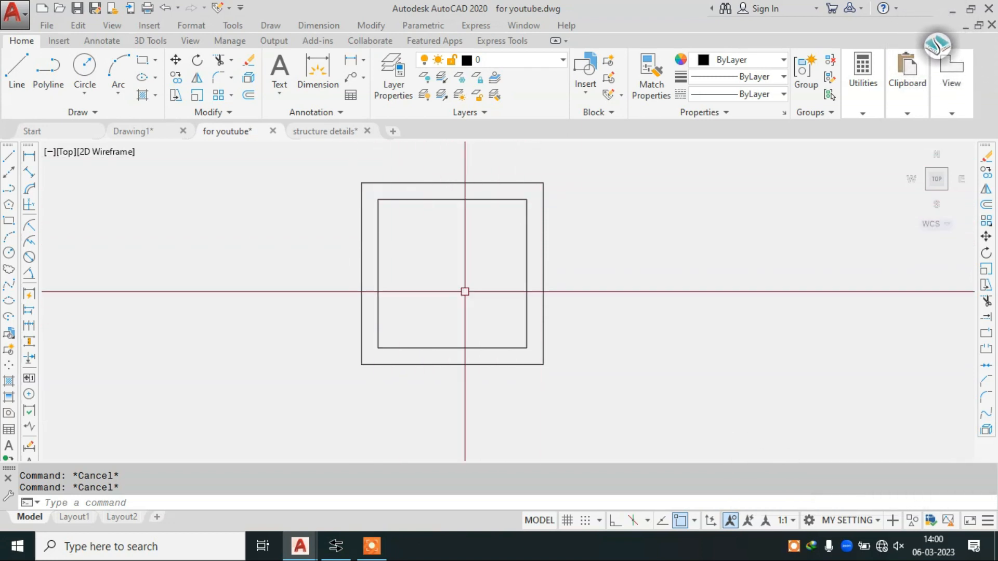
pyautogui.click(338, 138)
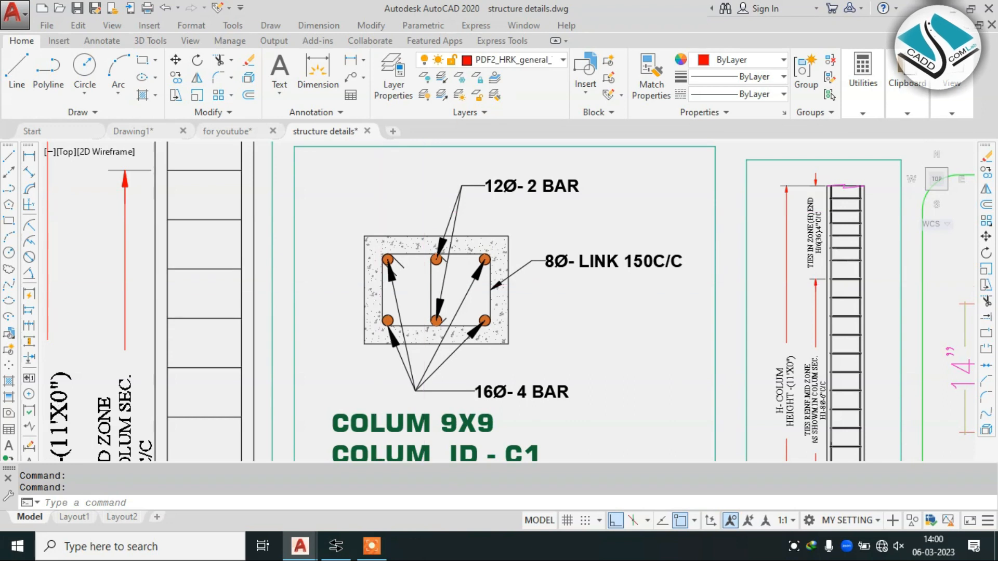
pyautogui.scroll(3, 398, 213)
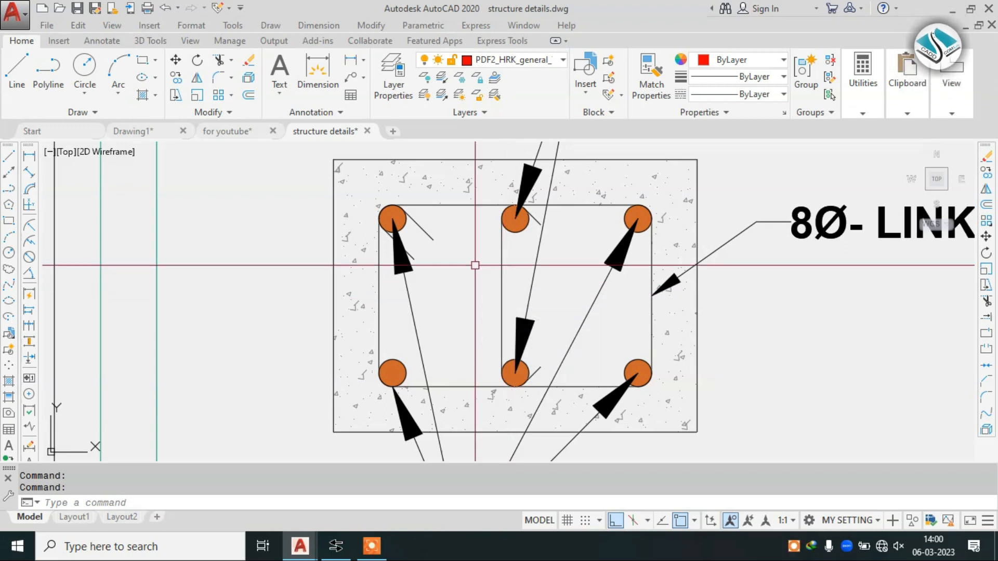
pyautogui.scroll(-2, 451, 261)
pyautogui.scroll(2, 450, 262)
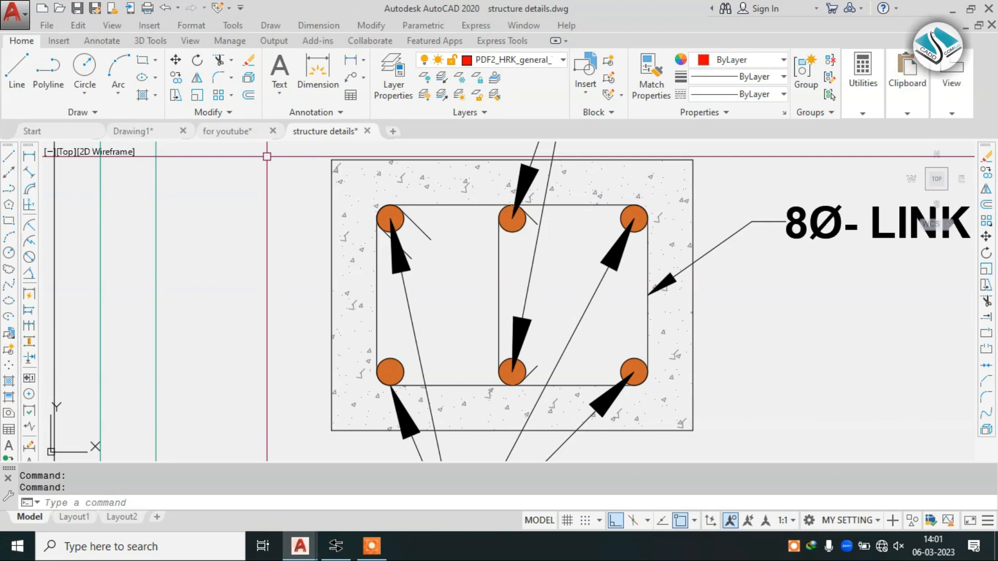
pyautogui.scroll(-4, 266, 156)
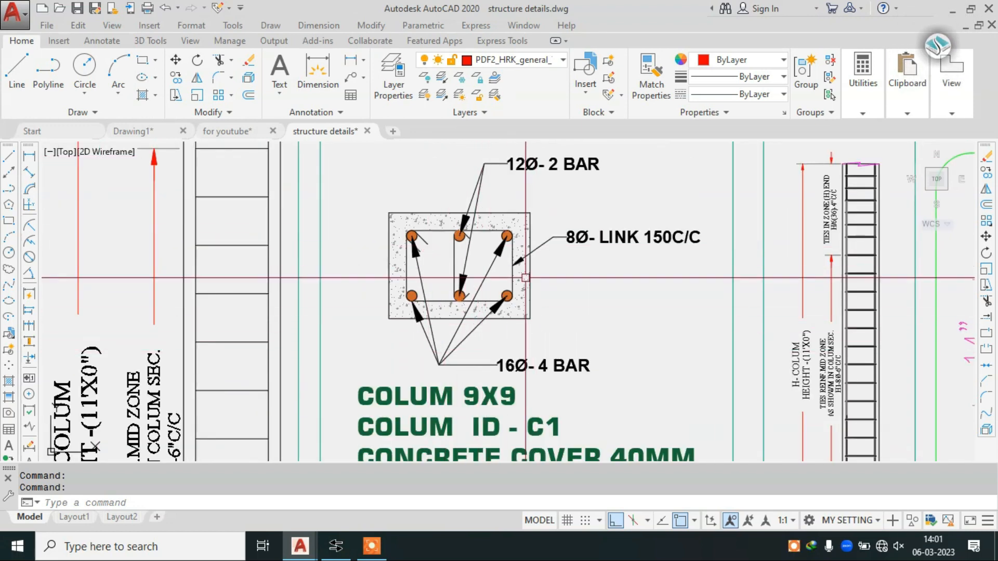
pyautogui.scroll(2, 497, 190)
pyautogui.scroll(-3, 491, 212)
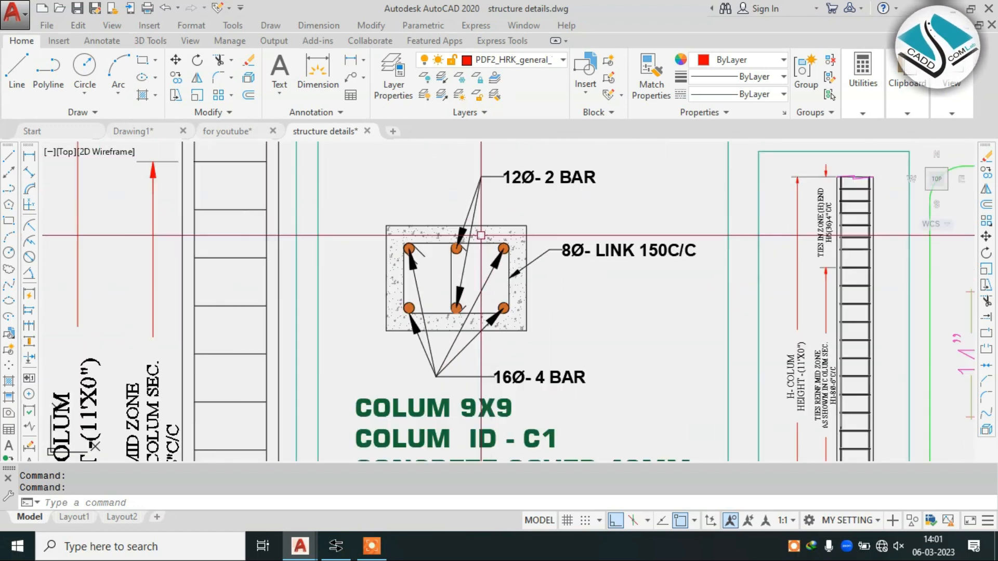
pyautogui.scroll(5, 421, 255)
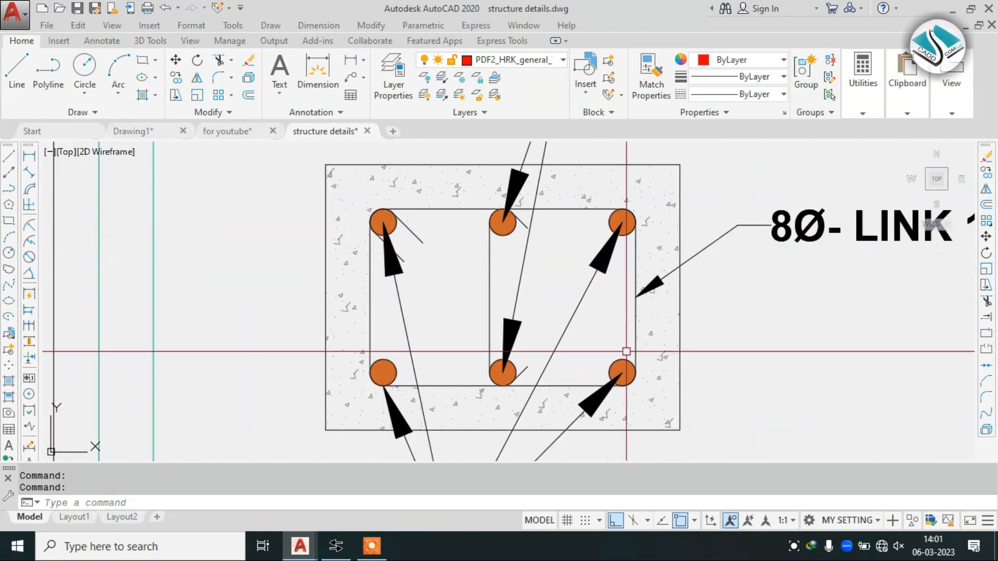
pyautogui.scroll(-4, 520, 260)
pyautogui.scroll(3, 557, 313)
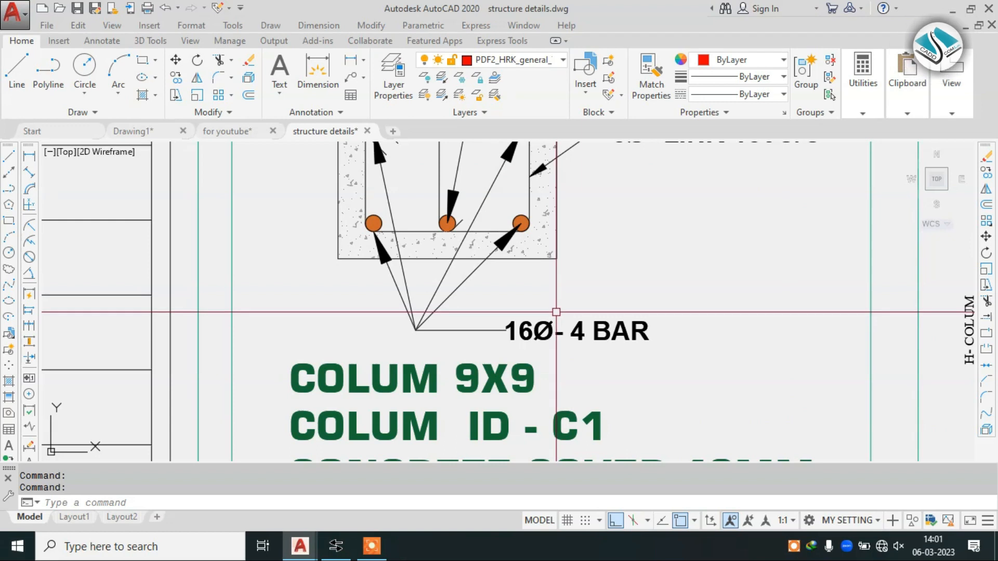
# Return to the for youtube drawing and convert 12 mm to inches in the Convert program
pyautogui.click(335, 546)
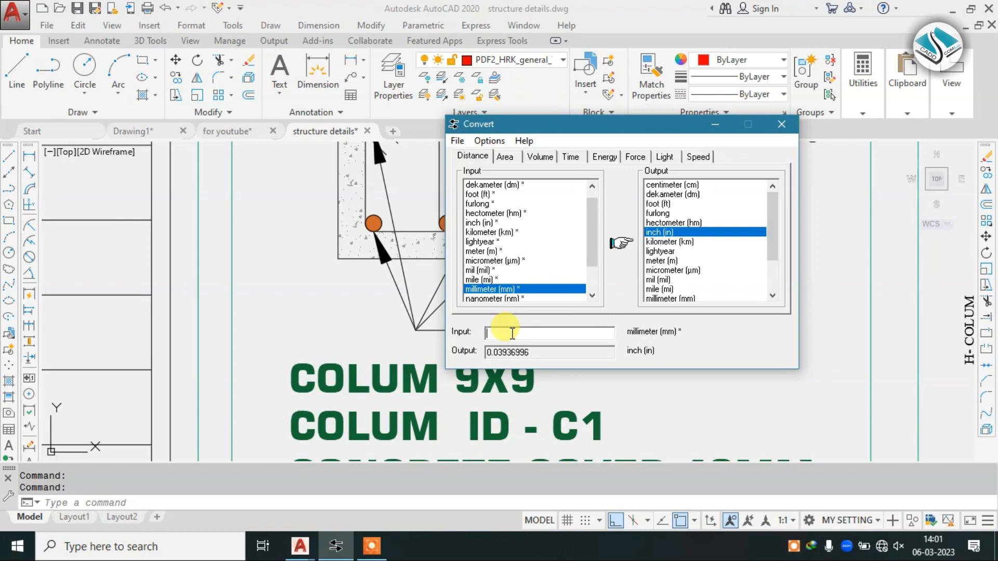
pyautogui.click(712, 126)
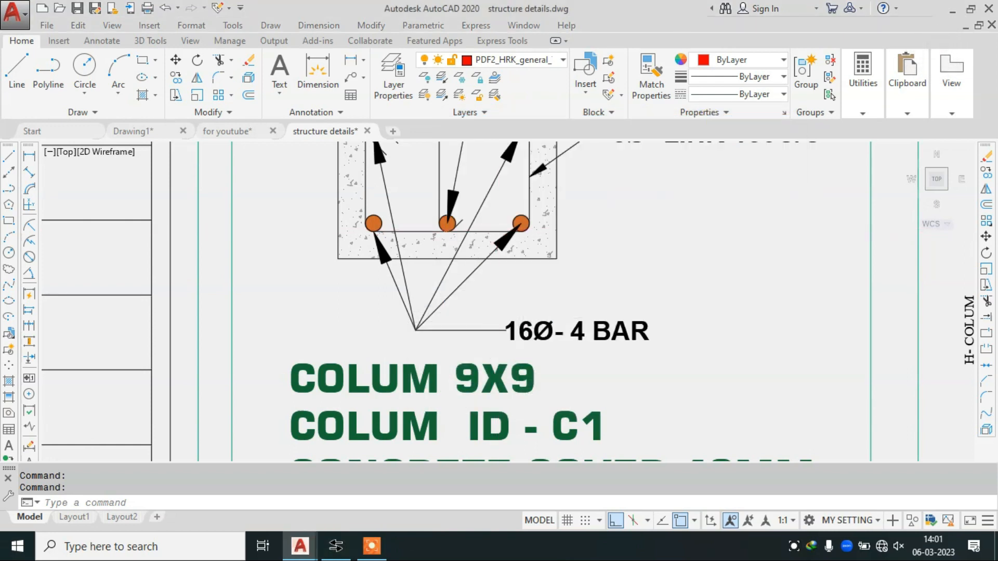
pyautogui.scroll(-3, 439, 188)
pyautogui.scroll(3, 439, 188)
pyautogui.click(230, 132)
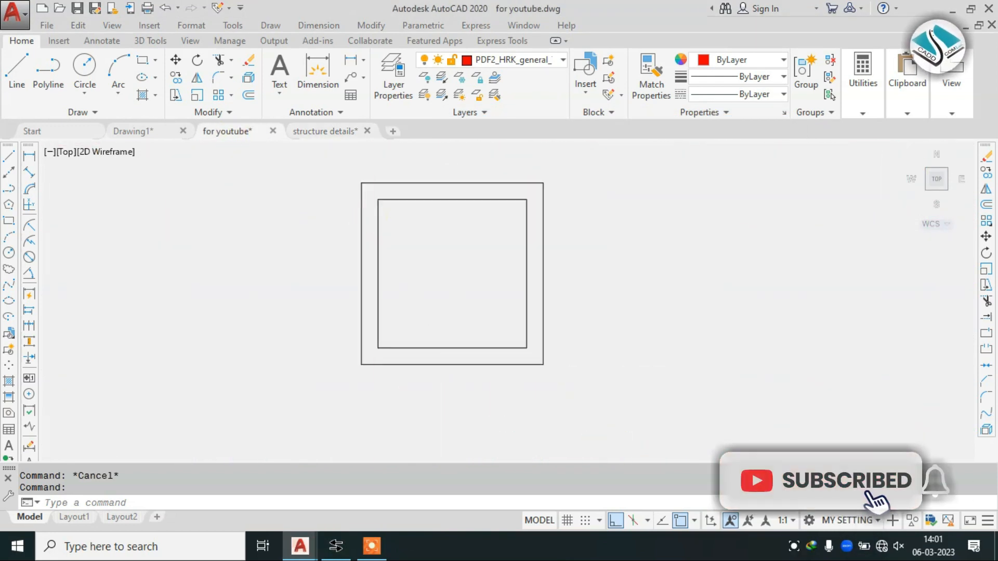
pyautogui.click(336, 545)
pyautogui.press('BackSpace')
pyautogui.press('BackSpace')
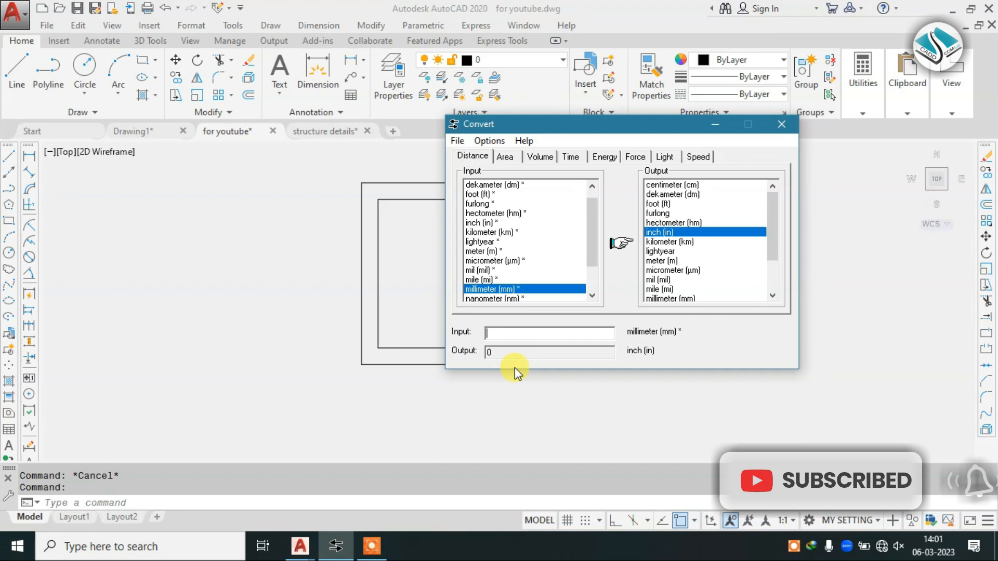
pyautogui.write('12')
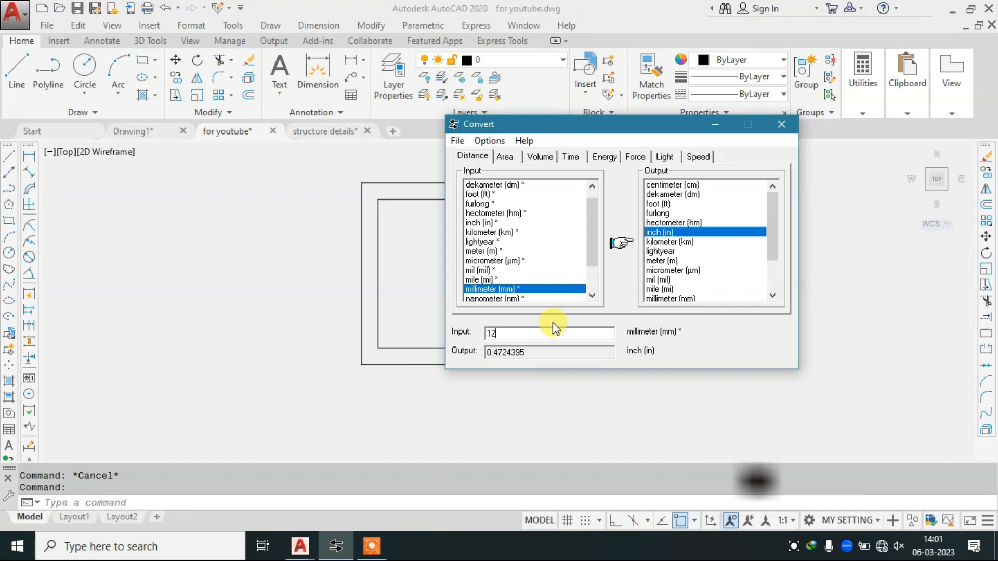
pyautogui.click(715, 125)
# Try a Tan, Tan, Radius circle of radius 0.4 in the inner square's upper-left corner, and erase it
pyautogui.scroll(4, 384, 201)
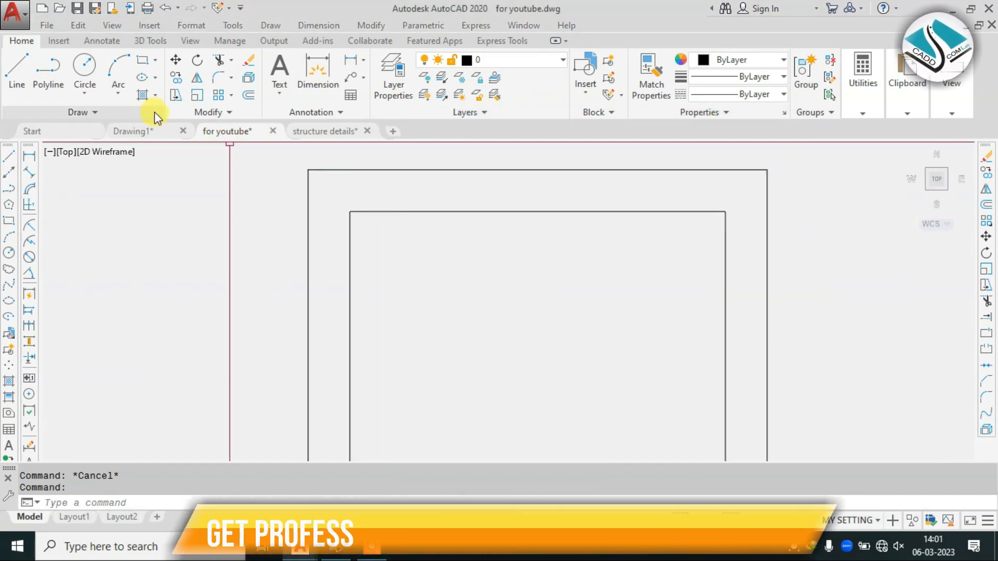
pyautogui.click(84, 93)
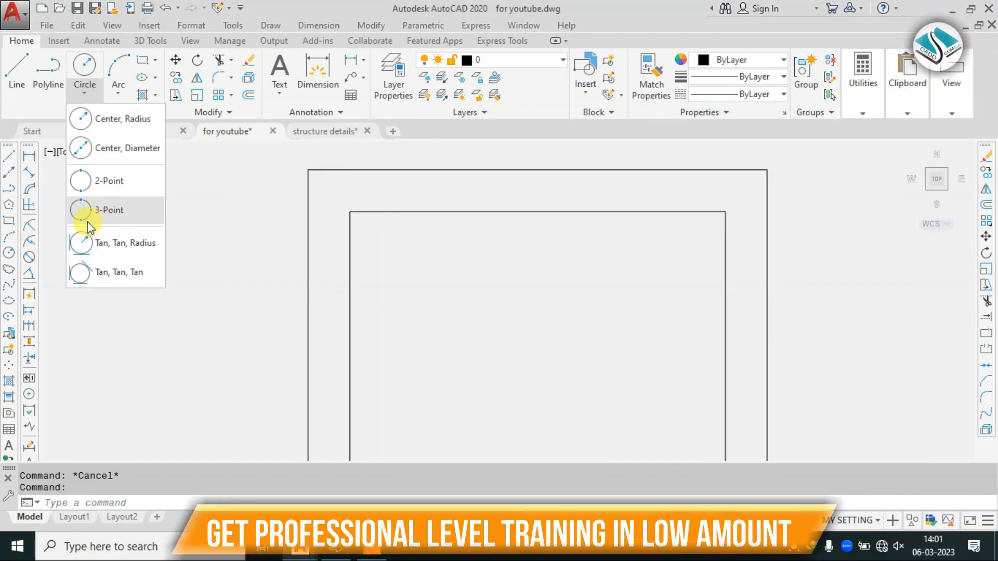
pyautogui.click(140, 244)
pyautogui.scroll(2, 364, 232)
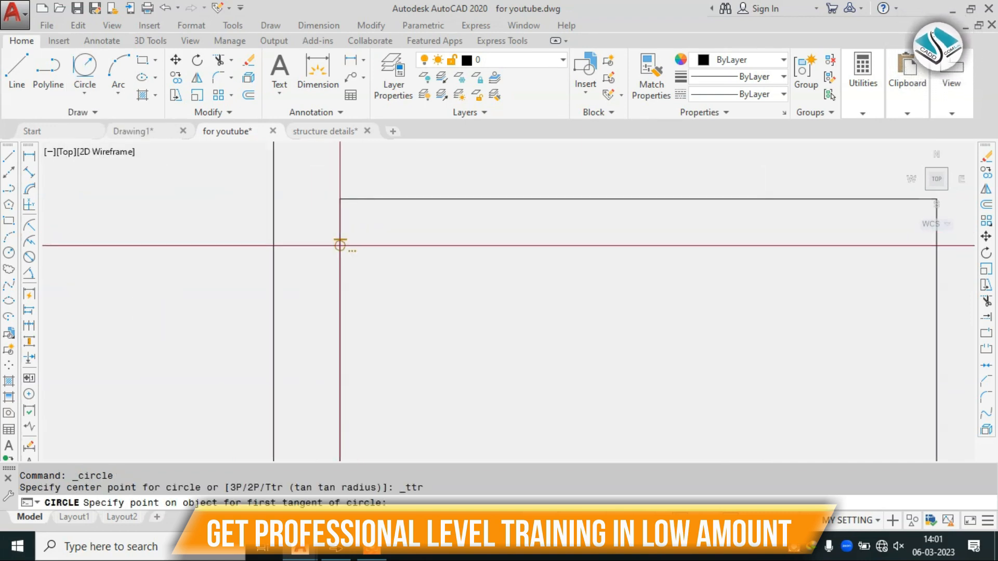
pyautogui.click(340, 246)
pyautogui.click(382, 199)
pyautogui.write('0.')
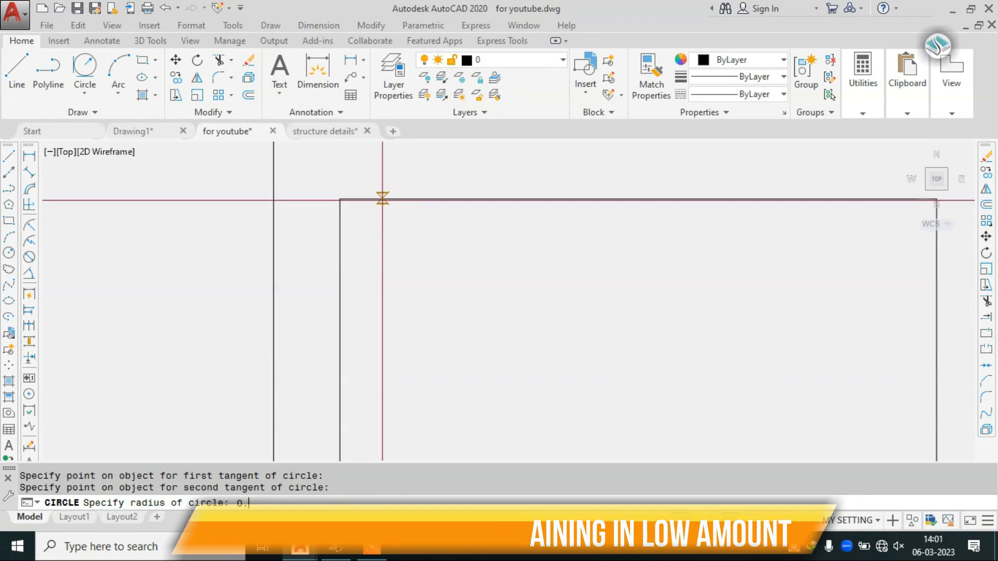
pyautogui.write('4')
pyautogui.press('Return')
pyautogui.scroll(-3, 357, 211)
pyautogui.scroll(4, 349, 214)
pyautogui.press('Escape')
pyautogui.press('space')
pyautogui.press('Escape')
pyautogui.click(375, 227)
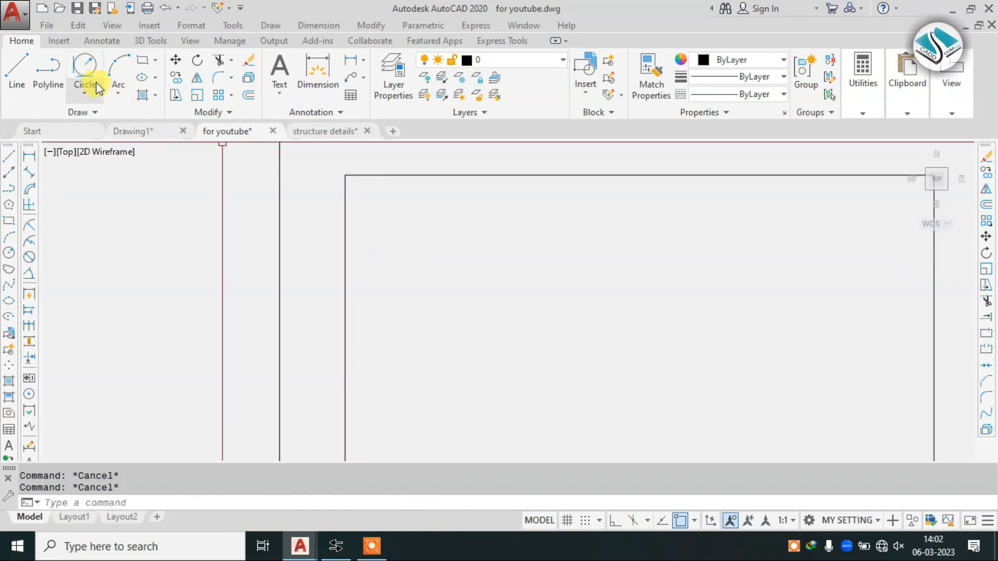
pyautogui.click(88, 67)
pyautogui.click(345, 213)
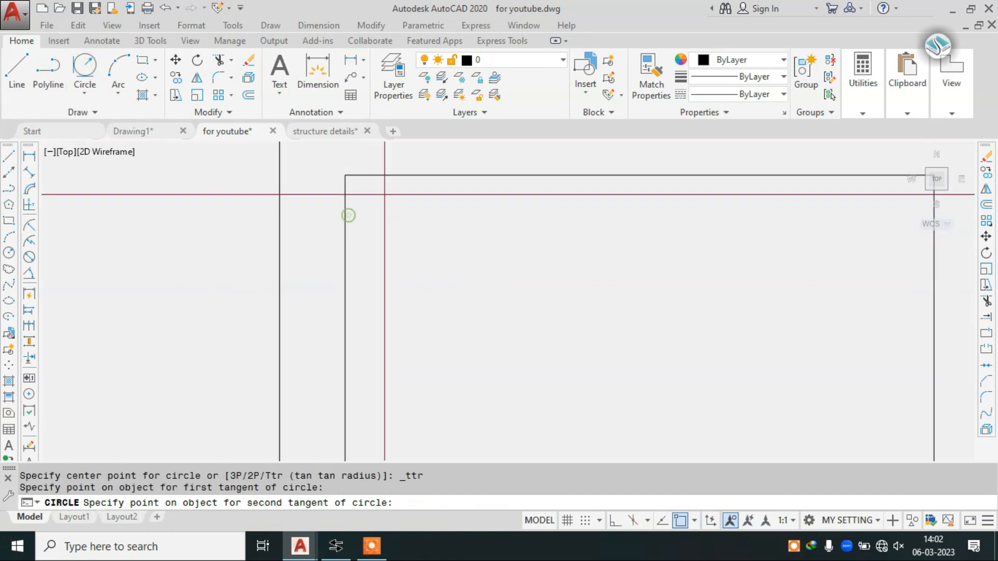
pyautogui.click(396, 174)
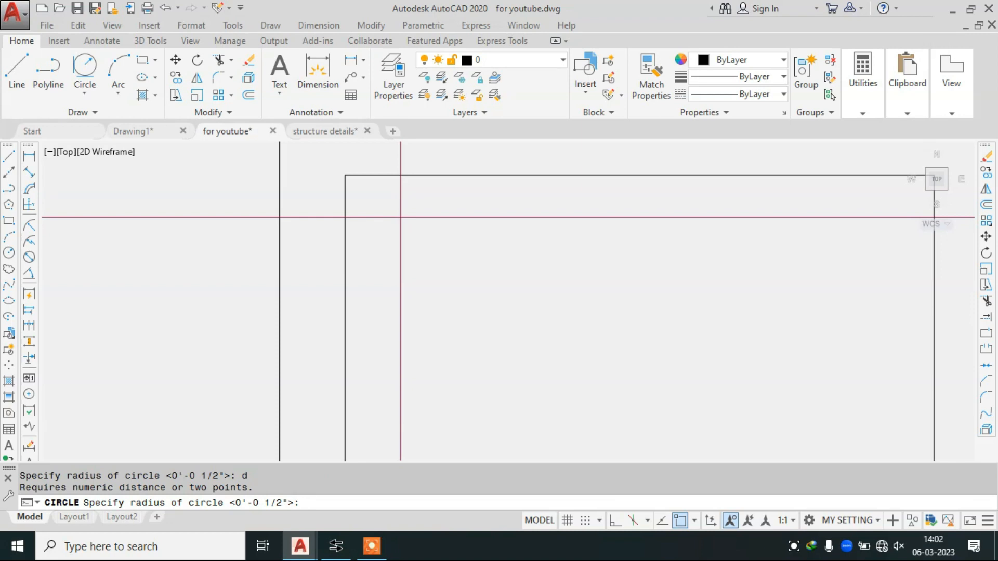
pyautogui.press('Escape')
# Draw a circle of radius 0.8 tangent to the left and top sides of the inner square
pyautogui.click(81, 73)
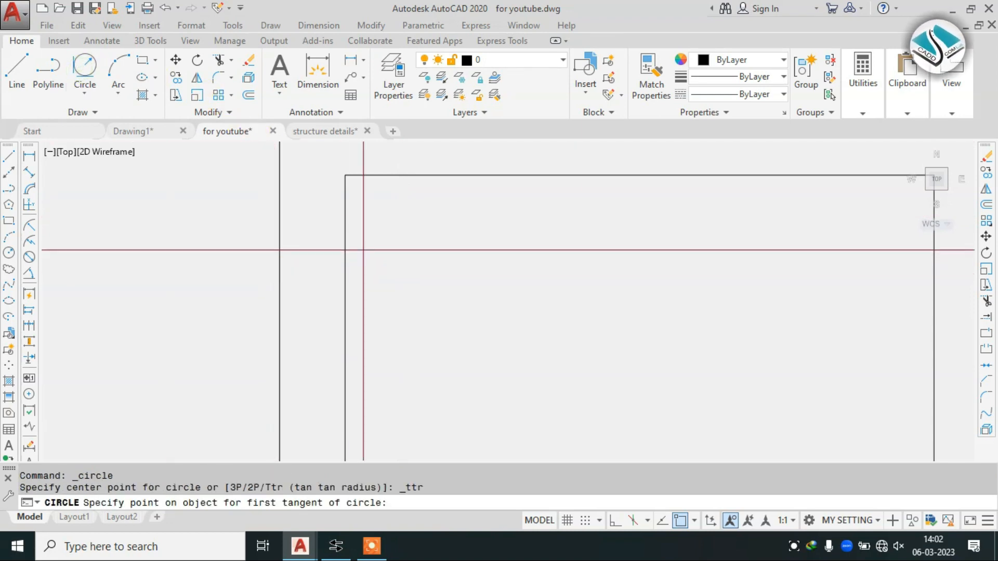
pyautogui.click(345, 248)
pyautogui.click(399, 175)
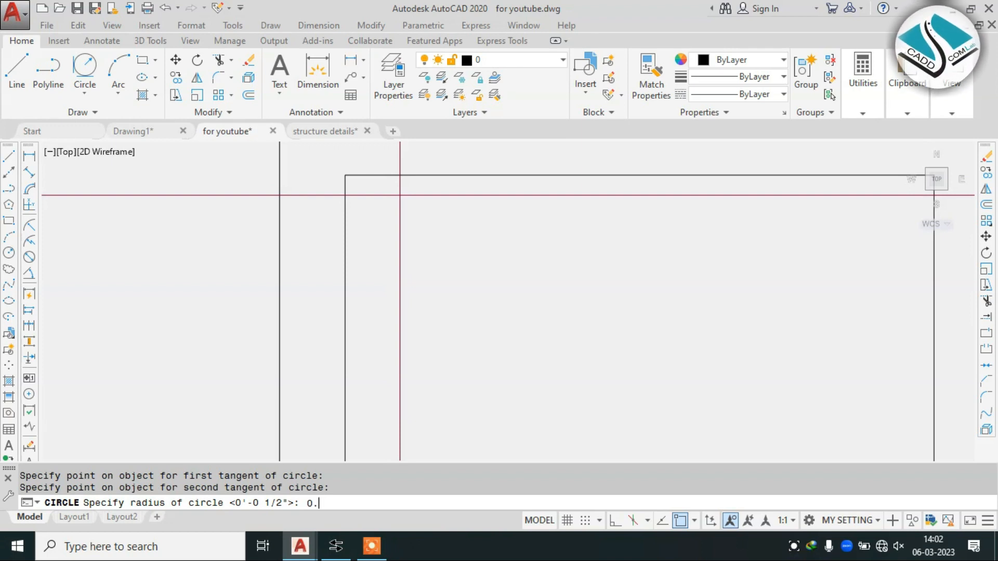
pyautogui.scroll(-6, 399, 195)
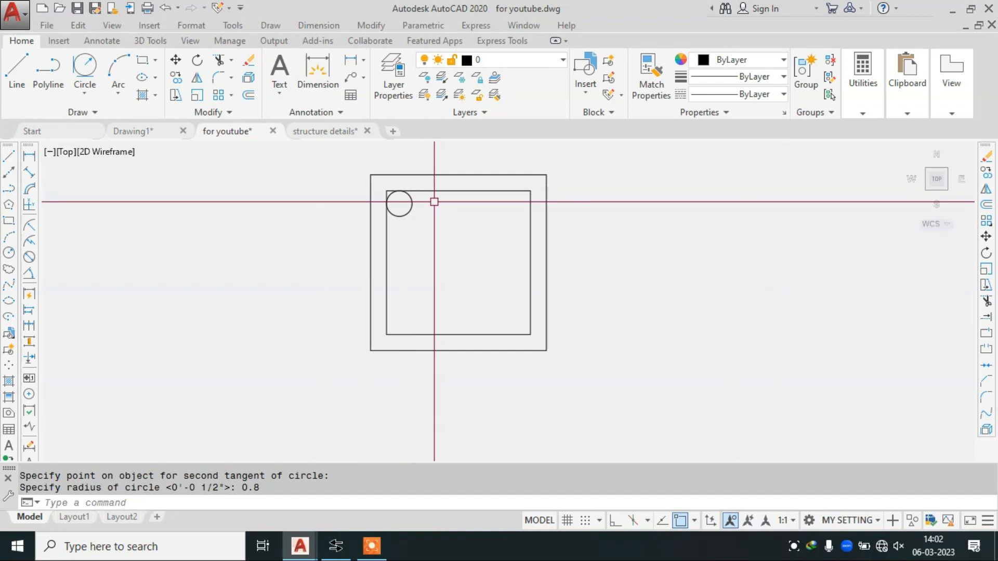
pyautogui.scroll(2, 435, 201)
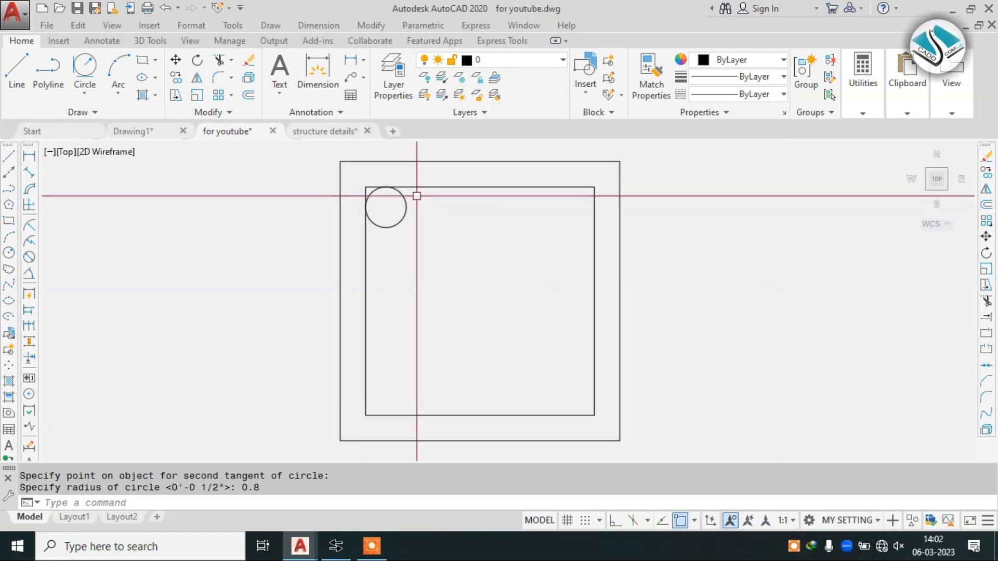
pyautogui.scroll(2, 389, 185)
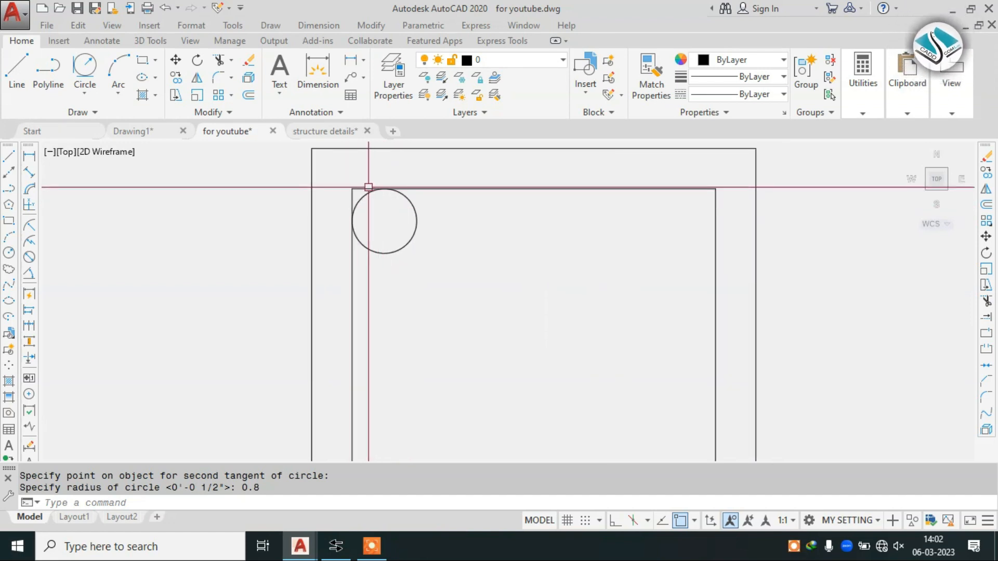
pyautogui.click(85, 94)
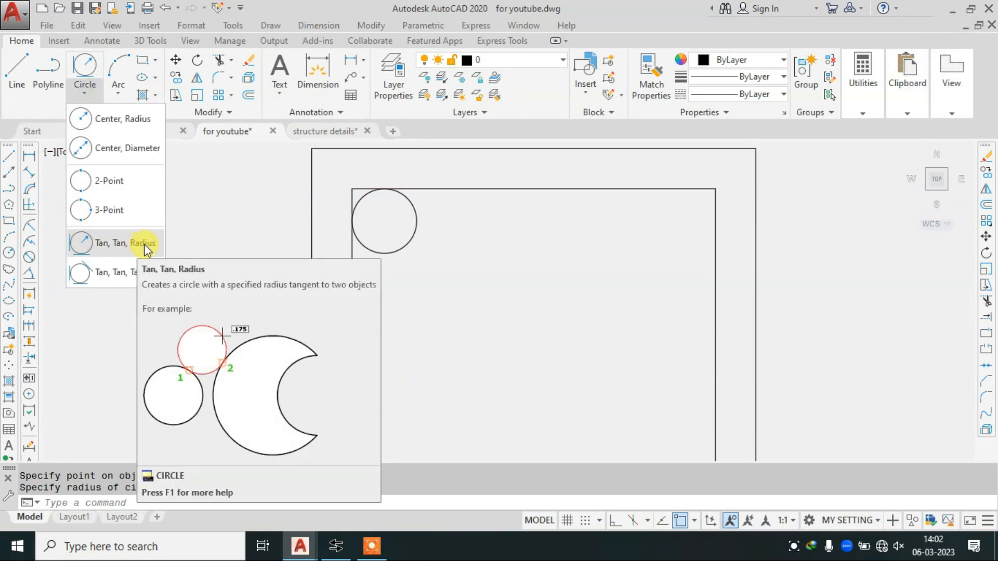
pyautogui.press('Escape')
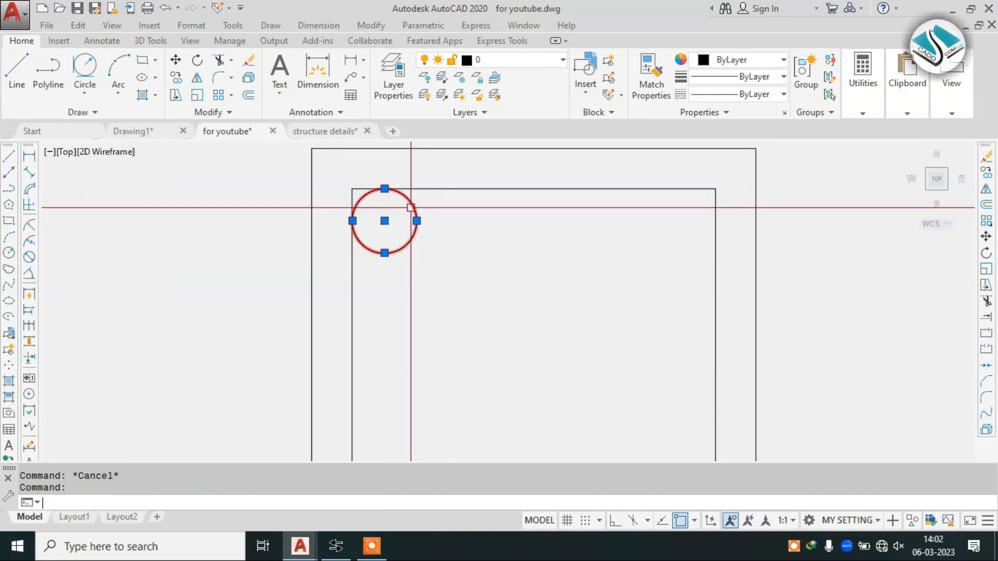
# Mirror the corner circle about the square's vertical centre line, keeping the original
pyautogui.write('mi')
pyautogui.press('Return')
pyautogui.scroll(-2, 521, 194)
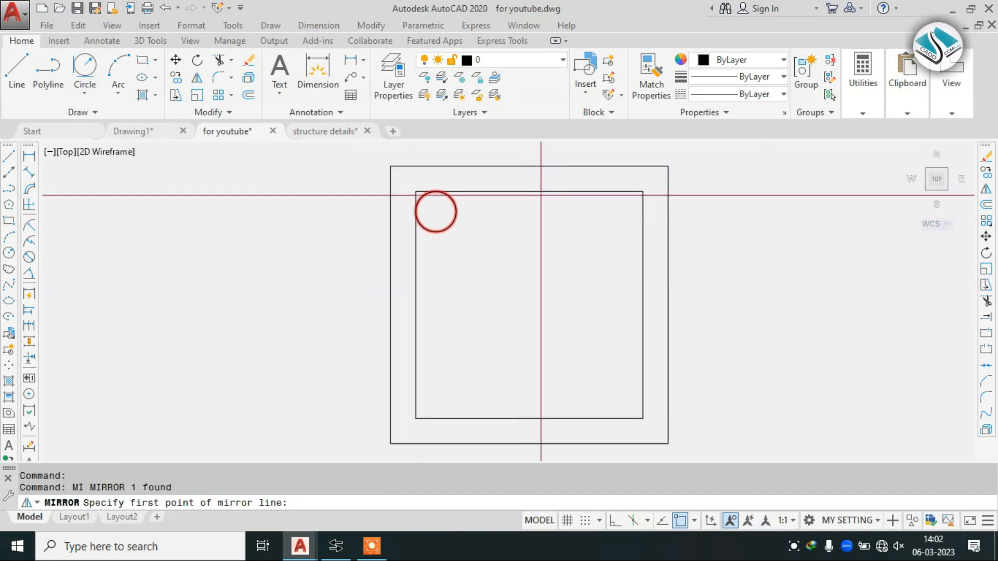
pyautogui.click(529, 191)
pyautogui.click(615, 520)
pyautogui.click(528, 276)
pyautogui.press('Escape')
# Mirror the two upper circles about the square's horizontal centre line, keeping the originals
pyautogui.click(615, 219)
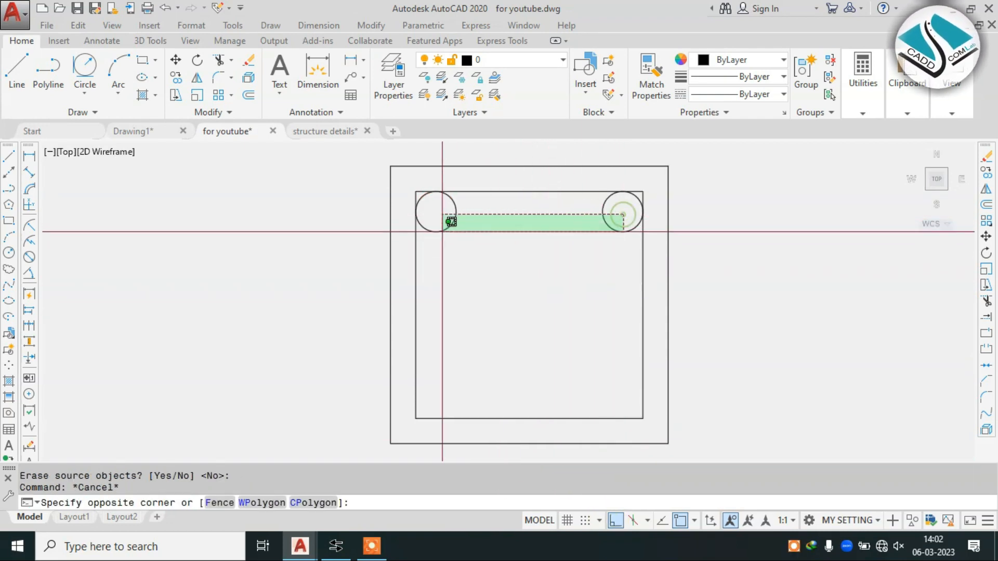
pyautogui.click(422, 236)
pyautogui.write('mi')
pyautogui.press('Return')
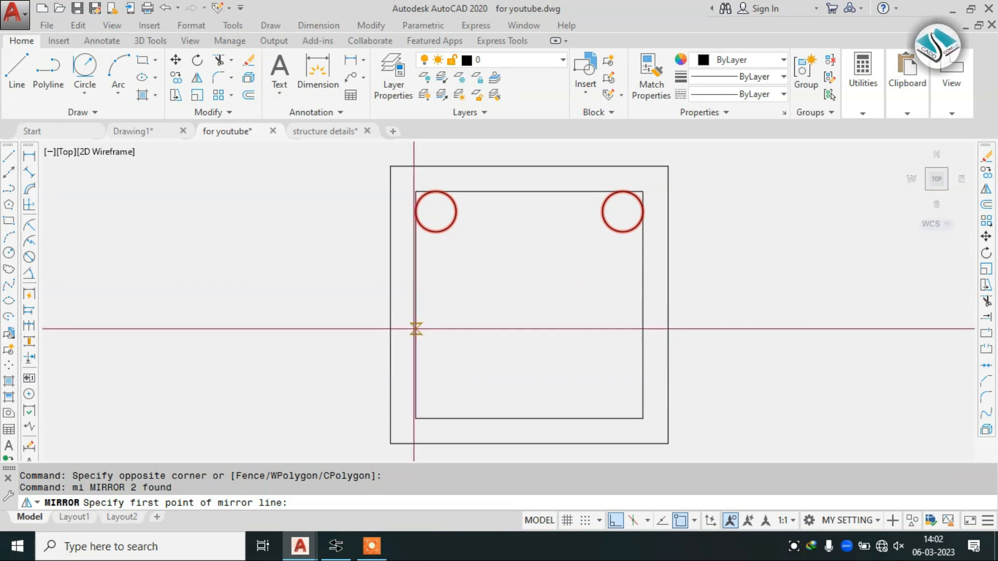
pyautogui.click(416, 306)
pyautogui.click(723, 291)
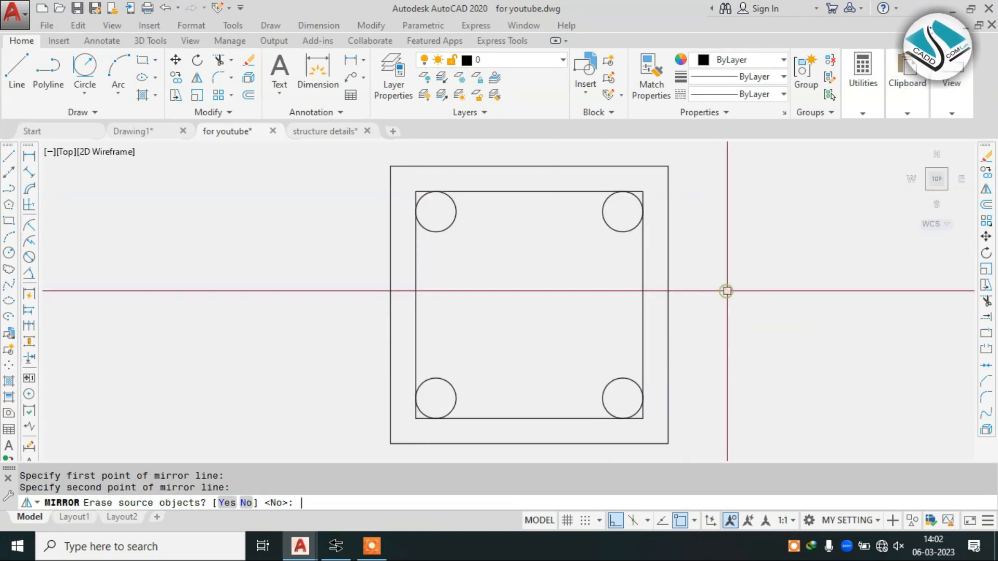
pyautogui.press('Return')
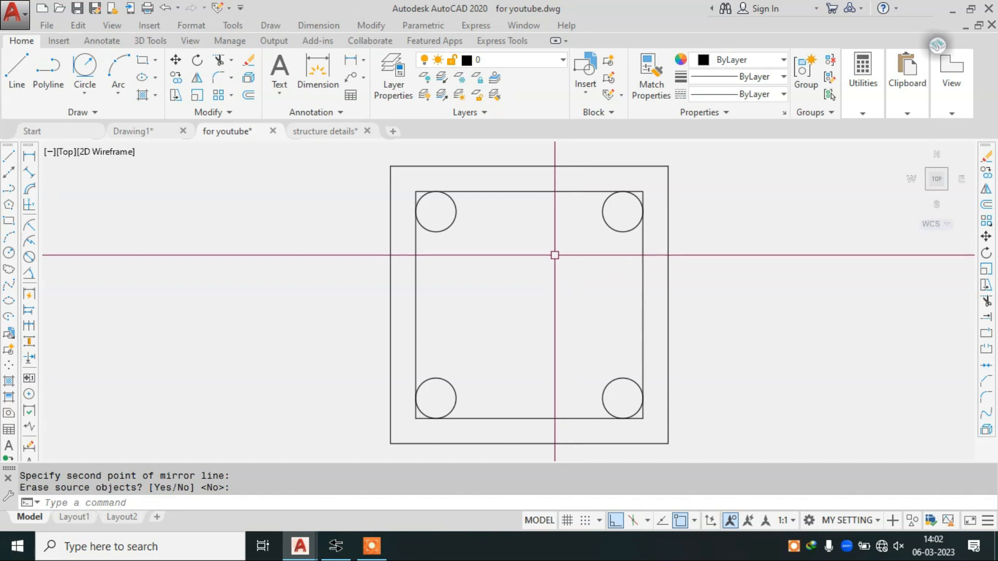
# Copy the whole column section with its four corner circles about 1'-4 1/2" horizontally to the right
pyautogui.moveTo(555, 254); pyautogui.dragTo(438, 245, button='middle')
pyautogui.scroll(-2, 415, 244)
pyautogui.press('Escape')
pyautogui.click(564, 174)
pyautogui.click(256, 390)
pyautogui.write('c')
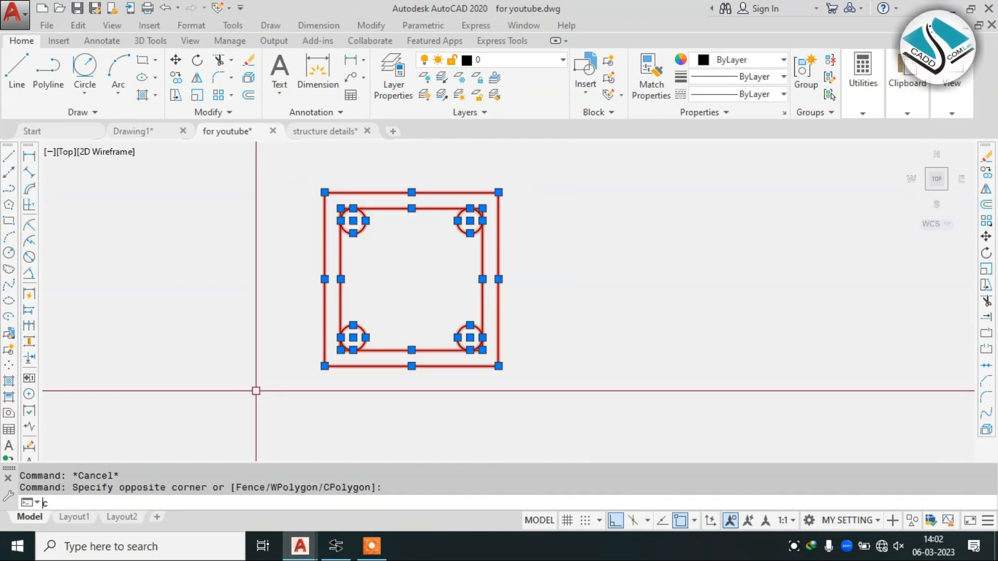
pyautogui.write('o')
pyautogui.press('Return')
pyautogui.click(414, 279)
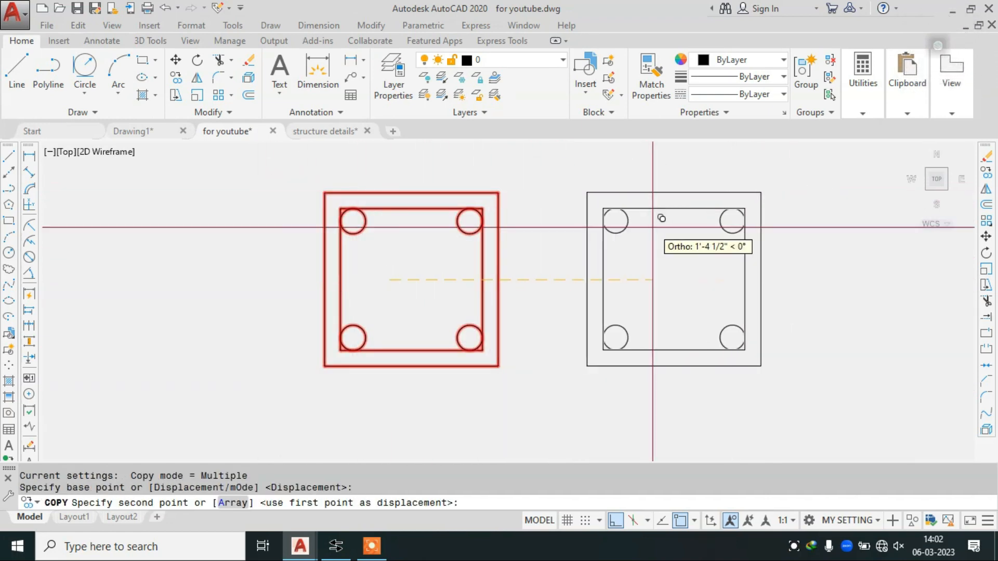
pyautogui.click(679, 287)
pyautogui.press('Escape')
pyautogui.moveTo(597, 246); pyautogui.dragTo(528, 212, button='middle')
pyautogui.press('Escape')
pyautogui.press('Escape')
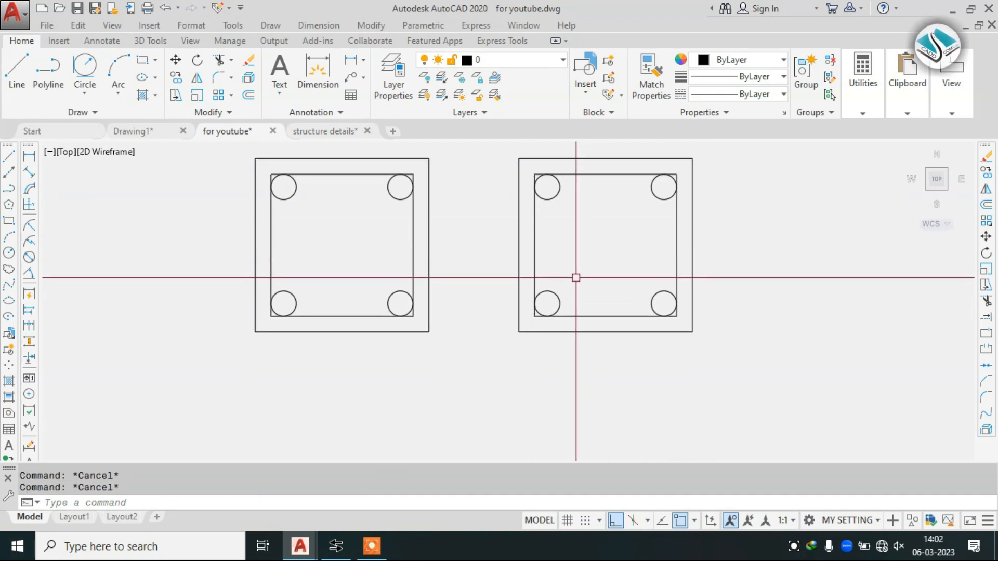
pyautogui.click(594, 282)
pyautogui.press('Escape')
pyautogui.click(492, 270)
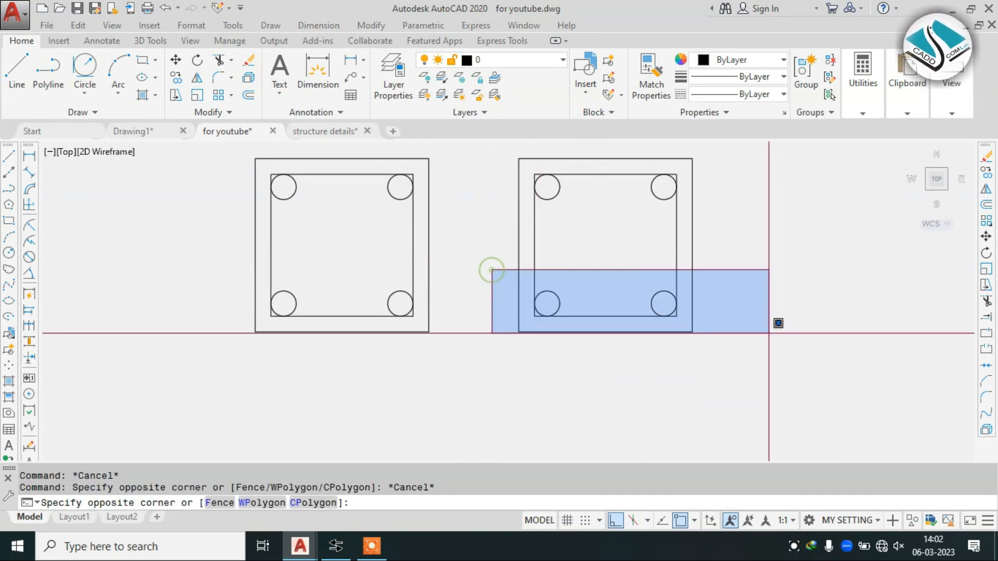
pyautogui.click(768, 334)
pyautogui.write('e')
pyautogui.press('Return')
pyautogui.press('Escape')
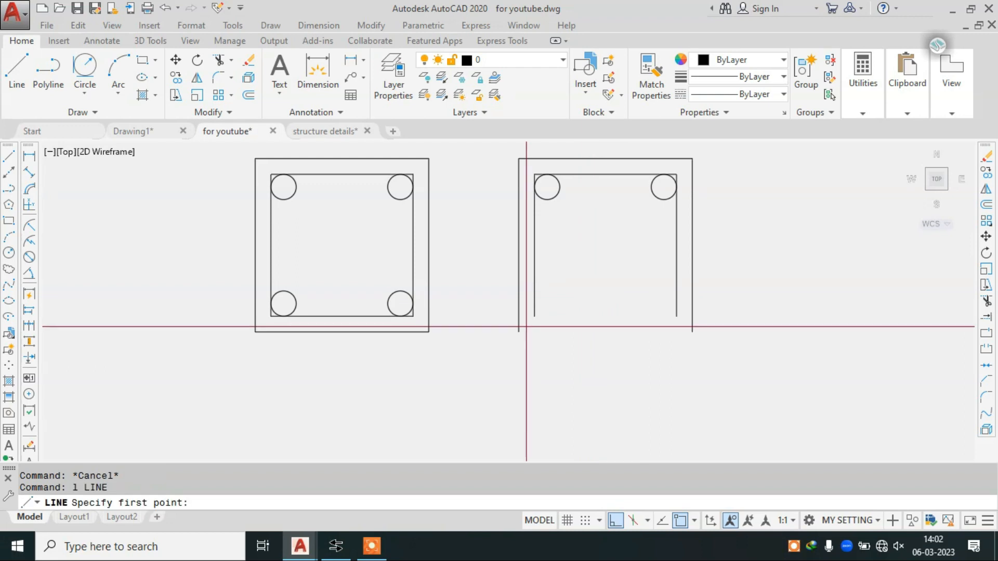
pyautogui.press('Escape')
pyautogui.hotkey('ctrl', 'z')
pyautogui.hotkey('ctrl', 'z')
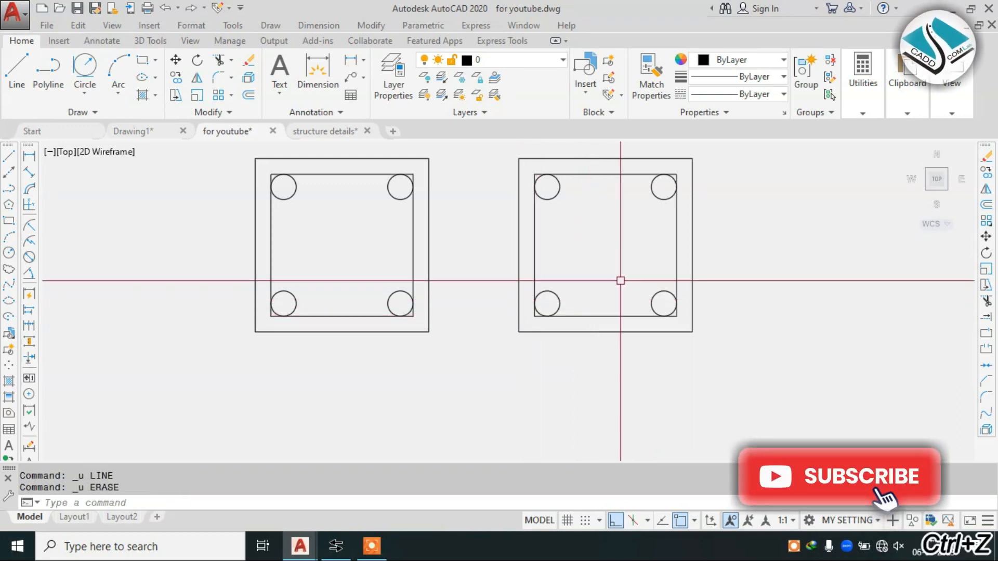
# Draw a horizontal line across the middle of the inner square in the copied section
pyautogui.scroll(2, 622, 241)
pyautogui.press('Escape')
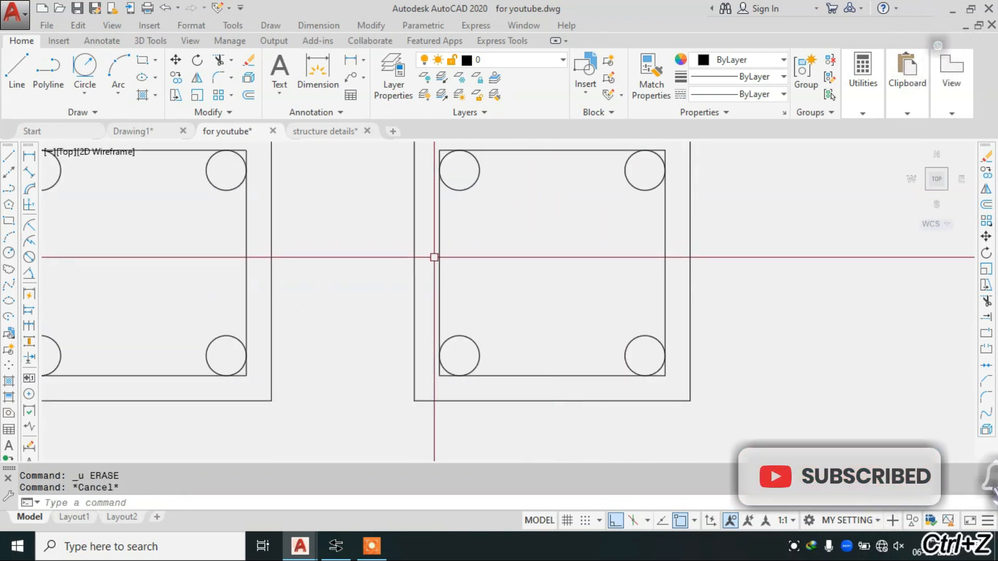
pyautogui.click(439, 263)
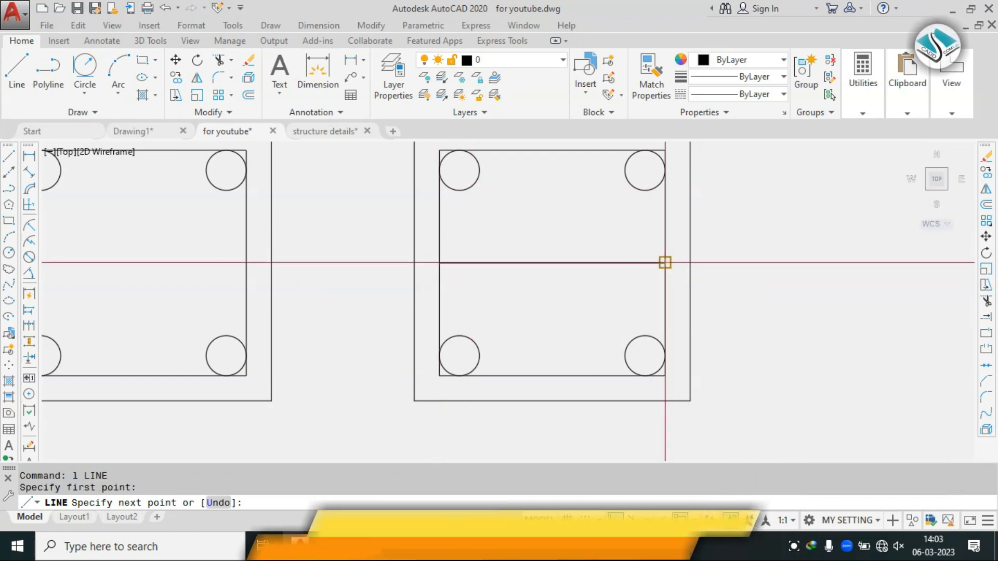
pyautogui.click(665, 263)
pyautogui.press('Escape')
# Copy the two upper circles of the copied section straight down onto the horizontal midline
pyautogui.click(646, 188)
pyautogui.click(458, 176)
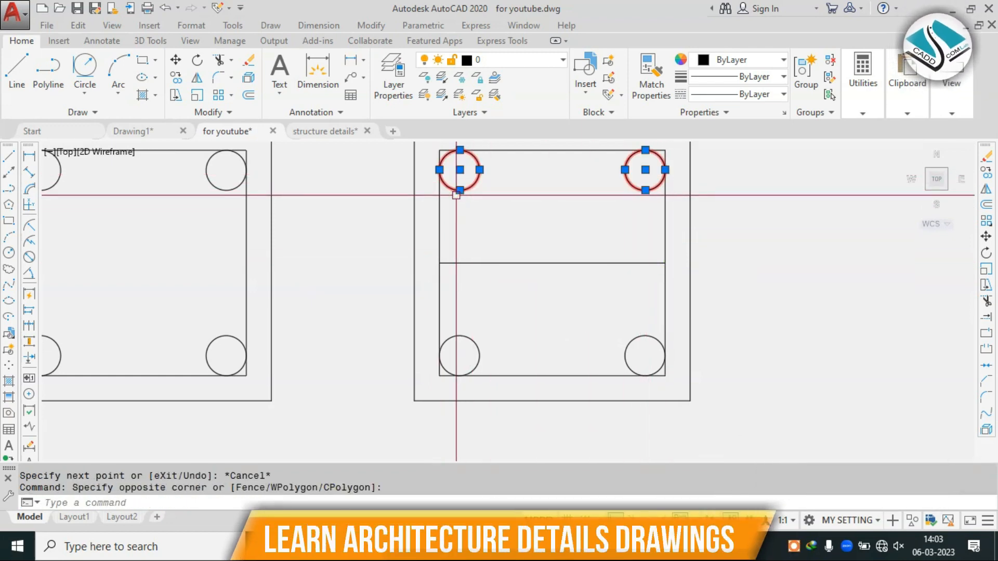
pyautogui.write('co')
pyautogui.press('Return')
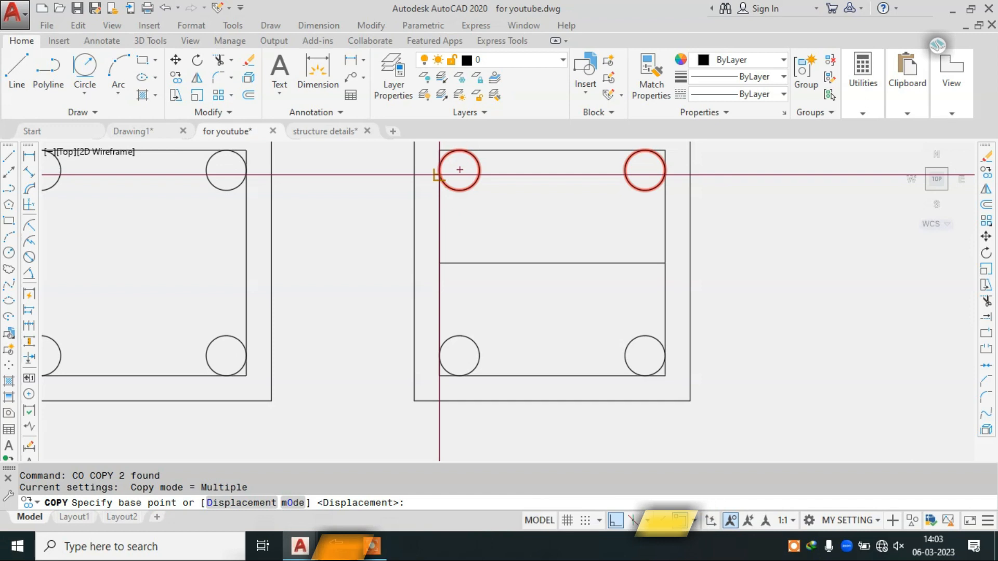
pyautogui.click(458, 167)
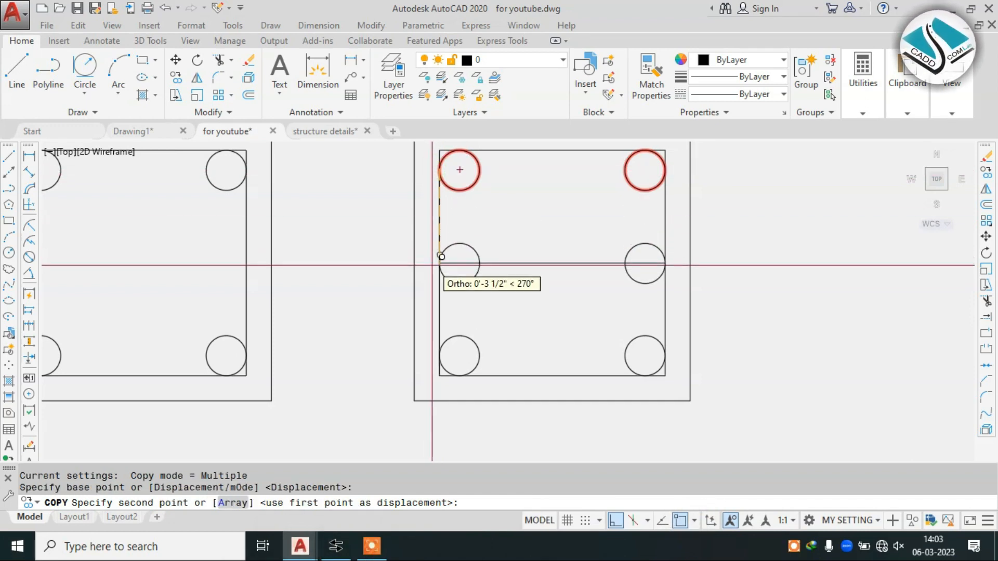
pyautogui.click(439, 263)
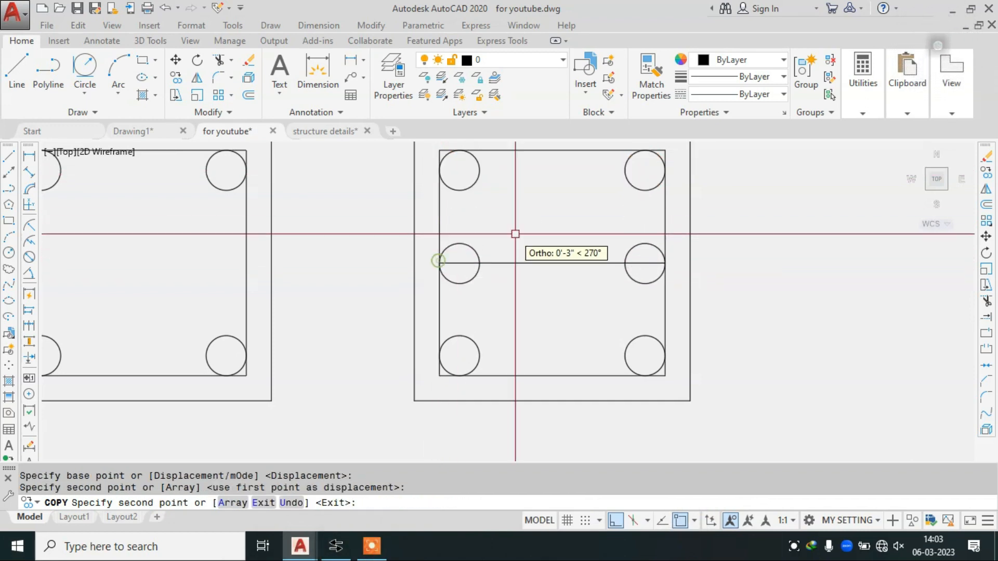
pyautogui.press('Escape')
# Erase the horizontal midline inside the copied section's inner square
pyautogui.click(566, 247)
pyautogui.click(552, 281)
pyautogui.write('e')
pyautogui.press('Return')
# Erase the whole copied column section with its six circles, keeping the original section
pyautogui.scroll(-4, 651, 253)
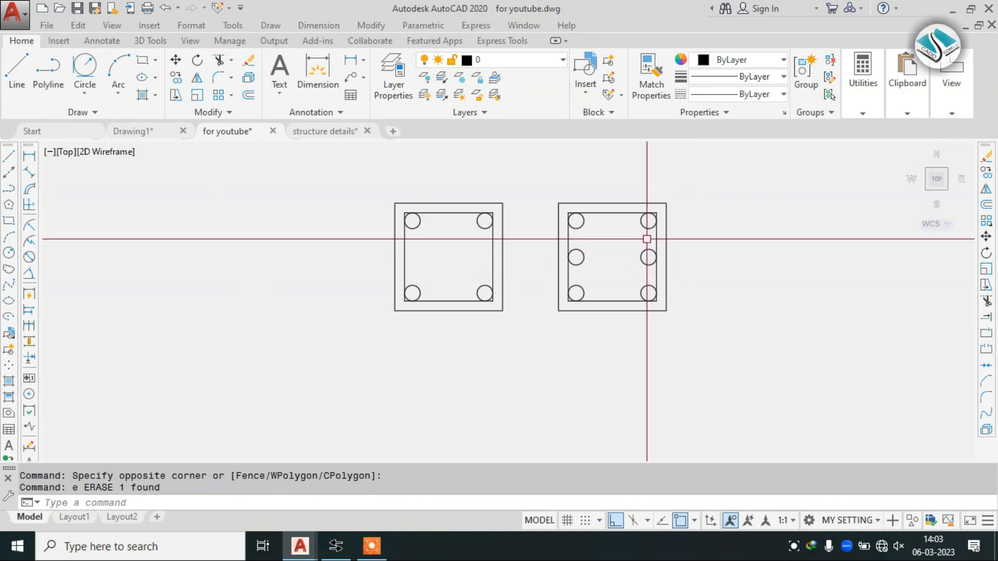
pyautogui.scroll(2, 645, 226)
pyautogui.click(735, 174)
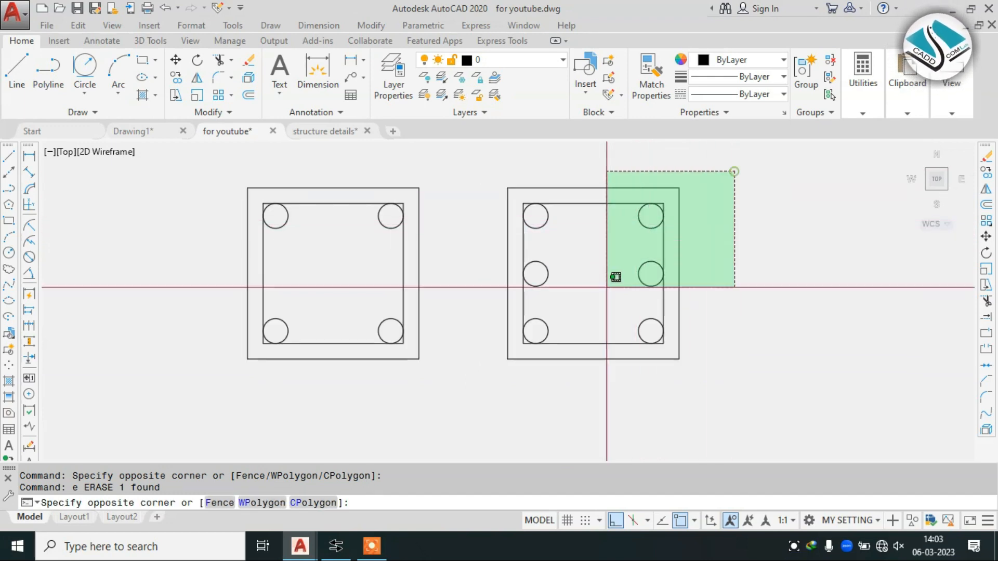
pyautogui.click(497, 373)
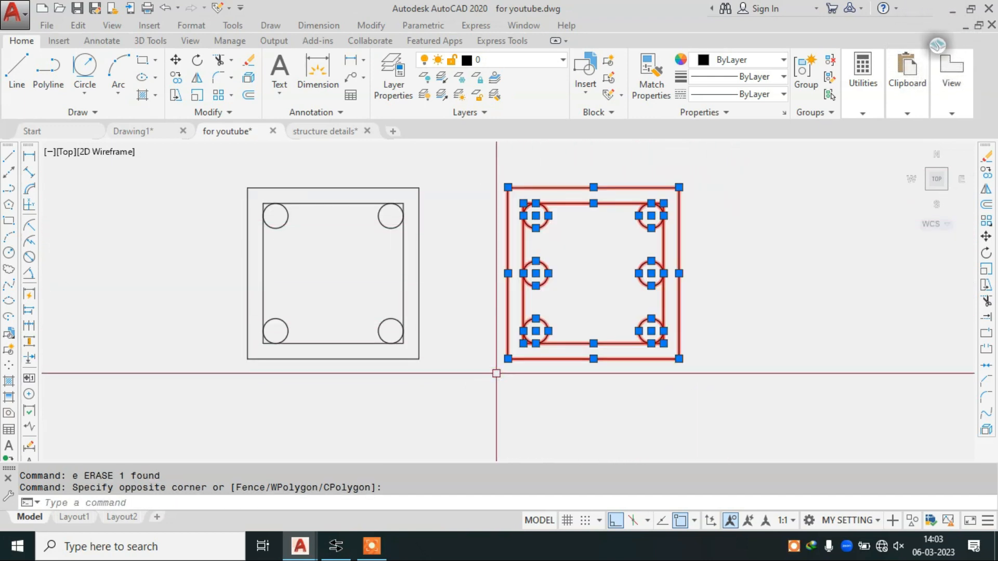
pyautogui.write('E')
pyautogui.press('Return')
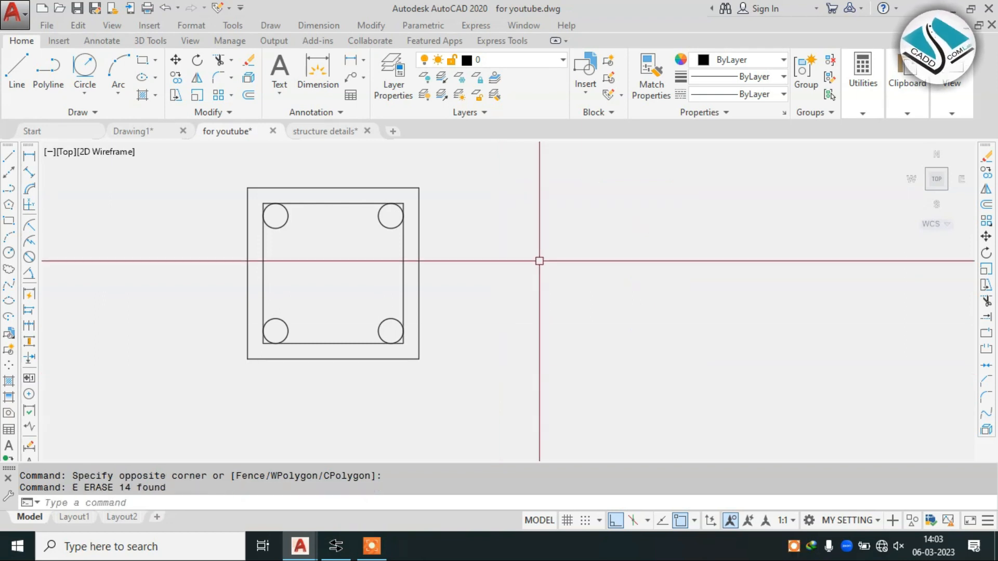
# Fillet the inner square's upper-left corner, picking the radius from the corner to the circle's tangent point on the top side
pyautogui.moveTo(541, 227); pyautogui.dragTo(656, 241, button='middle')
pyautogui.scroll(5, 383, 221)
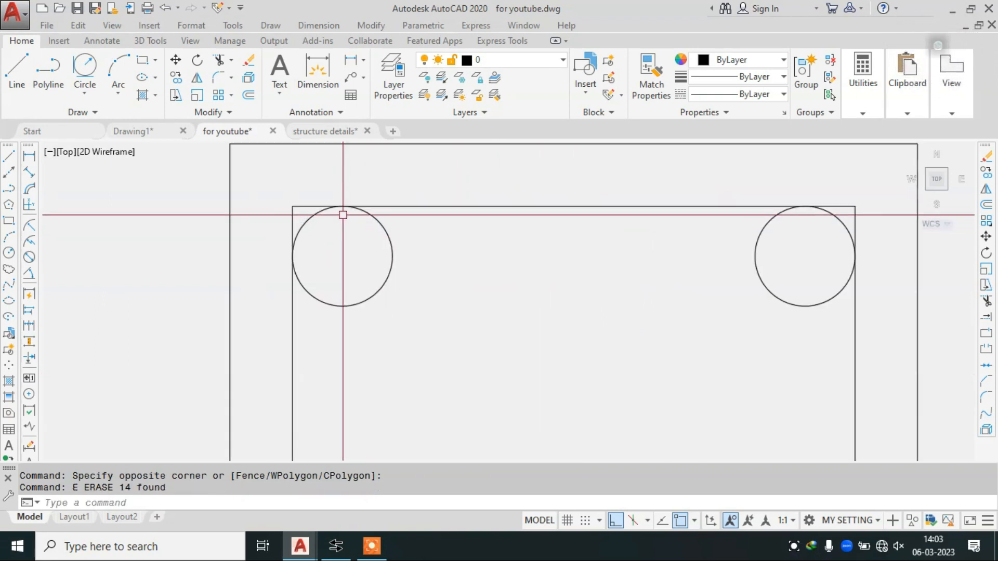
pyautogui.click(474, 211)
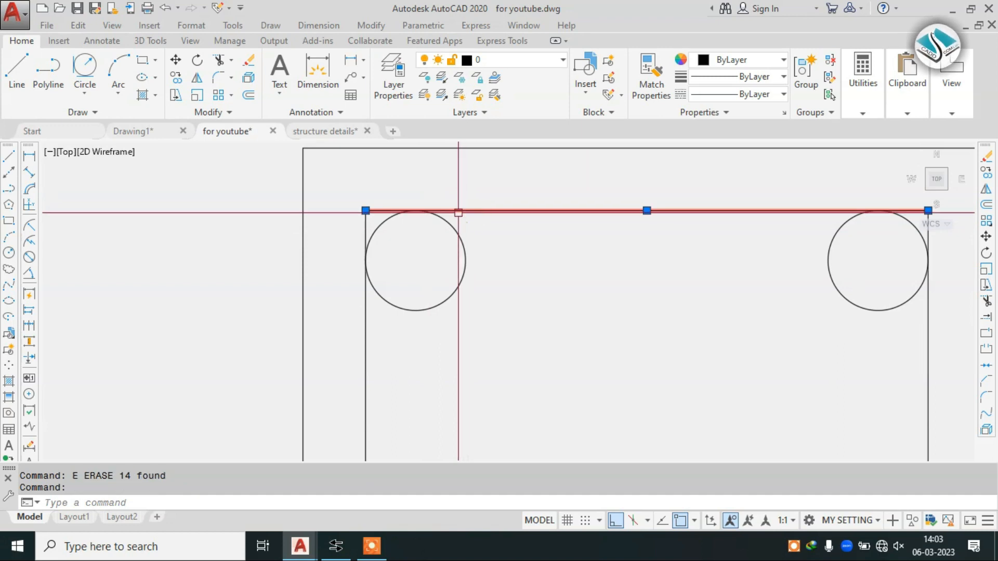
pyautogui.write('f')
pyautogui.press('Return')
pyautogui.write('r')
pyautogui.press('Return')
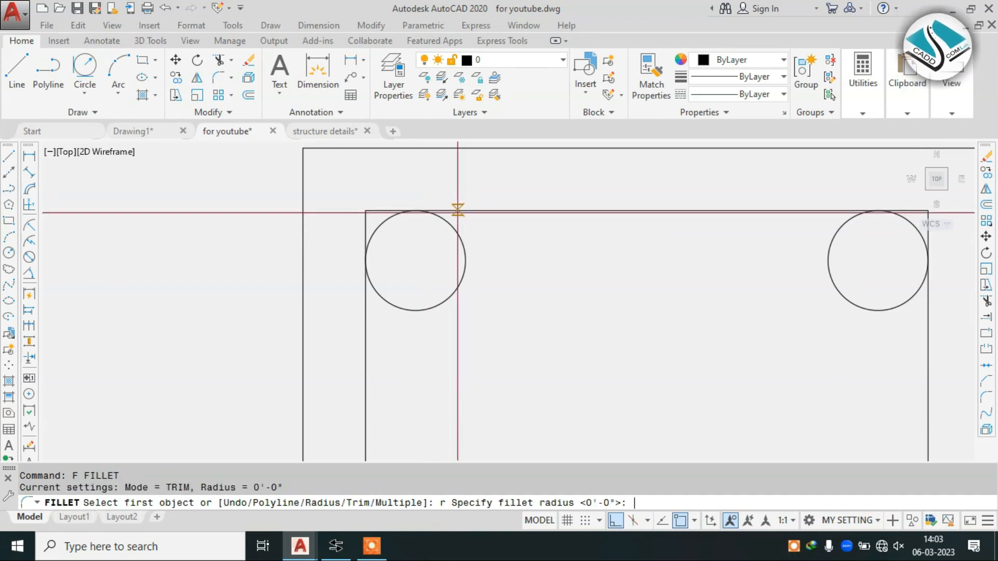
pyautogui.scroll(2, 400, 209)
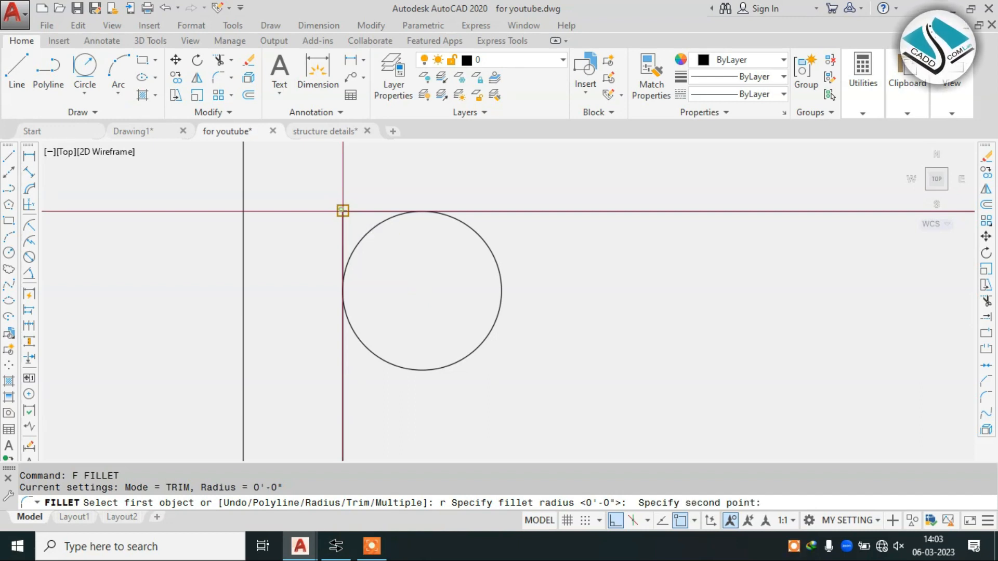
pyautogui.click(423, 211)
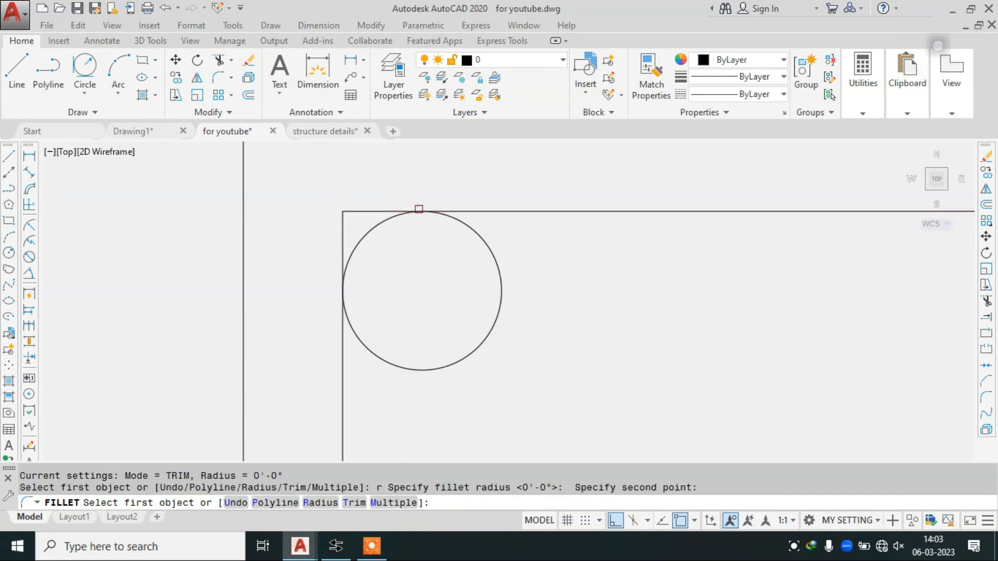
pyautogui.click(356, 208)
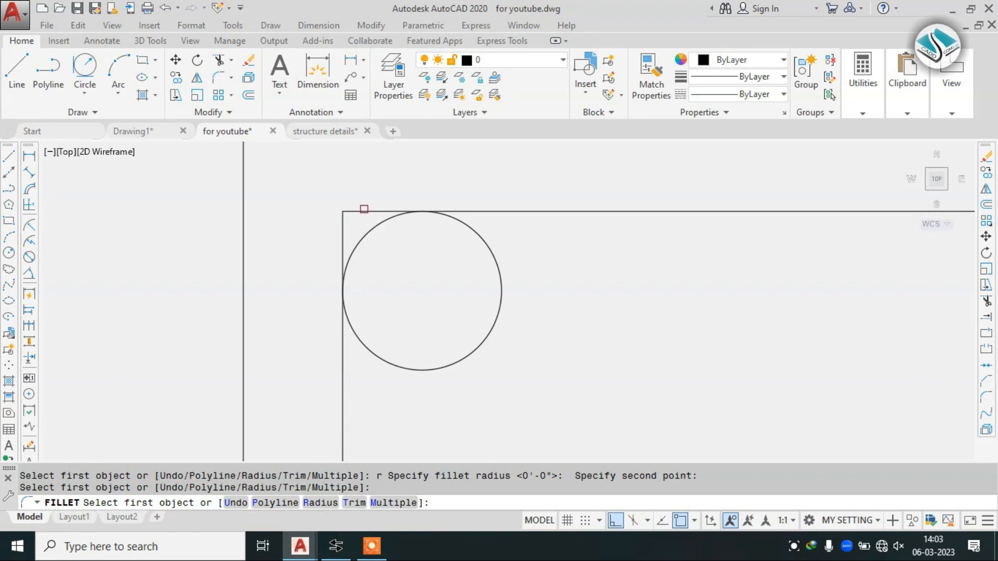
pyautogui.click(355, 212)
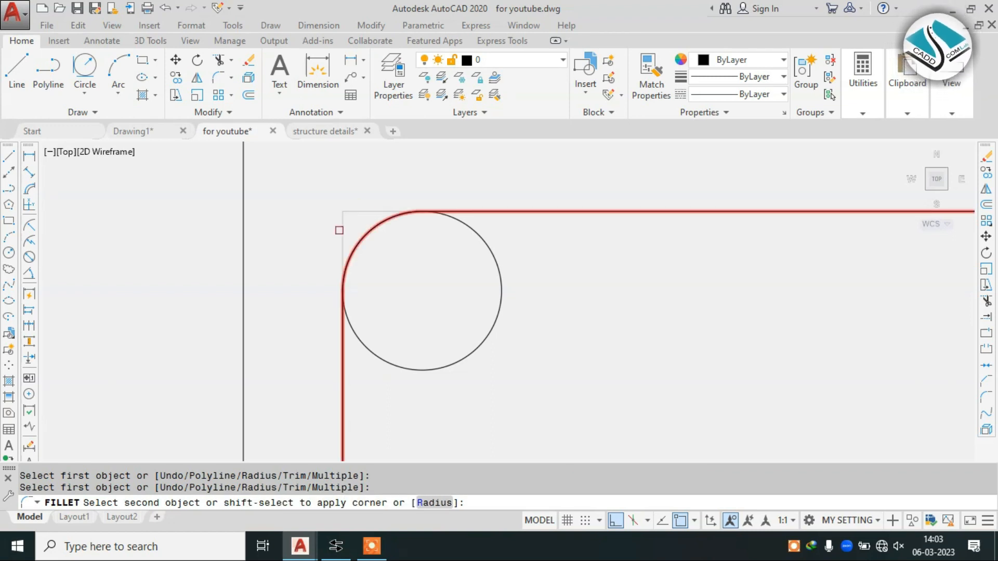
pyautogui.click(343, 291)
# Fillet the inner square's upper-right corner, picking the radius from the corner to the tangent point of the adjacent circle
pyautogui.scroll(-3, 338, 215)
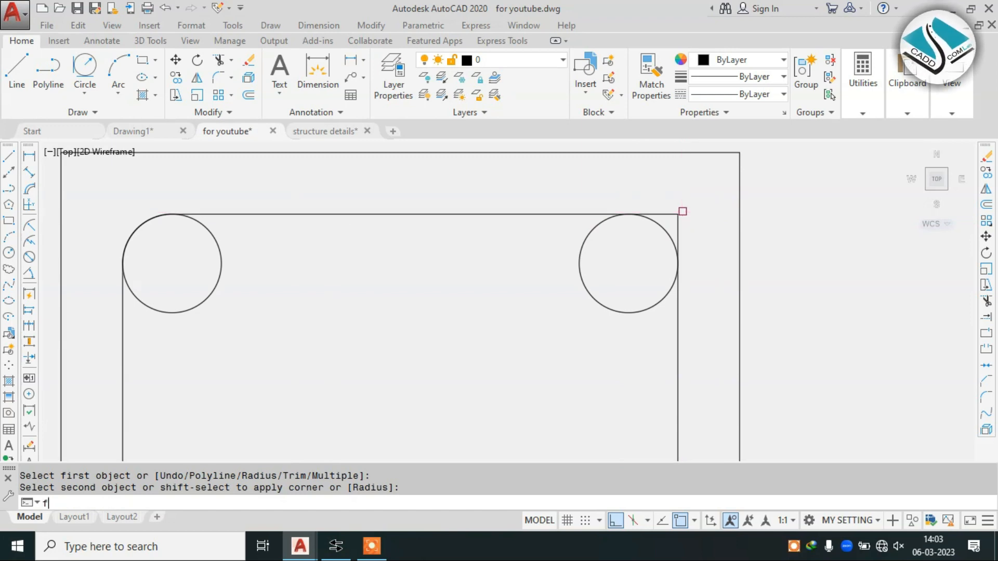
pyautogui.press('Return')
pyautogui.write('r')
pyautogui.press('Return')
pyautogui.scroll(4, 689, 212)
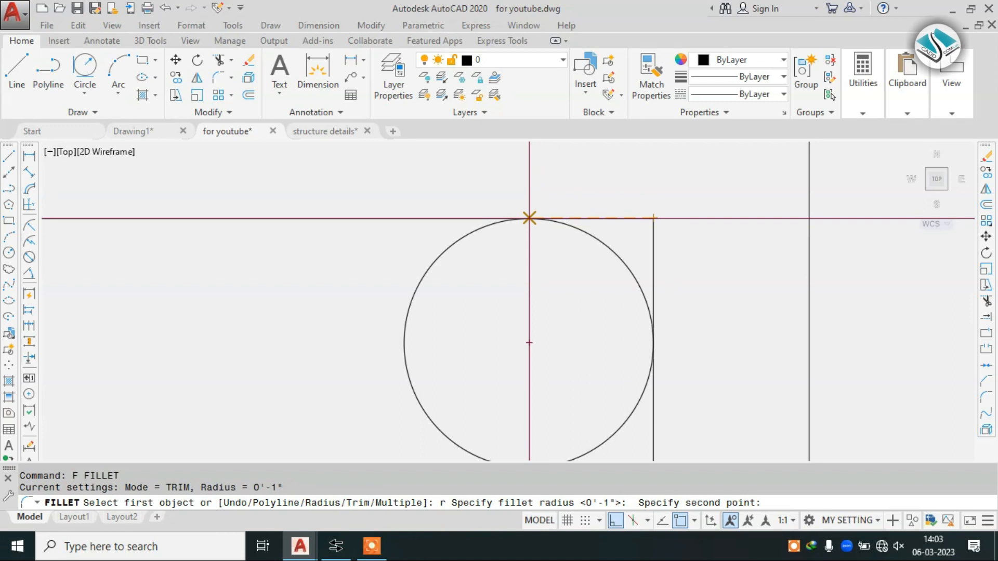
pyautogui.click(529, 218)
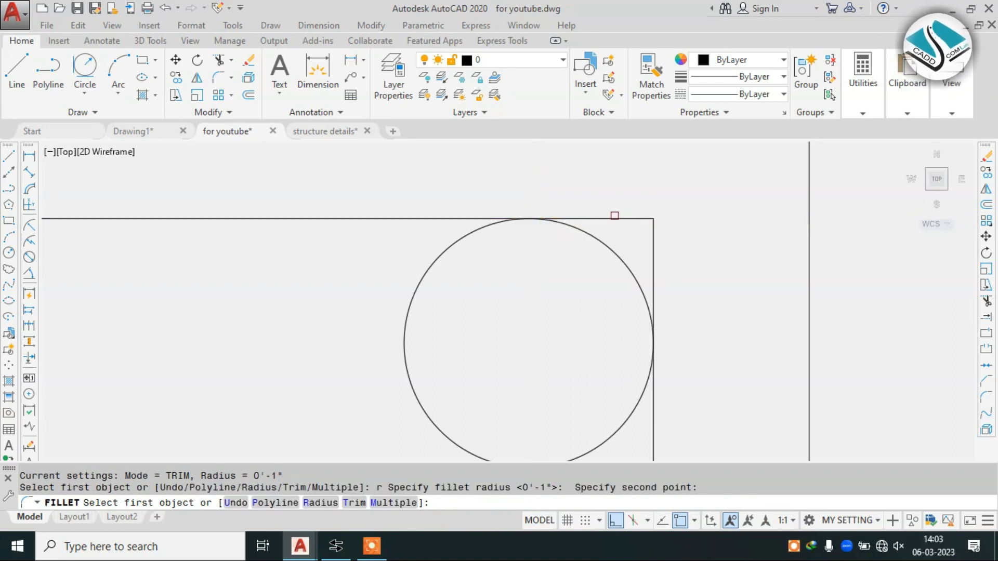
pyautogui.click(614, 217)
pyautogui.click(653, 242)
# Fillet the inner square's two lower corners with the same radius as the upper ones
pyautogui.scroll(-10, 613, 151)
pyautogui.scroll(5, 566, 251)
pyautogui.press('Return')
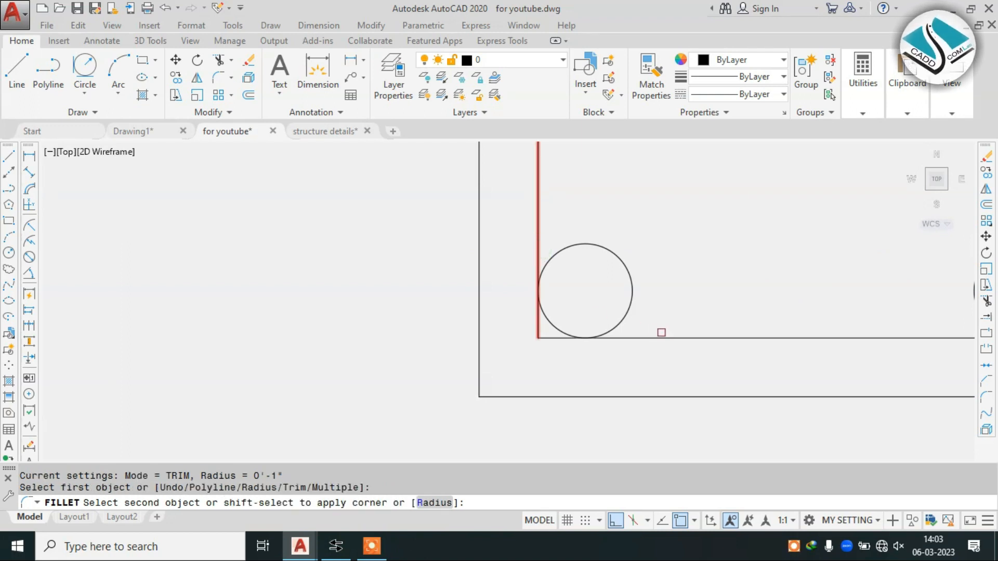
pyautogui.click(653, 334)
pyautogui.scroll(-4, 437, 286)
pyautogui.scroll(4, 660, 306)
pyautogui.press('space')
pyautogui.click(572, 312)
pyautogui.click(683, 234)
pyautogui.scroll(-3, 630, 267)
pyautogui.scroll(3, 603, 257)
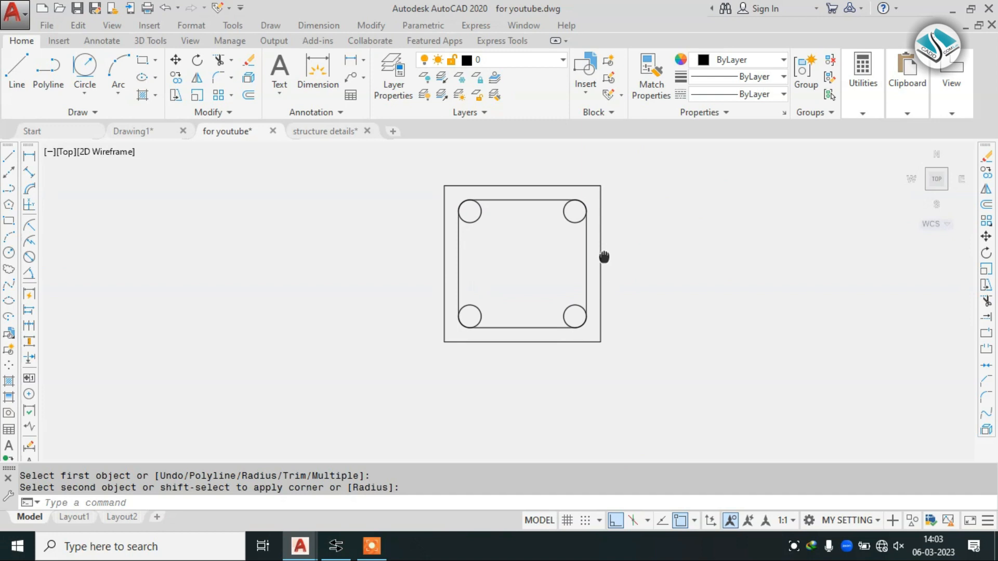
# Check the corner hook in structure details, then in for youtube copy the rounded inner square and its four circles horizontally to the right
pyautogui.scroll(2, 467, 196)
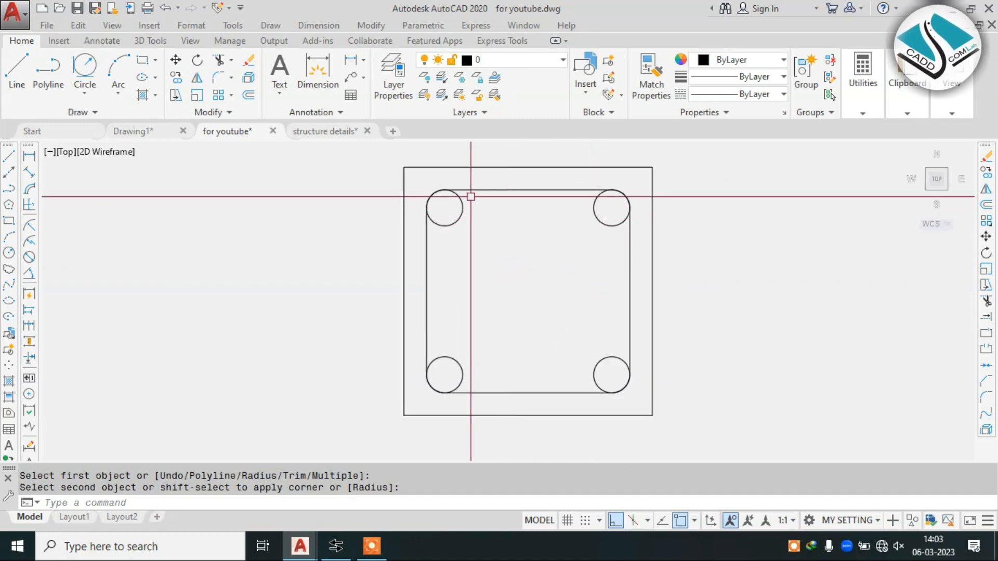
pyautogui.click(332, 131)
pyautogui.scroll(6, 441, 189)
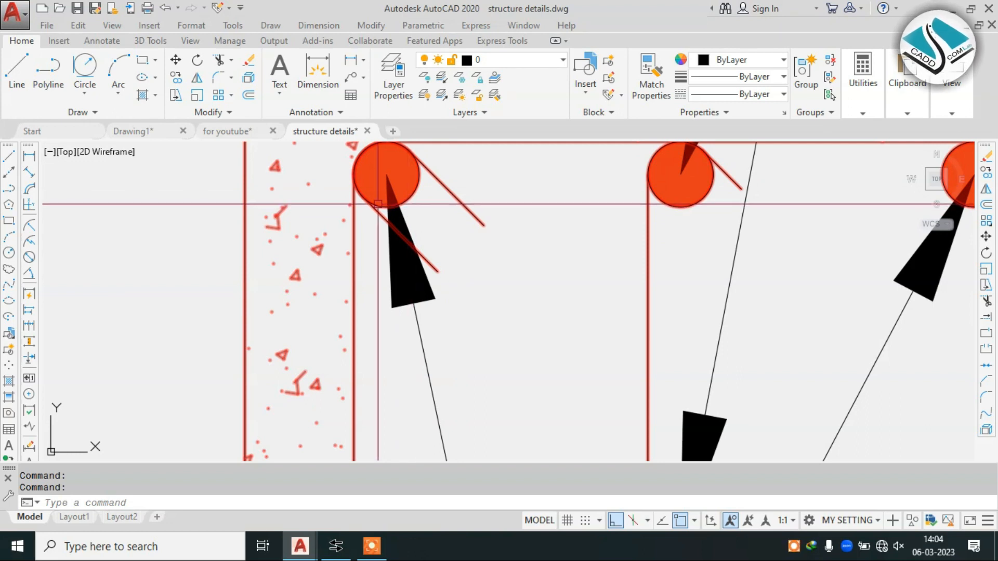
pyautogui.click(249, 129)
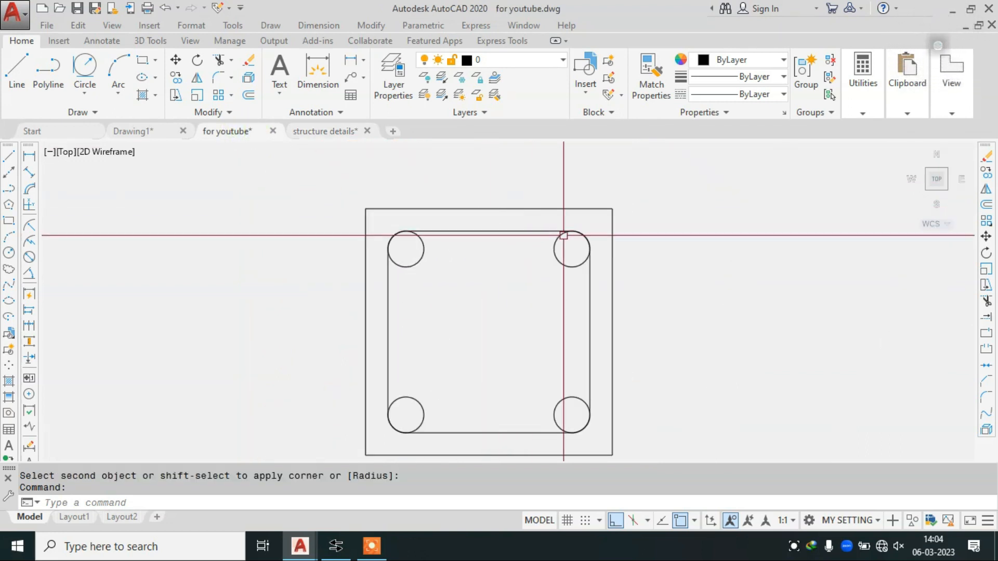
pyautogui.click(597, 225)
pyautogui.click(379, 444)
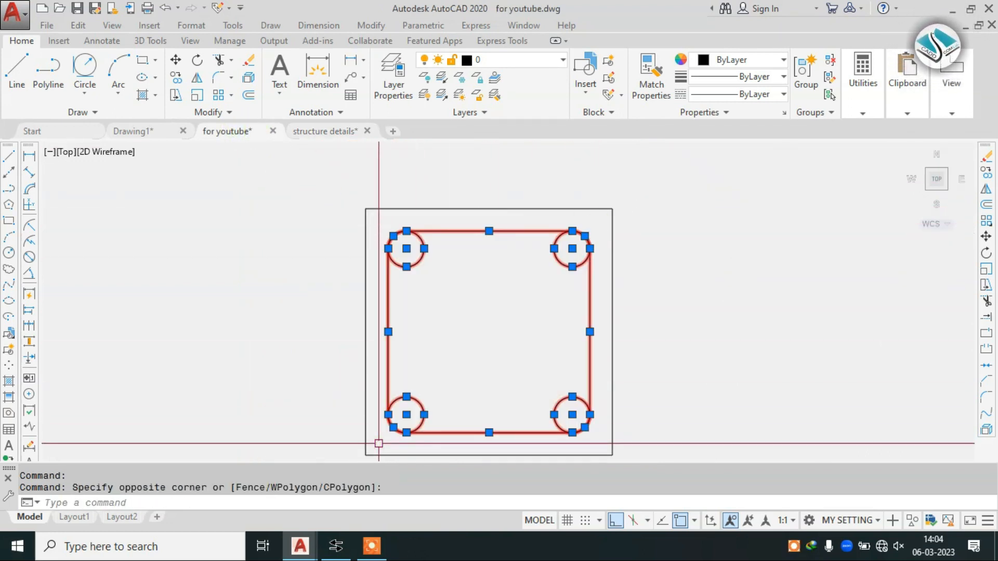
pyautogui.write('co')
pyautogui.press('Return')
pyautogui.click(424, 303)
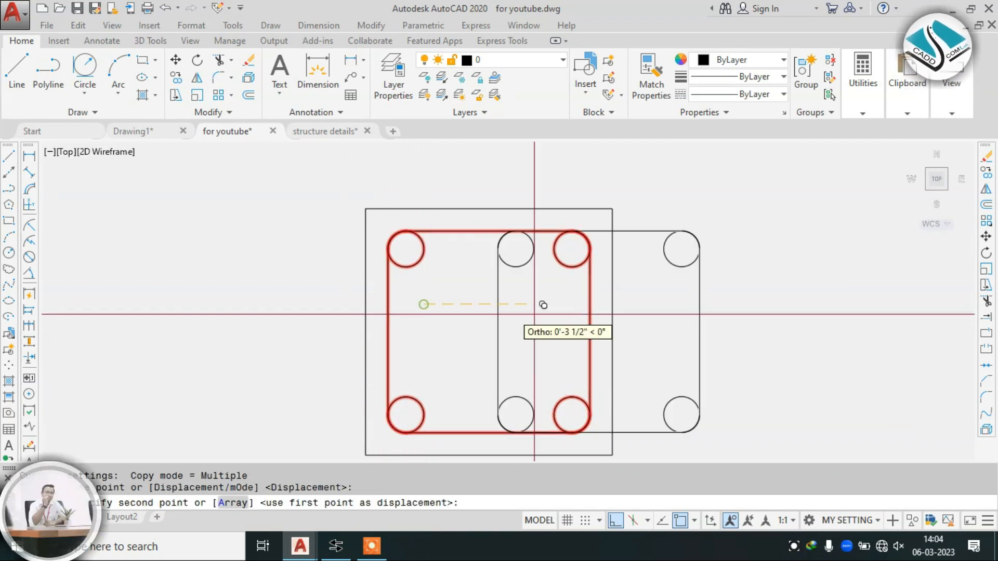
pyautogui.click(805, 315)
pyautogui.press('Escape')
pyautogui.moveTo(795, 315); pyautogui.dragTo(561, 289, button='middle')
pyautogui.press('Escape')
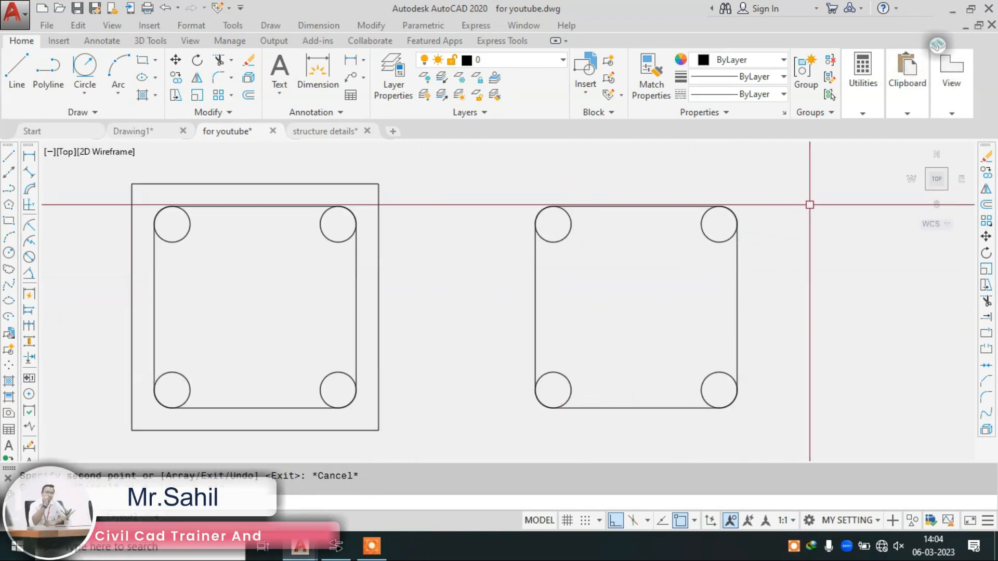
# Erase the right and bottom sides, the two right-hand circles and their corner arcs from the copied inner square
pyautogui.click(810, 205)
pyautogui.press('Escape')
pyautogui.click(690, 199)
pyautogui.click(759, 280)
pyautogui.press('Delete')
pyautogui.click(694, 330)
pyautogui.click(789, 428)
pyautogui.press('Delete')
pyautogui.click(778, 309)
pyautogui.click(683, 411)
pyautogui.press('Delete')
# Erase the copy's top side, left side and lower-left circle with its arc, keeping only the upper-left circle and its corner arc
pyautogui.click(689, 188)
pyautogui.click(621, 275)
pyautogui.press('Delete')
pyautogui.click(655, 307)
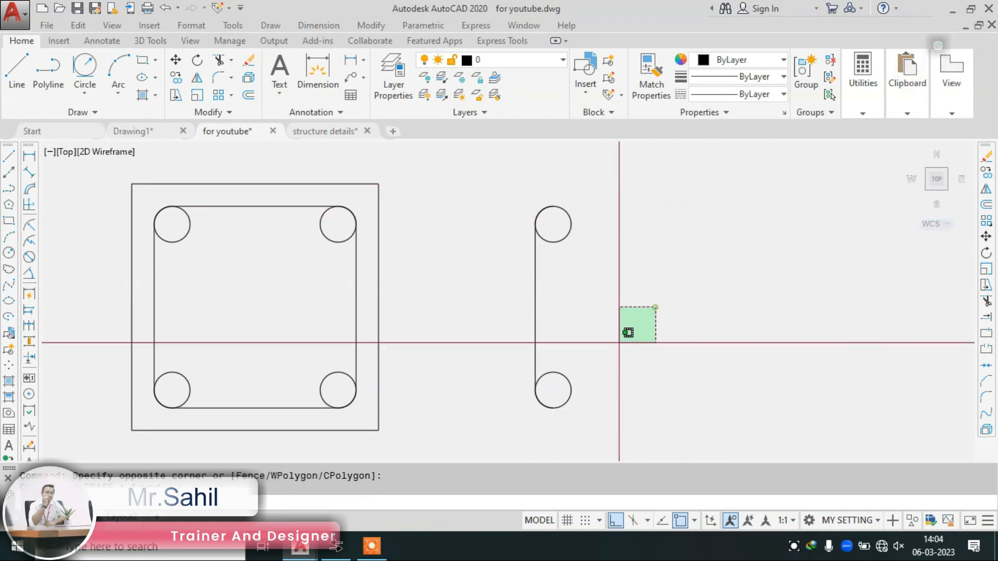
pyautogui.click(480, 415)
pyautogui.press('Delete')
# Draw two vertical construction lines tangent to the left and right of the remaining circle
pyautogui.write('xl')
pyautogui.press('Return')
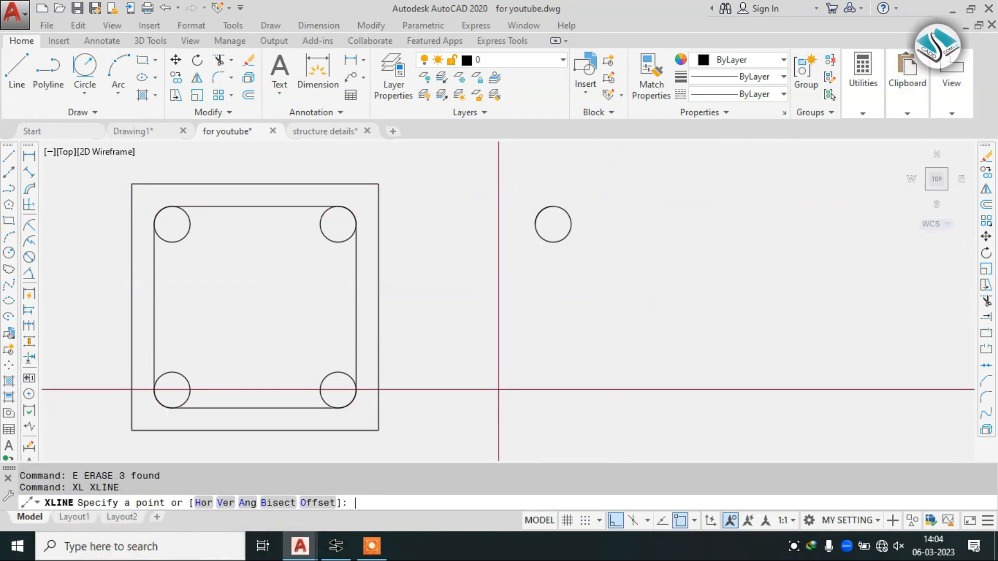
pyautogui.click(225, 502)
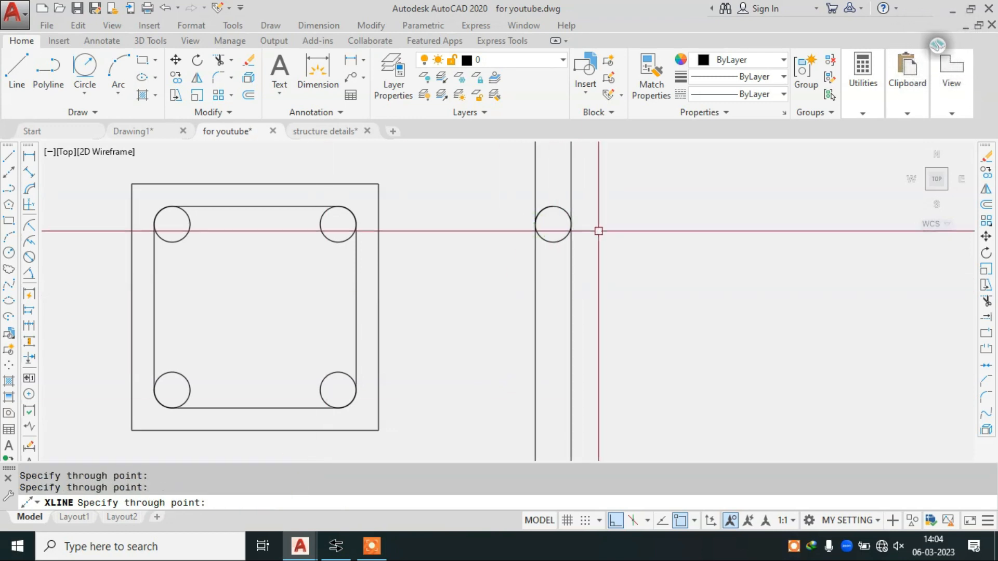
# Trim the circle's lower half and the two tangent construction lines around the remaining arc
pyautogui.write('tr')
pyautogui.press('Return')
pyautogui.press('Return')
pyautogui.click(591, 185)
pyautogui.click(436, 239)
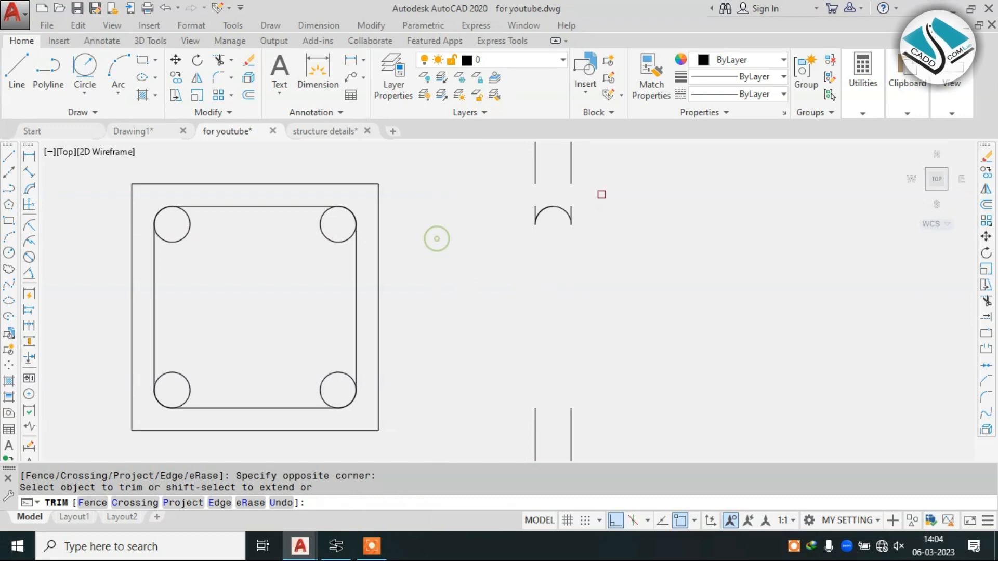
pyautogui.scroll(3, 577, 194)
pyautogui.click(617, 185)
pyautogui.click(449, 213)
pyautogui.press('Escape')
# Erase the leftover line pieces above the arc and clean up the rest, leaving a semicircle on two vertical legs
pyautogui.click(589, 151)
pyautogui.click(419, 169)
pyautogui.write('e')
pyautogui.press('Return')
pyautogui.write('tr')
pyautogui.press('Return')
pyautogui.press('Return')
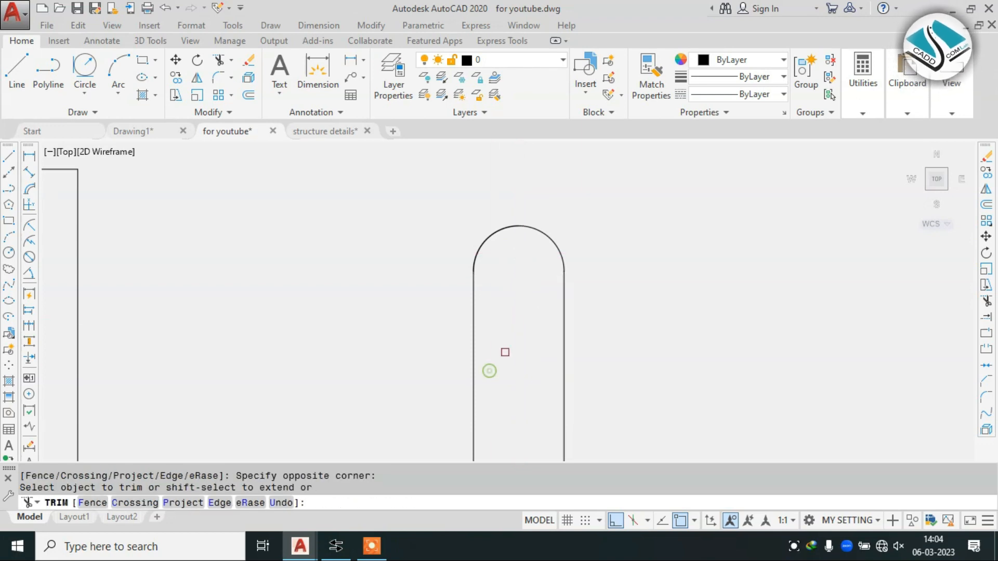
pyautogui.press('Escape')
pyautogui.scroll(-4, 519, 274)
pyautogui.scroll(4, 494, 213)
pyautogui.click(493, 209)
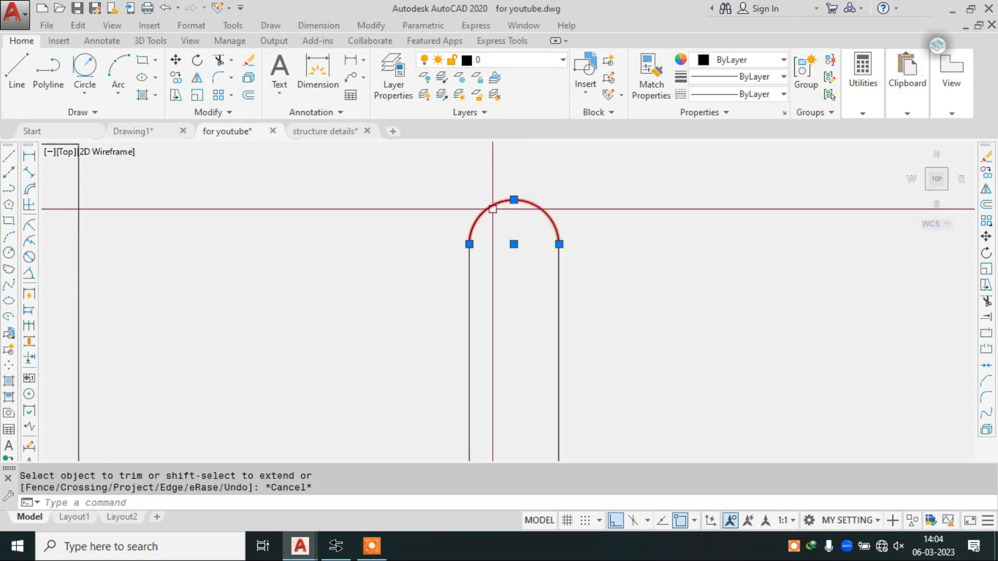
pyautogui.press('Escape')
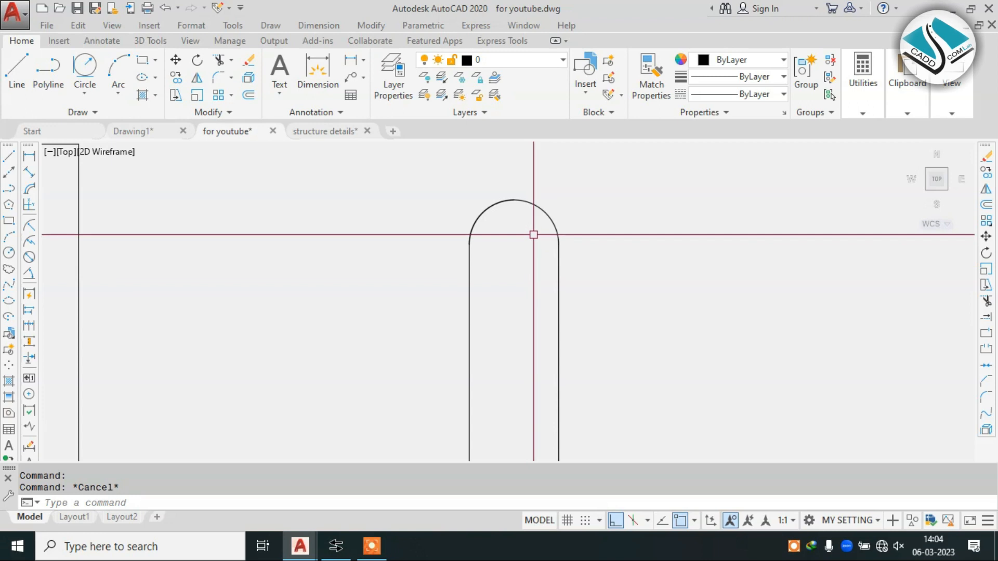
# Check the hook in structure details, then in for youtube draw a horizontal line about 3 1/2 inches long rightward from the arc's centre
pyautogui.click(325, 125)
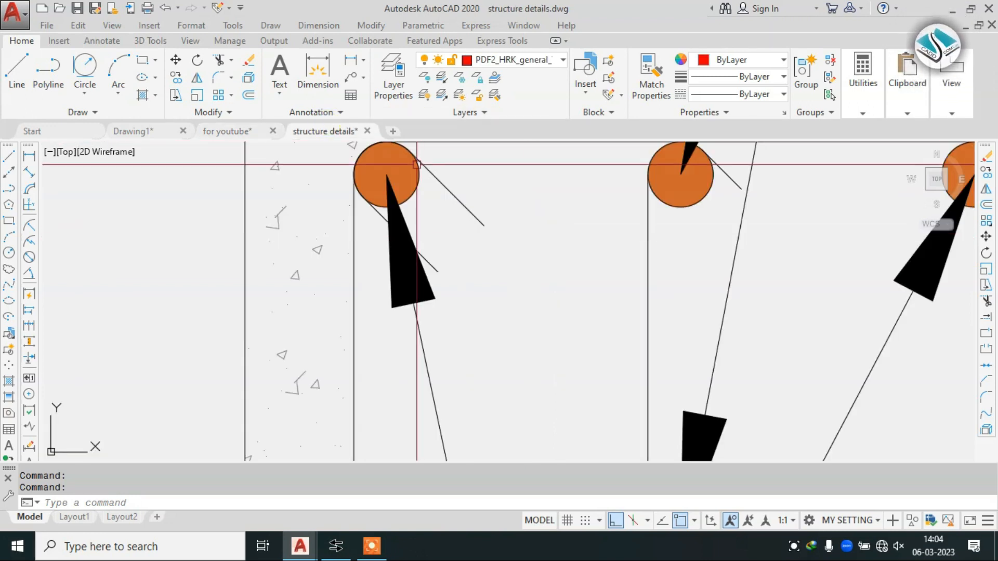
pyautogui.scroll(-4, 478, 213)
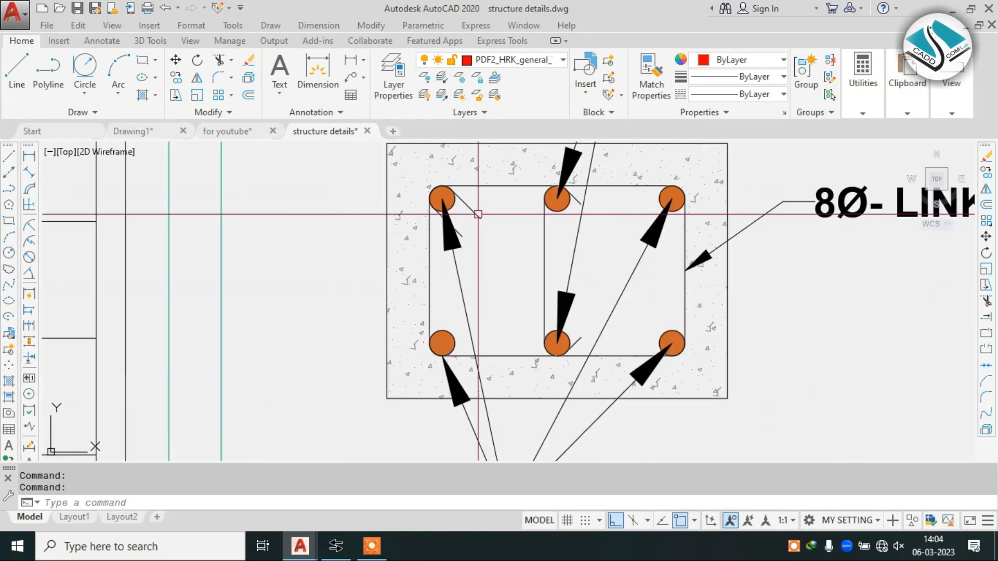
pyautogui.click(229, 131)
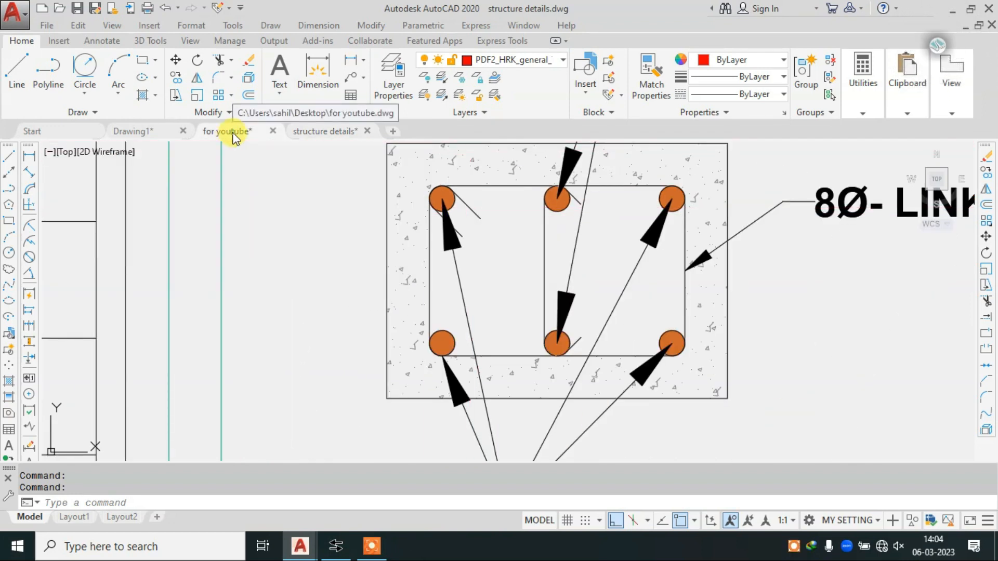
pyautogui.press('Return')
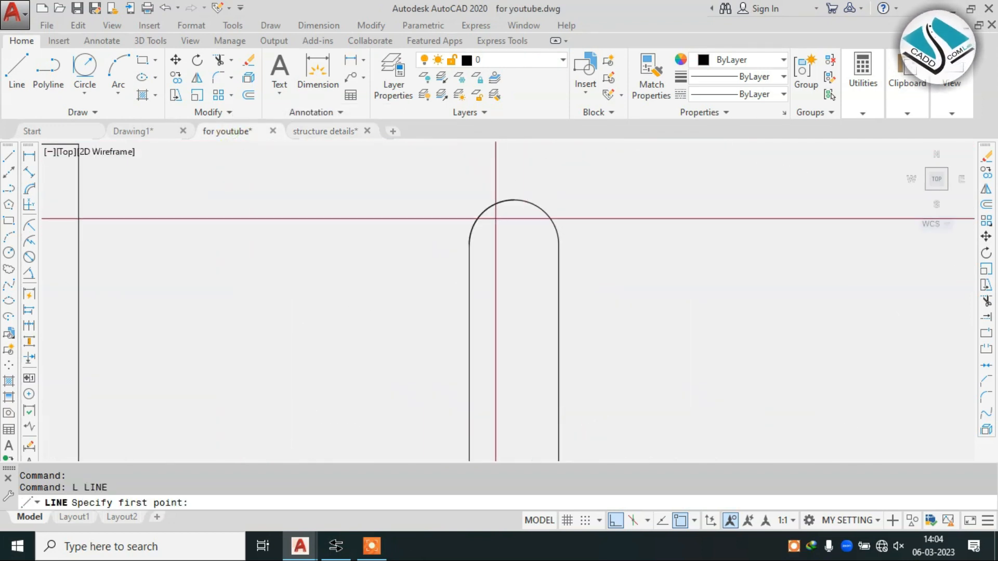
pyautogui.click(515, 245)
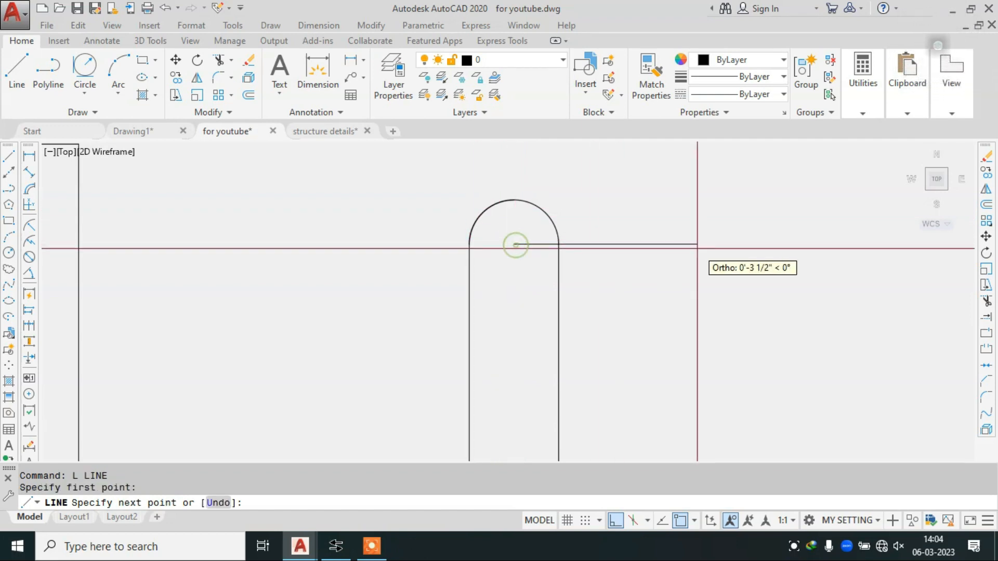
pyautogui.click(697, 249)
pyautogui.press('Escape')
pyautogui.press('Return')
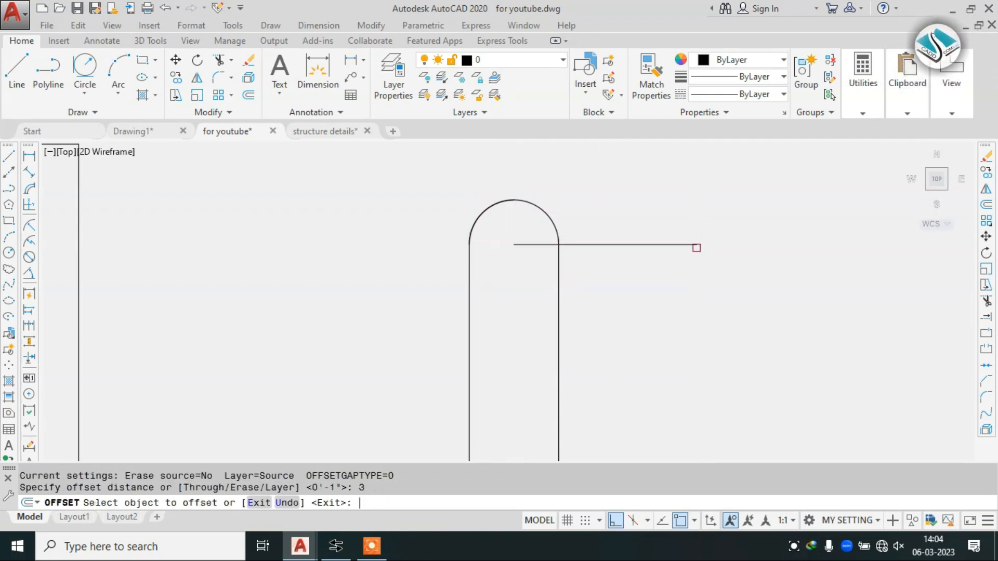
pyautogui.scroll(-4, 697, 244)
pyautogui.click(681, 232)
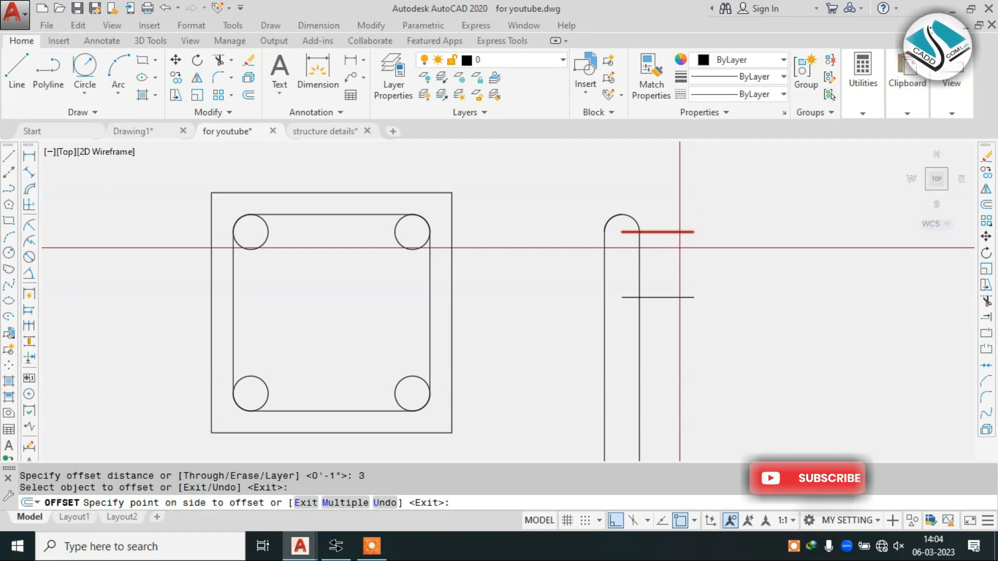
pyautogui.press('Escape')
# Offset the horizontal line 2 inches downward
pyautogui.write('o')
pyautogui.press('Return')
pyautogui.write('2')
pyautogui.press('Return')
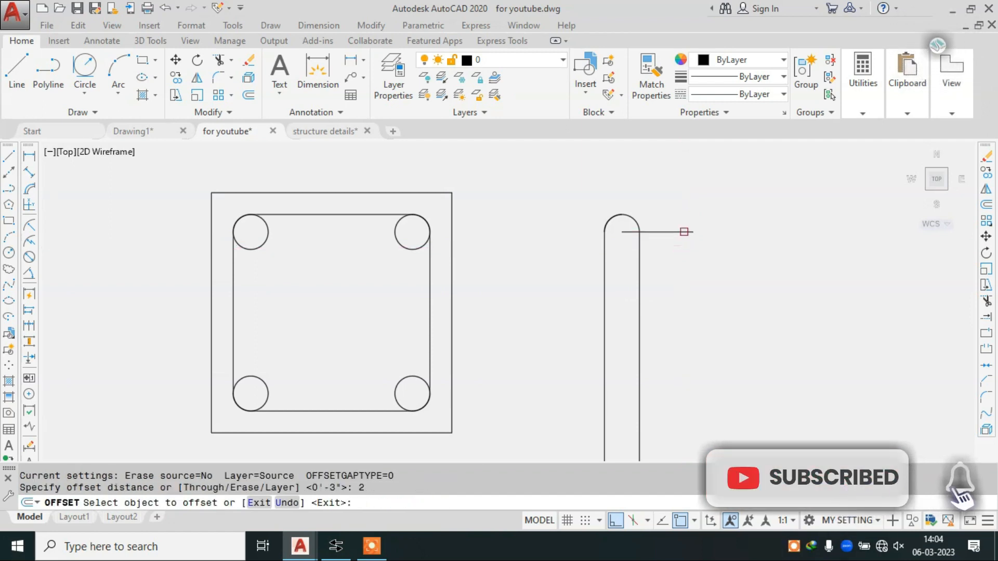
pyautogui.click(667, 231)
pyautogui.click(674, 249)
pyautogui.press('Escape')
# Extend the lower horizontal line to the left vertical leg
pyautogui.write('ex')
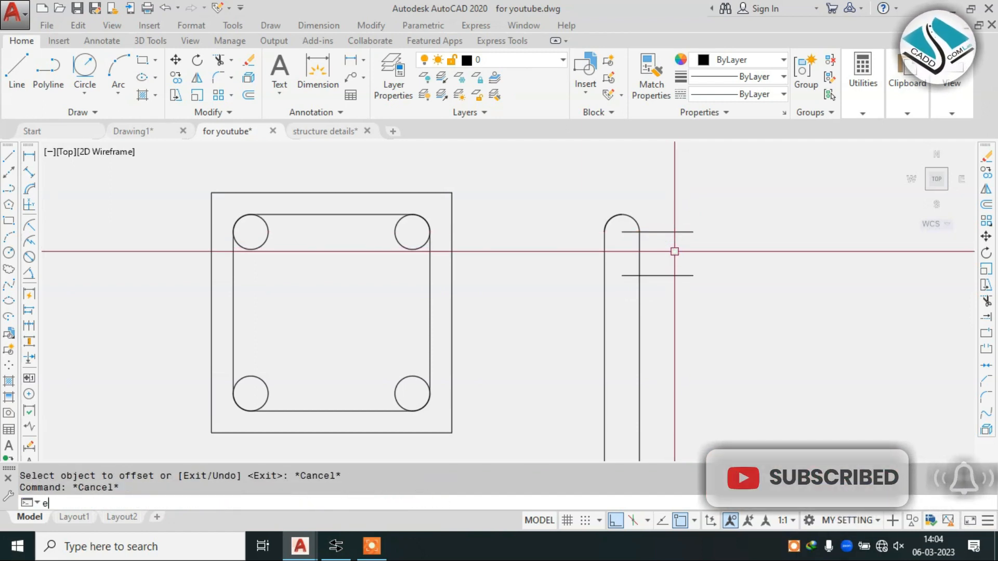
pyautogui.press('Return')
pyautogui.press('Return')
pyautogui.click(653, 275)
pyautogui.press('Escape')
# Trim both vertical legs below the lower horizontal line
pyautogui.press('Return')
pyautogui.press('Return')
pyautogui.click(666, 316)
pyautogui.click(555, 373)
pyautogui.press('Escape')
# Erase the two horizontal helper lines crossing the legs
pyautogui.click(695, 219)
pyautogui.click(679, 305)
pyautogui.write('e')
pyautogui.press('Return')
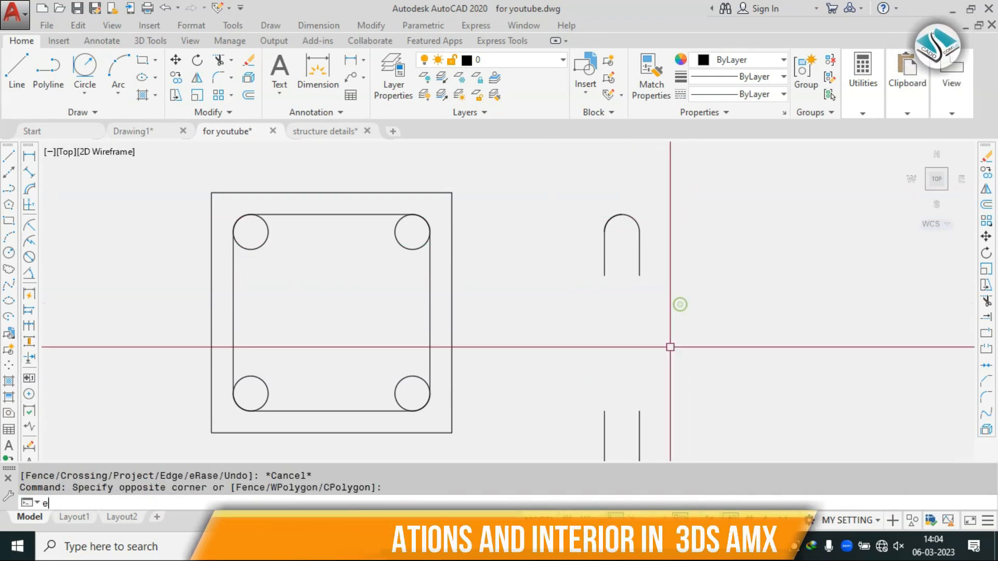
pyautogui.press('Return')
# Erase the leftover leg pieces below the hook and the duplicate corner arc overlapping the semicircle
pyautogui.click(697, 345)
pyautogui.click(575, 426)
pyautogui.write('e')
pyautogui.press('Return')
pyautogui.scroll(2, 611, 222)
pyautogui.click(577, 203)
pyautogui.click(630, 256)
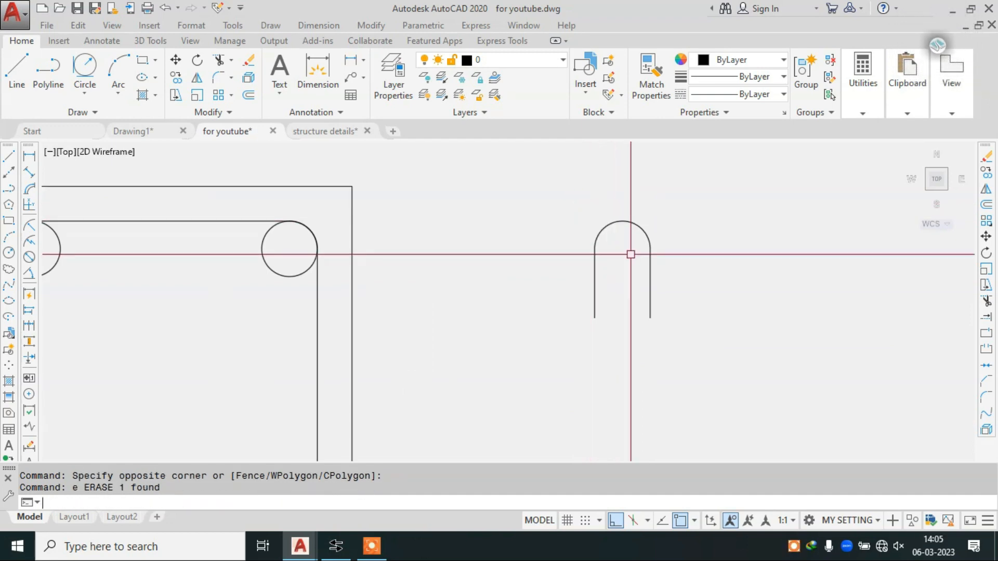
# Join the semicircle and its two legs into one polyline
pyautogui.write('j')
pyautogui.press('Return')
pyautogui.click(690, 204)
pyautogui.click(568, 379)
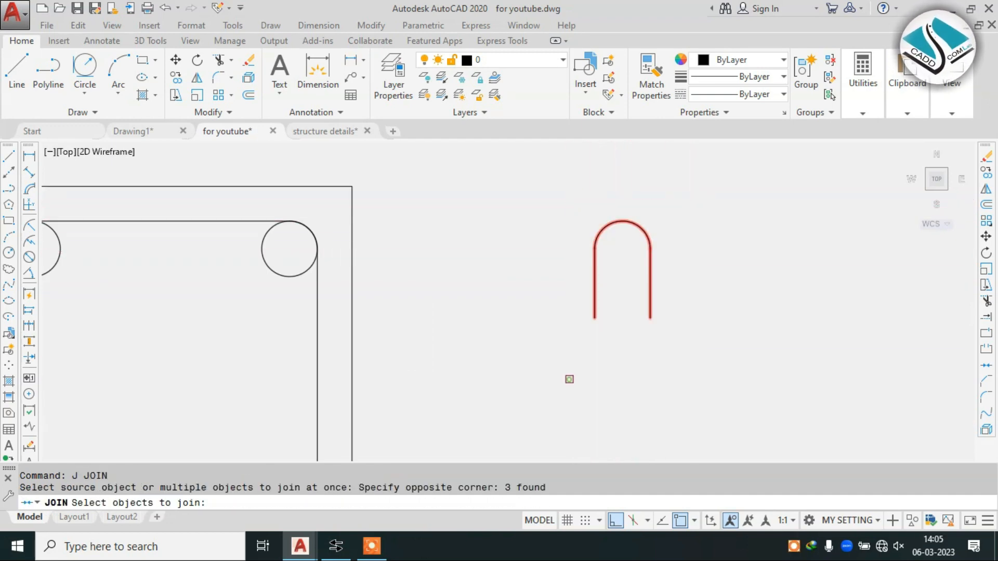
pyautogui.press('Return')
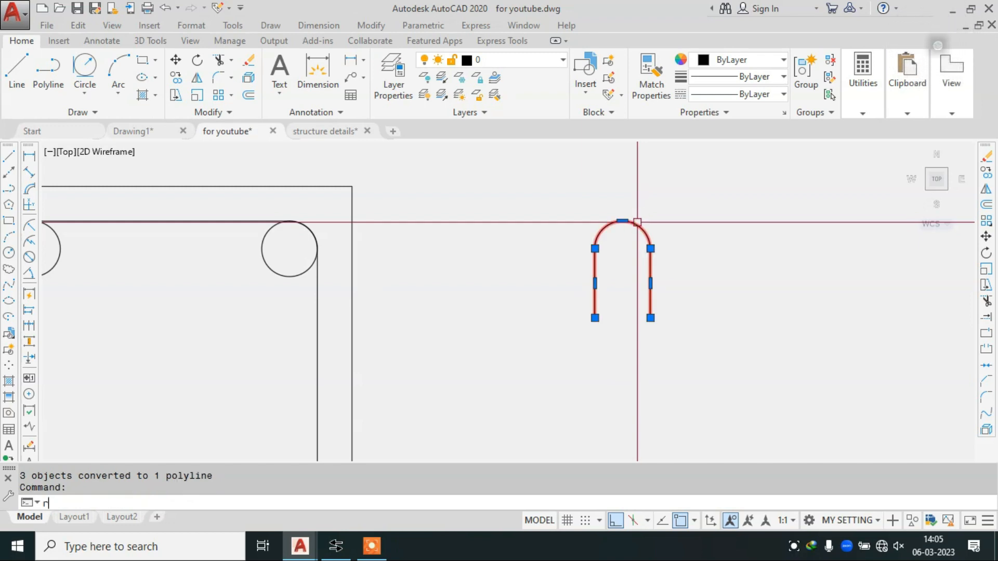
# Rotate the joined hook 45° about the arc's centre
pyautogui.write('r')
pyautogui.press('Return')
pyautogui.click(621, 246)
pyautogui.write('4')
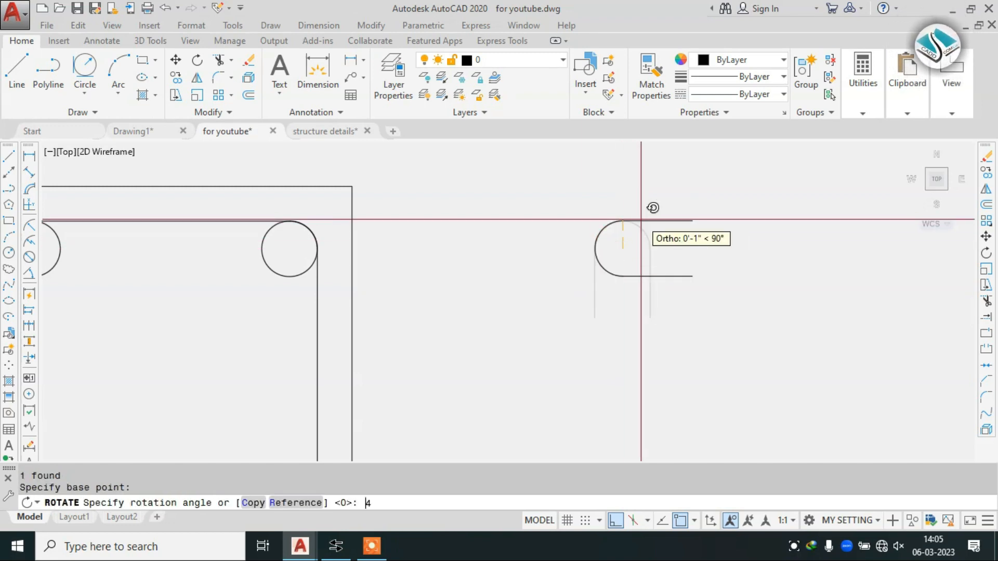
pyautogui.write('5')
pyautogui.press('Return')
pyautogui.press('Escape')
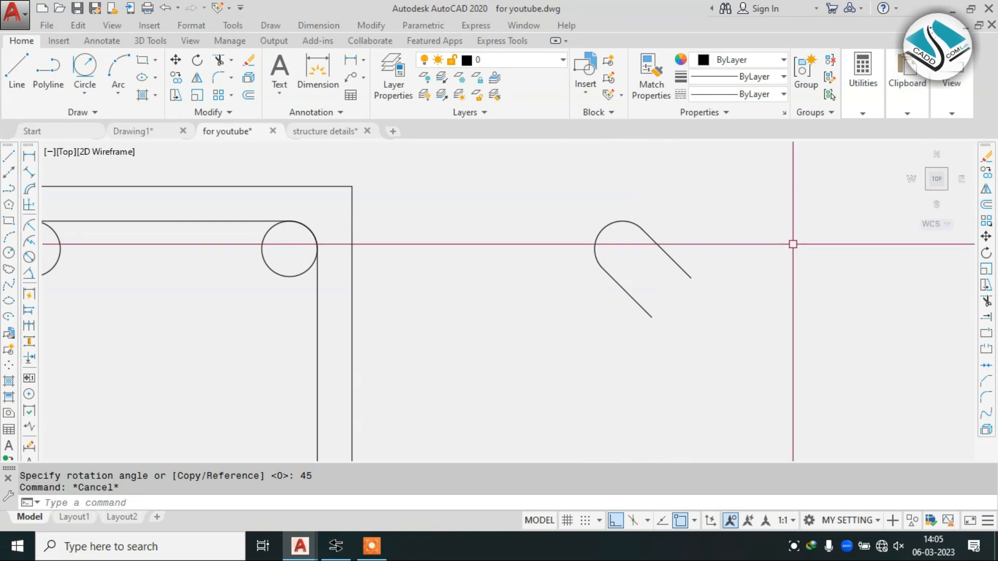
pyautogui.scroll(-3, 793, 244)
pyautogui.click(780, 194)
pyautogui.click(630, 305)
pyautogui.write('m')
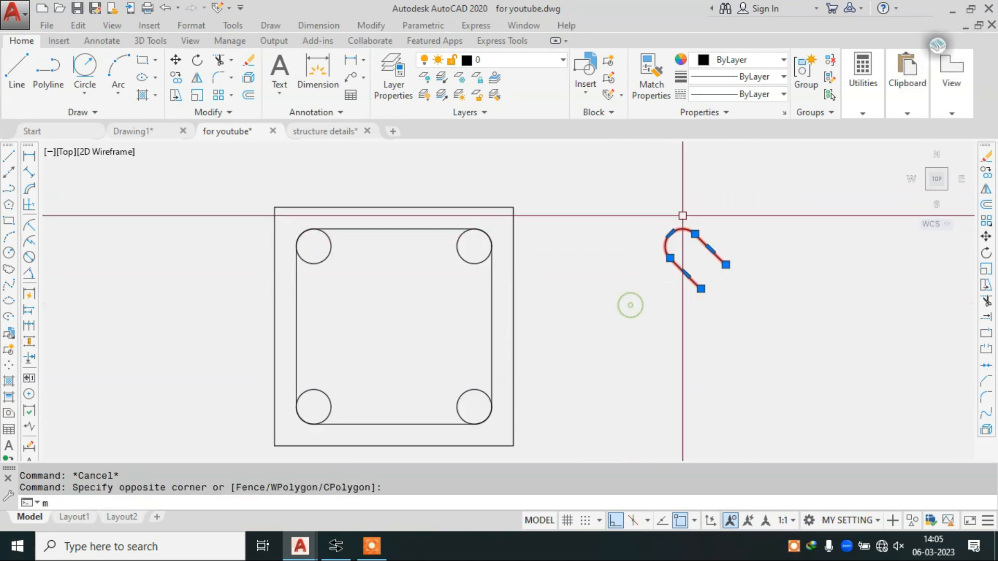
pyautogui.press('Return')
pyautogui.scroll(2, 683, 215)
pyautogui.click(686, 257)
pyautogui.press('Escape')
# Move the hook by its arc centre onto the centre of the stirrup's upper-left bar circle
pyautogui.click(765, 215)
pyautogui.click(647, 306)
pyautogui.write('m')
pyautogui.press('Return')
pyautogui.click(679, 270)
pyautogui.scroll(-2, 679, 270)
pyautogui.scroll(-1, 704, 275)
pyautogui.scroll(3, 484, 281)
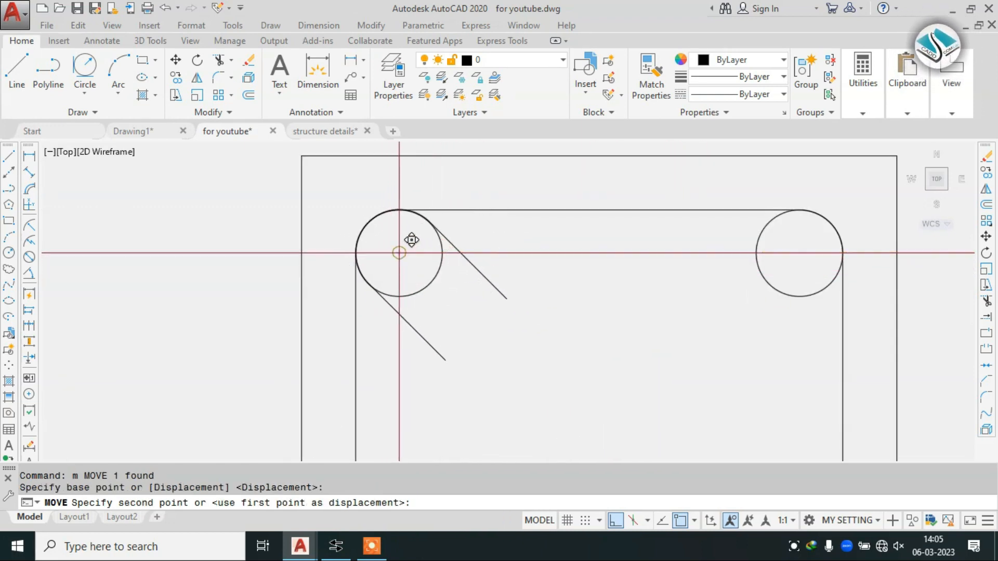
pyautogui.click(411, 240)
pyautogui.press('Escape')
pyautogui.scroll(-5, 461, 228)
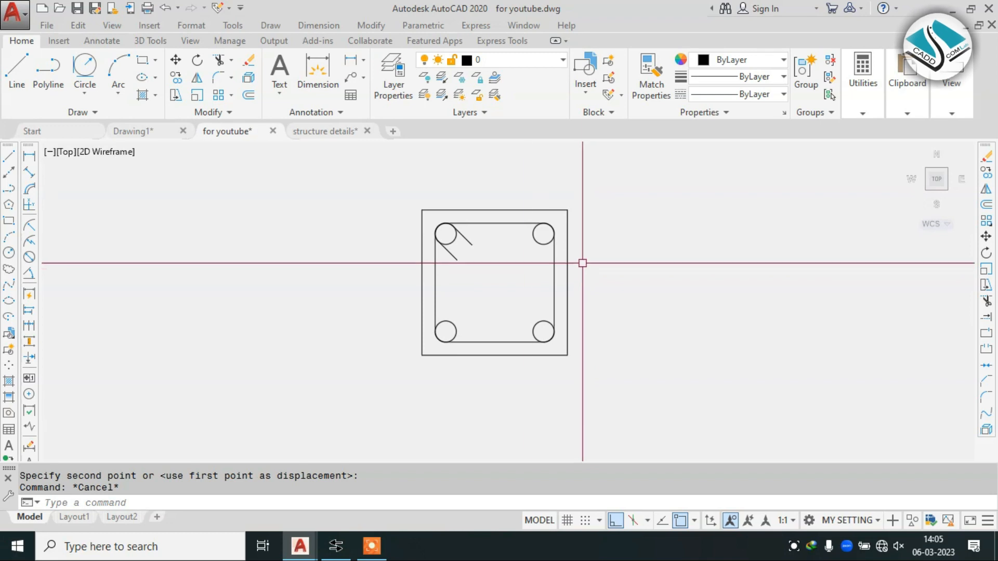
# Examine the bar and link labels on column C1's section in structure details
pyautogui.scroll(2, 546, 229)
pyautogui.click(343, 134)
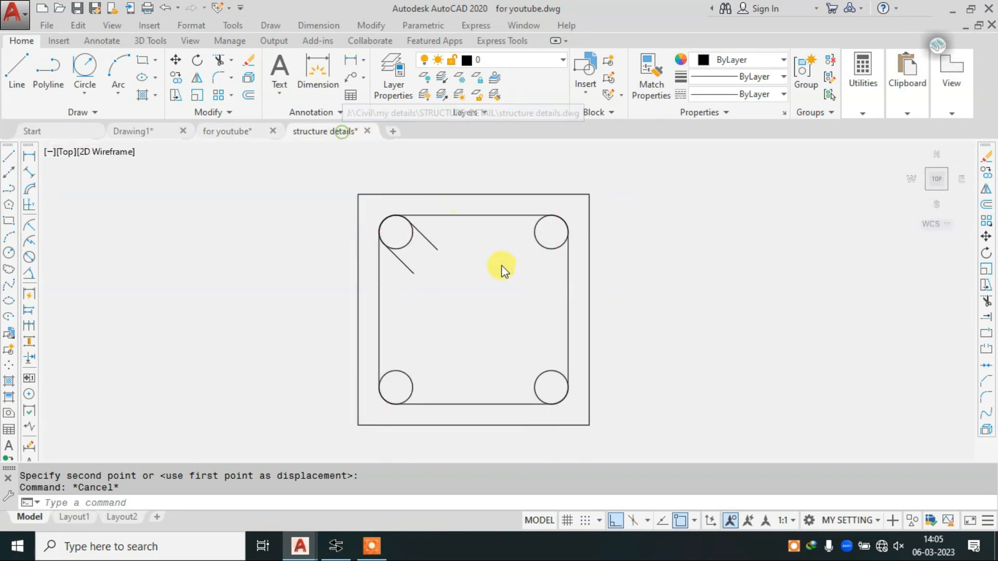
pyautogui.scroll(-2, 562, 273)
pyautogui.moveTo(464, 278); pyautogui.dragTo(382, 296, button='middle')
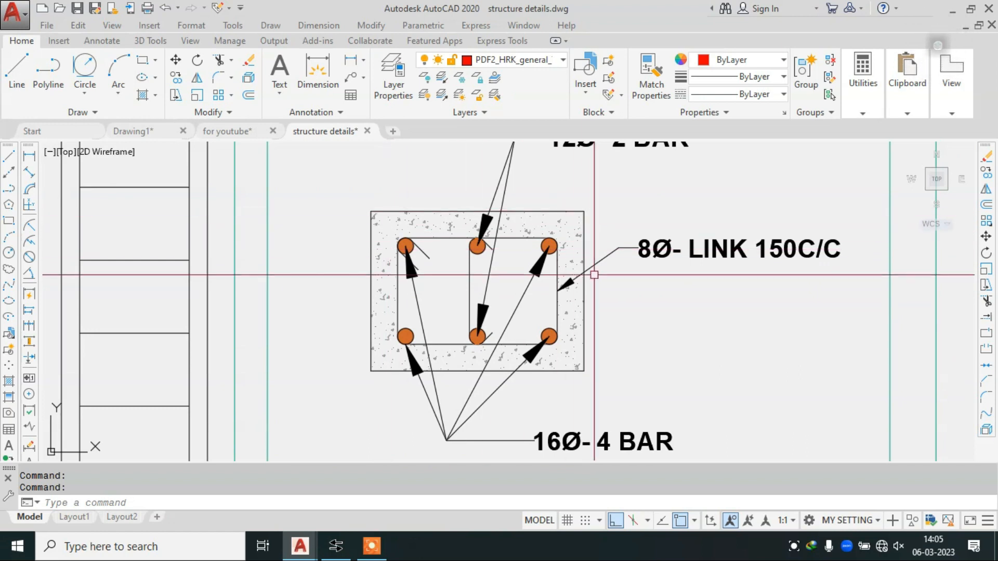
pyautogui.scroll(-2, 514, 279)
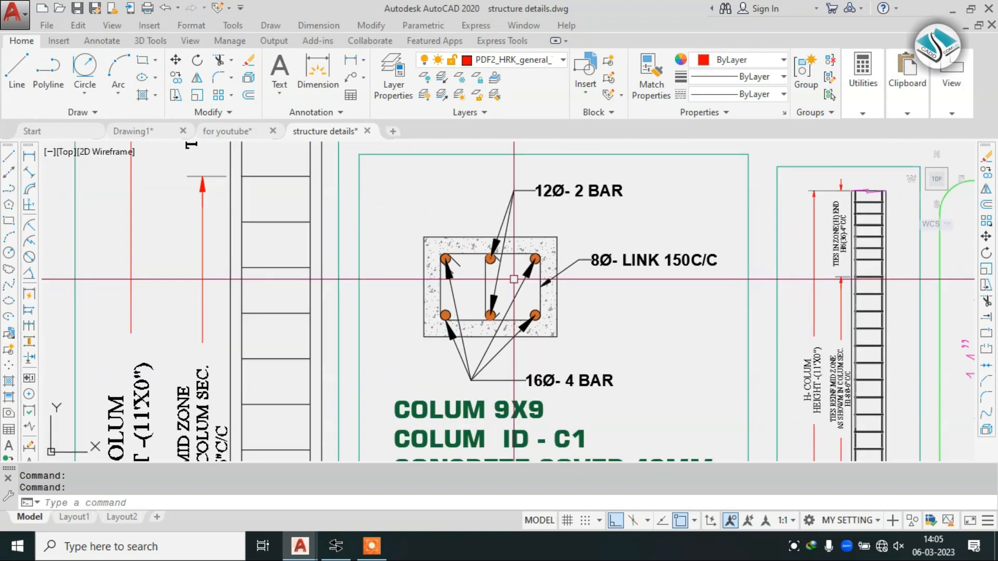
pyautogui.scroll(2, 515, 279)
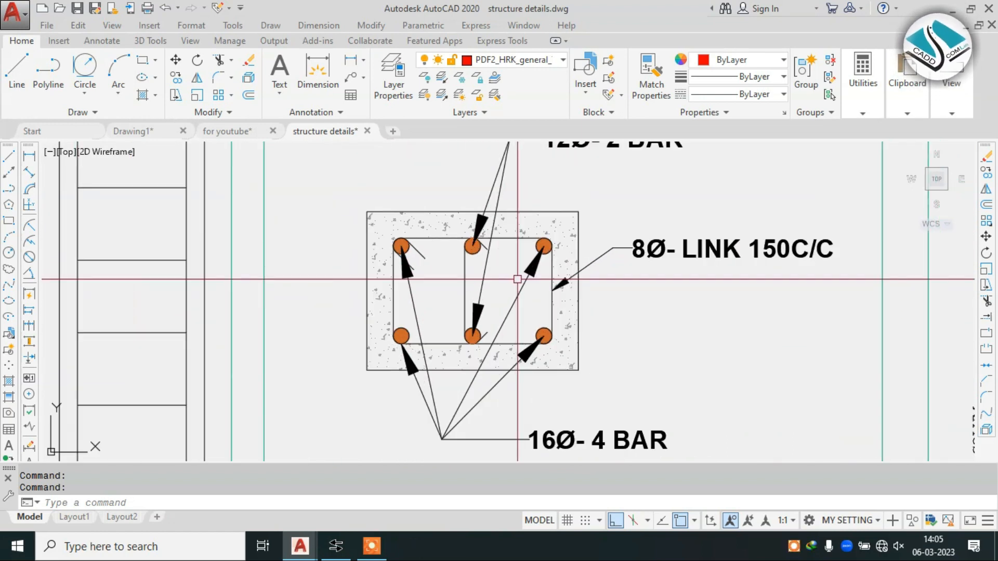
pyautogui.scroll(-3, 533, 284)
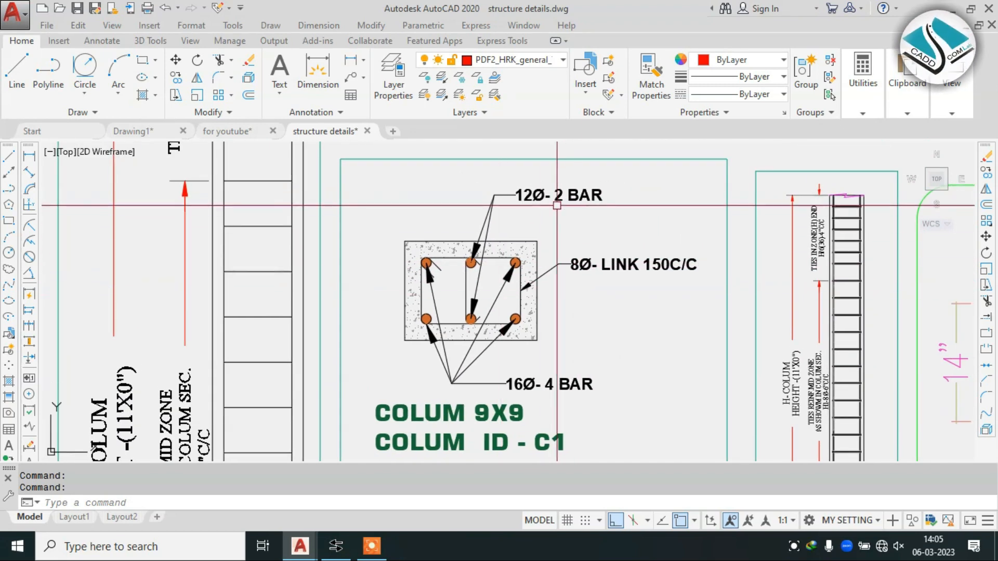
pyautogui.click(557, 204)
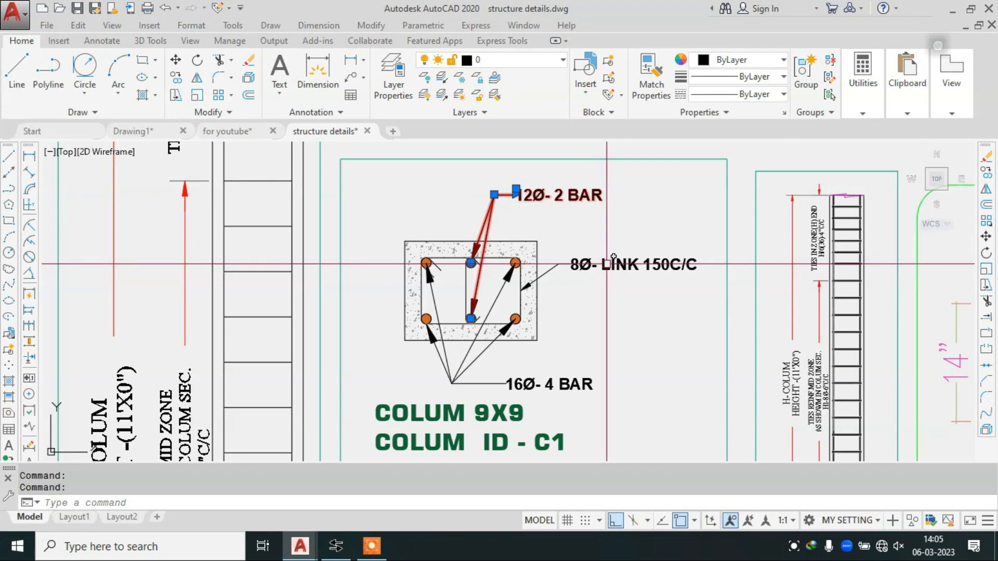
pyautogui.press('Escape')
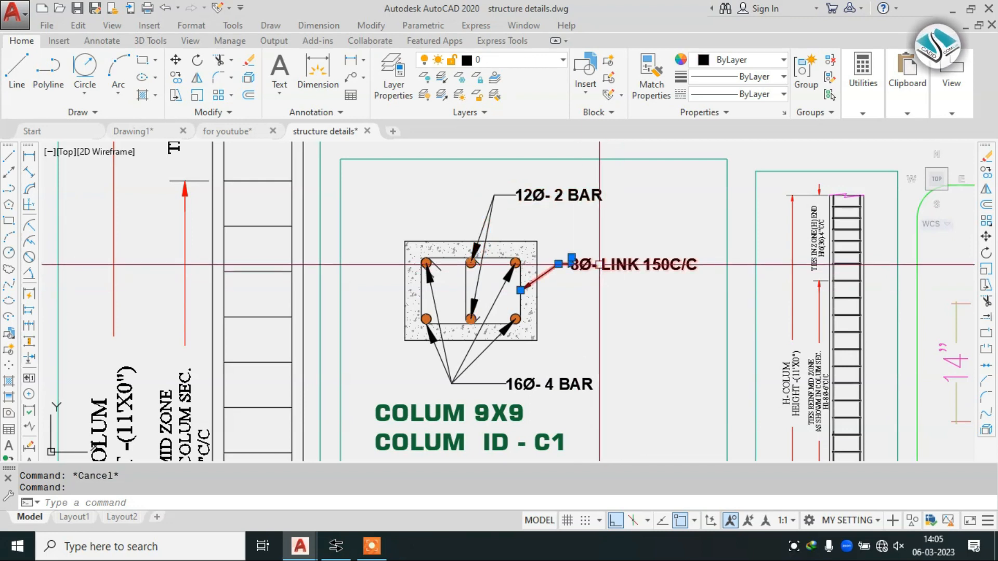
# Copy the "8Ø- LINK 150C/C" leader from structure details and paste it beside the column section in for youtube
pyautogui.scroll(2, 599, 263)
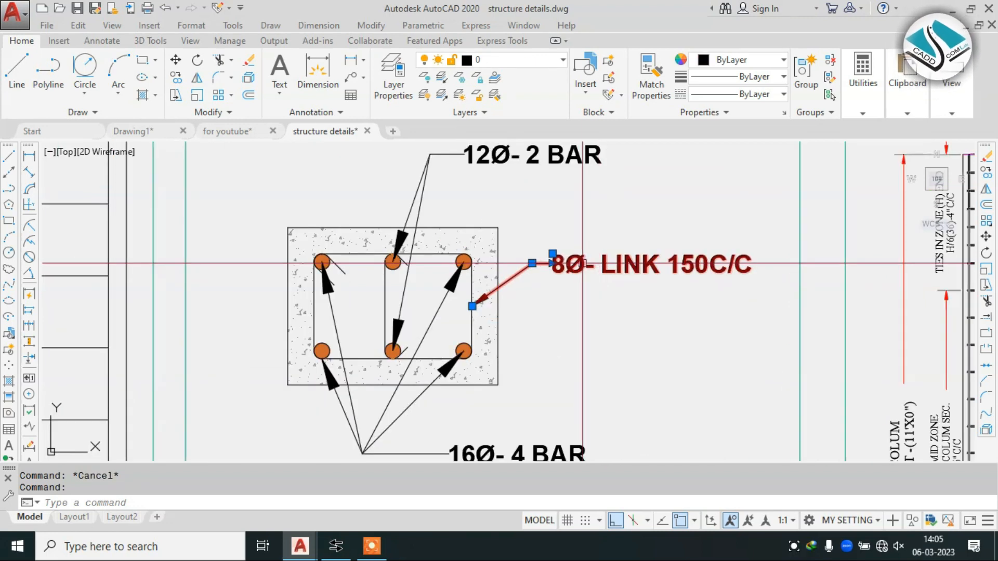
pyautogui.hotkey('ctrl', 'c')
pyautogui.click(254, 131)
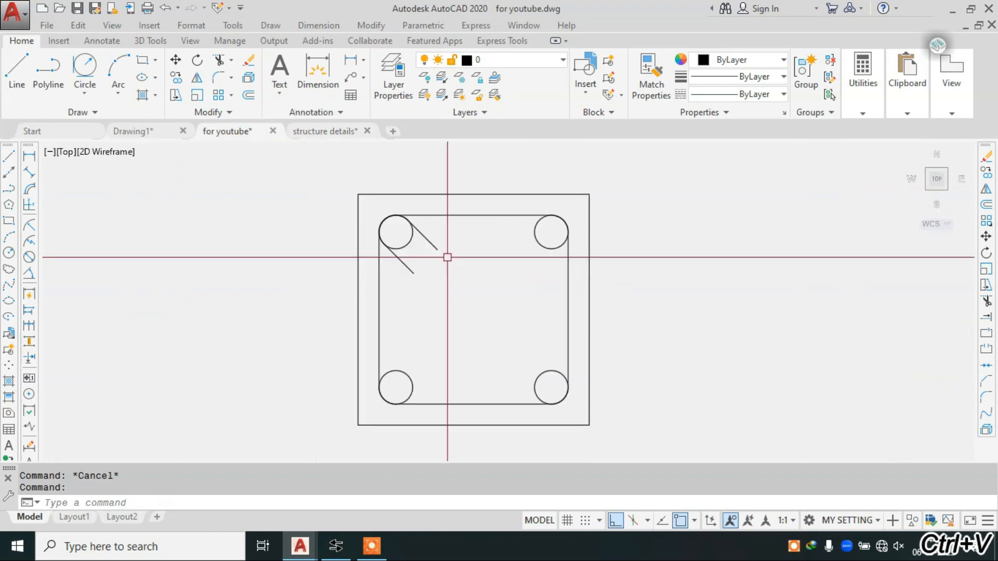
pyautogui.hotkey('ctrl', 'v')
pyautogui.scroll(-5, 567, 290)
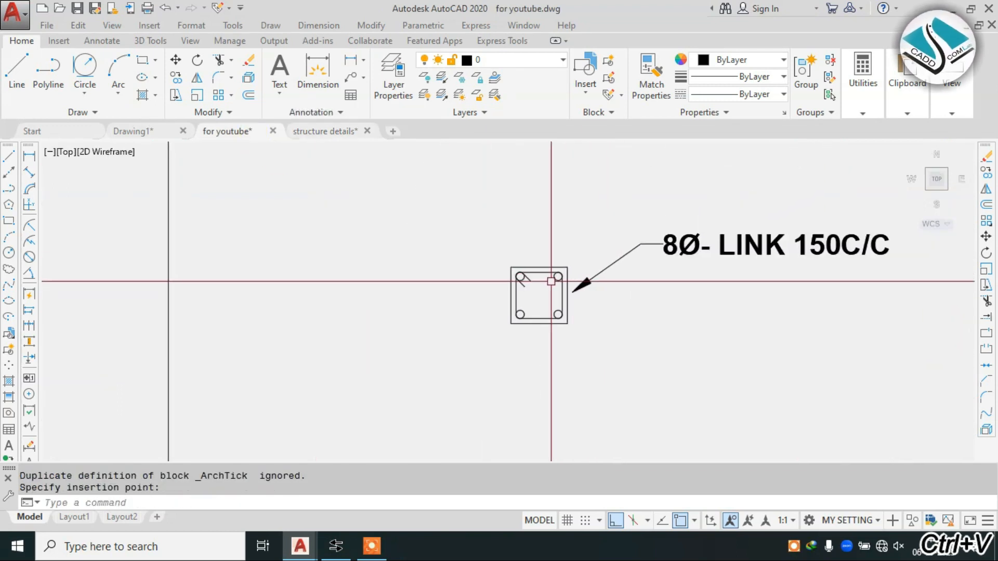
# Scale the pasted link leader down about its arrow tip to suit the column section
pyautogui.click(673, 242)
pyautogui.write('sc')
pyautogui.press('Return')
pyautogui.click(573, 292)
pyautogui.scroll(6, 579, 302)
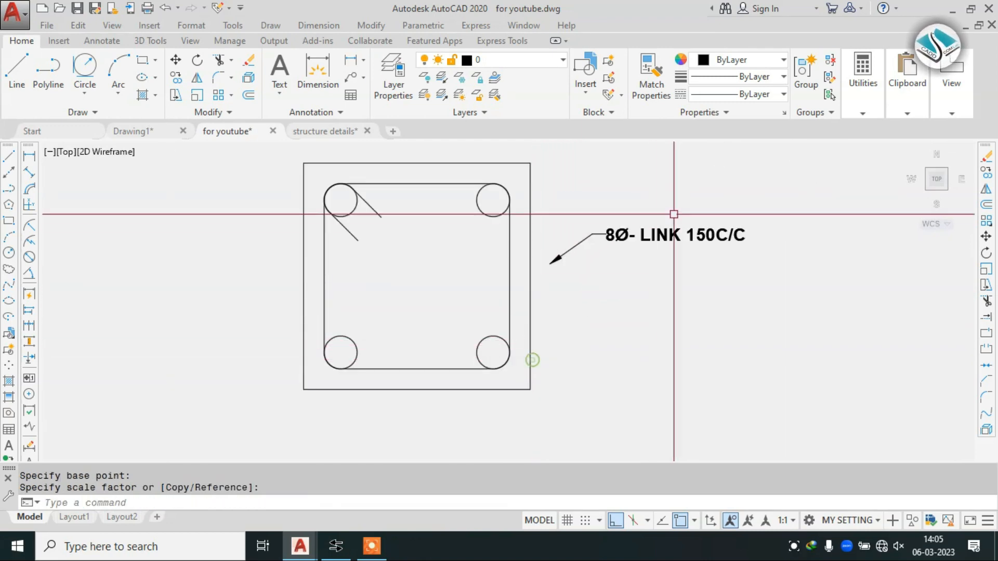
# Move the link leader so its arrow tip touches the right side of the stirrup
pyautogui.click(674, 214)
pyautogui.click(621, 265)
pyautogui.write('m')
pyautogui.press('Return')
pyautogui.scroll(3, 568, 217)
pyautogui.click(542, 286)
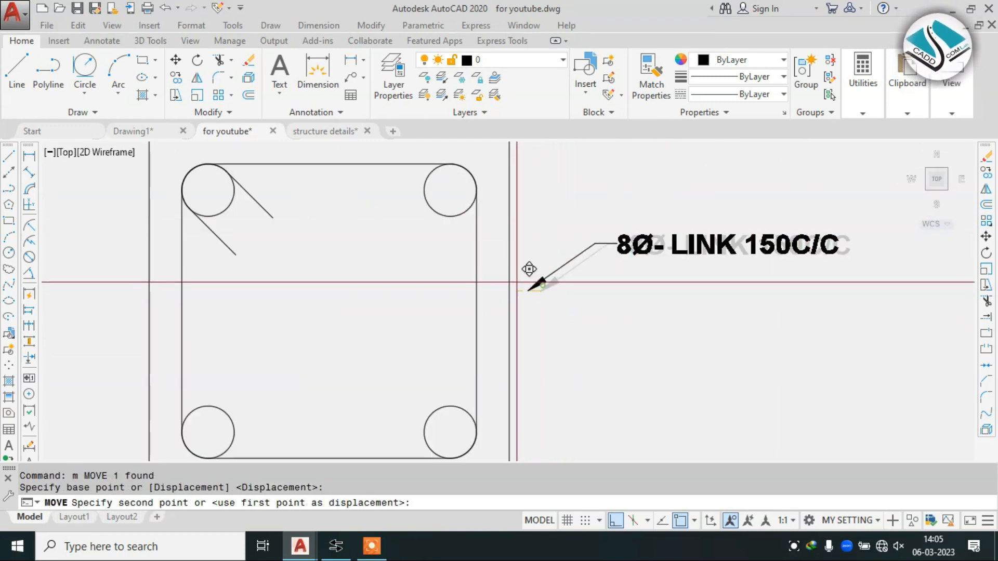
pyautogui.click(476, 291)
pyautogui.press('Escape')
pyautogui.press('Escape')
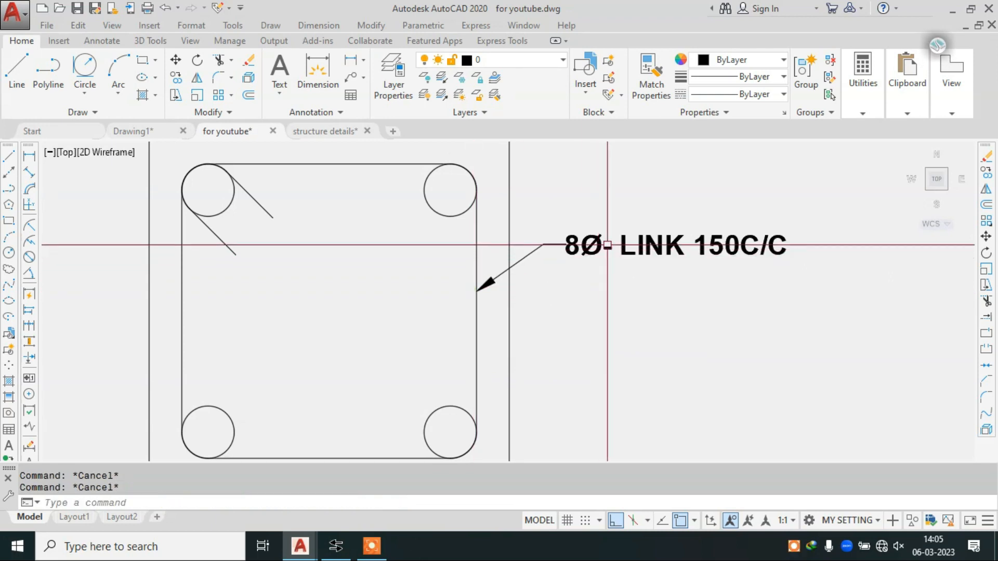
# Switch to structure details and examine the bar and link labels around column C1's reference section
pyautogui.scroll(-3, 606, 244)
pyautogui.scroll(3, 605, 251)
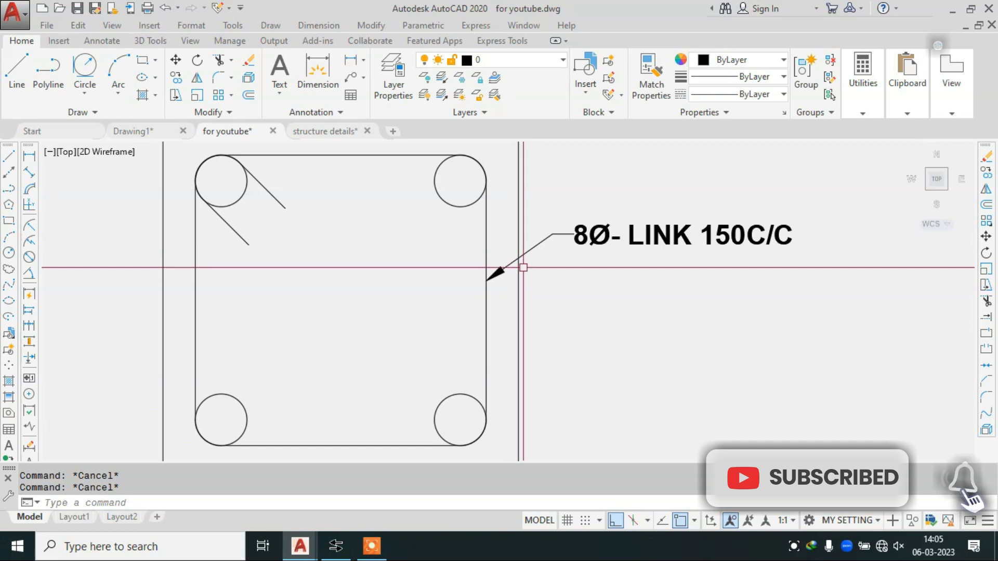
pyautogui.moveTo(577, 265); pyautogui.dragTo(520, 258, button='middle')
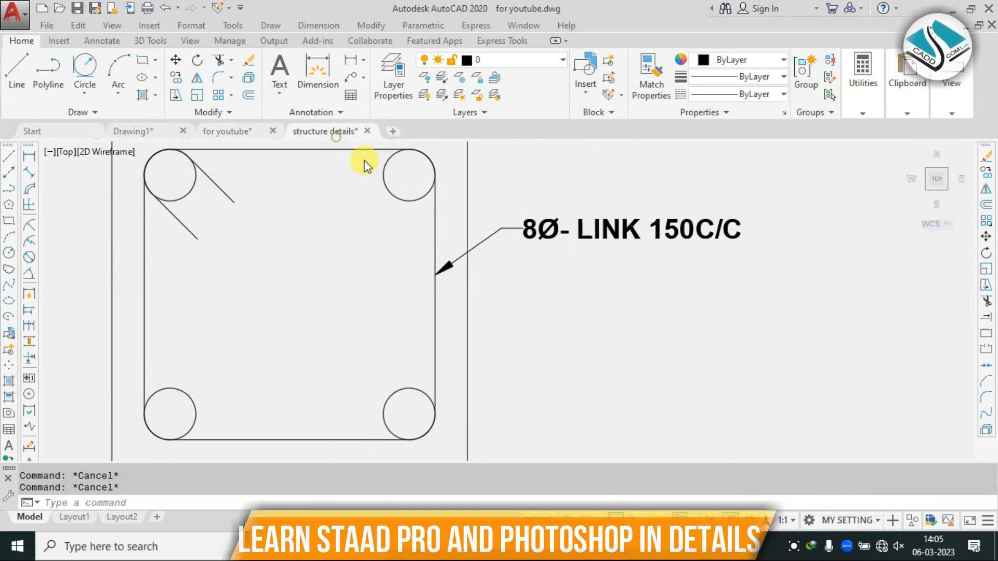
pyautogui.scroll(-2, 568, 263)
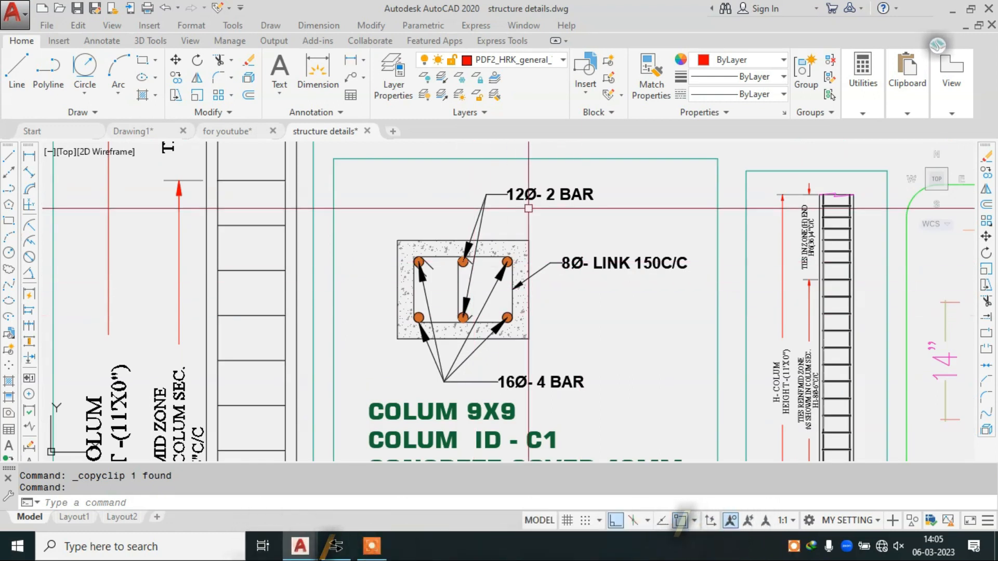
pyautogui.scroll(2, 528, 208)
pyautogui.click(553, 189)
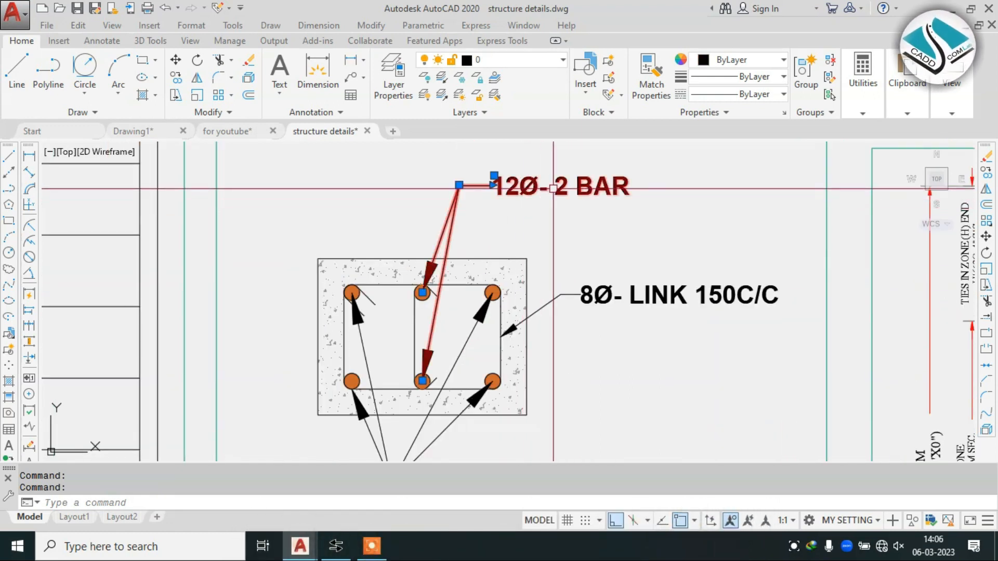
pyautogui.scroll(-3, 553, 188)
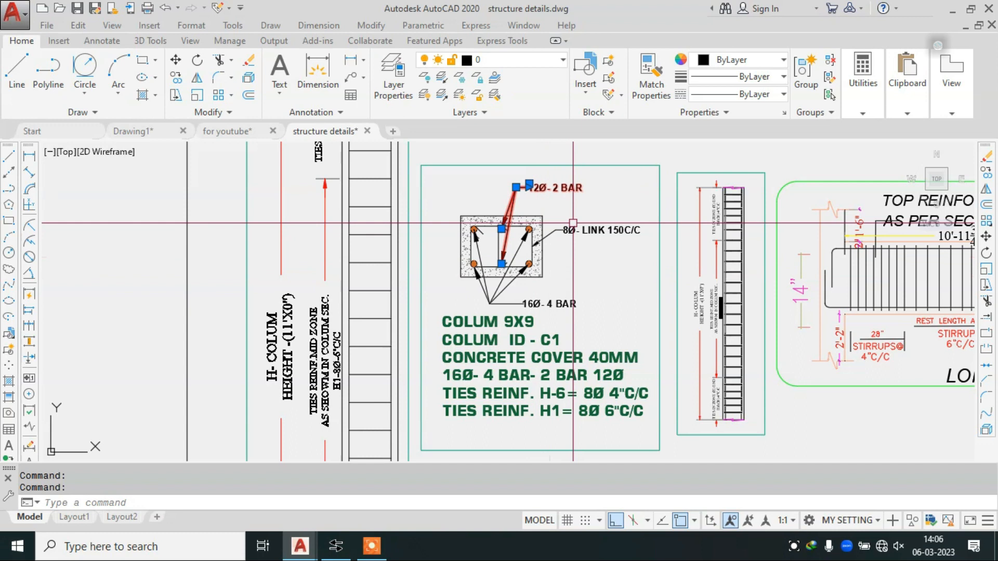
pyautogui.press('Escape')
pyautogui.scroll(4, 578, 223)
pyautogui.scroll(-2, 547, 262)
pyautogui.click(538, 183)
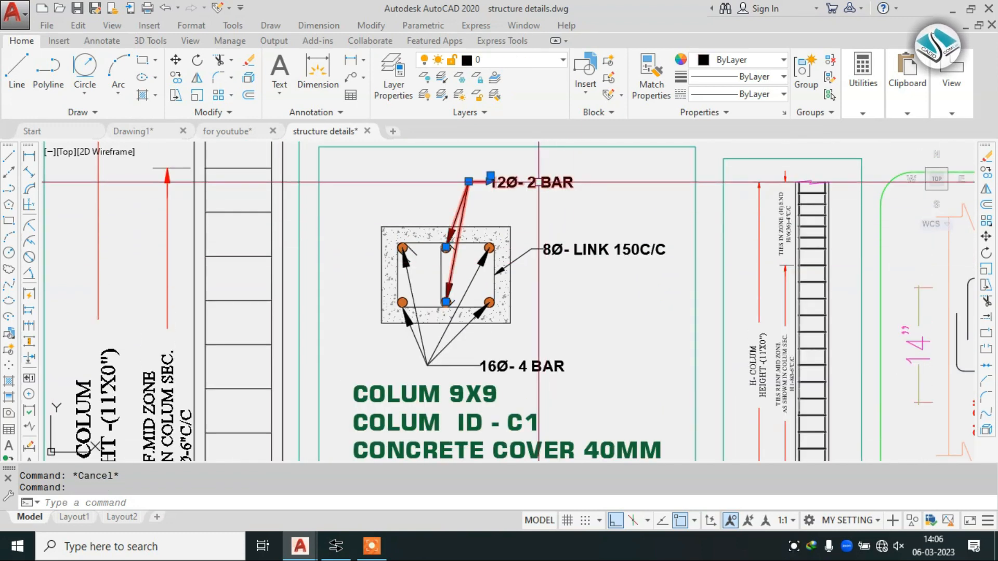
pyautogui.press('Escape')
pyautogui.press('Escape')
pyautogui.click(531, 171)
pyautogui.press('Escape')
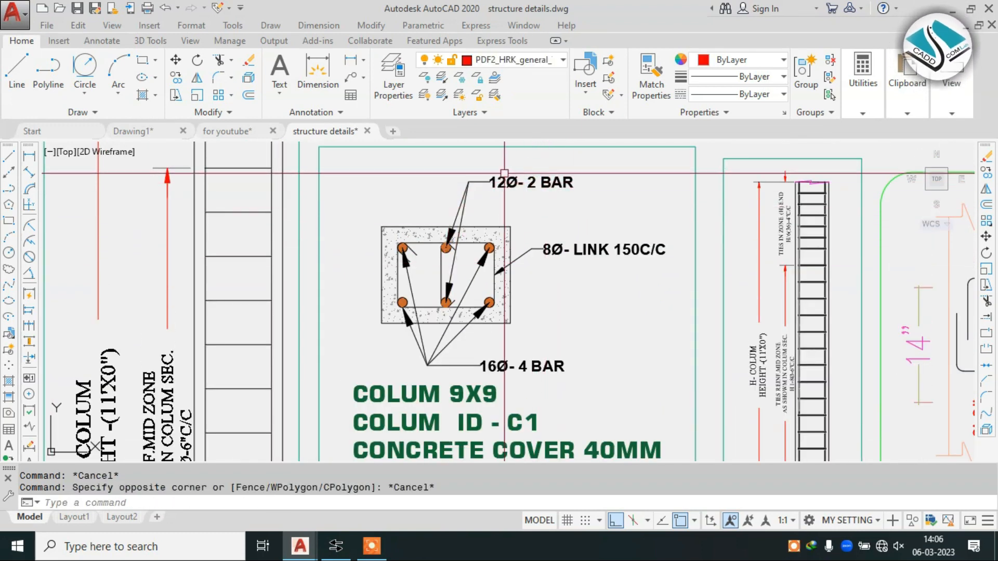
# Copy the "12Ø- 2 BAR" leader from structure details and paste it at the upper-right bar of the section in for youtube
pyautogui.click(504, 177)
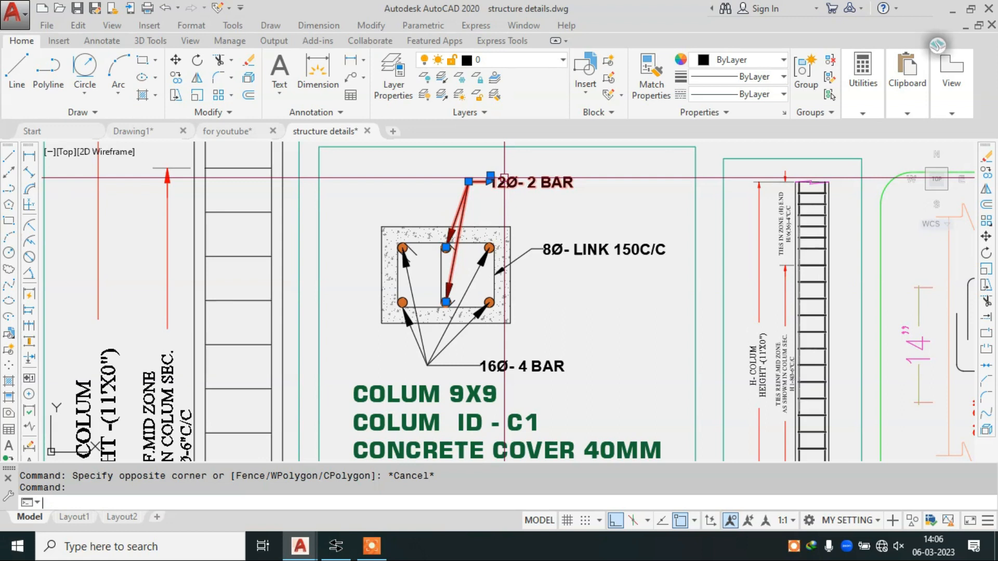
pyautogui.hotkey('ctrl', 'c')
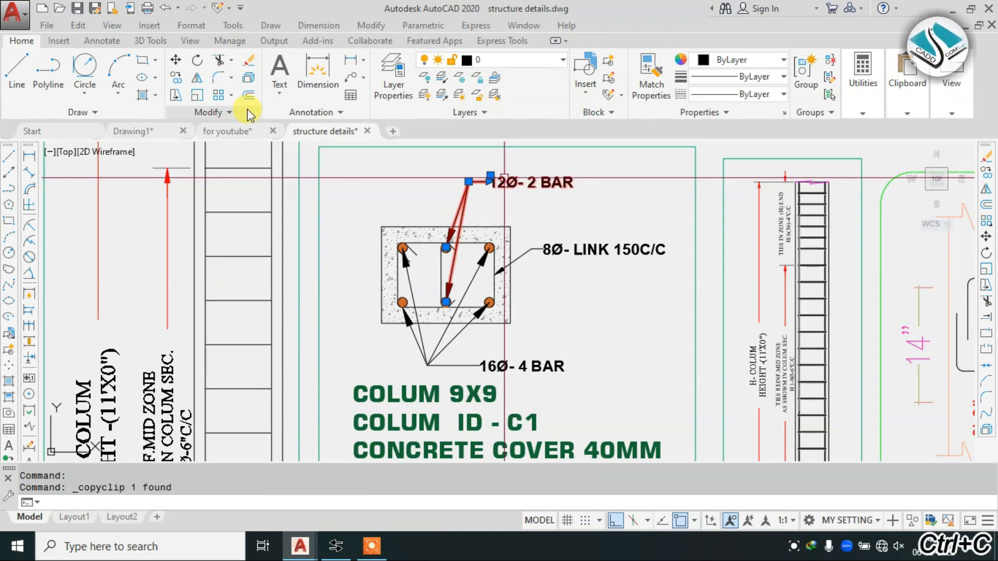
pyautogui.click(229, 134)
pyautogui.hotkey('ctrl', 'v')
pyautogui.scroll(-8, 414, 236)
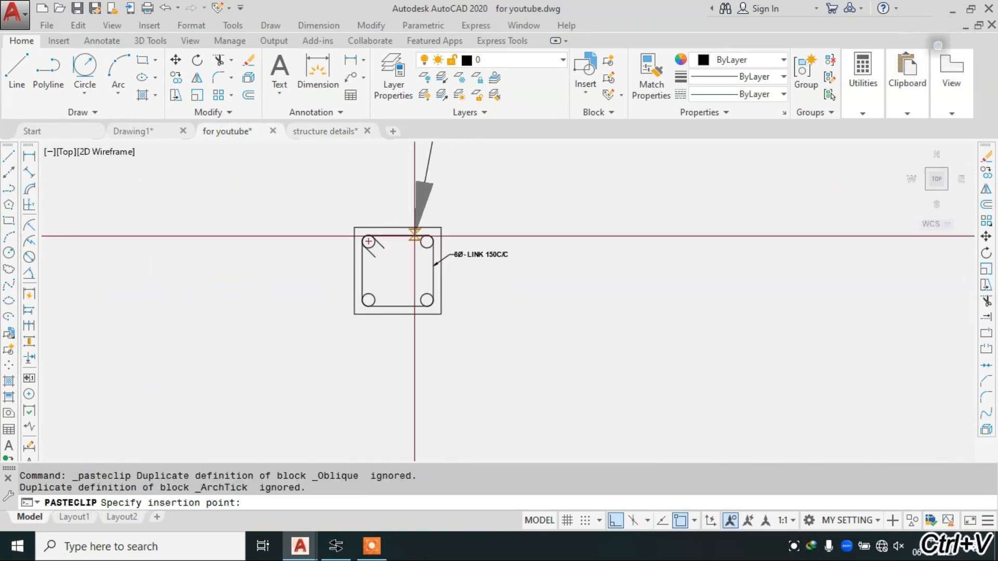
pyautogui.click(426, 242)
pyautogui.press('Escape')
pyautogui.press('Escape')
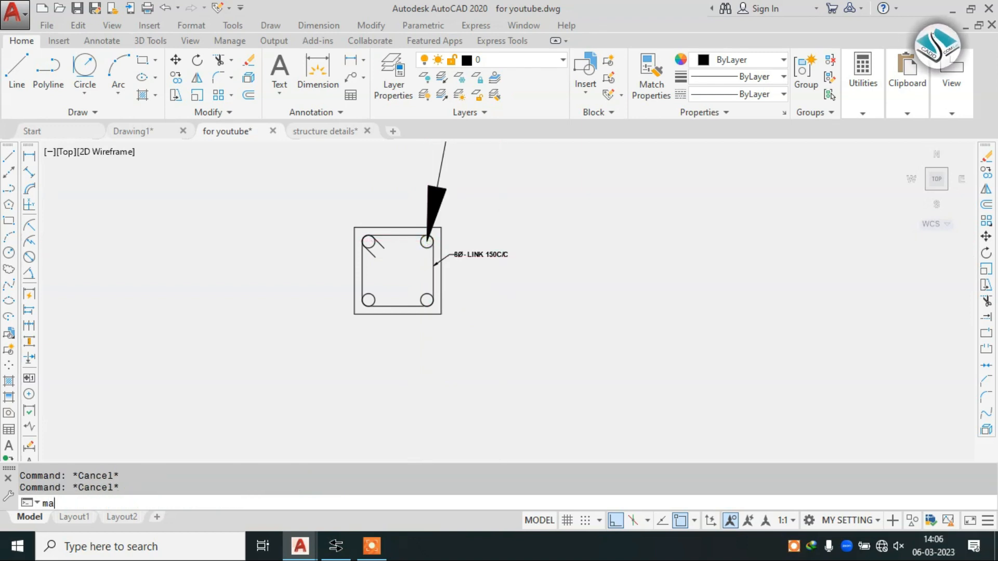
# Try to match the pasted bar leader's properties to the link leader, and undo the match
pyautogui.click(476, 256)
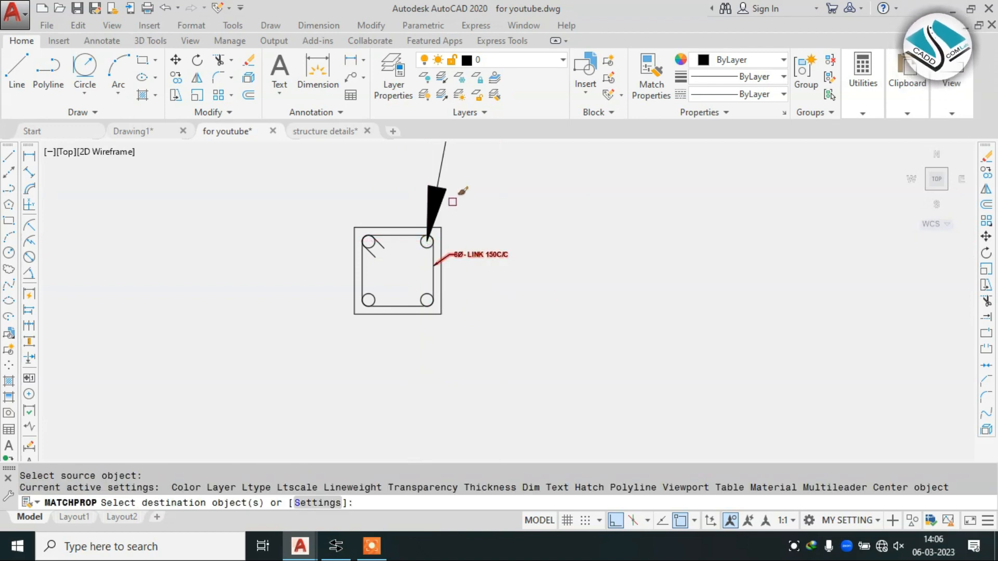
pyautogui.press('Escape')
pyautogui.click(452, 164)
pyautogui.press('Escape')
pyautogui.hotkey('ctrl', 'z')
# Scale the pasted "12Ø- 2 BAR" leader down to suit the size of the column section
pyautogui.click(467, 167)
pyautogui.click(379, 180)
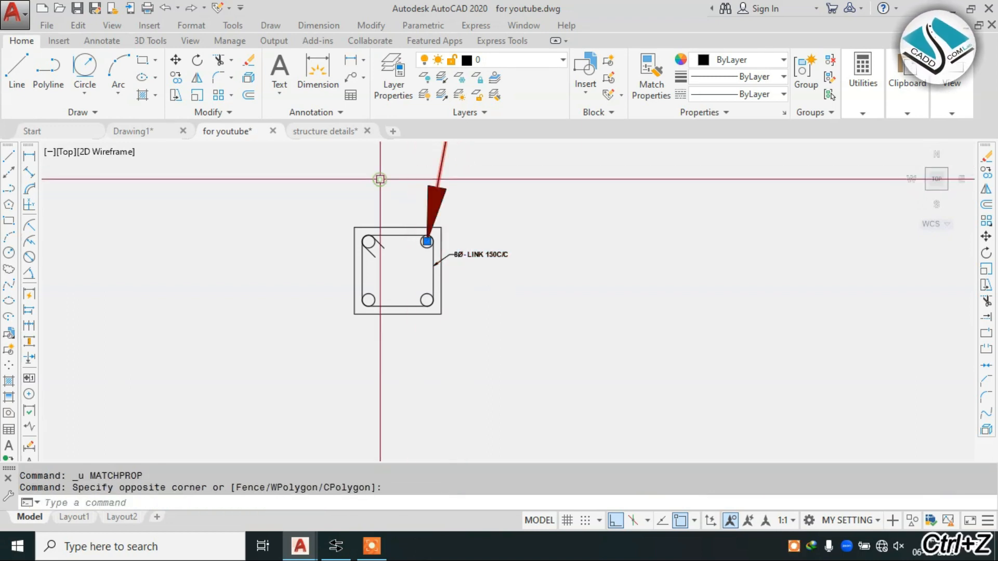
pyautogui.write('sc')
pyautogui.press('space')
pyautogui.scroll(5, 444, 189)
pyautogui.click(492, 200)
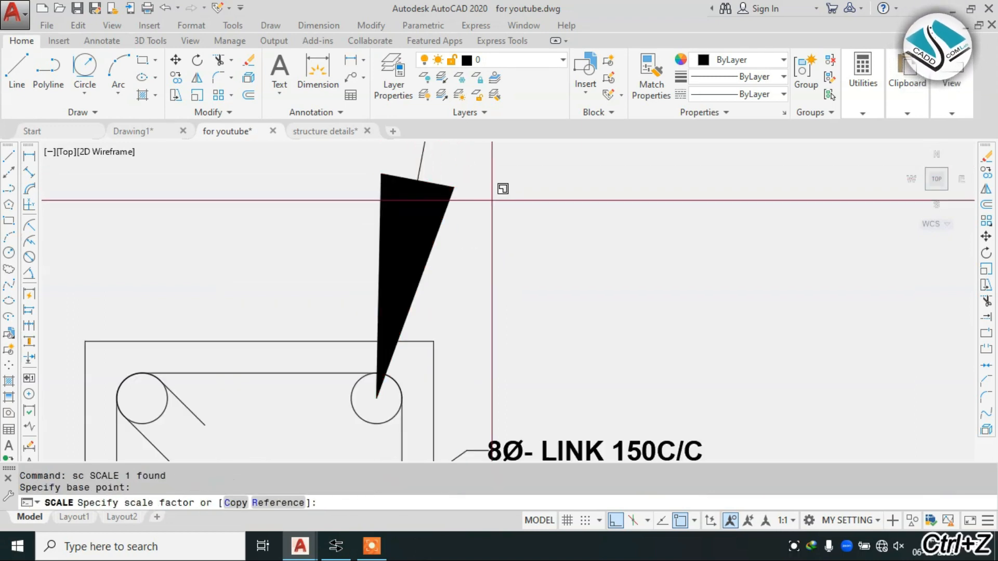
pyautogui.click(452, 238)
# Move the reduced bar leader down so its lower arrow tip sits near the column's upper-right bar
pyautogui.click(542, 182)
pyautogui.click(483, 212)
pyautogui.write('m')
pyautogui.press('space')
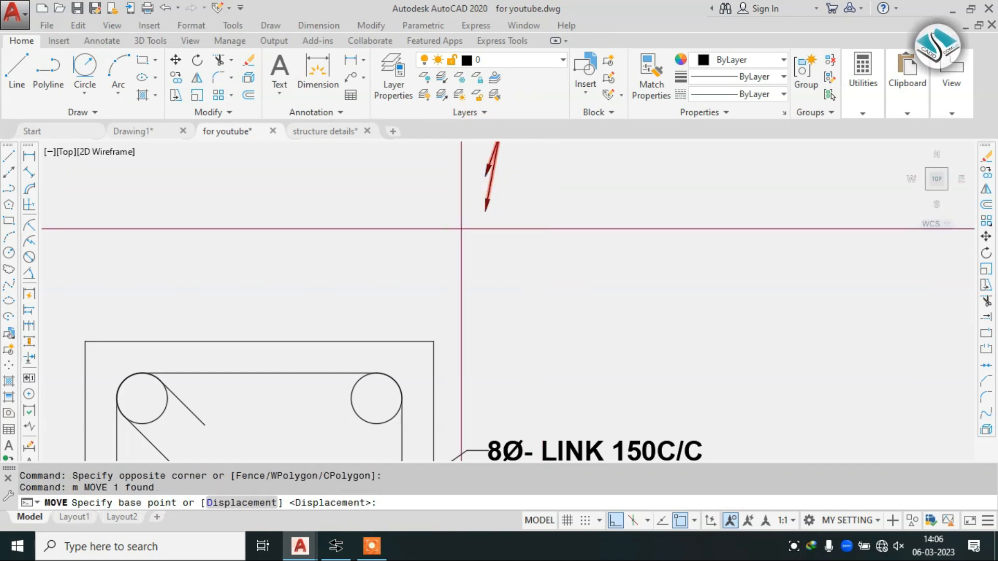
pyautogui.click(484, 214)
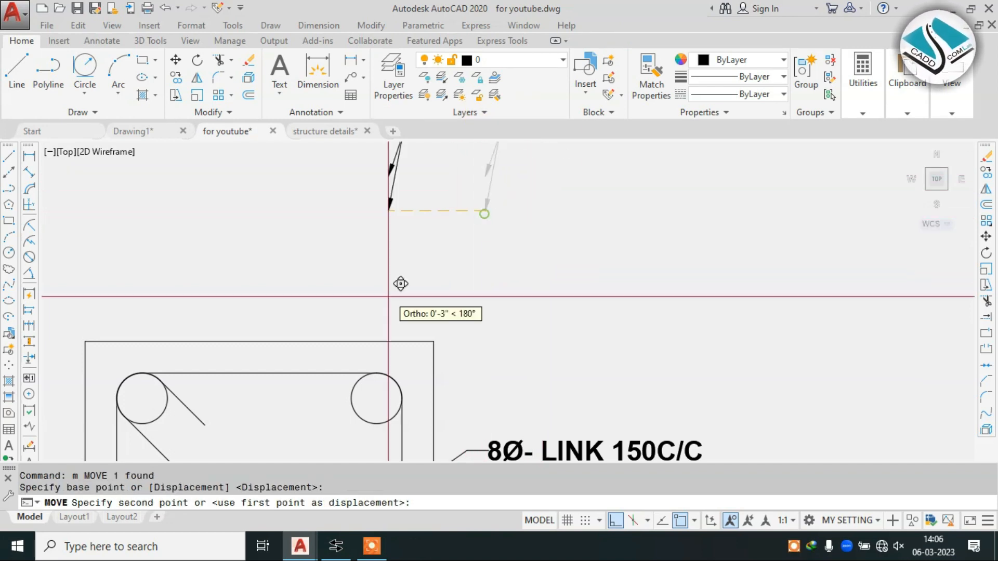
pyautogui.click(381, 378)
pyautogui.moveTo(426, 319); pyautogui.dragTo(494, 249, button='middle')
pyautogui.press('Escape')
# Enlarge the "12Ø- 2 BAR" leader so its text is about as large as the link label
pyautogui.click(514, 228)
pyautogui.write('sc')
pyautogui.press('space')
pyautogui.click(495, 228)
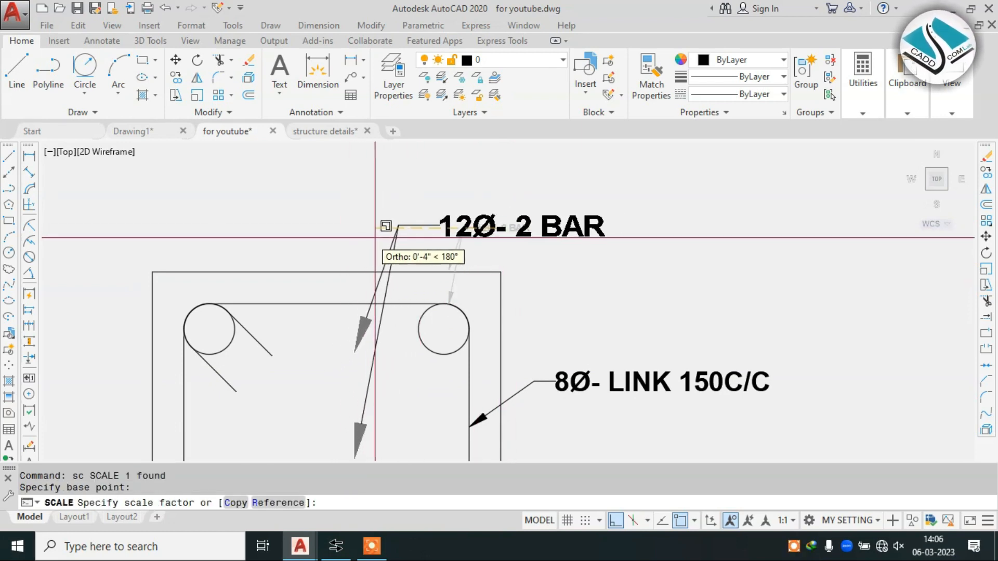
pyautogui.click(385, 223)
# Move the bar leader by its upper arrow tip so that arrow points inside the upper-right bar
pyautogui.click(481, 217)
pyautogui.write('m')
pyautogui.press('space')
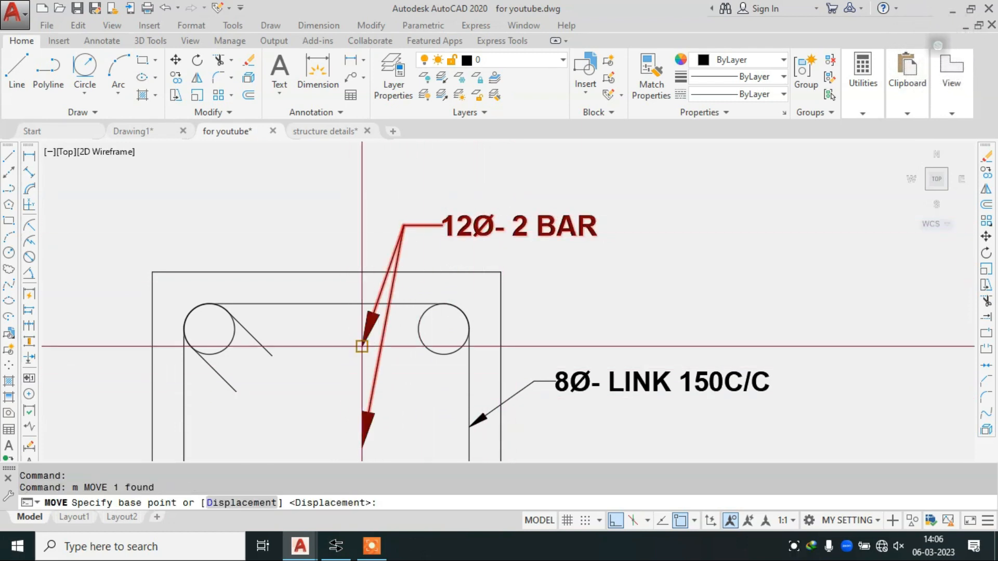
pyautogui.click(362, 345)
pyautogui.click(458, 328)
pyautogui.press('Escape')
pyautogui.press('Escape')
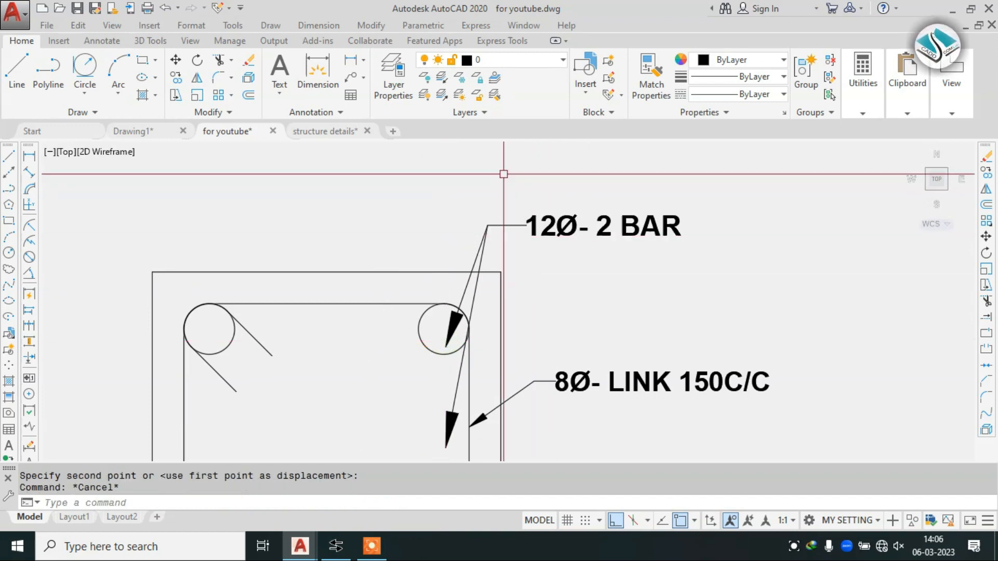
# Remove the lower arrow from the "12Ø- 2 BAR" multileader, keeping the one pointing at the upper-right bar
pyautogui.click(366, 63)
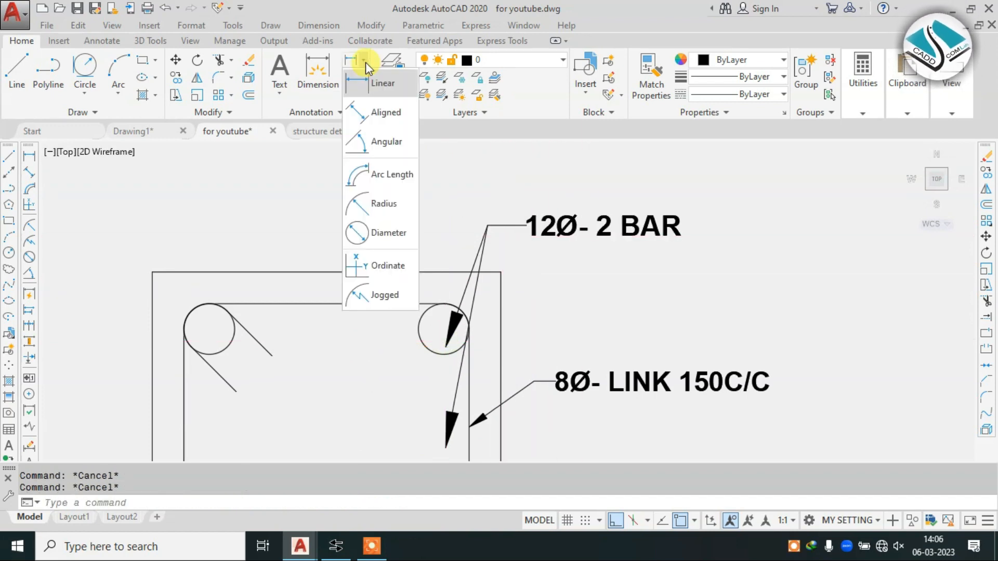
pyautogui.click(364, 78)
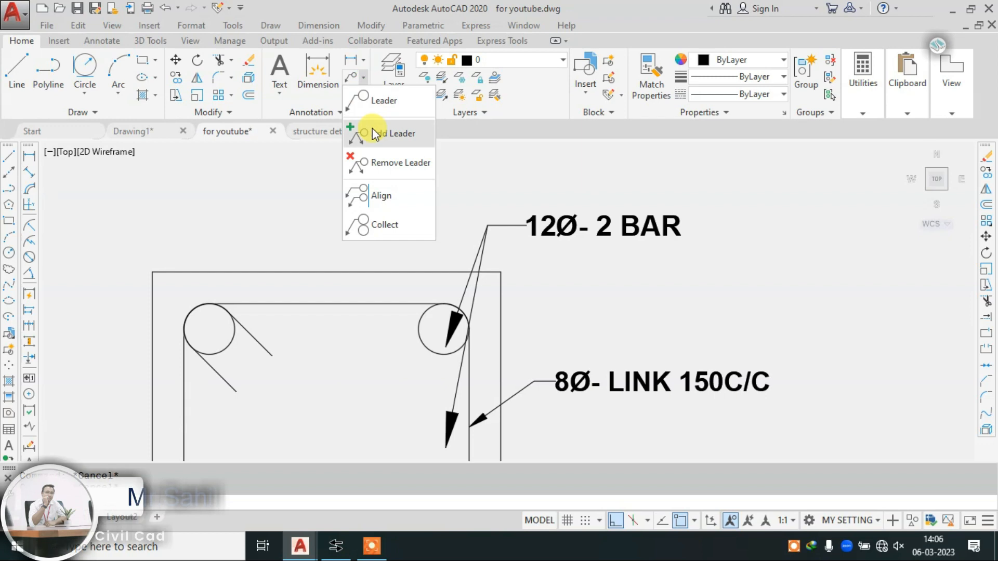
pyautogui.click(388, 164)
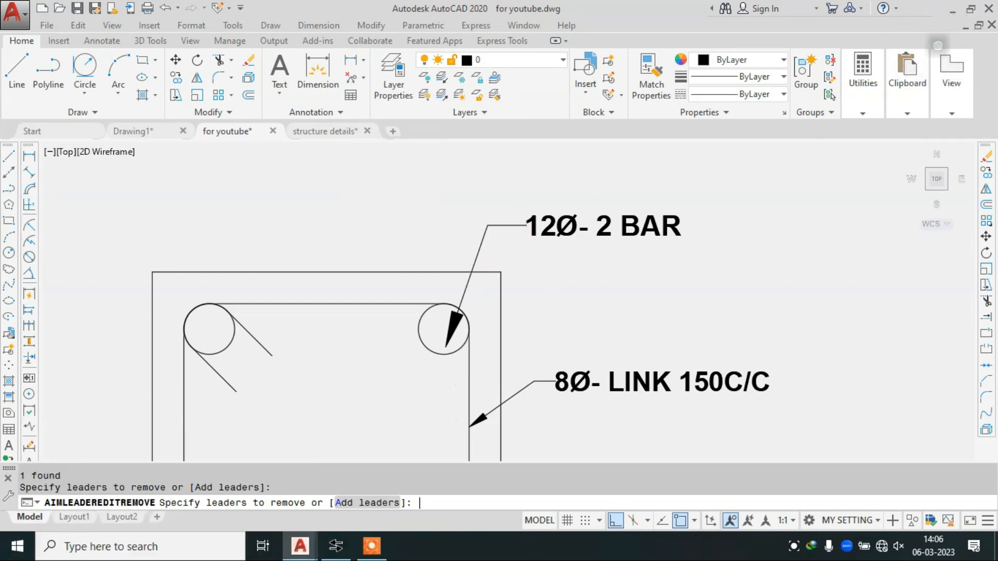
pyautogui.press('Escape')
pyautogui.press('Escape')
# Change the bar leader's text to "12Ø- 4 BAR"
pyautogui.scroll(-4, 556, 232)
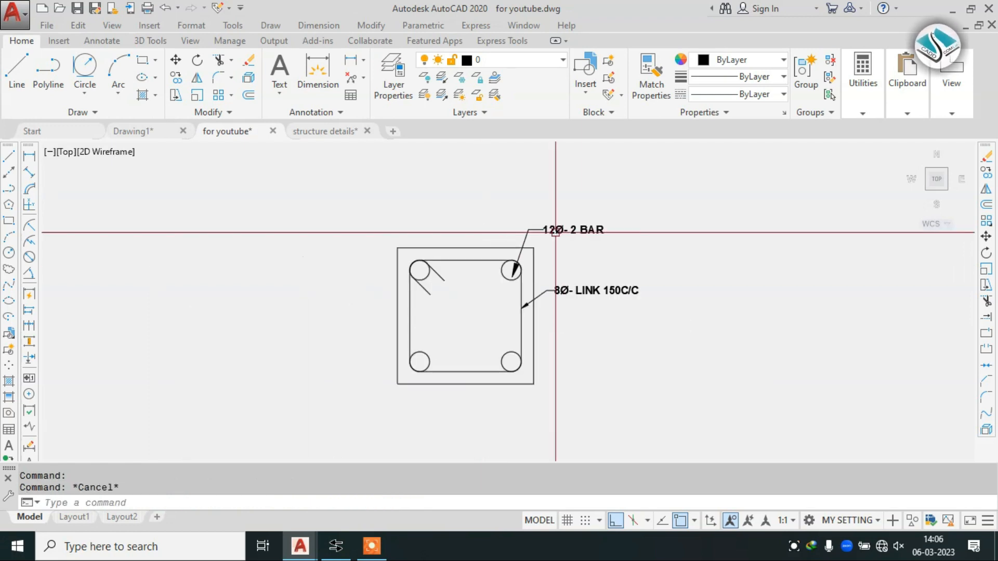
pyautogui.scroll(4, 573, 235)
pyautogui.click(571, 227)
pyautogui.scroll(2, 567, 221)
pyautogui.doubleClick(563, 218)
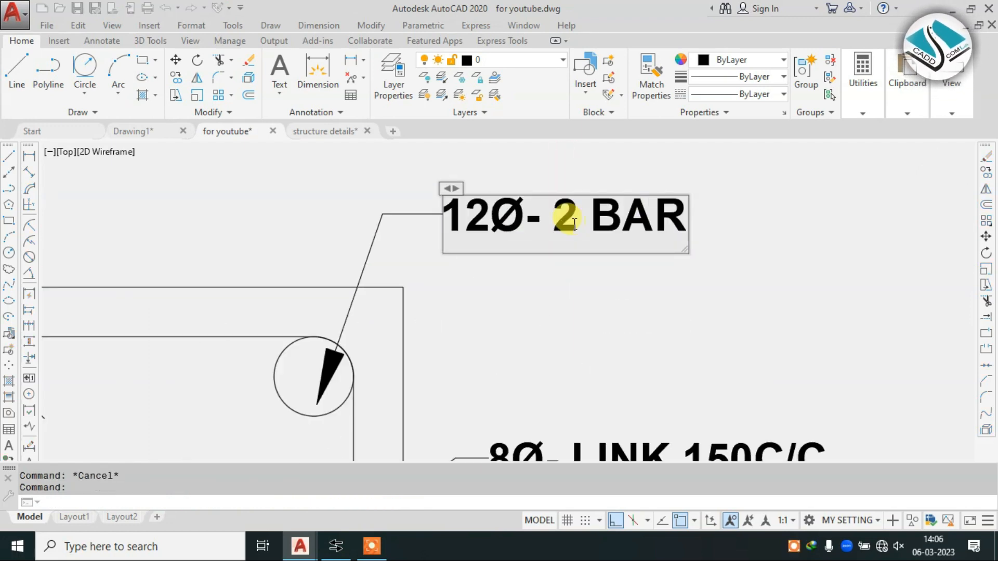
pyautogui.write('4')
pyautogui.press('Escape')
pyautogui.scroll(-4, 552, 221)
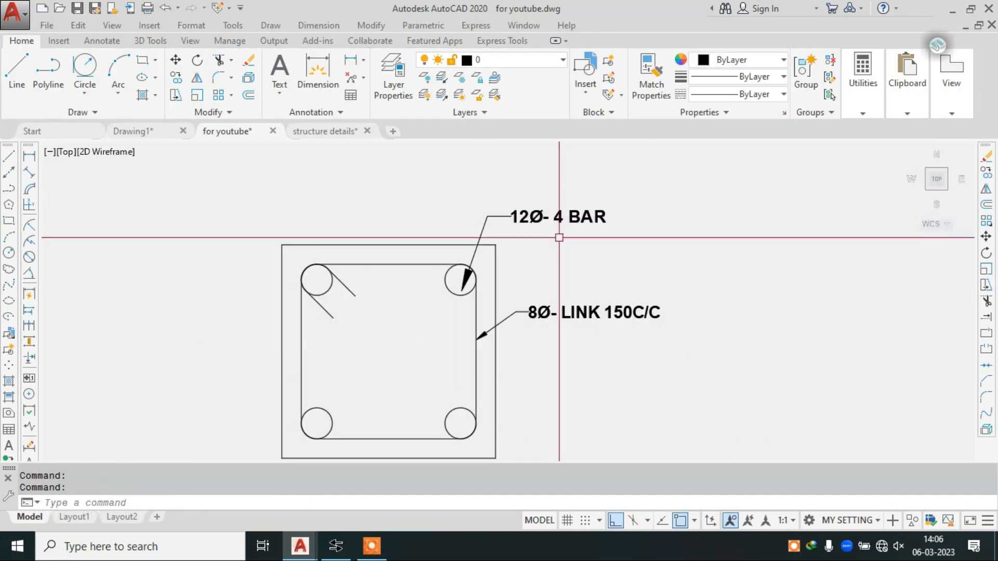
# Check the reference section in structure details, and hatch the column's concrete cover in for youtube with the AR-CONC pattern
pyautogui.scroll(1, 535, 330)
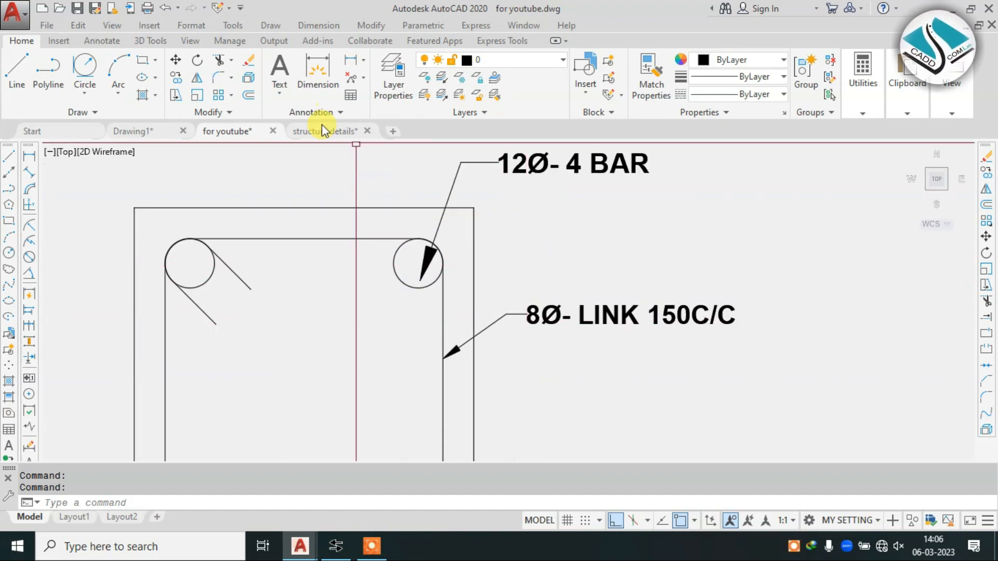
pyautogui.scroll(-2, 460, 234)
pyautogui.scroll(4, 470, 273)
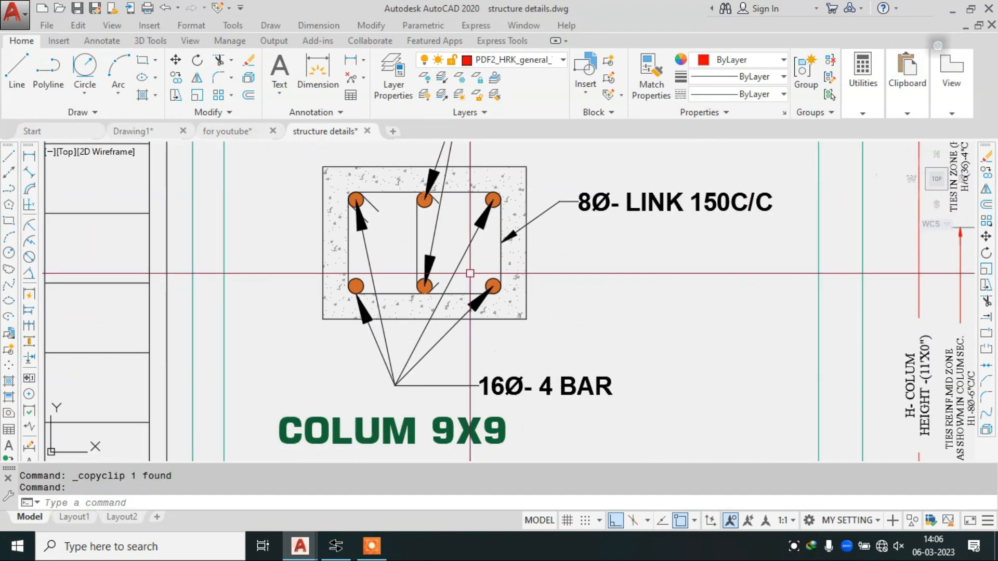
pyautogui.scroll(-3, 468, 272)
pyautogui.scroll(1, 468, 270)
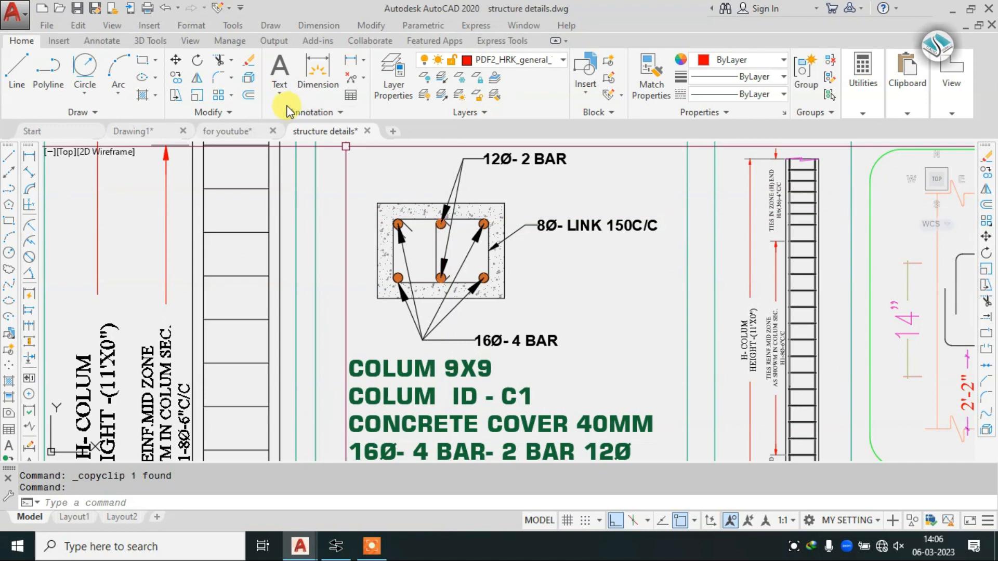
pyautogui.click(251, 147)
pyautogui.scroll(-2, 402, 225)
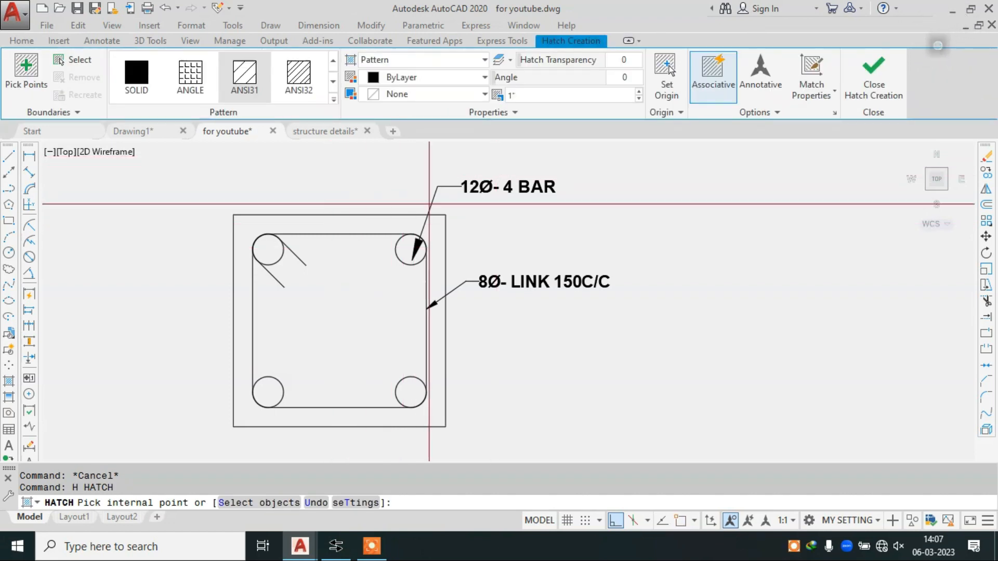
pyautogui.click(333, 99)
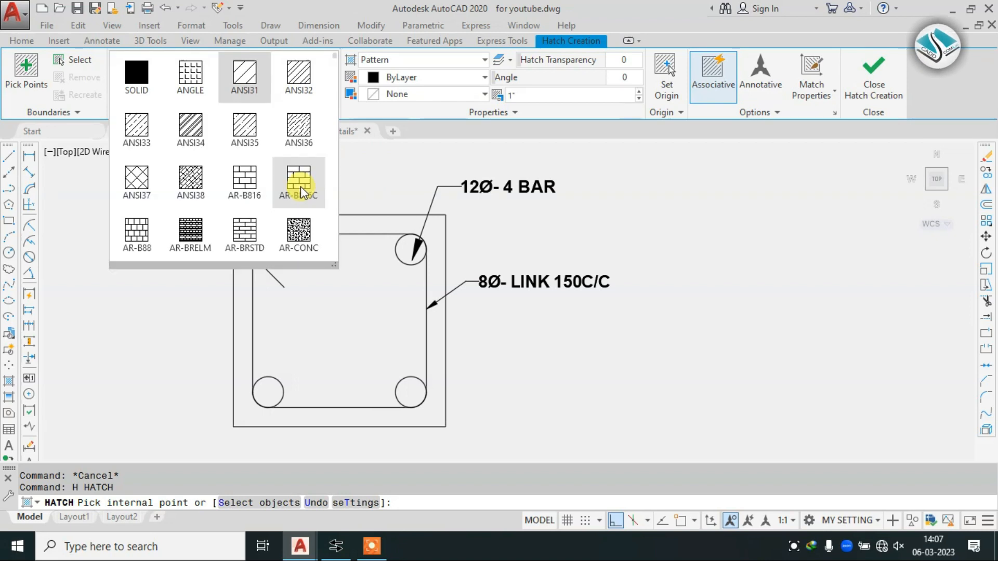
pyautogui.click(300, 231)
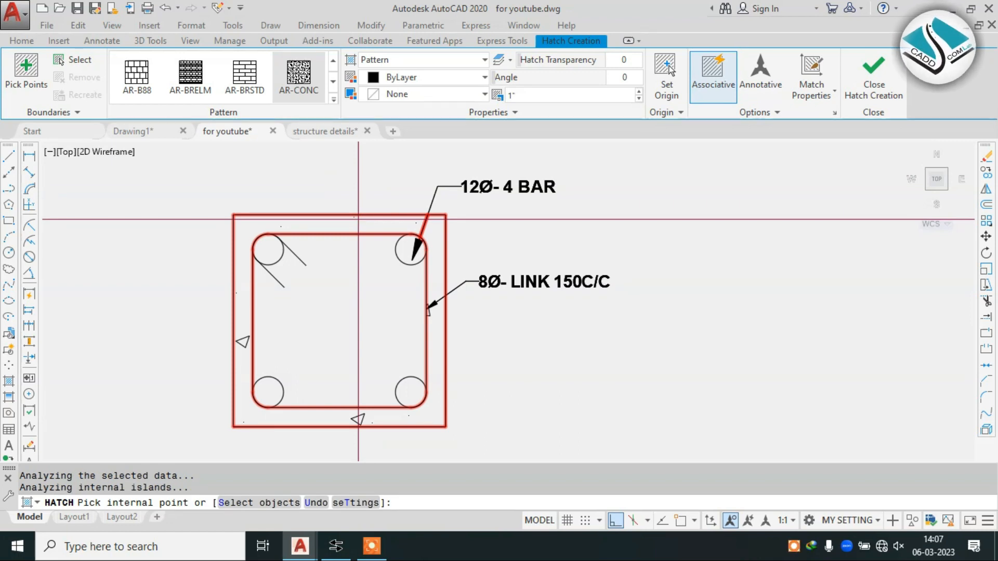
# Set the cover hatch's scale to 0.1, its colour to 99,100,102 and its transparency to 48
pyautogui.click(506, 97)
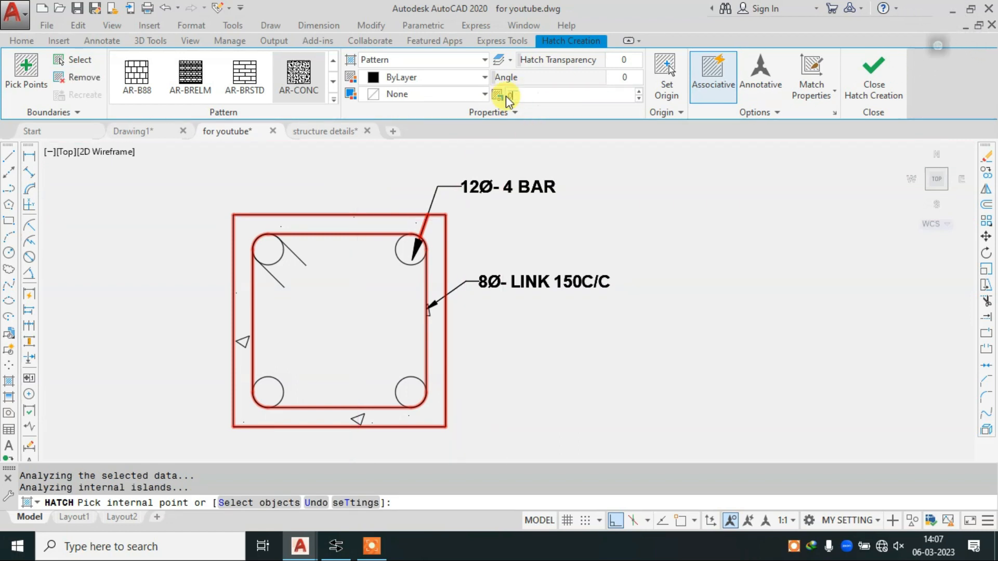
pyautogui.write('0.1')
pyautogui.press('Return')
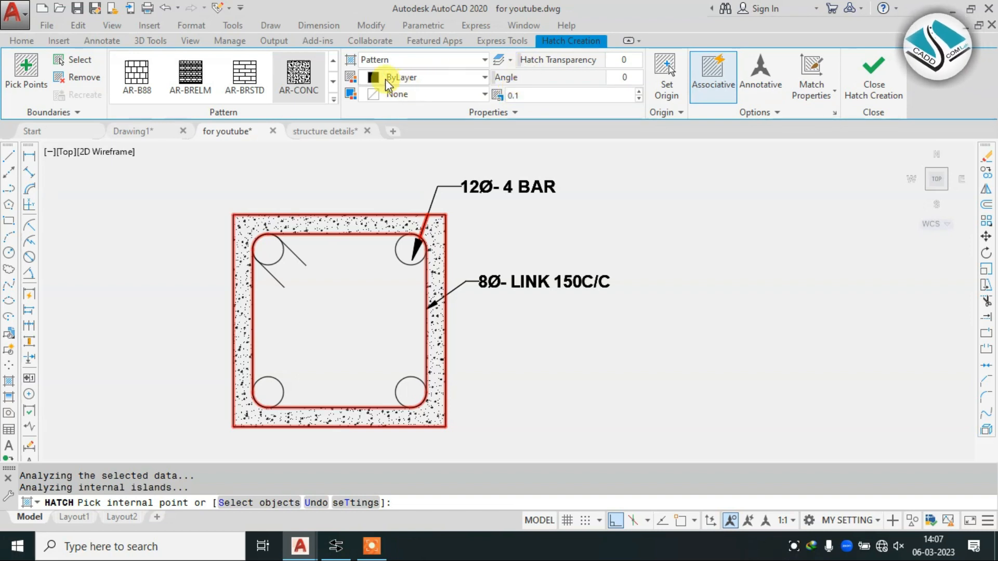
pyautogui.click(385, 78)
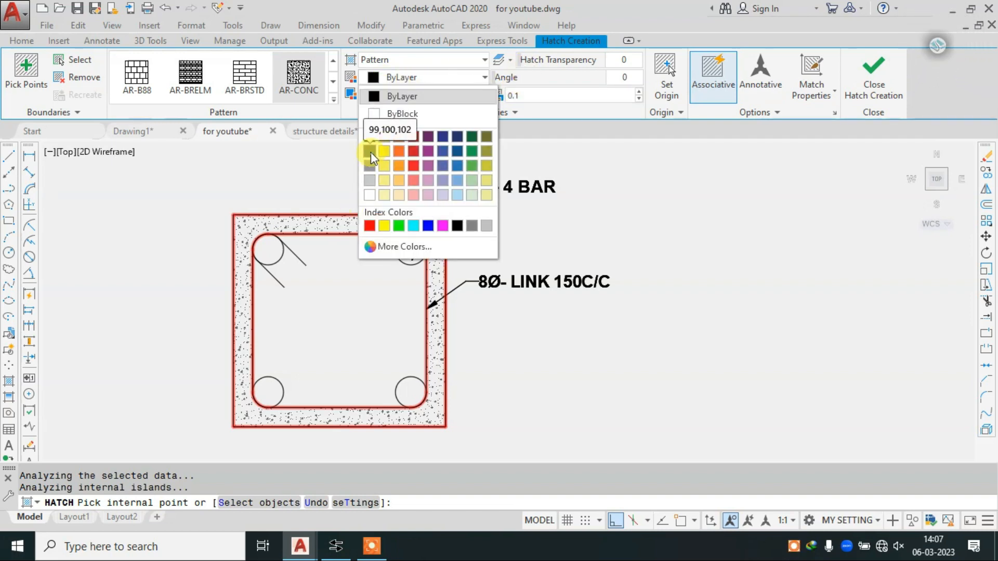
pyautogui.click(370, 151)
pyautogui.moveTo(585, 64); pyautogui.dragTo(611, 63)
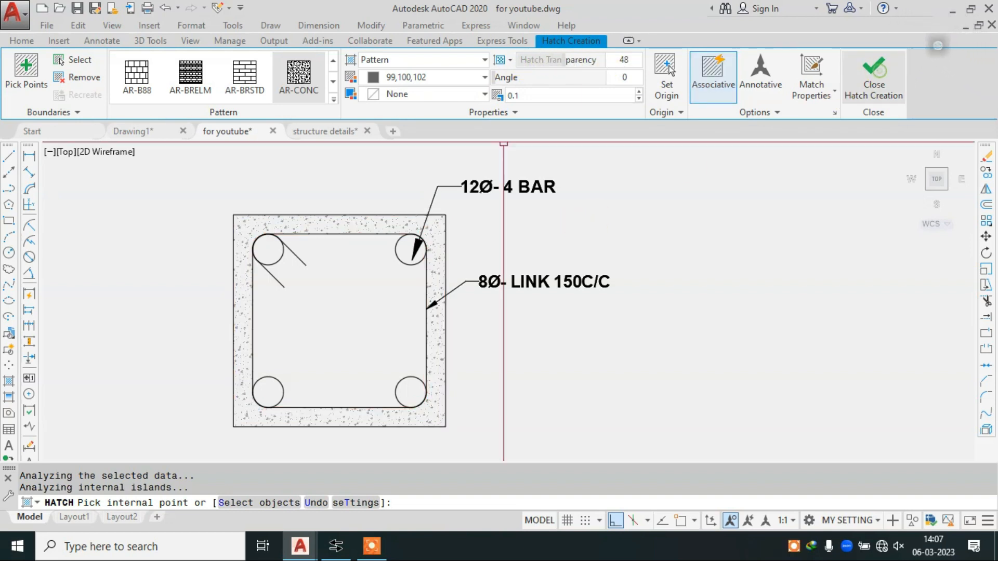
# Finish the cover hatch, and copy the COLUM 9X9 specification note below the column section in structure details
pyautogui.click(874, 78)
pyautogui.scroll(-4, 463, 216)
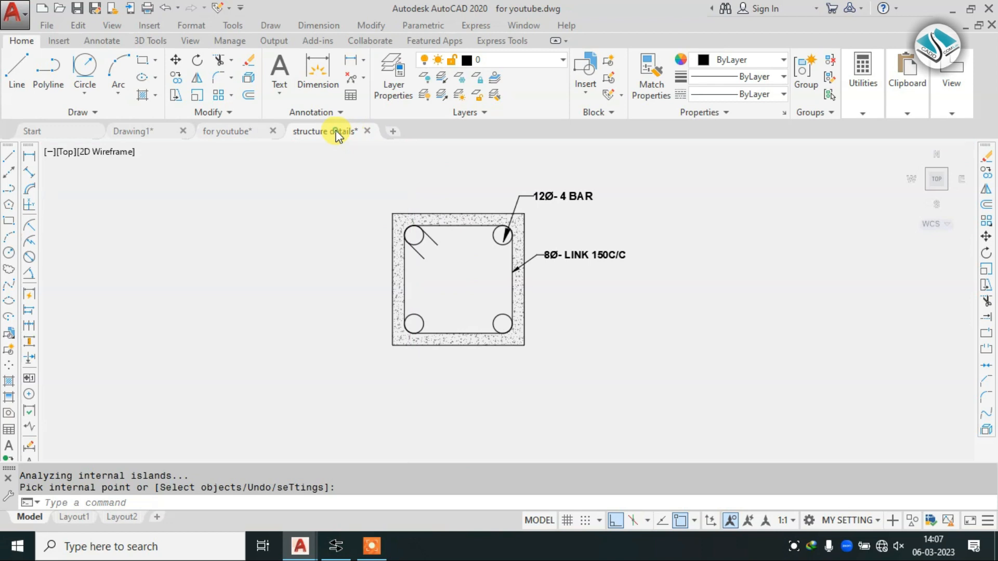
pyautogui.click(335, 132)
pyautogui.scroll(-2, 433, 334)
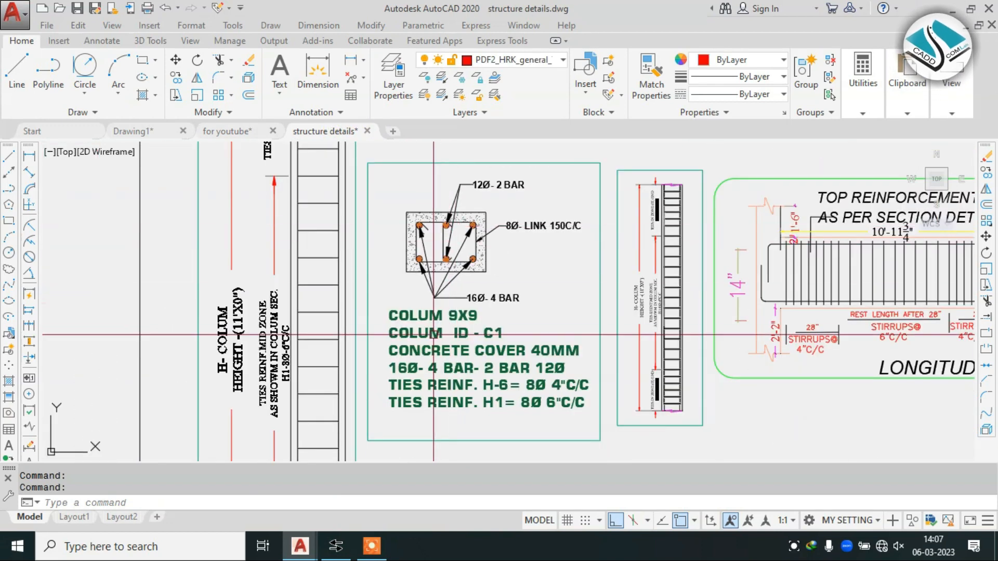
pyautogui.moveTo(434, 334); pyautogui.dragTo(419, 295, button='middle')
pyautogui.click(410, 282)
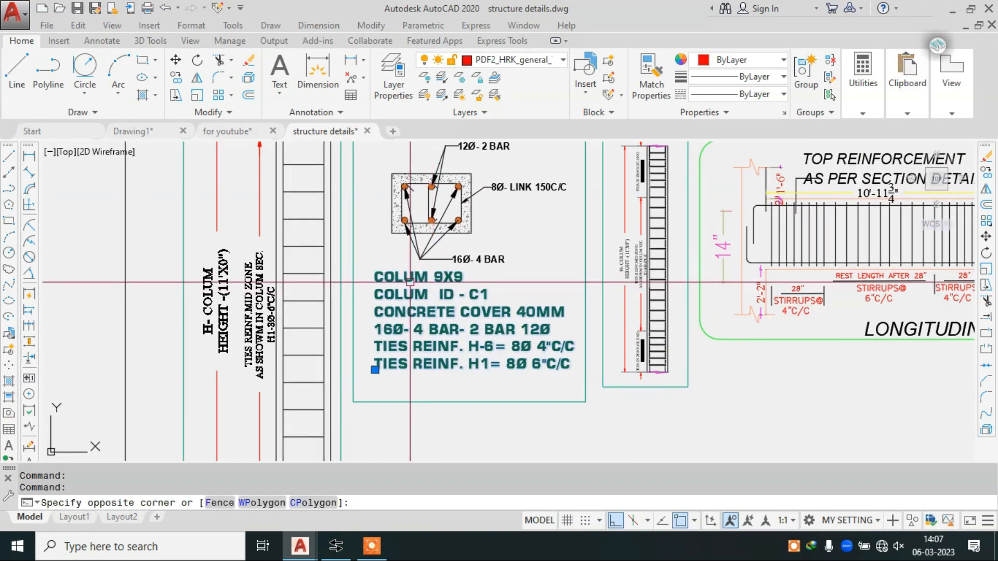
pyautogui.hotkey('ctrl', 'c')
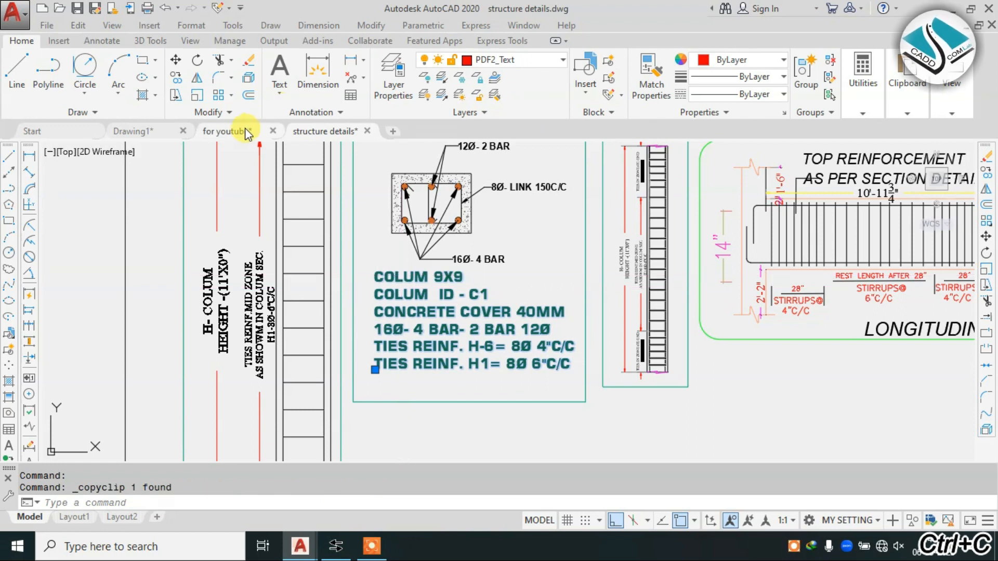
# Paste the copied specification note below the column section in the for youtube drawing
pyautogui.click(244, 131)
pyautogui.hotkey('ctrl', 'v')
pyautogui.scroll(-3, 490, 304)
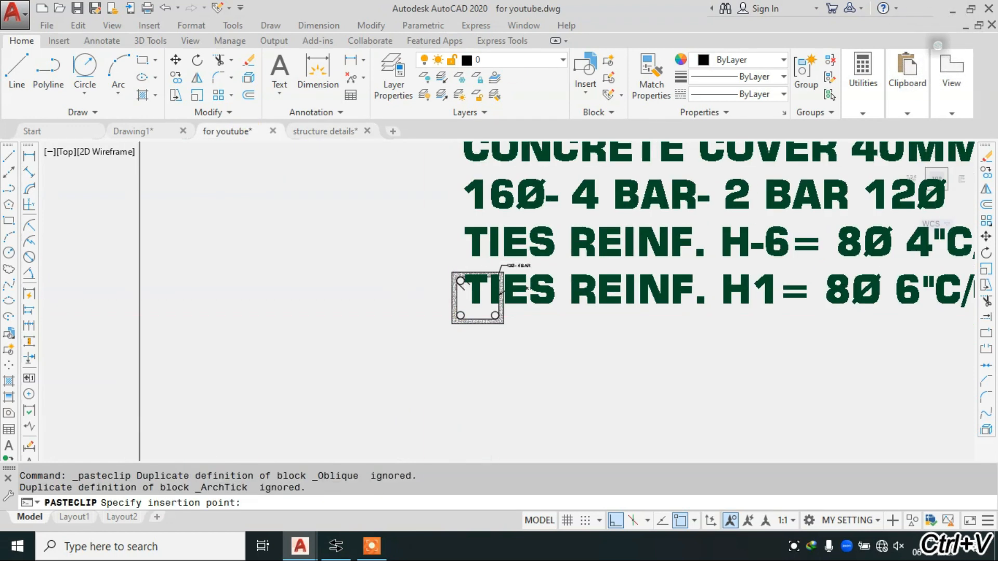
pyautogui.scroll(-3, 375, 396)
pyautogui.scroll(4, 374, 396)
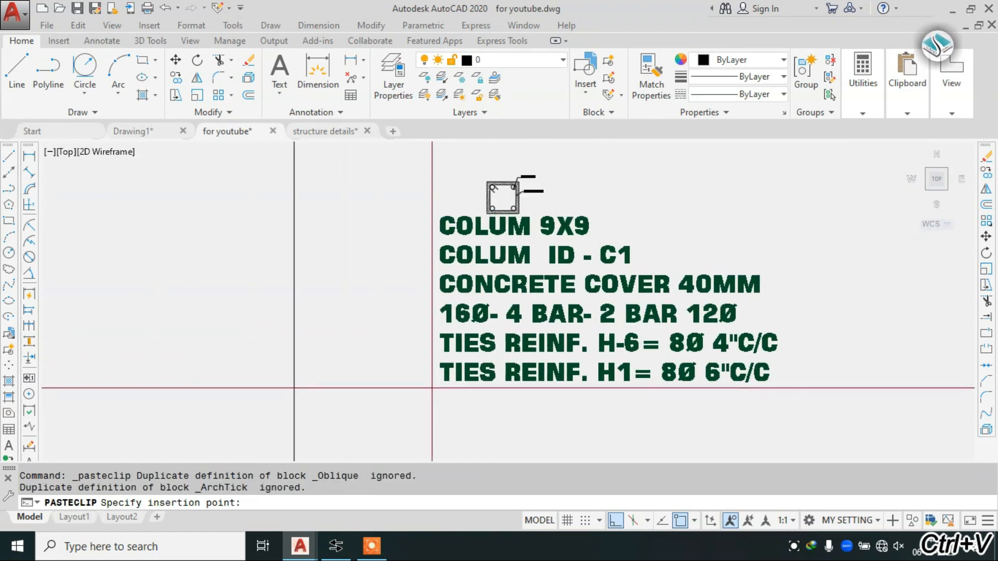
pyautogui.click(484, 374)
pyautogui.press('Escape')
# Scale the pasted specification note down from its upper-left corner to suit the column section
pyautogui.write('s')
pyautogui.press('Return')
pyautogui.click(524, 248)
pyautogui.press('Escape')
pyautogui.write('s')
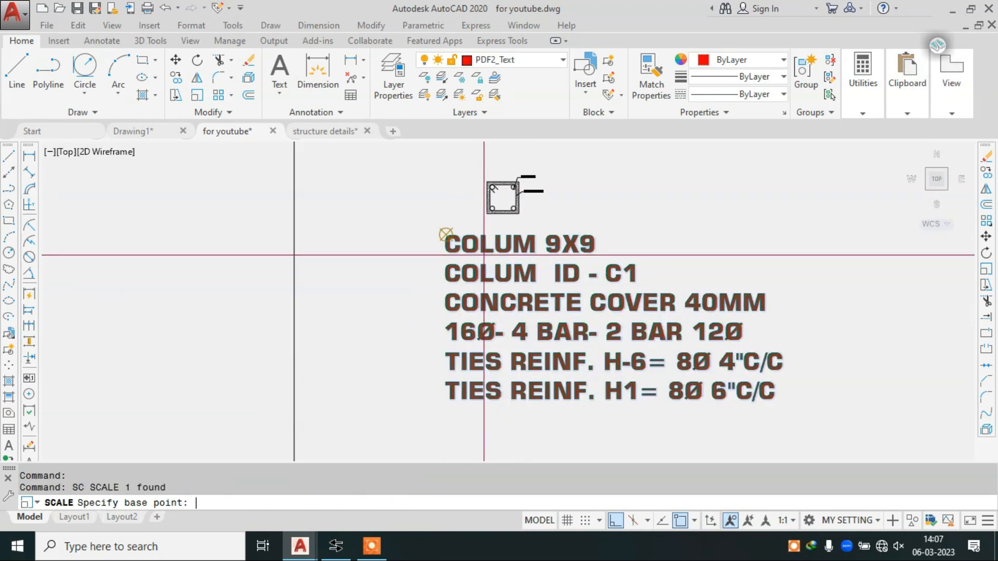
pyautogui.click(446, 235)
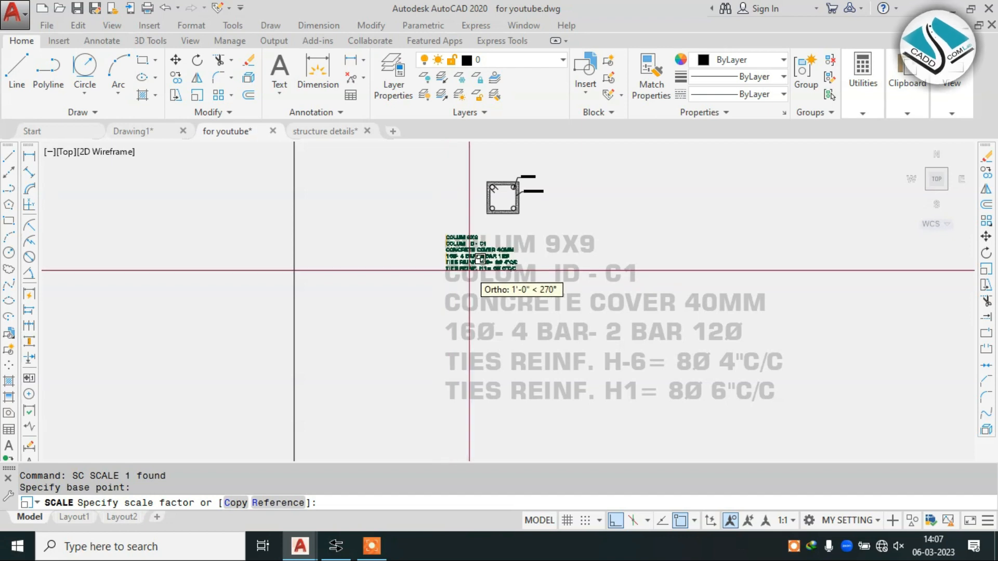
pyautogui.click(446, 243)
pyautogui.scroll(-4, 482, 271)
# Move the specification note to the left of the column section with Ortho turned off
pyautogui.click(484, 259)
pyautogui.click(417, 293)
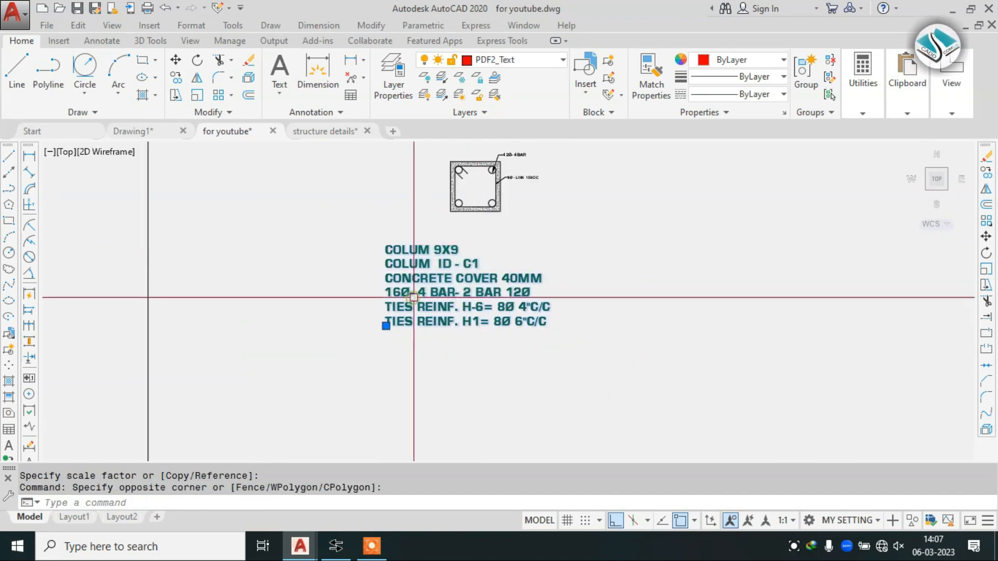
pyautogui.write('m')
pyautogui.press('Return')
pyautogui.click(387, 244)
pyautogui.click(616, 520)
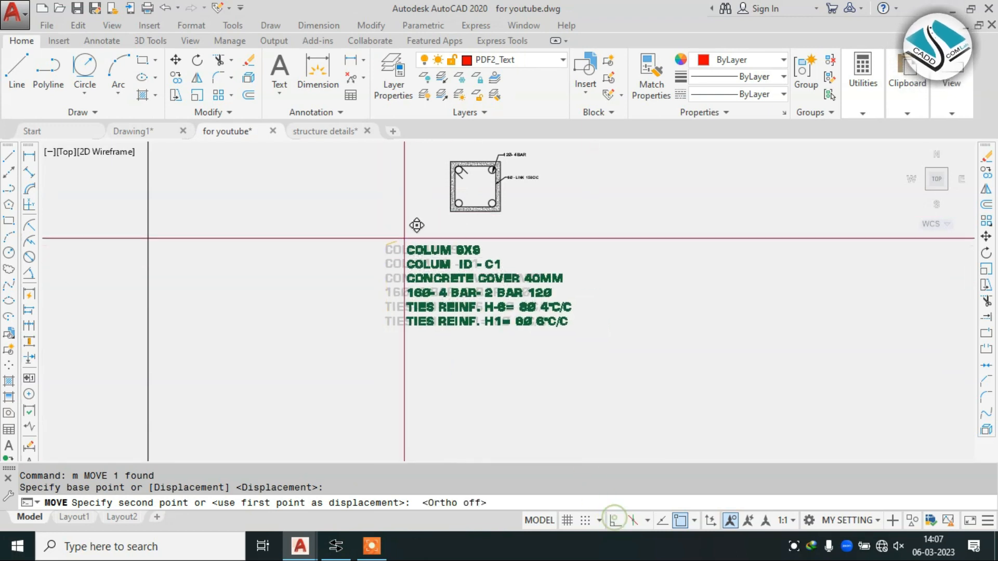
pyautogui.moveTo(414, 223); pyautogui.dragTo(510, 300, button='middle')
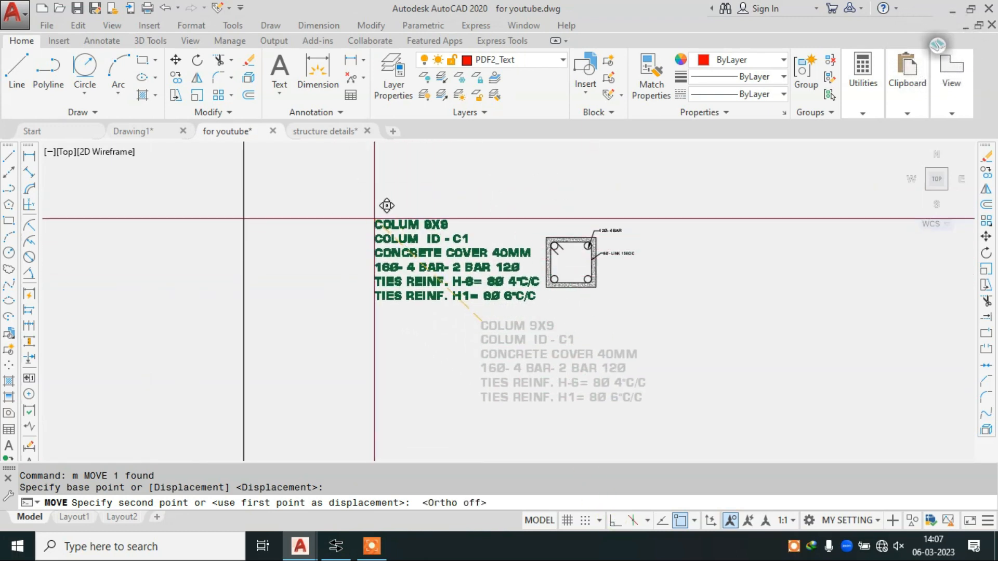
pyautogui.click(375, 217)
pyautogui.press('Escape')
pyautogui.scroll(4, 551, 240)
# Add a quick dimension above the column's outer top edge
pyautogui.click(319, 29)
pyautogui.click(332, 43)
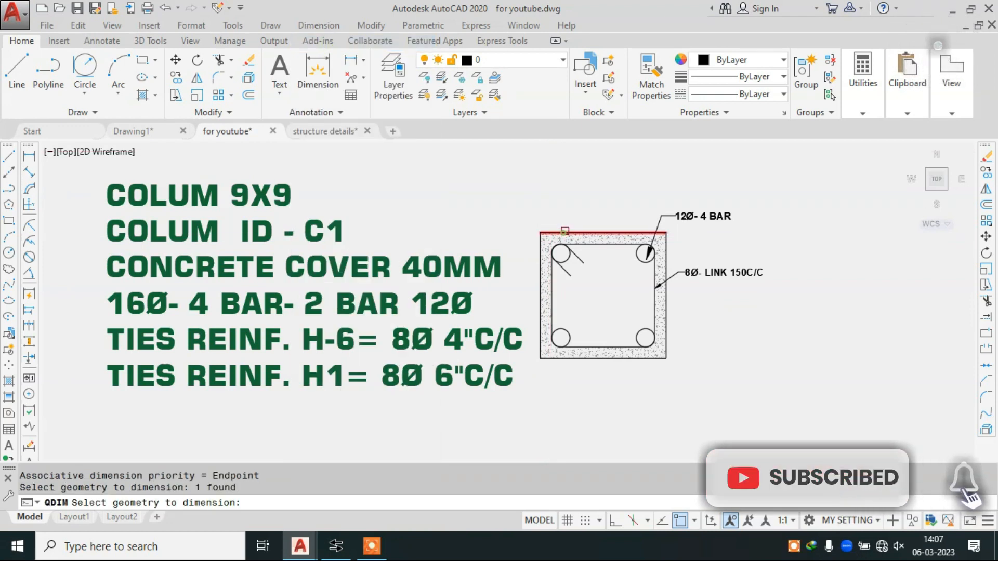
pyautogui.press('Return')
pyautogui.press('Escape')
pyautogui.press('Escape')
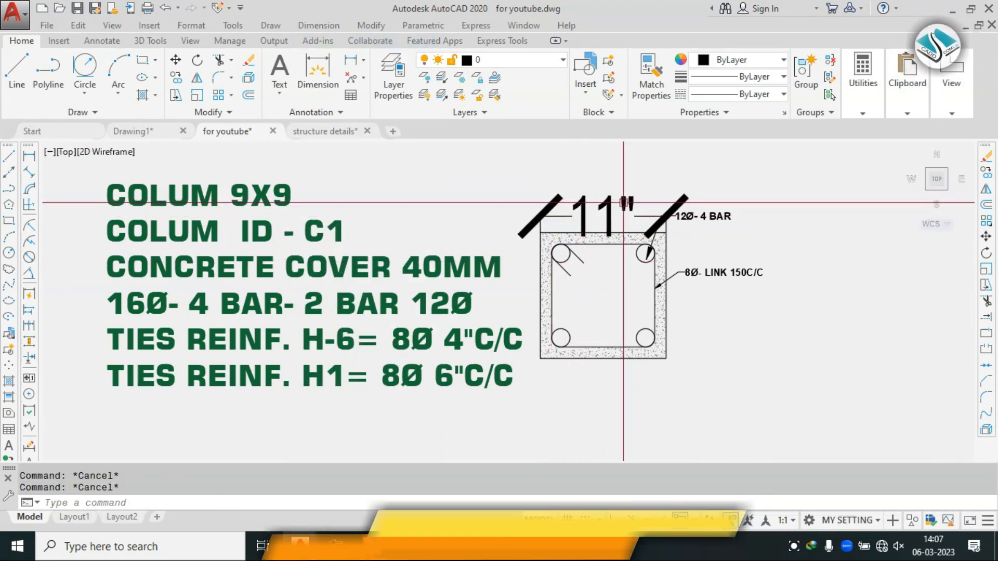
# Erase the quick dimension above the column section
pyautogui.click(623, 203)
pyautogui.write('e')
pyautogui.press('Return')
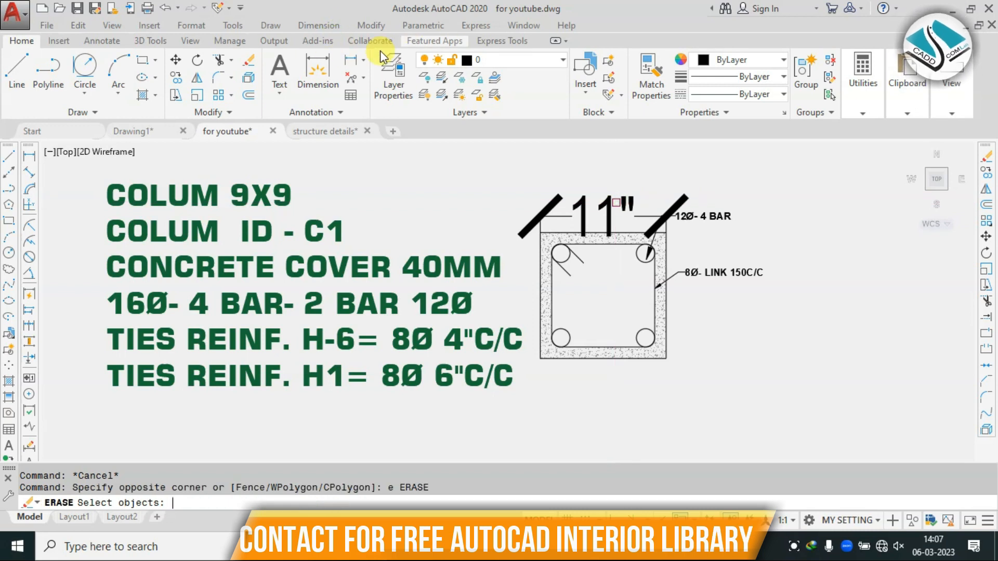
pyautogui.press('Escape')
pyautogui.click(582, 206)
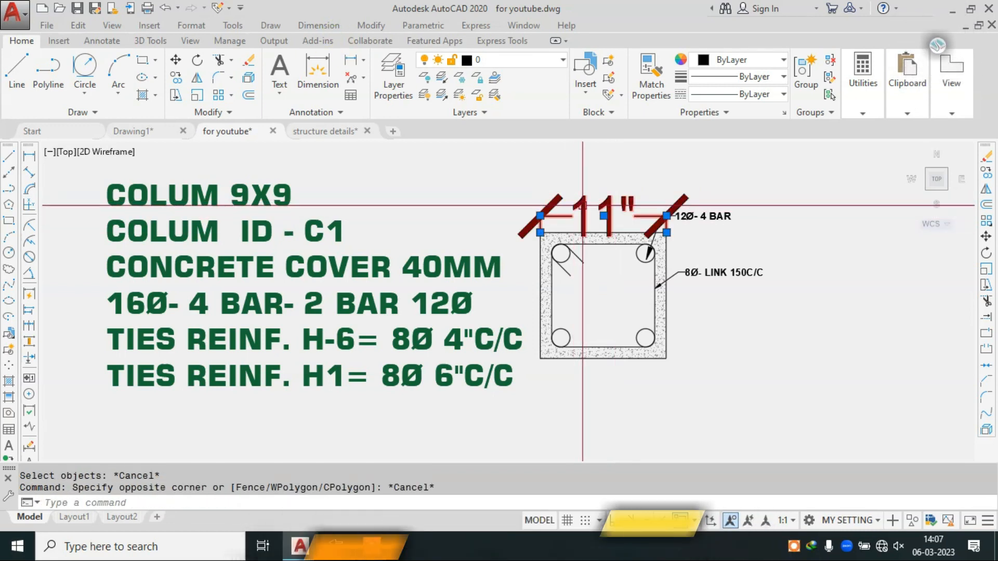
pyautogui.write('e')
pyautogui.press('Return')
# Add a linear dimension across the link's width and place it above the column section
pyautogui.click(319, 25)
pyautogui.click(326, 63)
pyautogui.scroll(2, 648, 211)
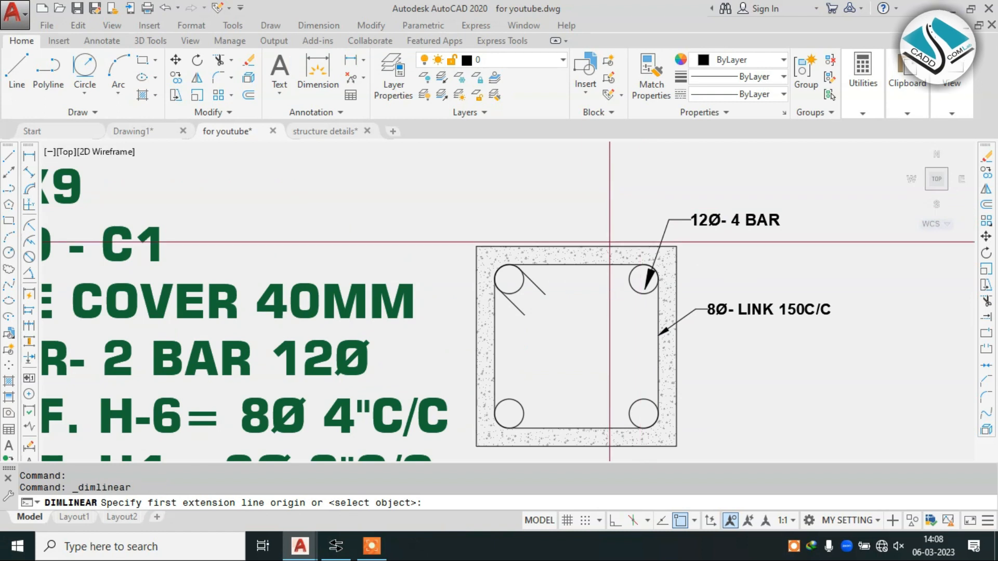
pyautogui.click(496, 344)
pyautogui.click(658, 343)
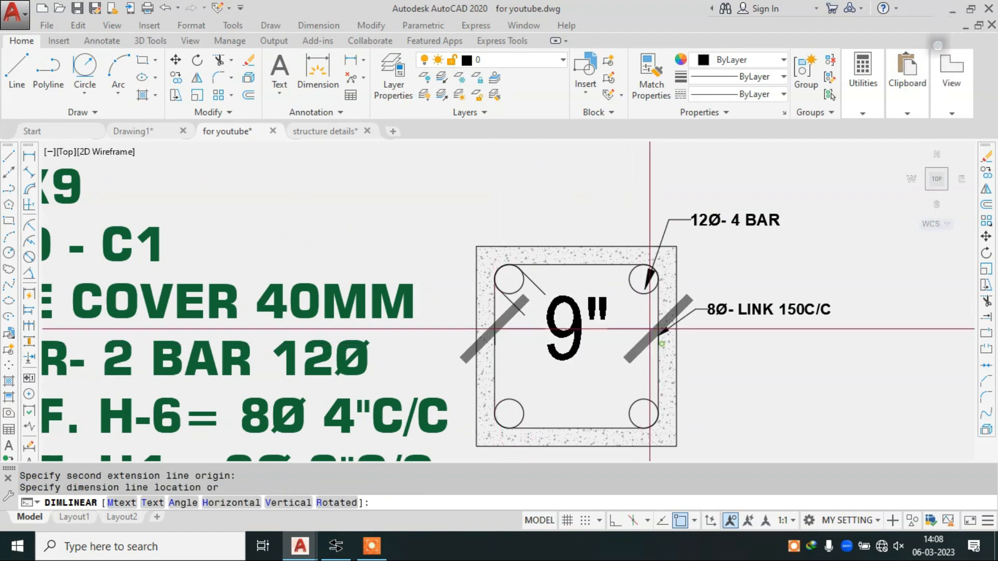
pyautogui.click(594, 191)
pyautogui.scroll(-2, 594, 210)
pyautogui.press('Escape')
# Add a linear dimension for the link's height and place it to the right of the bar and link labels
pyautogui.press('Return')
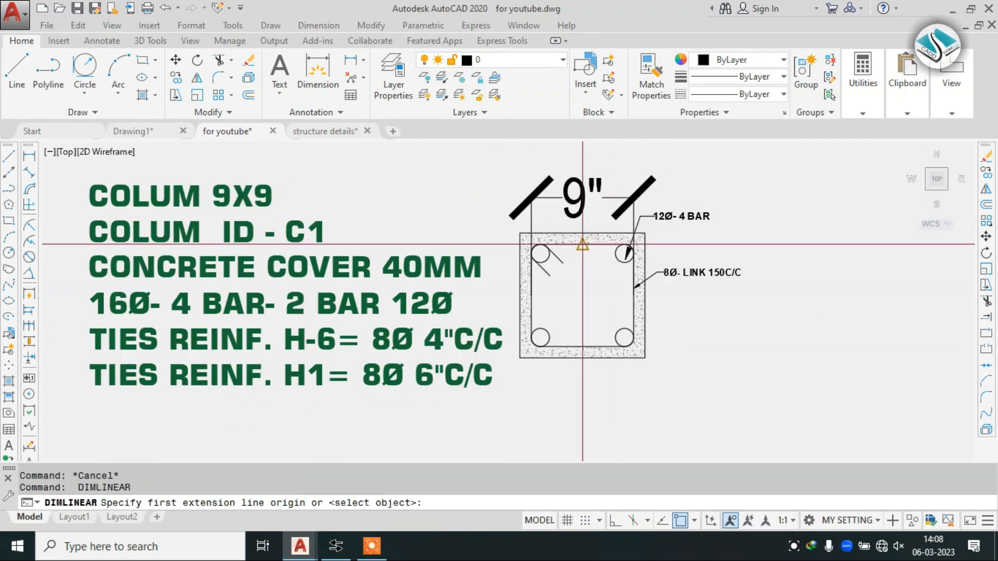
pyautogui.click(633, 245)
pyautogui.click(634, 346)
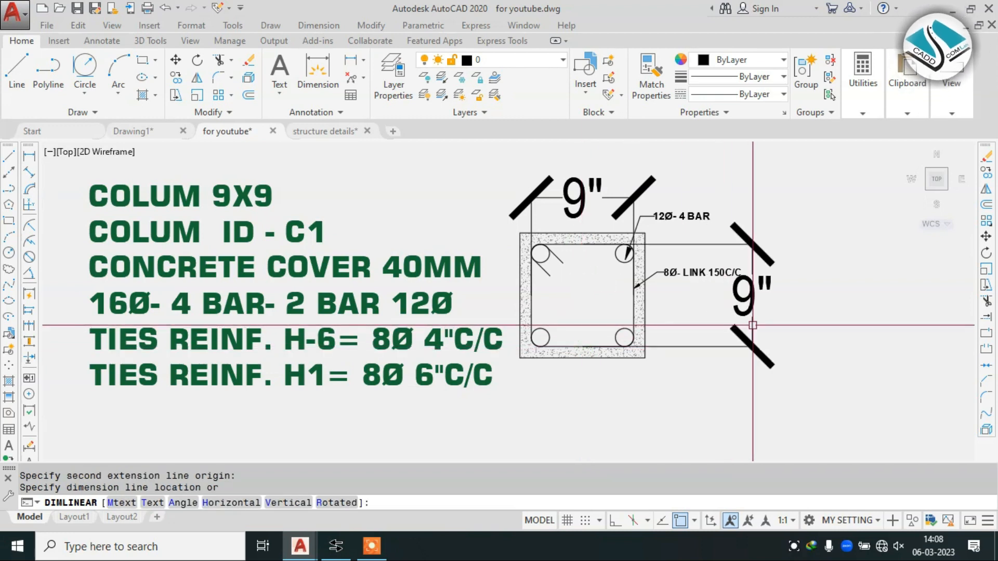
pyautogui.click(752, 311)
pyautogui.press('Escape')
pyautogui.press('Escape')
pyautogui.write('d')
pyautogui.press('Return')
pyautogui.press('Escape')
# Set the arrow size of the horizontal dimension above the section to 1" in its properties
pyautogui.click(620, 193)
pyautogui.click(560, 210)
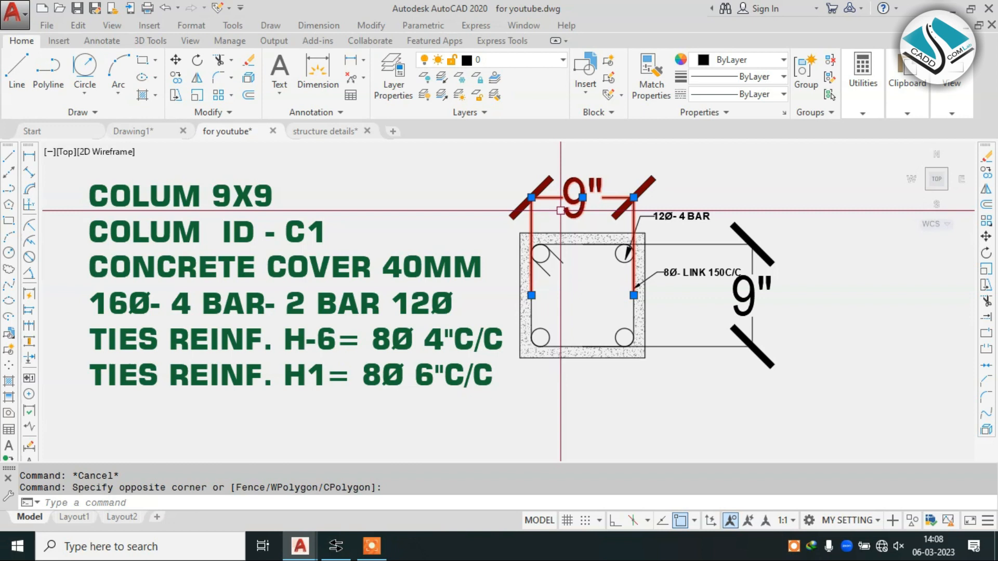
pyautogui.write('s')
pyautogui.press('BackSpace')
pyautogui.write('ch')
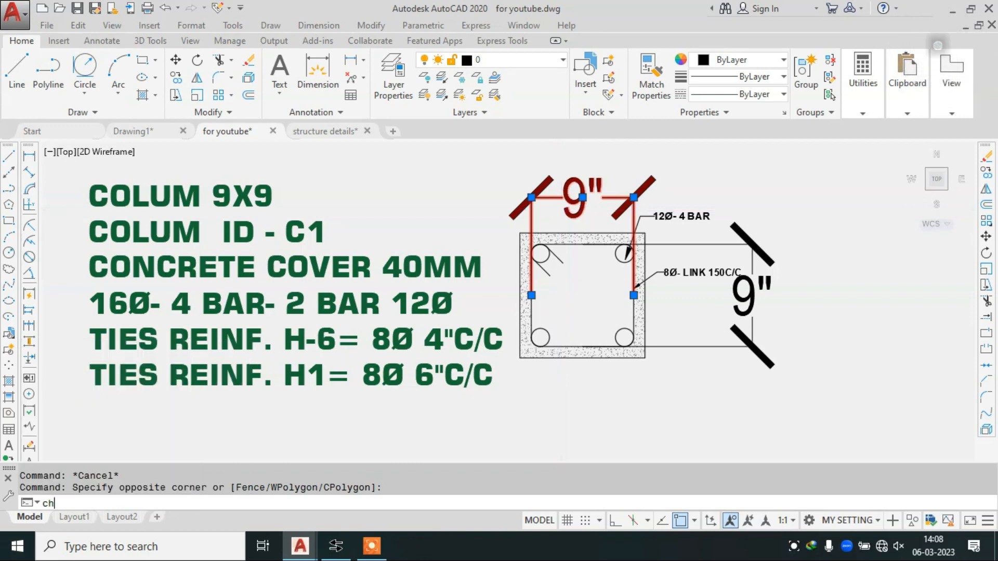
pyautogui.press('Return')
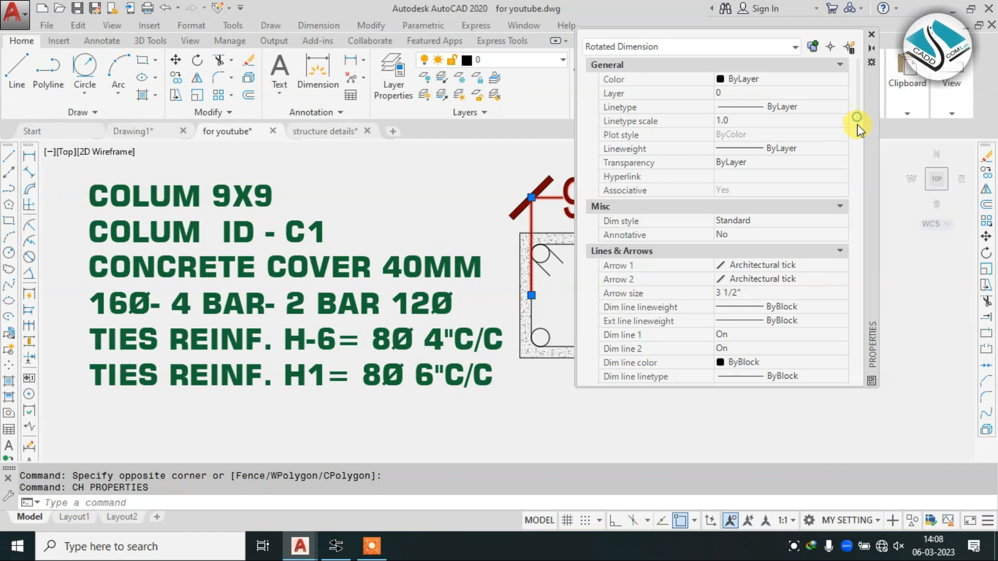
pyautogui.moveTo(856, 123); pyautogui.dragTo(856, 132)
pyautogui.click(744, 237)
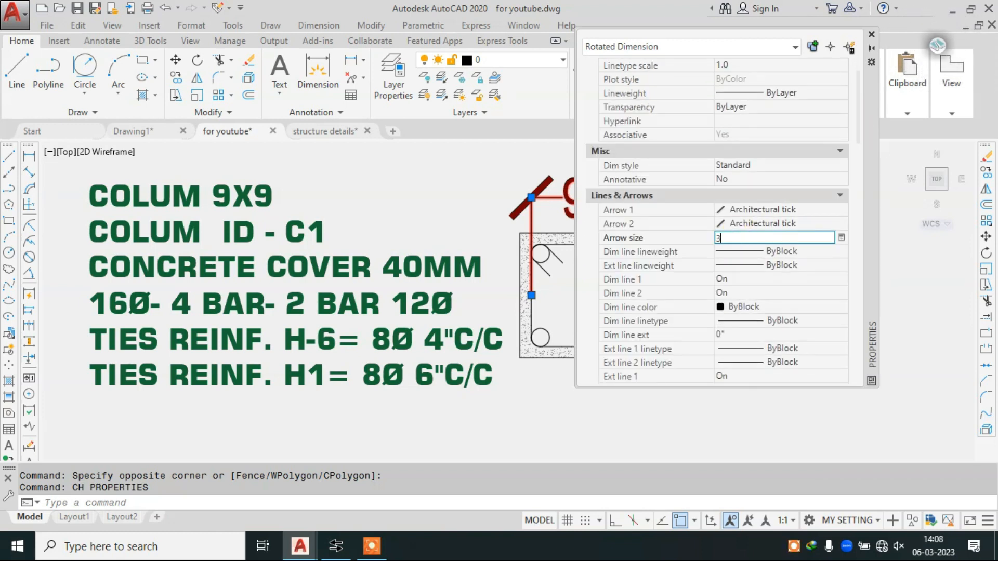
pyautogui.write('3"')
pyautogui.press('Return')
pyautogui.moveTo(501, 235); pyautogui.dragTo(374, 252, button='middle')
pyautogui.click(708, 238)
pyautogui.write('1')
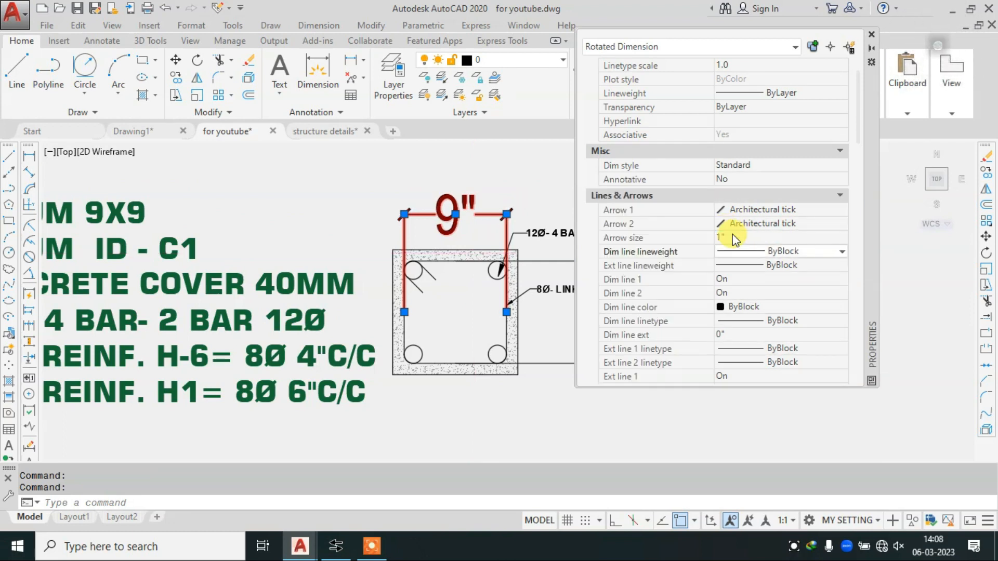
# Set the text height property of the horizontal dimension to 1/2" and close its properties
pyautogui.moveTo(863, 102); pyautogui.dragTo(855, 174)
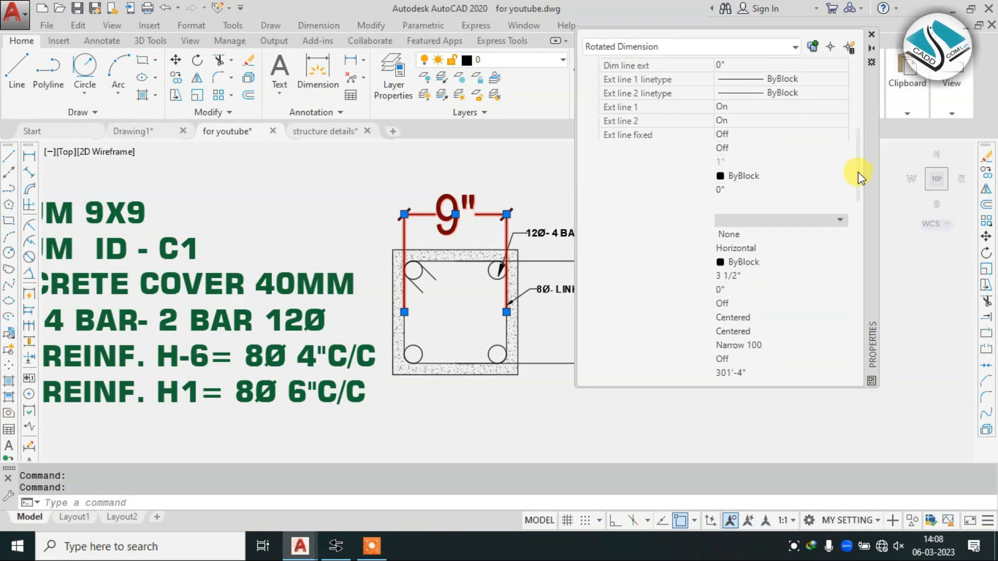
pyautogui.click(750, 264)
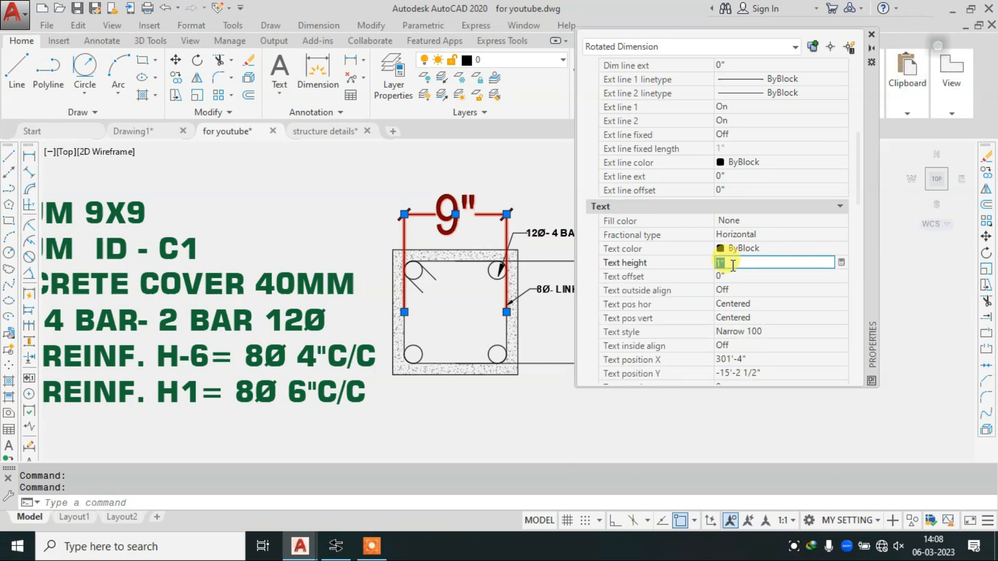
pyautogui.click(750, 276)
pyautogui.click(724, 262)
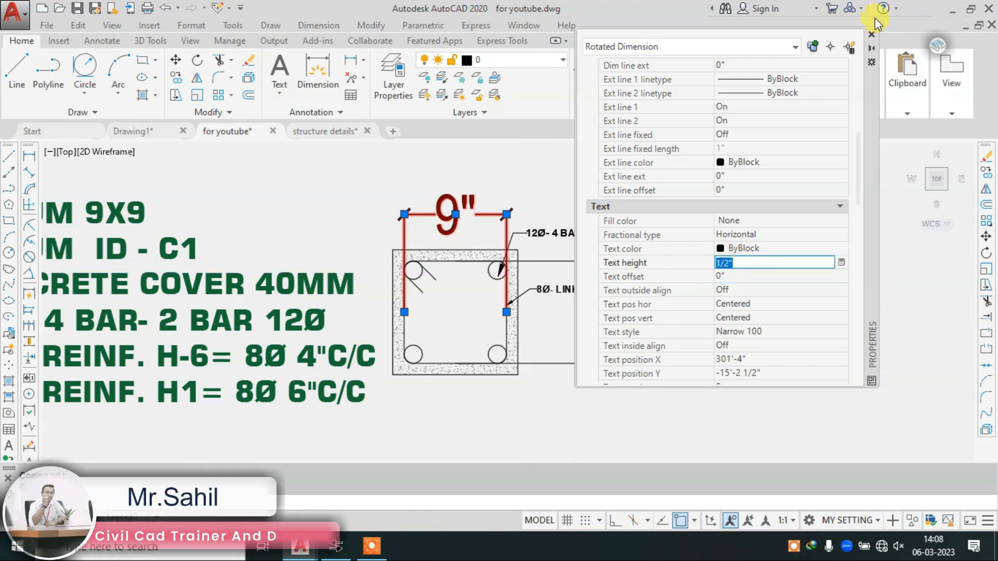
pyautogui.click(871, 34)
pyautogui.press('Escape')
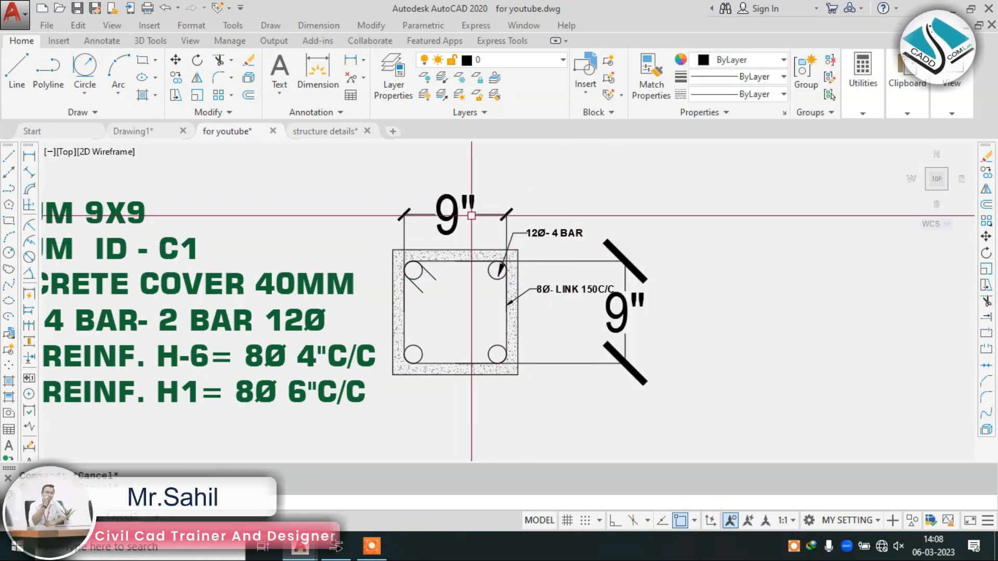
# Edit the horizontal dimension's text and set the height of all its characters to 2"
pyautogui.doubleClick(454, 213)
pyautogui.hotkey('ctrl', 'a')
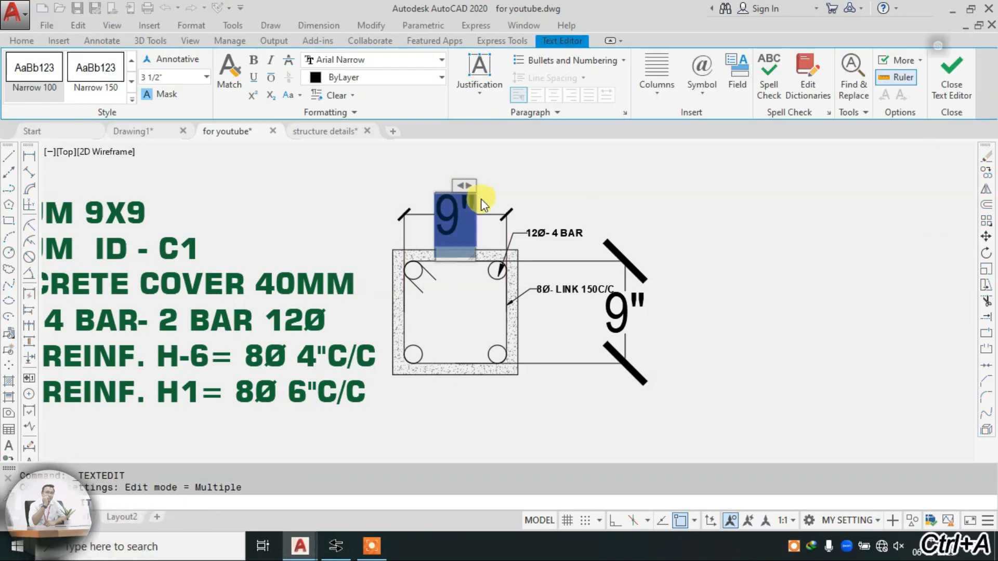
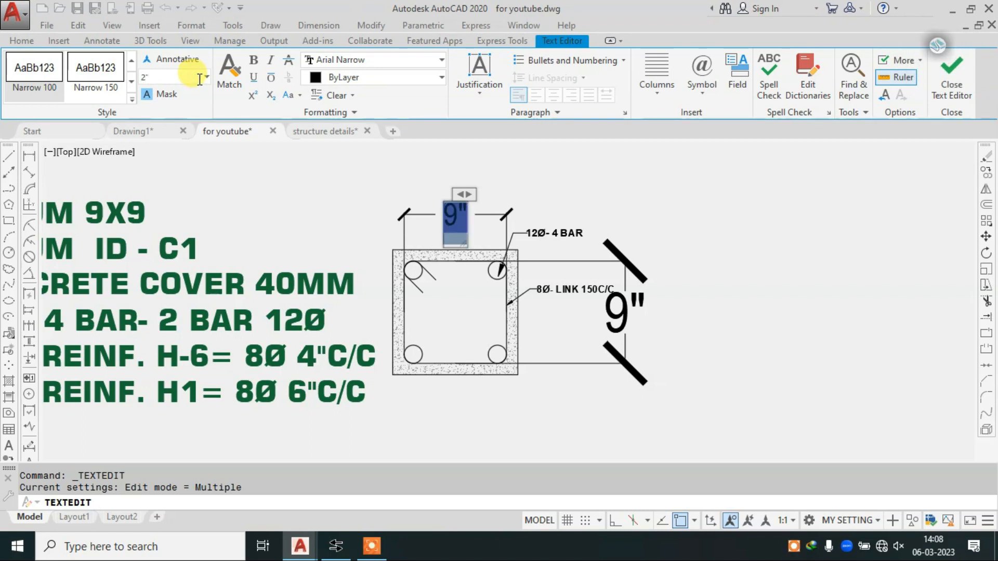
pyautogui.click(945, 68)
pyautogui.press('Escape')
pyautogui.scroll(2, 451, 214)
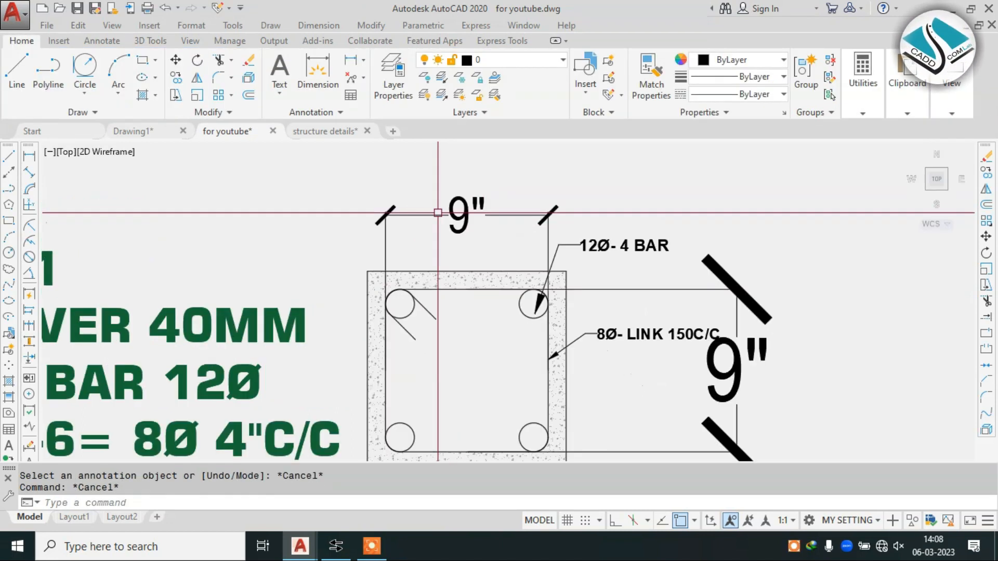
pyautogui.scroll(-2, 470, 153)
# Match the vertical dimension's properties to those of the horizontal dimension
pyautogui.press('Escape')
pyautogui.write('ma')
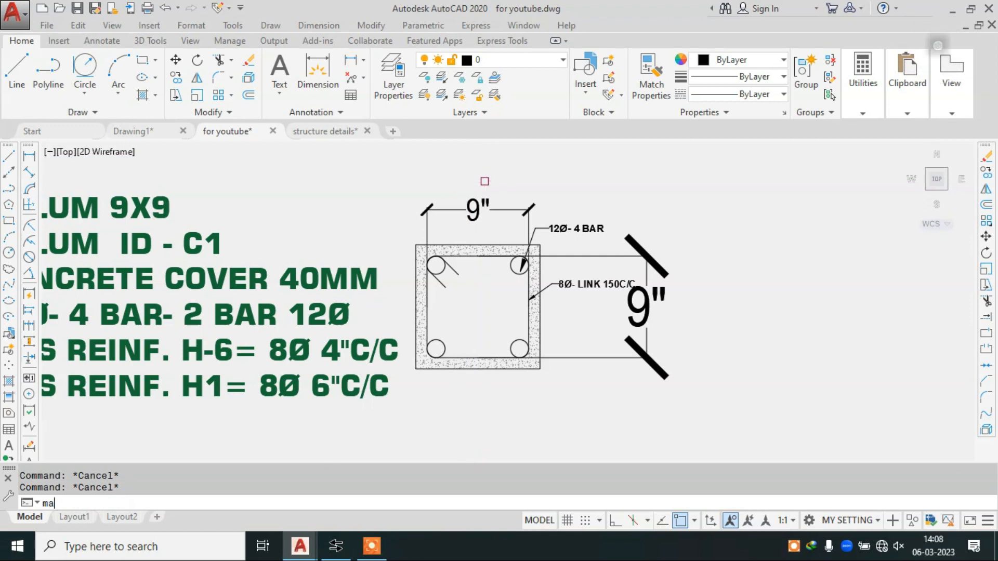
pyautogui.click(482, 207)
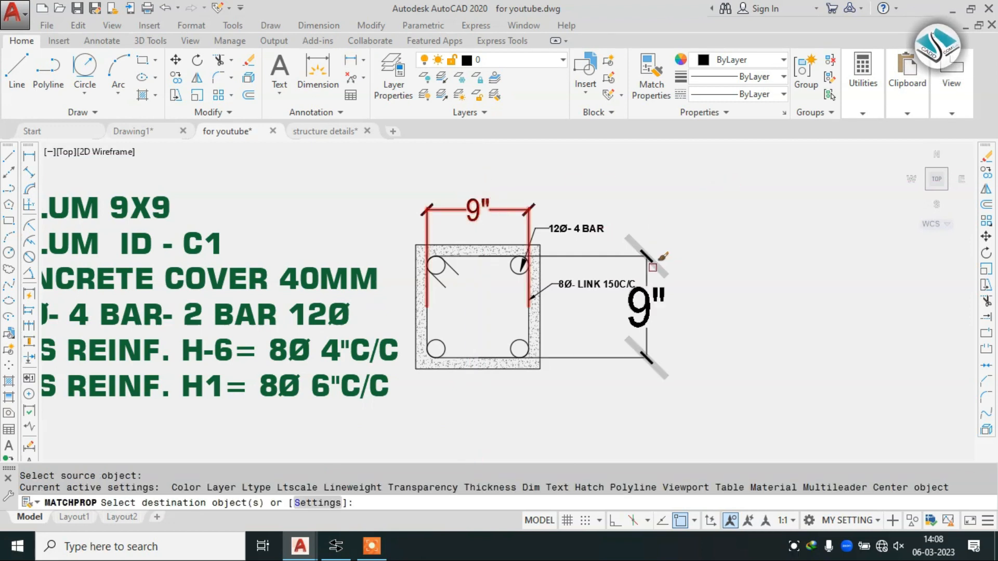
pyautogui.click(653, 267)
pyautogui.press('Escape')
# Edit the vertical dimension's text, set the height of all its characters to 2", and leave text editing
pyautogui.click(656, 295)
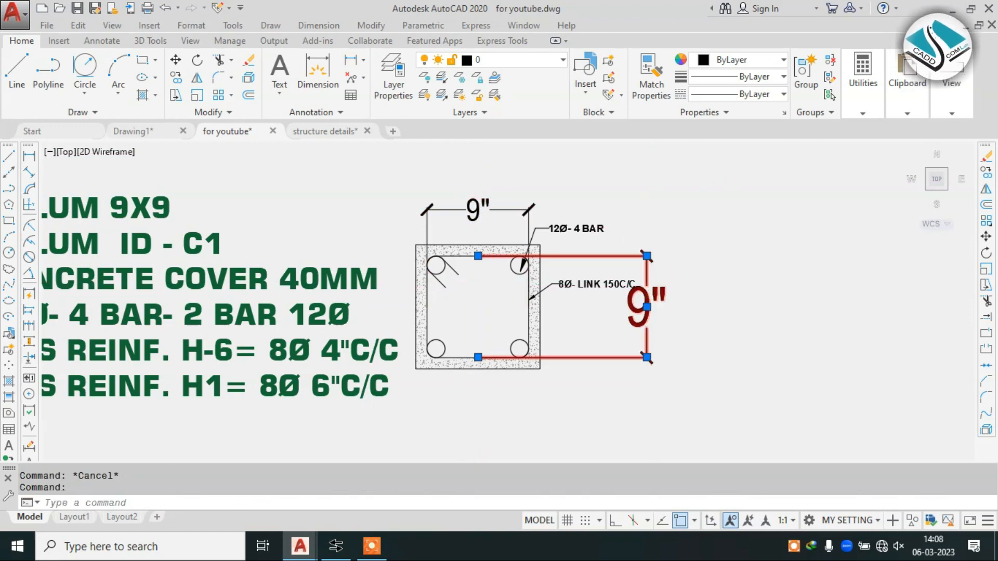
pyautogui.doubleClick(657, 295)
pyautogui.hotkey('ctrl', 'a')
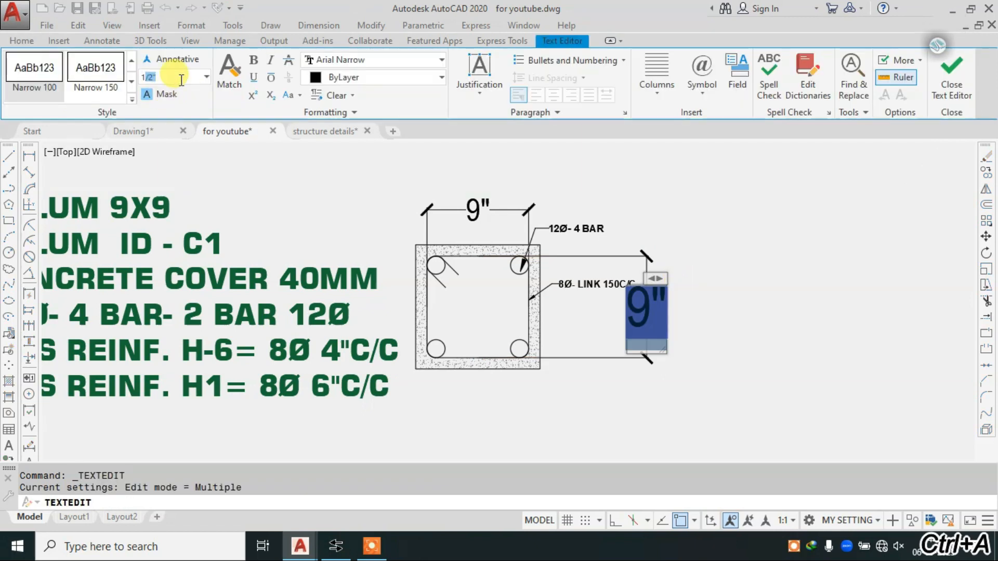
pyautogui.press('Return')
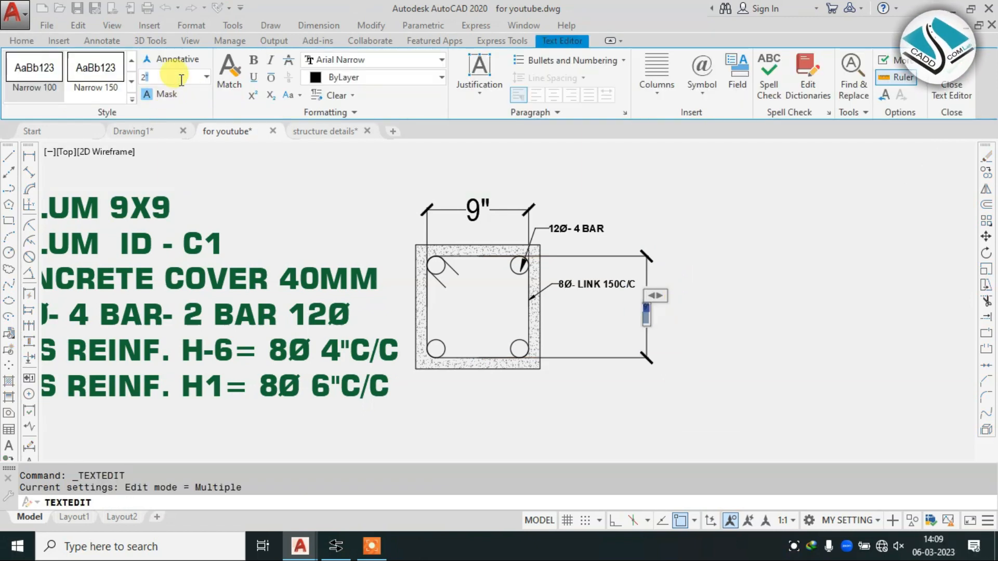
pyautogui.click(666, 161)
pyautogui.press('Escape')
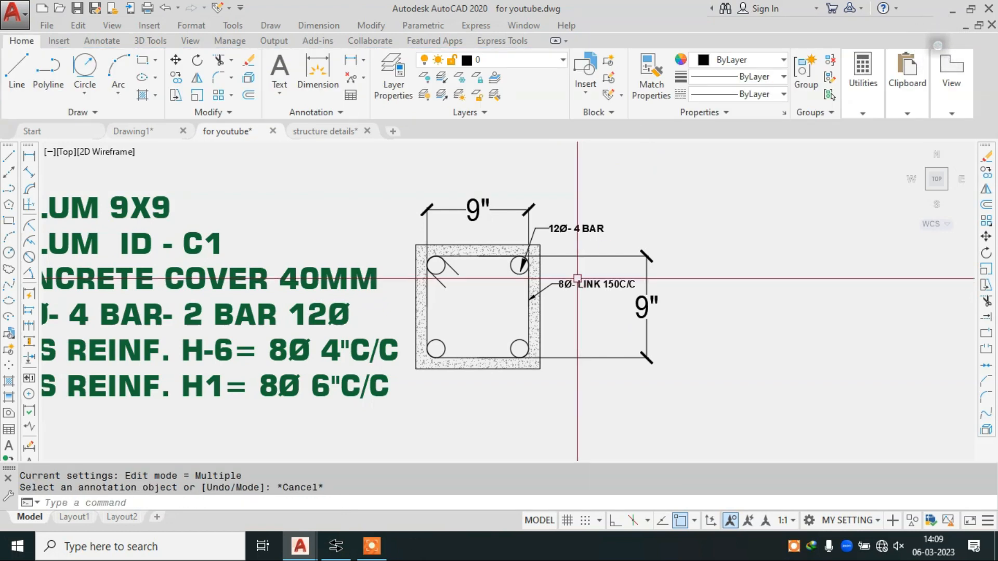
# After checking the reference section in structure details, start a gradient hatch in the for youtube drawing with both colours set to black (0,0,0)
pyautogui.moveTo(482, 272); pyautogui.dragTo(634, 262, button='middle')
pyautogui.scroll(2, 634, 263)
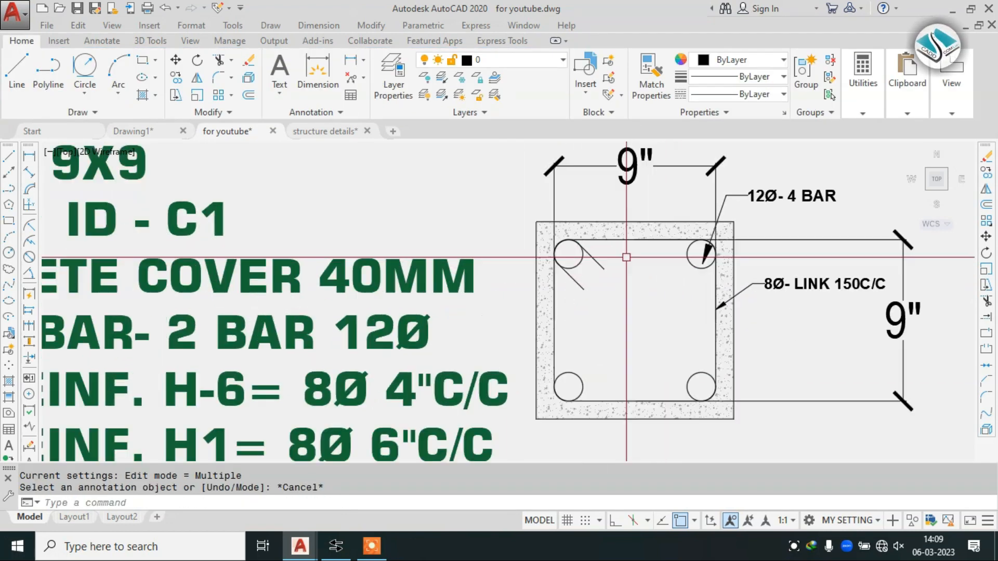
pyautogui.click(338, 137)
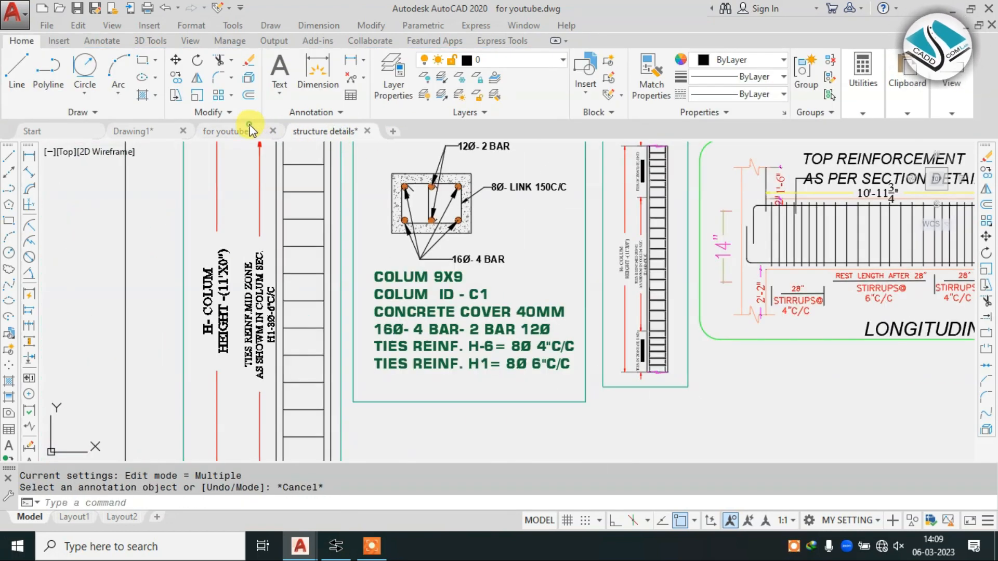
pyautogui.click(250, 126)
pyautogui.moveTo(691, 228); pyautogui.dragTo(566, 202, button='middle')
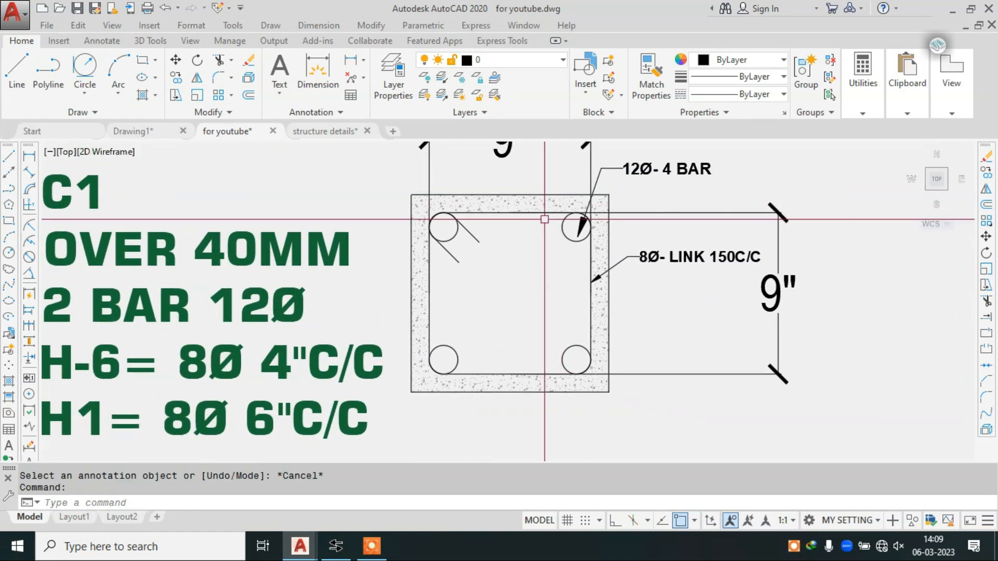
pyautogui.press('BackSpace')
pyautogui.write('gd')
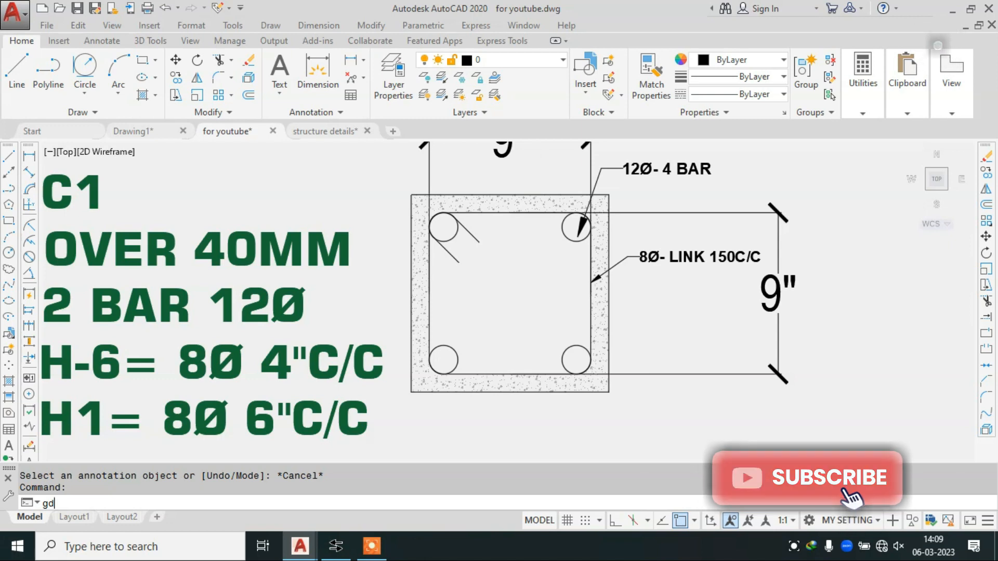
pyautogui.press('Return')
pyautogui.click(421, 83)
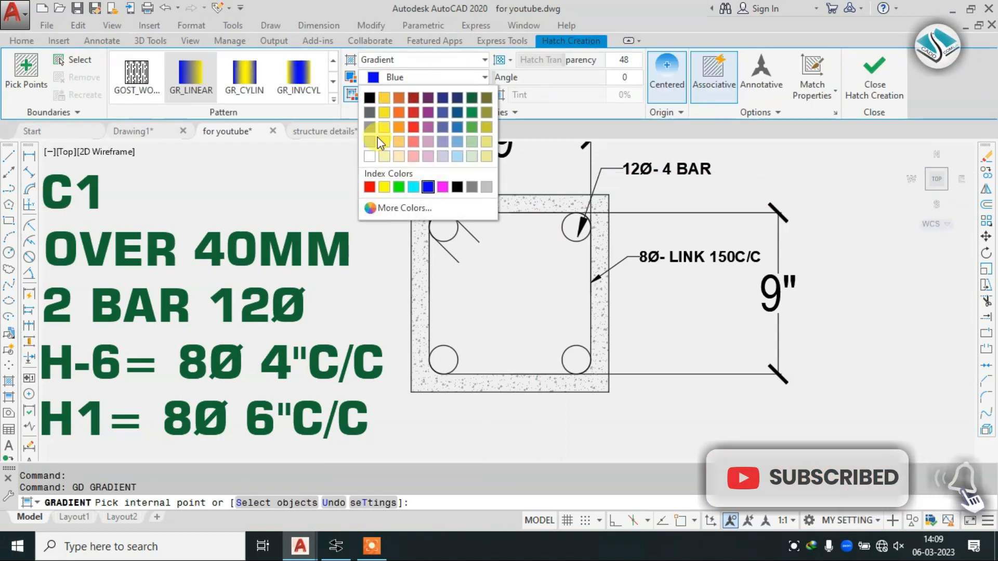
pyautogui.click(370, 97)
pyautogui.click(404, 94)
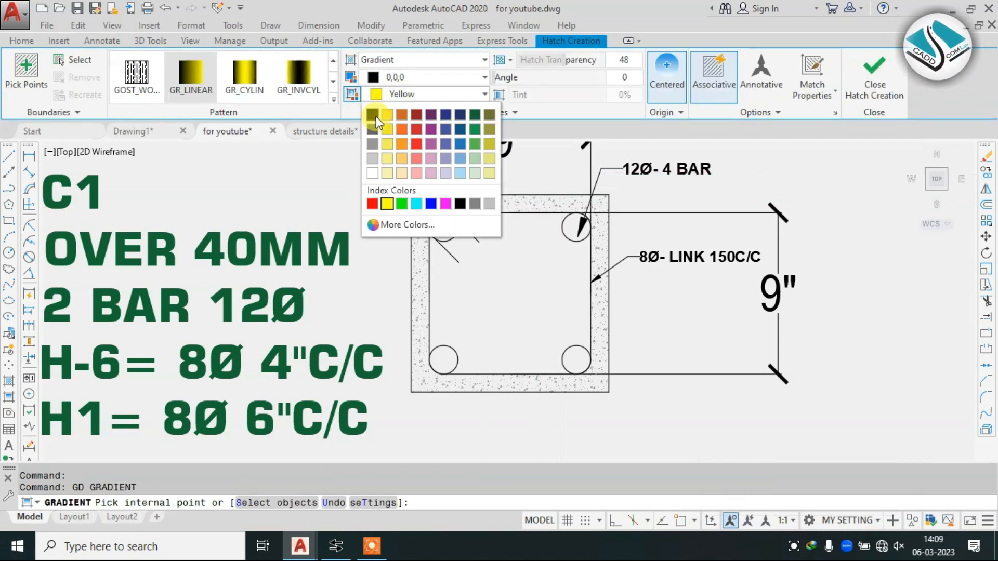
pyautogui.click(374, 118)
# Apply the black gradient fill to all four corner bar circles with a hatch transparency of 22
pyautogui.click(67, 59)
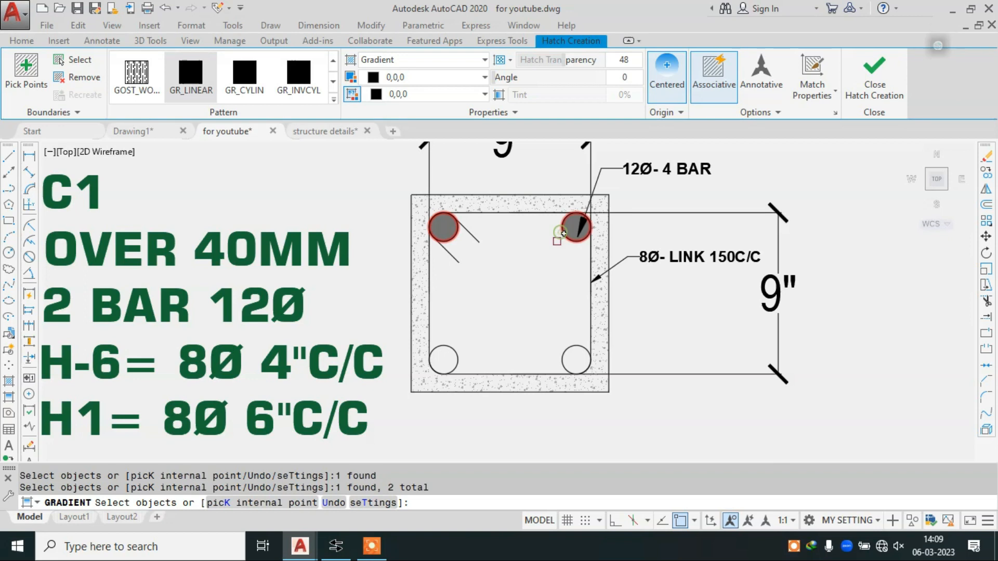
pyautogui.click(578, 349)
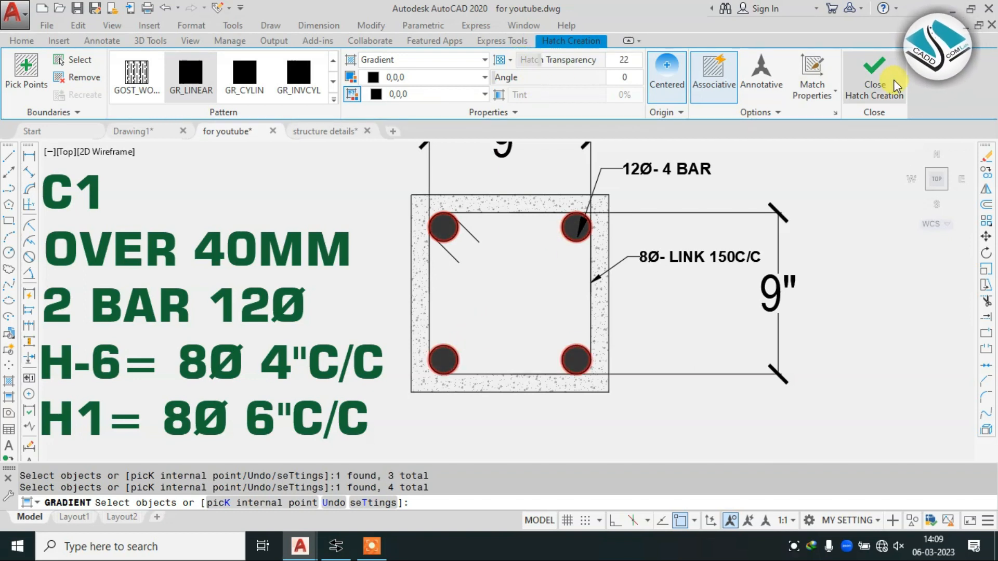
pyautogui.click(874, 73)
# Examine column C1 on the footing plan and compare the finished section detail with its specification note
pyautogui.scroll(-2, 512, 198)
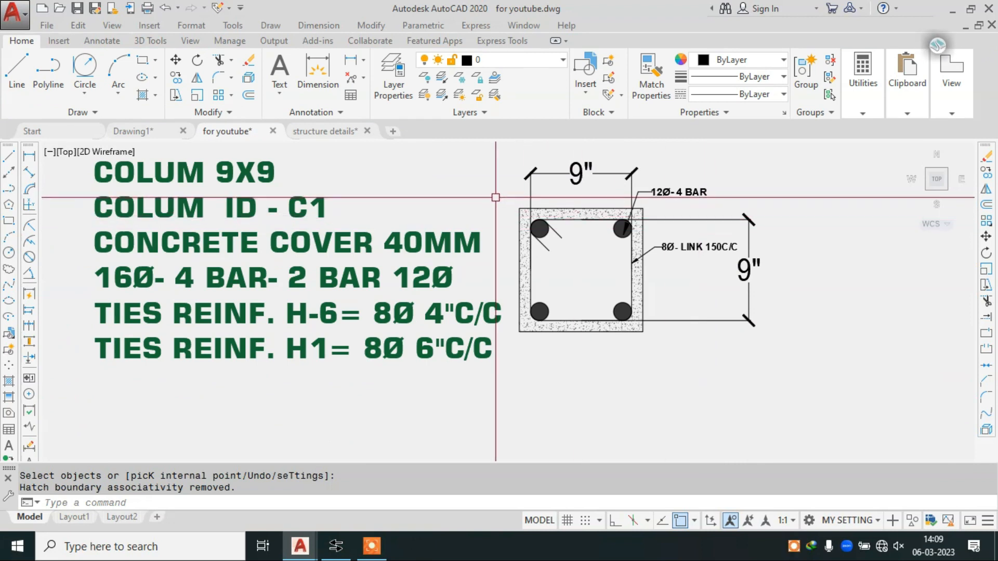
pyautogui.moveTo(444, 181); pyautogui.dragTo(507, 198, button='middle')
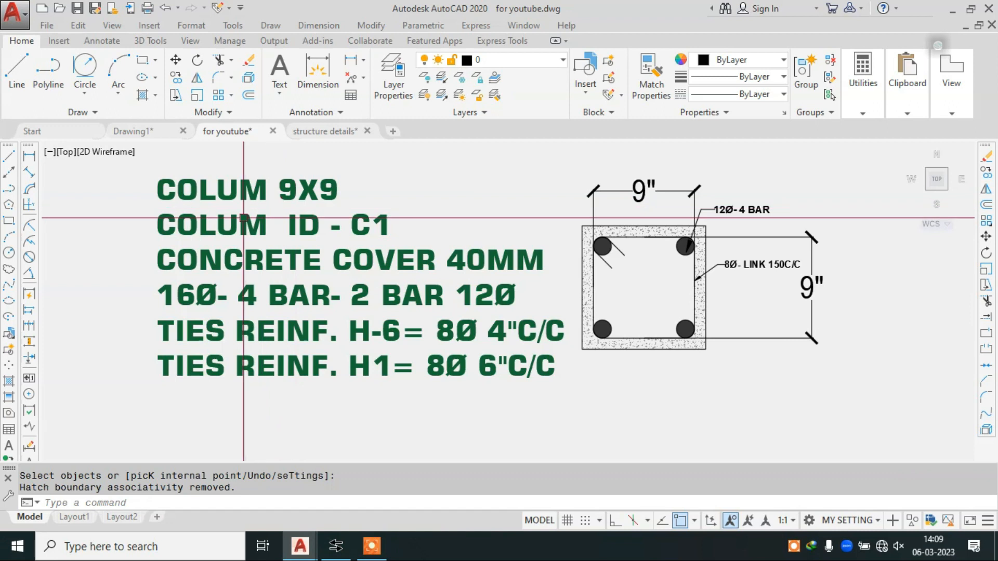
pyautogui.scroll(-12, 545, 234)
pyautogui.scroll(-2, 281, 287)
pyautogui.moveTo(130, 234); pyautogui.dragTo(324, 232, button='middle')
pyautogui.scroll(10, 323, 231)
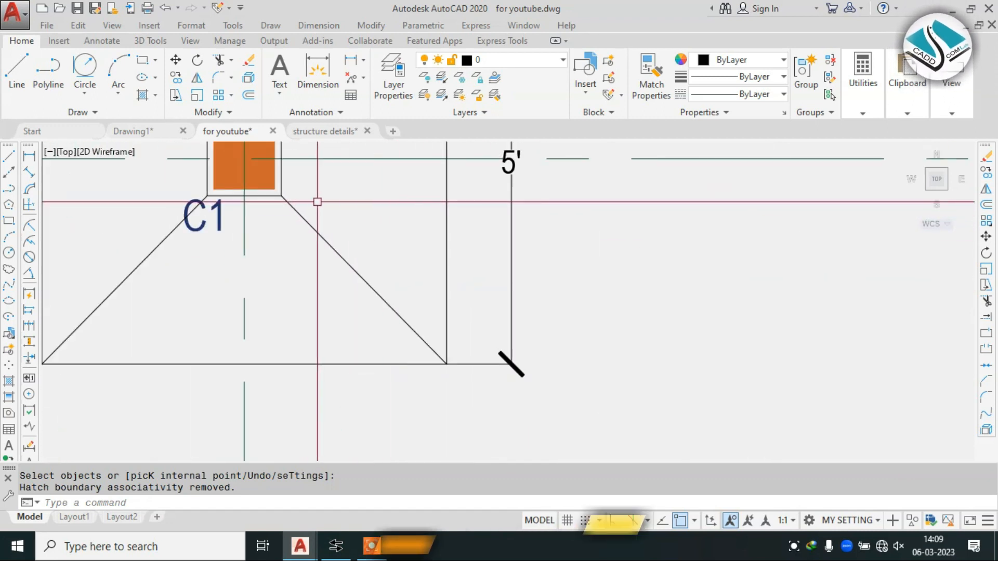
pyautogui.scroll(-13, 370, 219)
pyautogui.scroll(12, 467, 267)
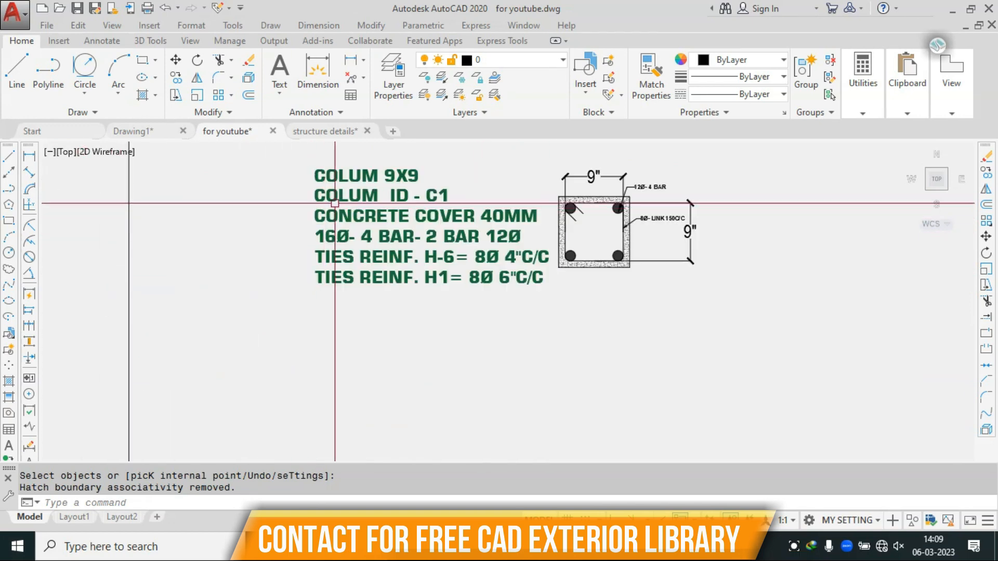
pyautogui.scroll(4, 698, 200)
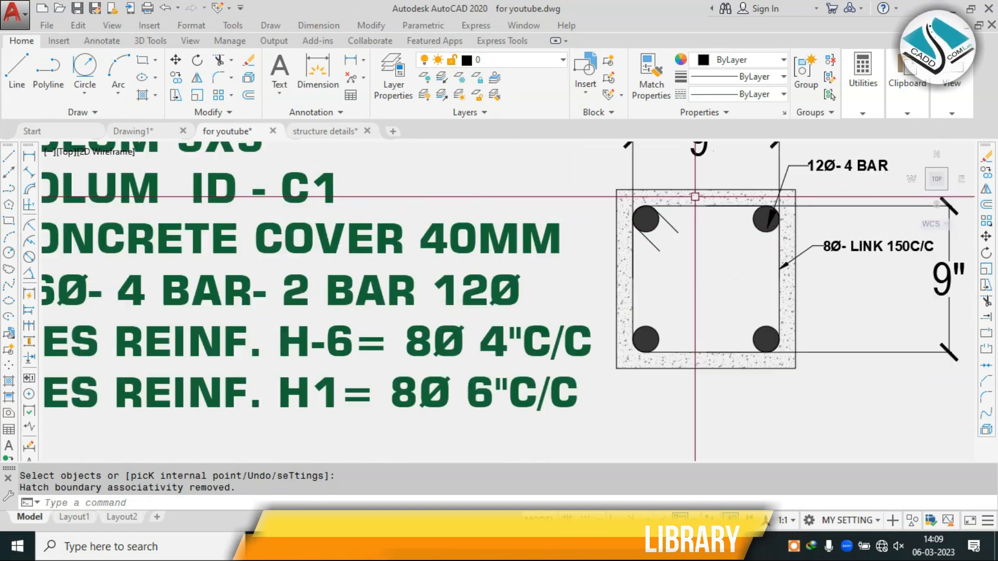
pyautogui.scroll(-4, 697, 228)
pyautogui.scroll(4, 488, 254)
pyautogui.scroll(-4, 505, 263)
# Open the specification note for editing and set the diameter of its 4 BAR entry to 12Ø
pyautogui.moveTo(505, 263); pyautogui.dragTo(464, 289, button='middle')
pyautogui.click(466, 298)
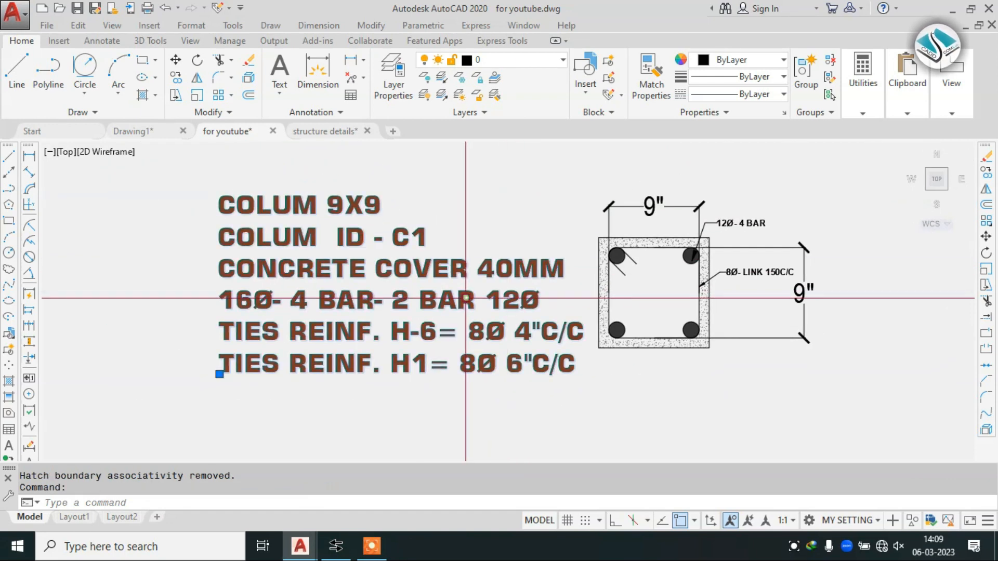
pyautogui.doubleClick(465, 298)
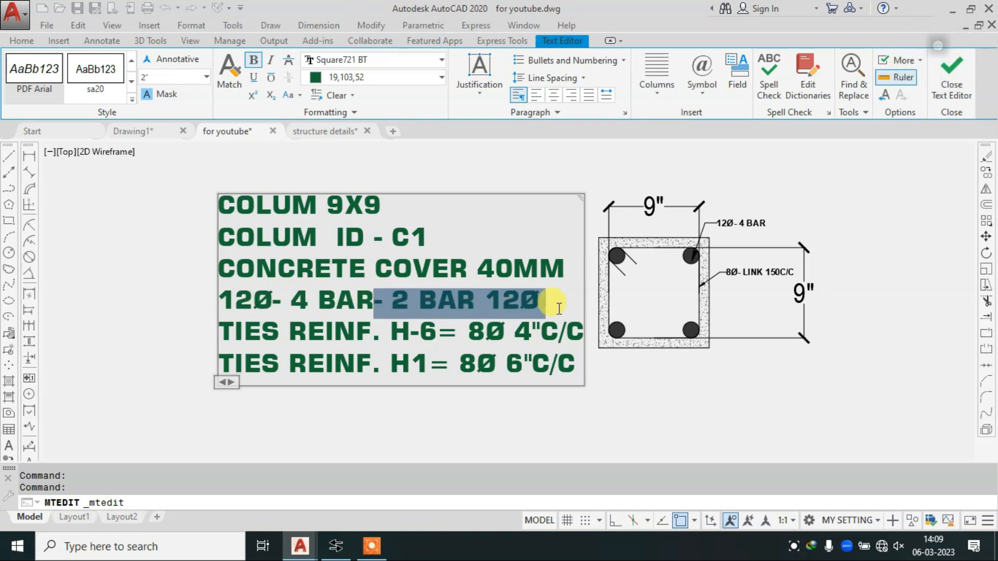
# Remove "- 2 BAR 12Ø" from the column notes, insert a line break before "H-6= 8Ø 4"C/C", and finish editing the text
pyautogui.press('Delete')
pyautogui.press('Delete')
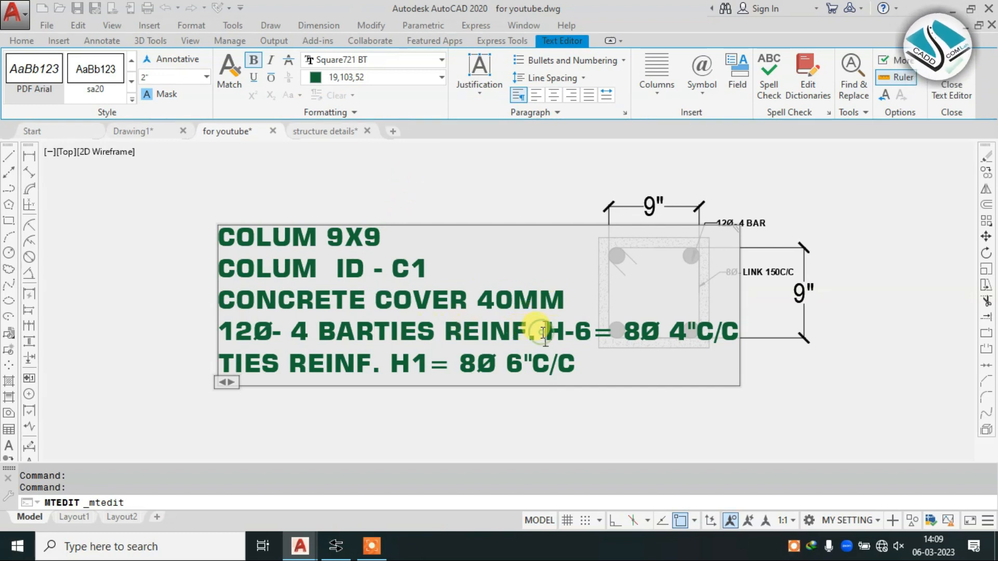
pyautogui.press('Return')
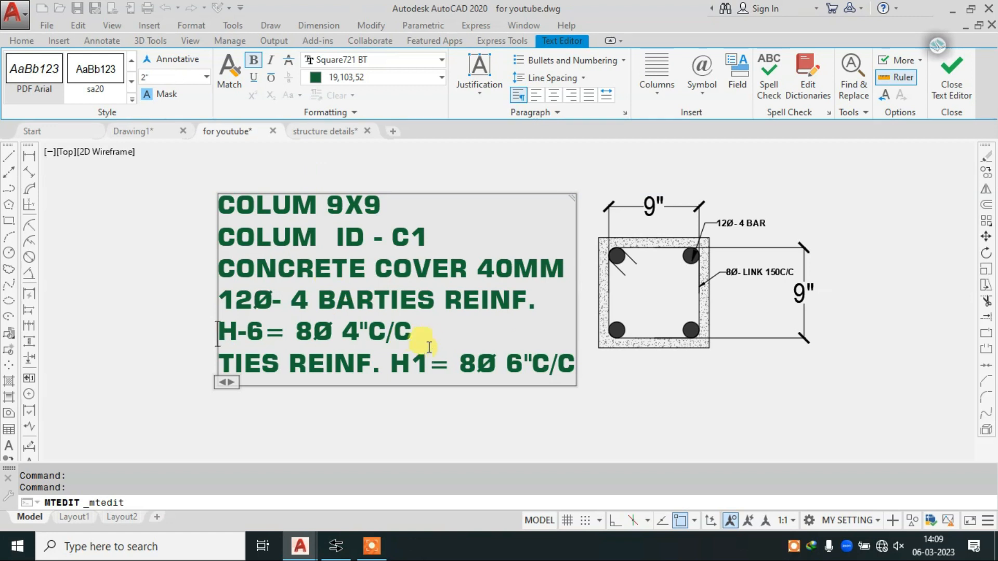
pyautogui.press('Escape')
pyautogui.press('Escape')
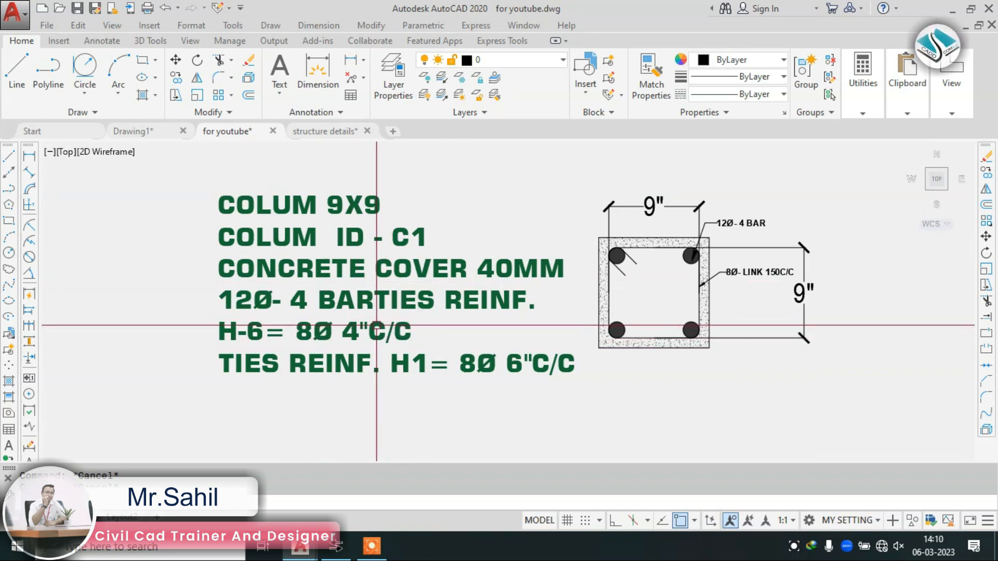
# Draw a rectangular frame around the column notes and the dimensioned column section
pyautogui.scroll(-5, 416, 313)
pyautogui.scroll(3, 485, 312)
pyautogui.write('rec')
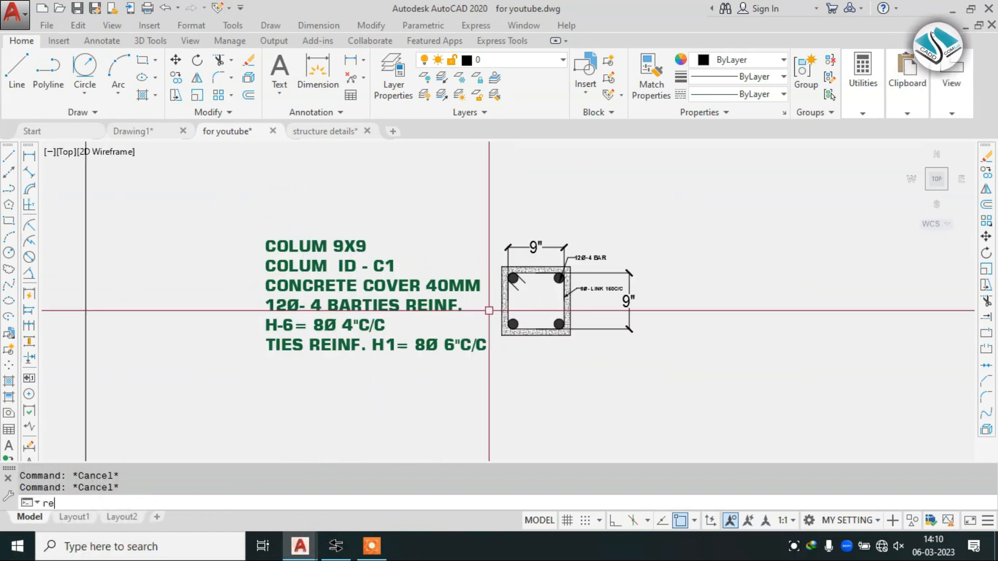
pyautogui.press('Return')
pyautogui.click(235, 215)
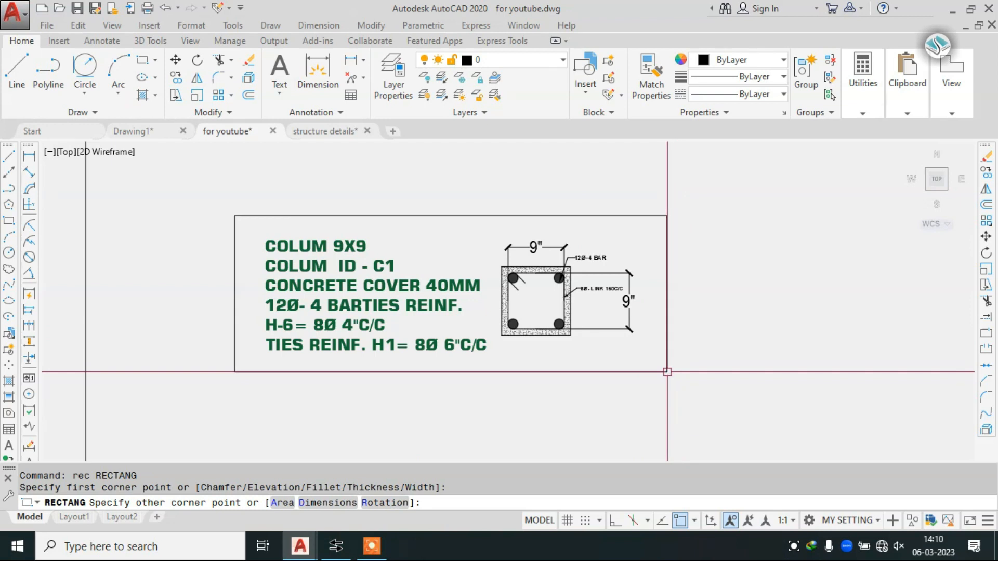
pyautogui.click(670, 371)
pyautogui.scroll(-4, 538, 273)
pyautogui.press('Escape')
pyautogui.scroll(4, 567, 280)
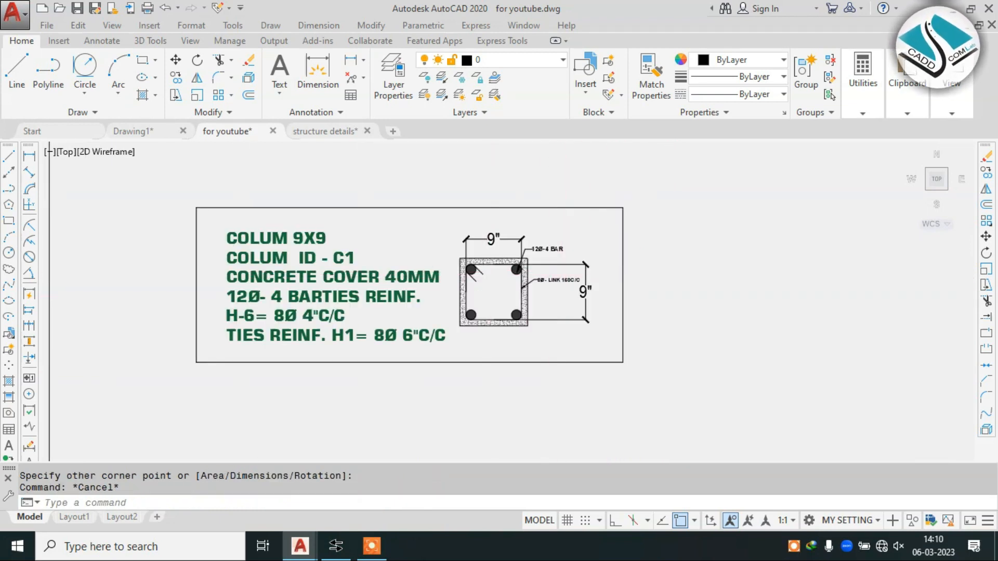
pyautogui.scroll(2, 488, 272)
pyautogui.scroll(-4, 453, 270)
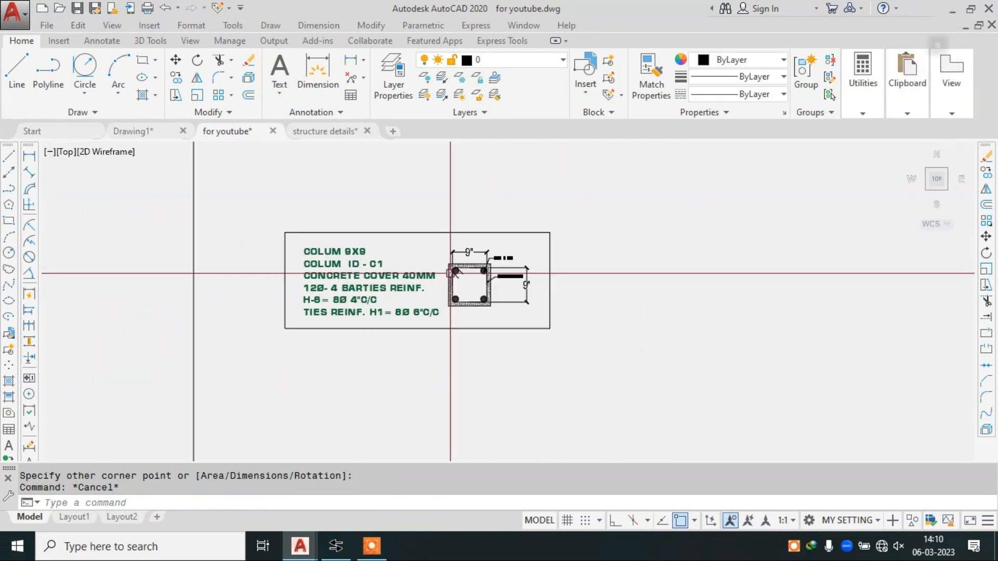
pyautogui.scroll(-2, 450, 273)
# Switch to the structure details drawing and examine the floor beam sections with their bar sizes and stirrups
pyautogui.click(323, 131)
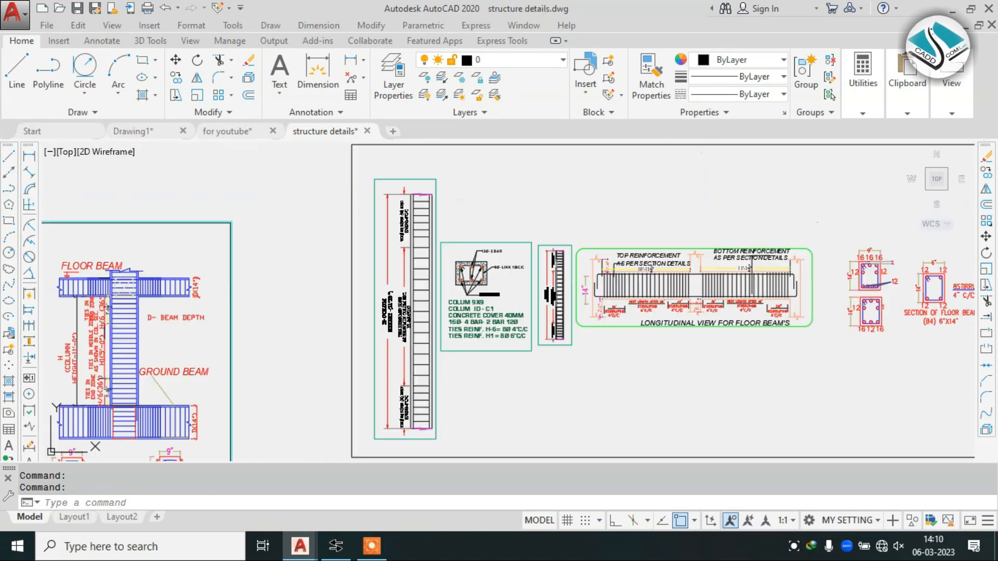
pyautogui.moveTo(553, 311); pyautogui.dragTo(276, 312, button='middle')
pyautogui.scroll(5, 632, 301)
pyautogui.scroll(3, 727, 219)
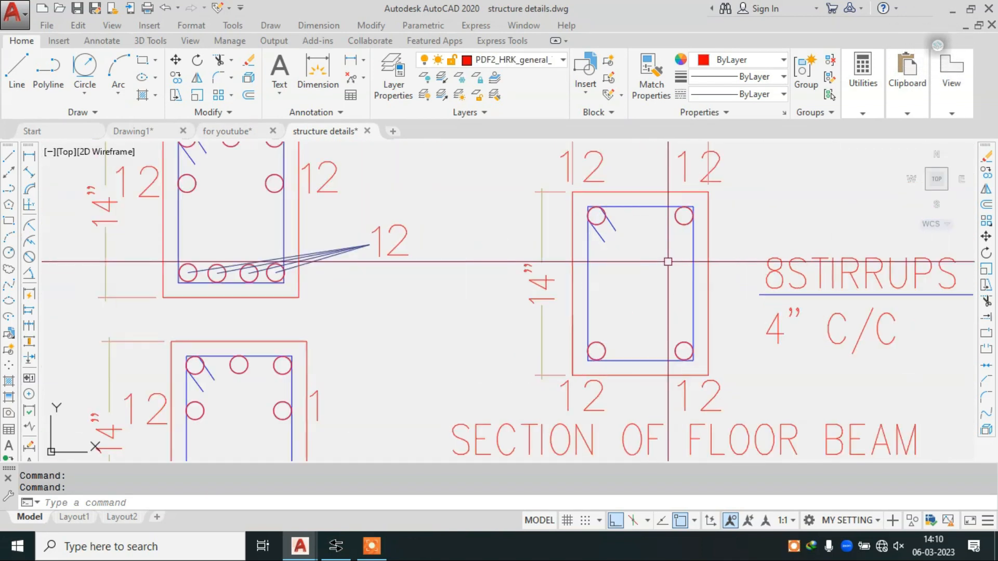
pyautogui.scroll(-2, 645, 270)
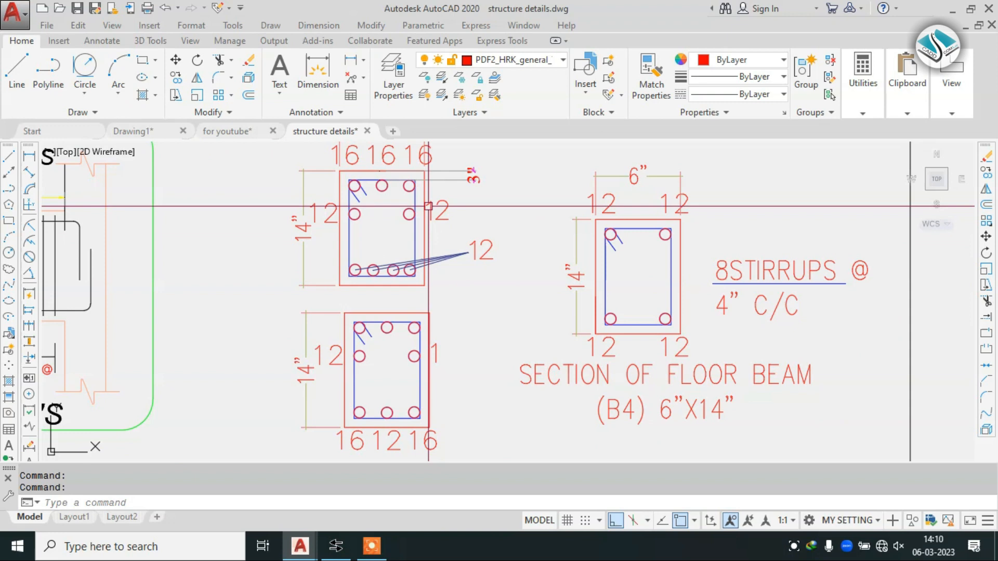
pyautogui.scroll(2, 381, 194)
pyautogui.moveTo(381, 195); pyautogui.dragTo(516, 219, button='middle')
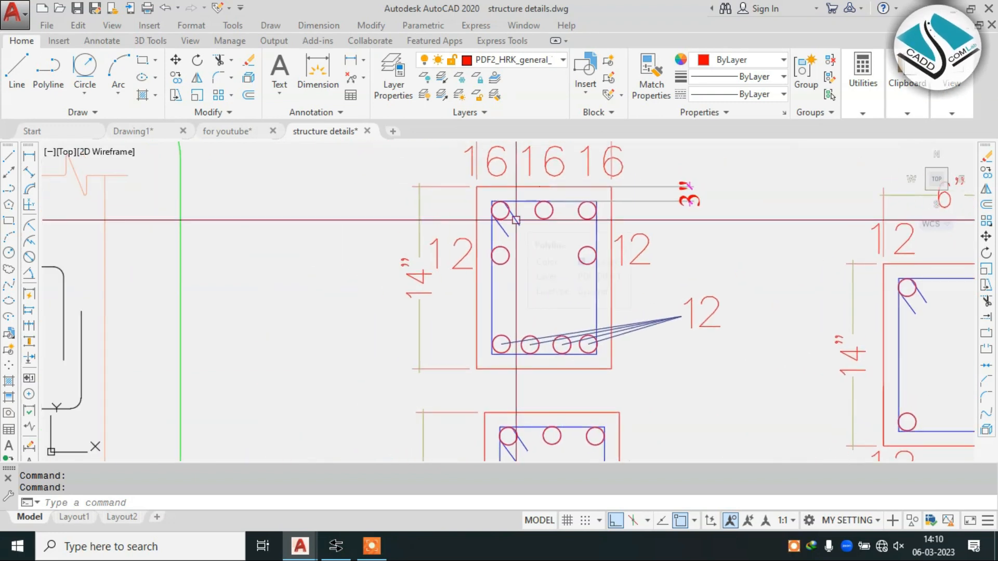
pyautogui.scroll(-3, 516, 219)
pyautogui.scroll(3, 531, 241)
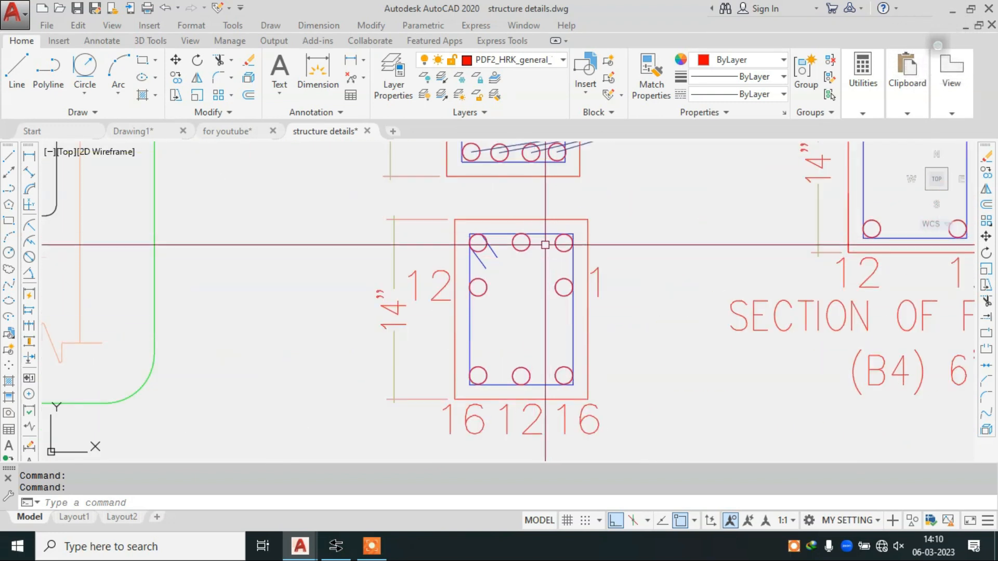
pyautogui.scroll(-5, 539, 328)
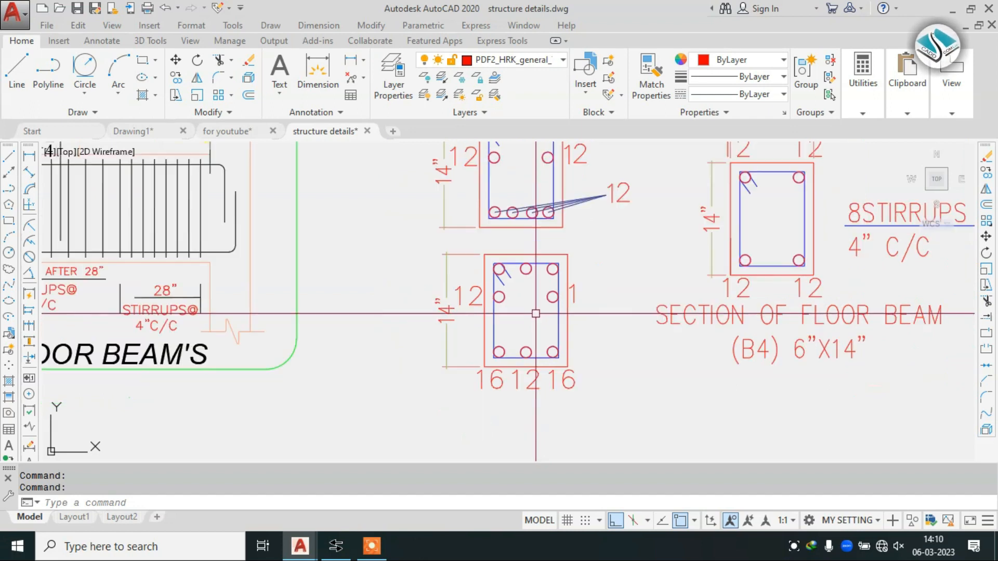
# Examine the column elevation in the structure details drawing, including its tie zones and height notes
pyautogui.moveTo(162, 255); pyautogui.dragTo(599, 283, button='middle')
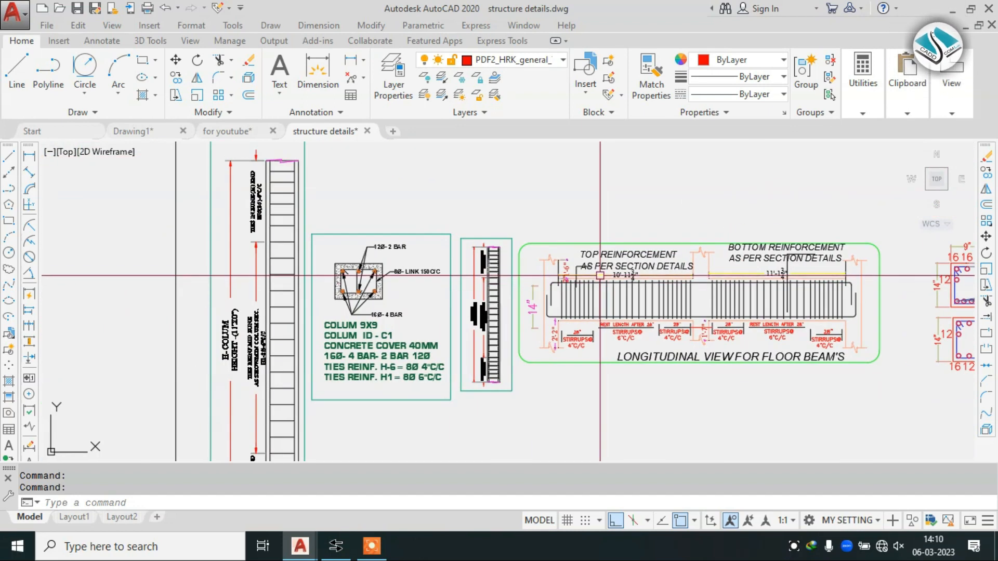
pyautogui.moveTo(293, 267); pyautogui.dragTo(468, 190, button='middle')
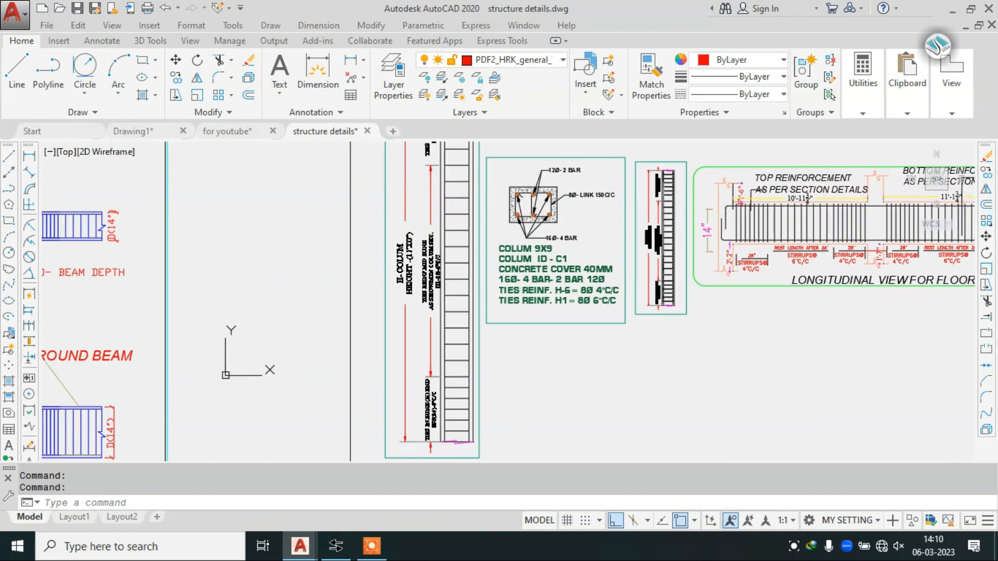
pyautogui.scroll(2, 467, 190)
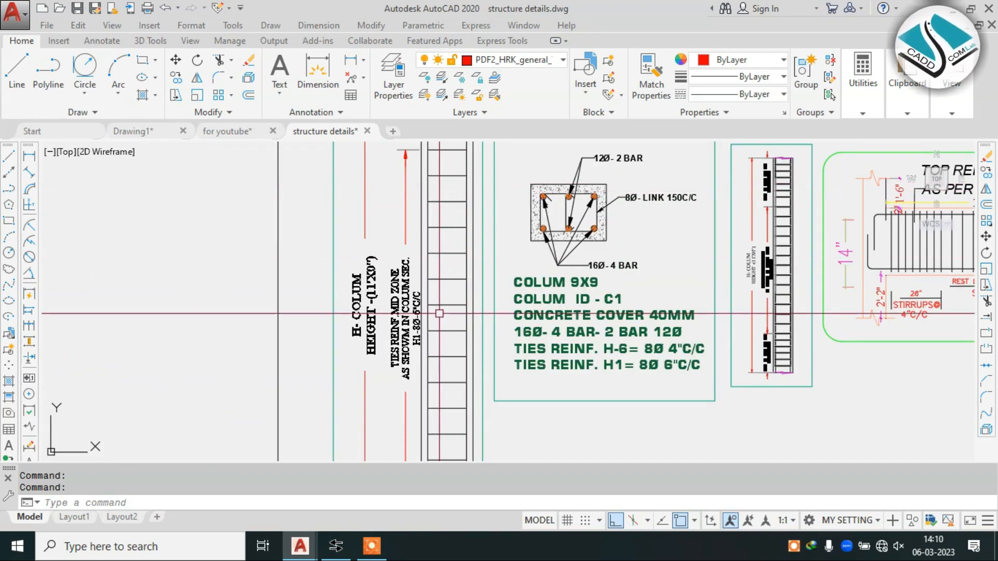
pyautogui.scroll(-3, 454, 377)
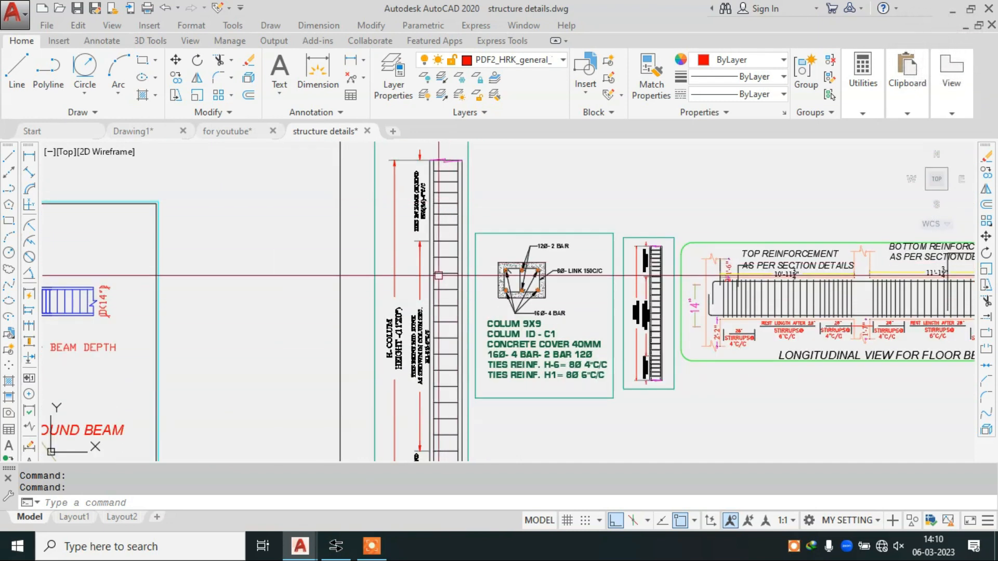
pyautogui.moveTo(427, 408); pyautogui.dragTo(465, 348, button='middle')
pyautogui.scroll(-3, 465, 348)
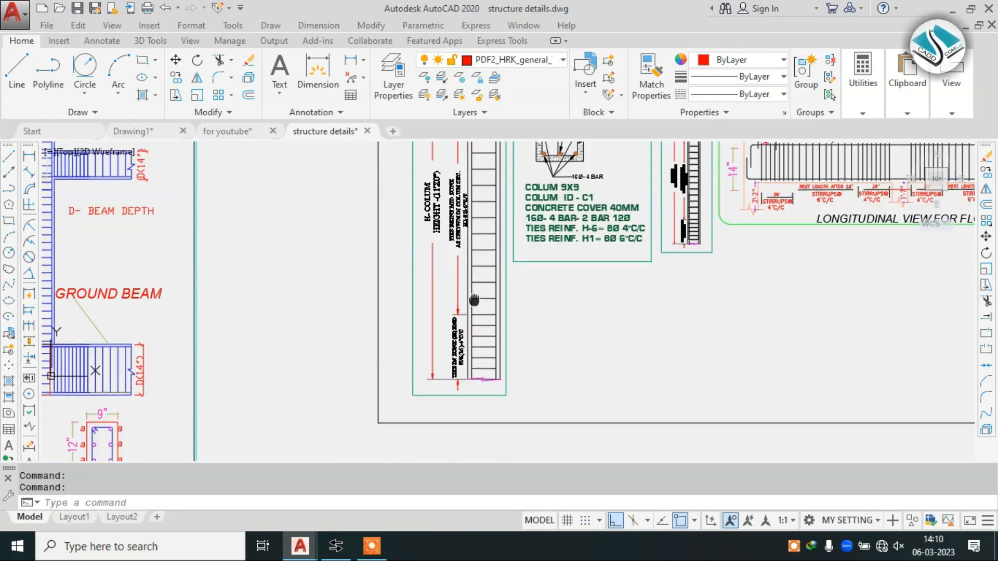
pyautogui.scroll(3, 502, 265)
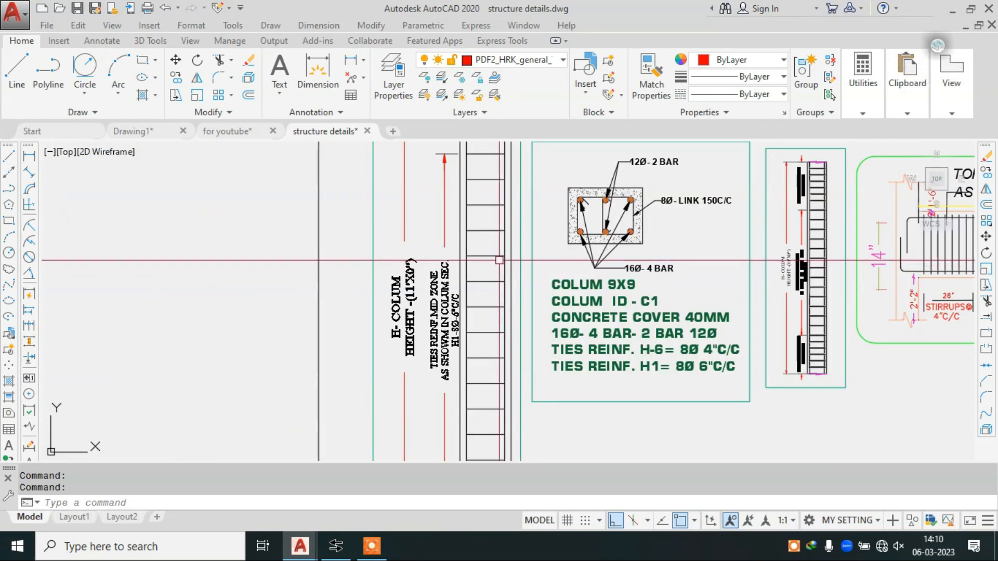
pyautogui.scroll(-4, 499, 260)
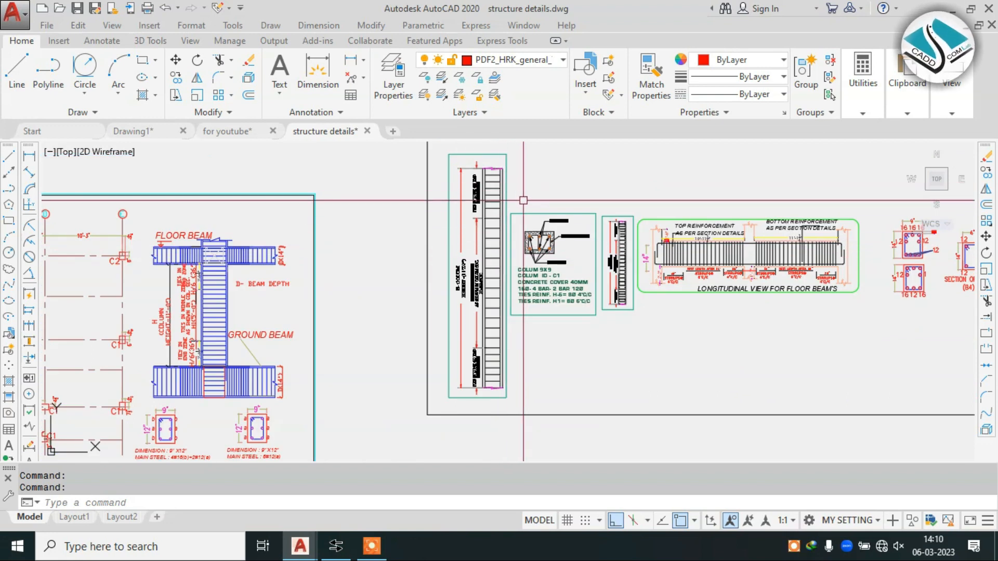
# Add a vertical linear dimension over the full height of the large column elevation, placed outside its frame
pyautogui.press('Escape')
pyautogui.click(325, 25)
pyautogui.click(337, 62)
pyautogui.scroll(8, 540, 215)
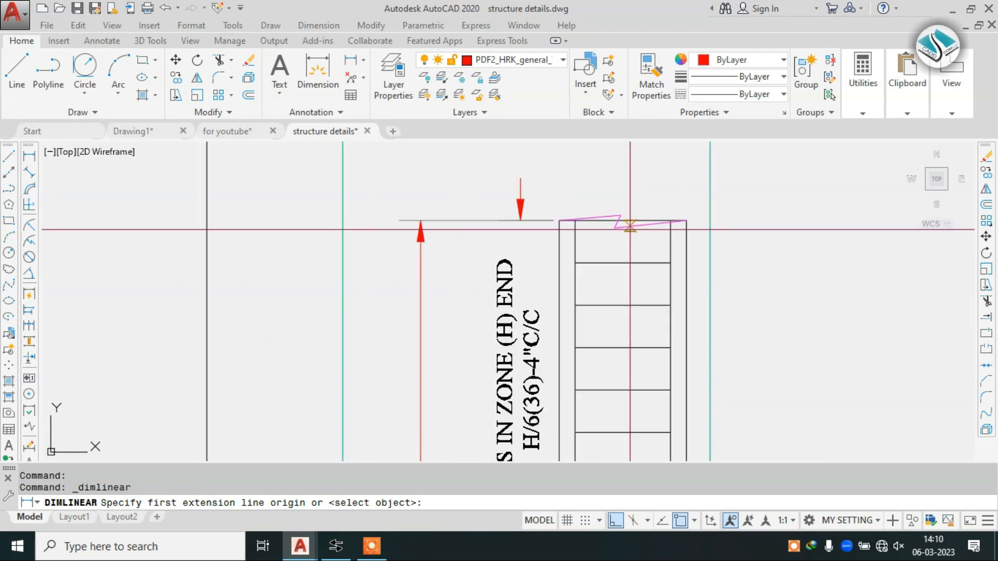
pyautogui.click(539, 215)
pyautogui.scroll(-6, 539, 215)
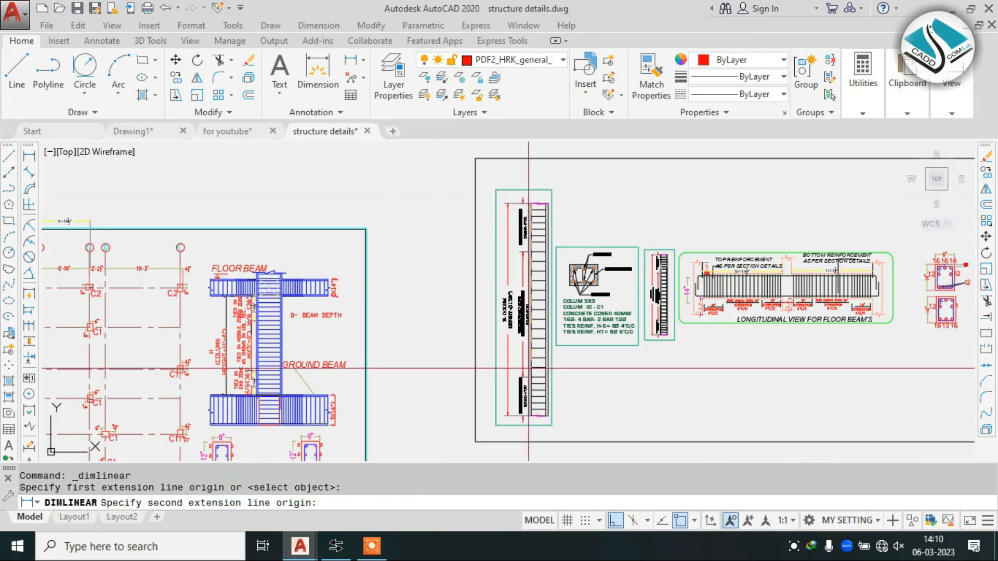
pyautogui.scroll(6, 475, 432)
pyautogui.click(479, 438)
pyautogui.scroll(-4, 478, 438)
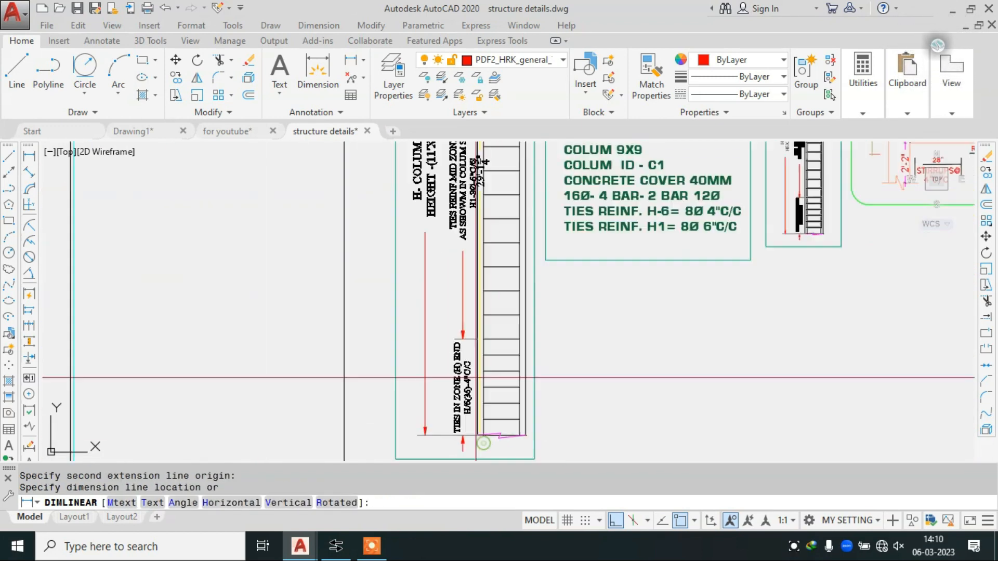
pyautogui.click(366, 283)
pyautogui.moveTo(445, 283); pyautogui.dragTo(457, 335, button='middle')
pyautogui.press('Escape')
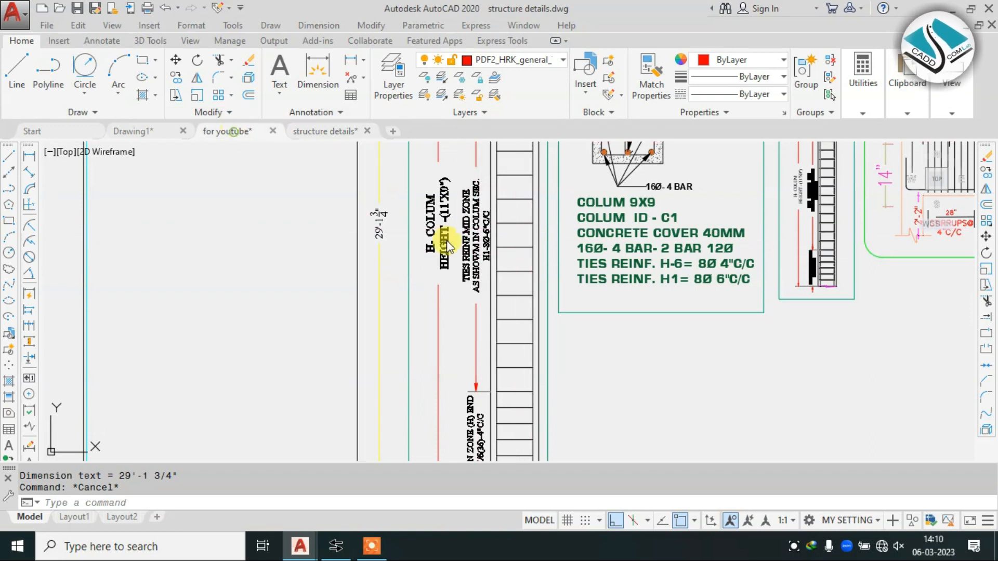
# Return to the for youtube drawing and copy the column section with its dimensions and labels to the right of the framed detail
pyautogui.hotkey('ctrl', 'Tab')
pyautogui.scroll(4, 513, 229)
pyautogui.click(546, 257)
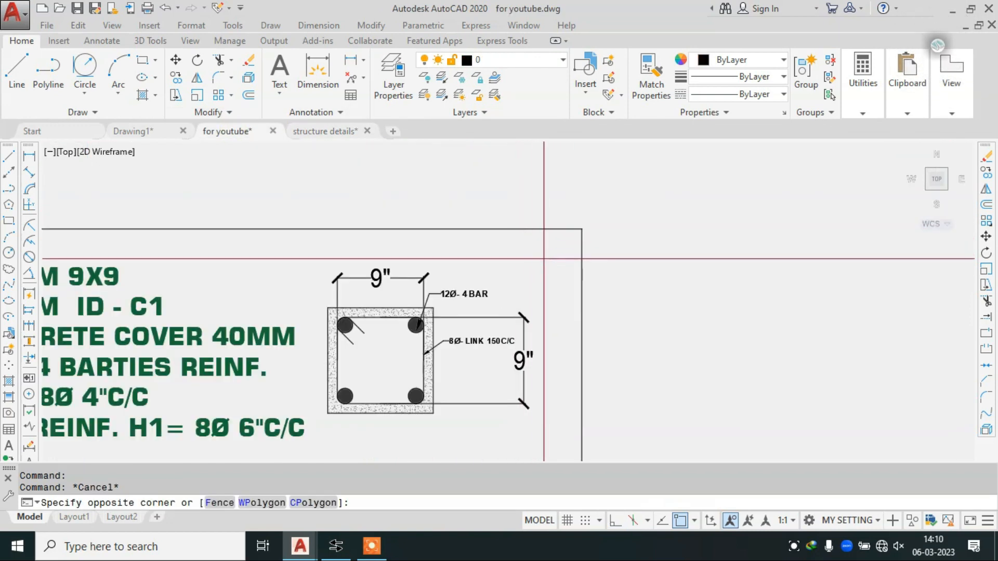
pyautogui.click(321, 450)
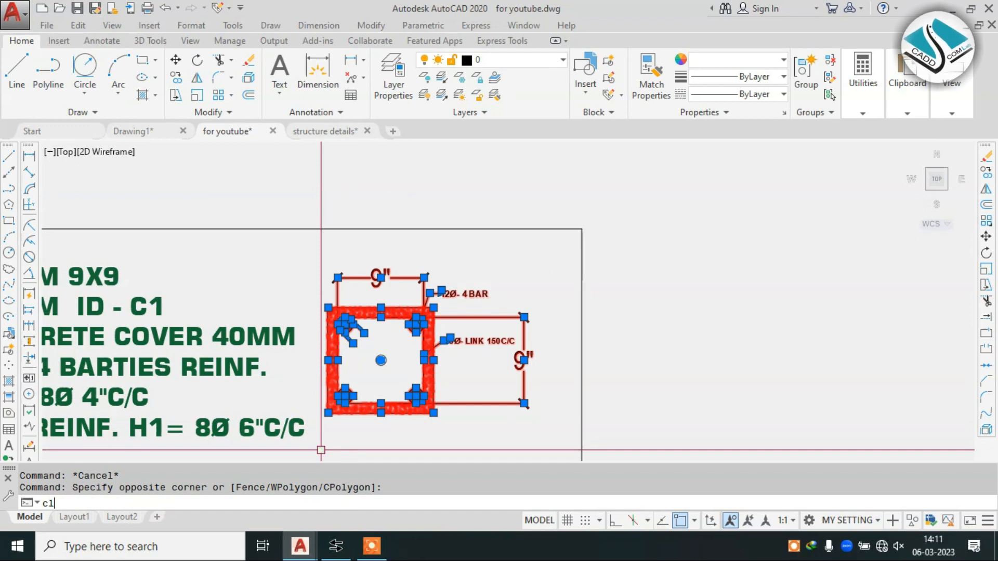
pyautogui.press('BackSpace')
pyautogui.write('o')
pyautogui.press('Return')
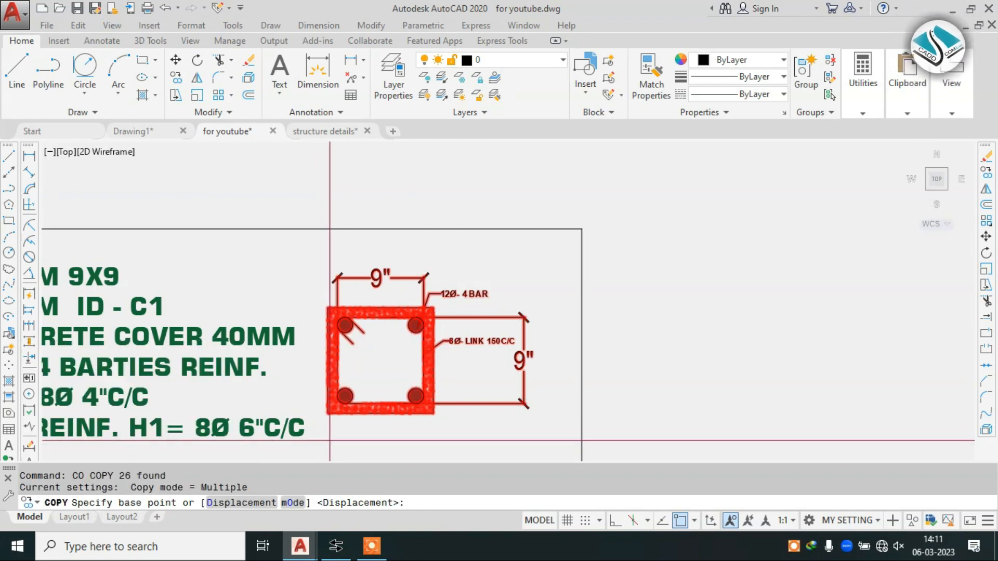
pyautogui.click(381, 360)
pyautogui.scroll(-4, 268, 291)
pyautogui.click(482, 347)
pyautogui.press('Escape')
# Erase both 9" dimensions from the copied column section
pyautogui.scroll(6, 495, 342)
pyautogui.click(501, 201)
pyautogui.click(425, 219)
pyautogui.write('e')
pyautogui.press('Return')
pyautogui.click(809, 245)
pyautogui.press('Escape')
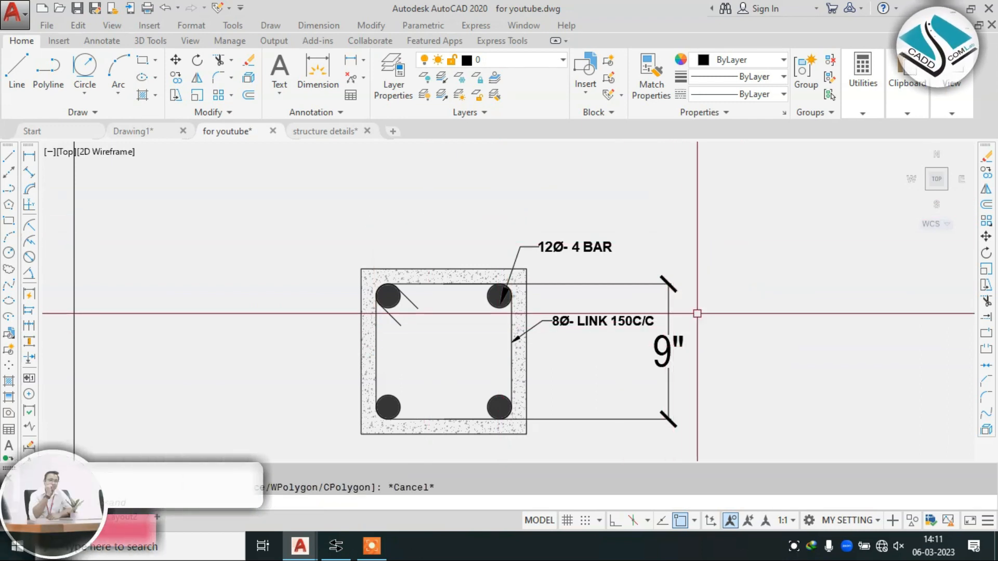
pyautogui.click(668, 285)
pyautogui.press('Delete')
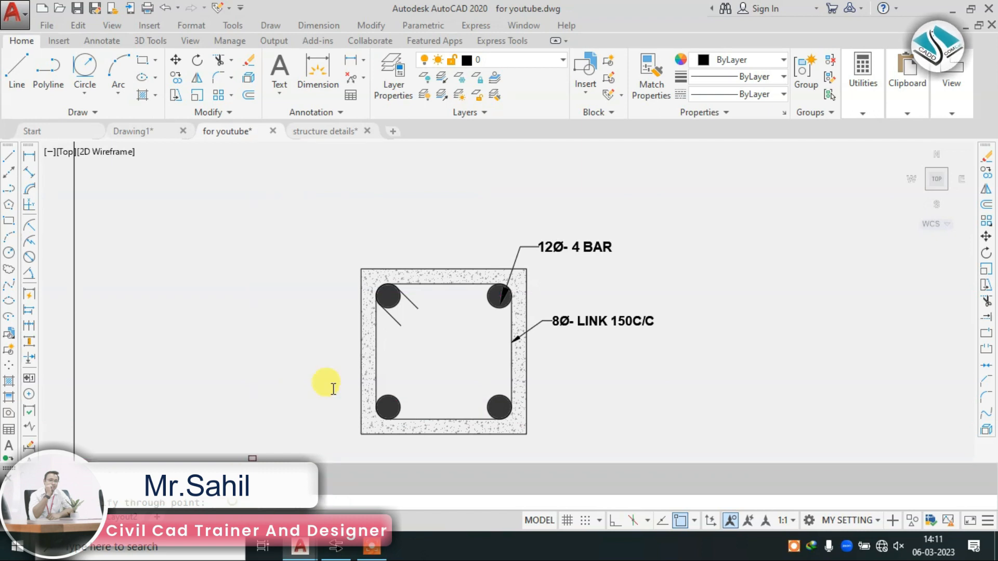
# Place four vertical construction lines through the outer concrete edges and the link's side edges of the copied section
pyautogui.click(360, 269)
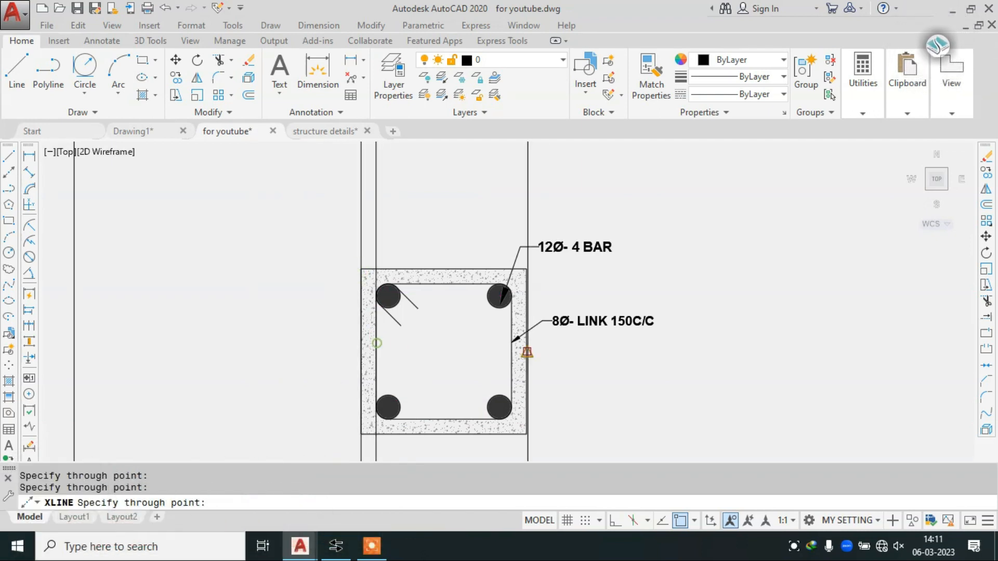
pyautogui.press('Escape')
pyautogui.scroll(-4, 526, 366)
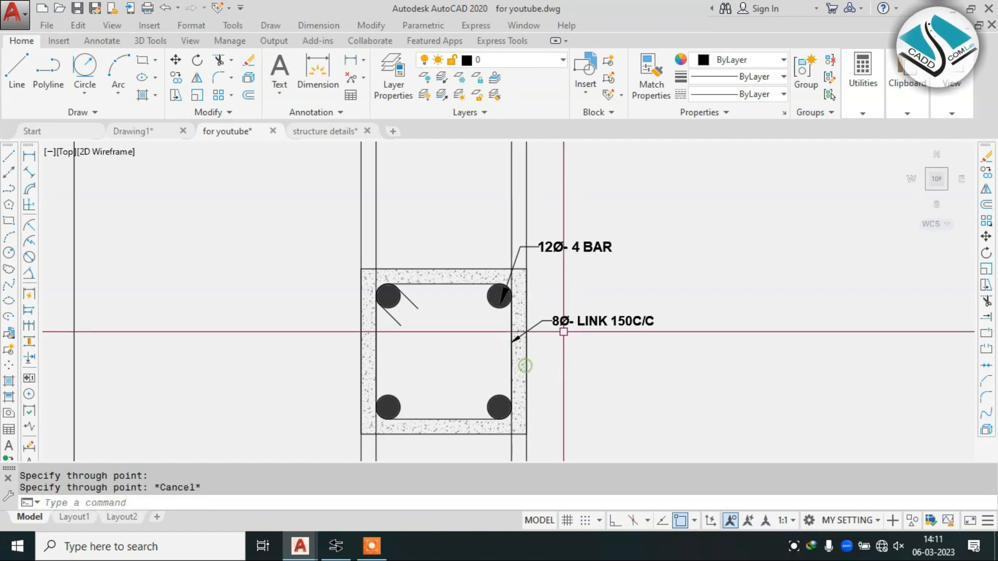
# Draw a horizontal line across the four vertical construction lines above the copied section, with ortho mode on
pyautogui.write('l')
pyautogui.press('Return')
pyautogui.click(450, 257)
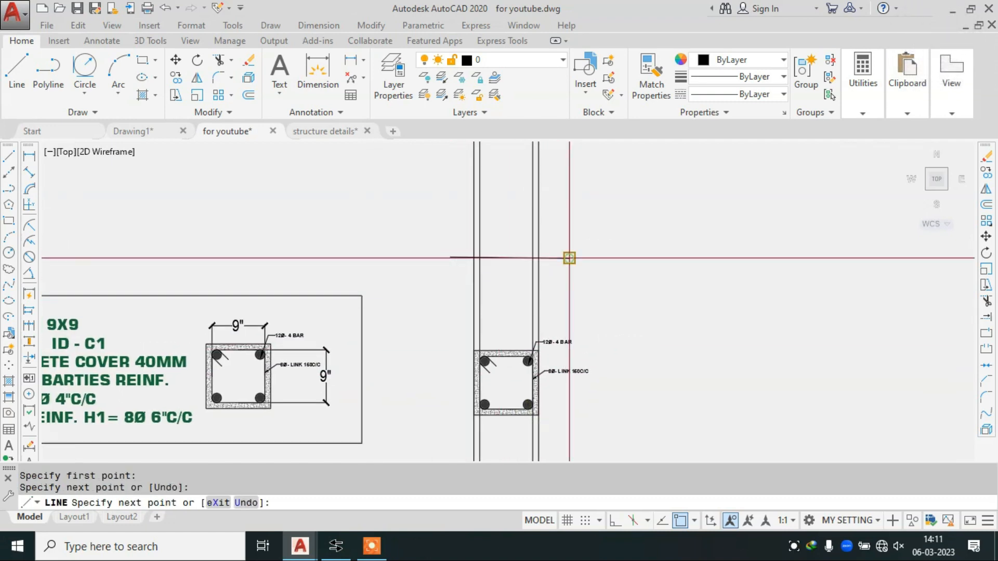
pyautogui.hotkey('ctrl', 'z')
pyautogui.click(621, 525)
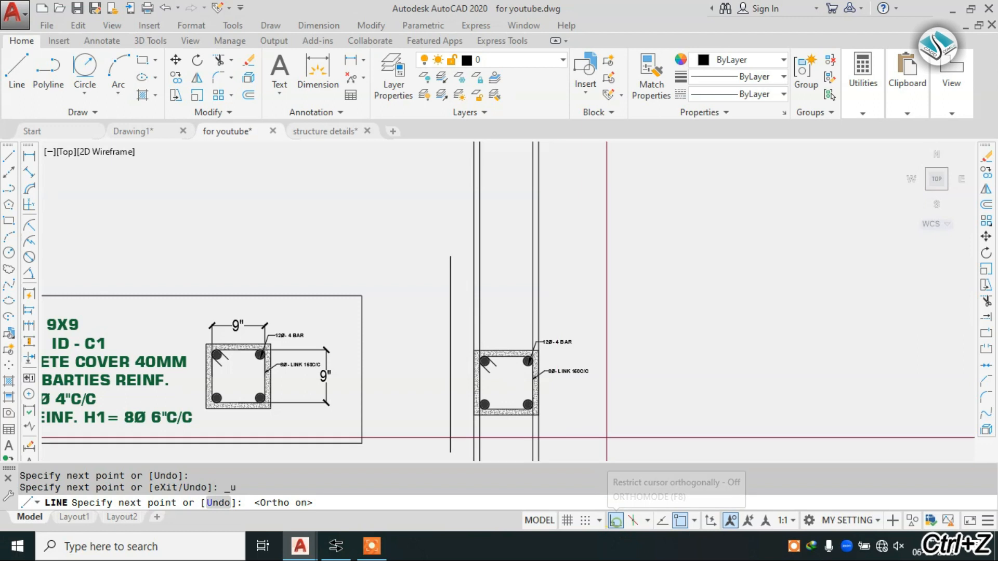
pyautogui.click(589, 281)
pyautogui.press('Escape')
# Trim the horizontal line's overhang and the vertical construction lines directly below it
pyautogui.press('Return')
pyautogui.press('Return')
pyautogui.scroll(4, 544, 261)
pyautogui.click(544, 252)
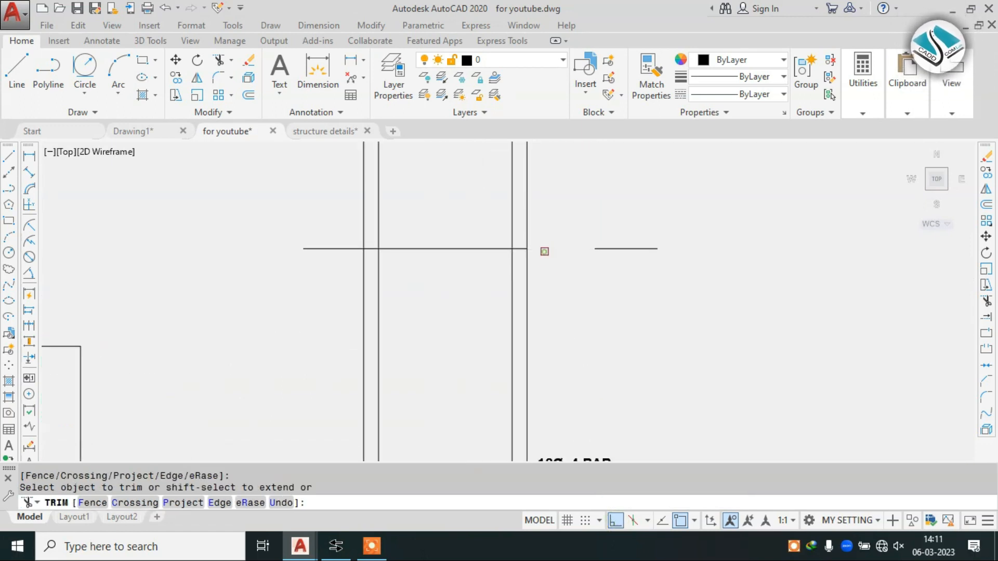
pyautogui.click(556, 280)
pyautogui.click(336, 309)
pyautogui.press('Escape')
# Erase the leftover horizontal line fragment to the right of the column outline
pyautogui.click(650, 220)
pyautogui.click(610, 285)
pyautogui.write('e')
pyautogui.press('Return')
pyautogui.scroll(-4, 524, 249)
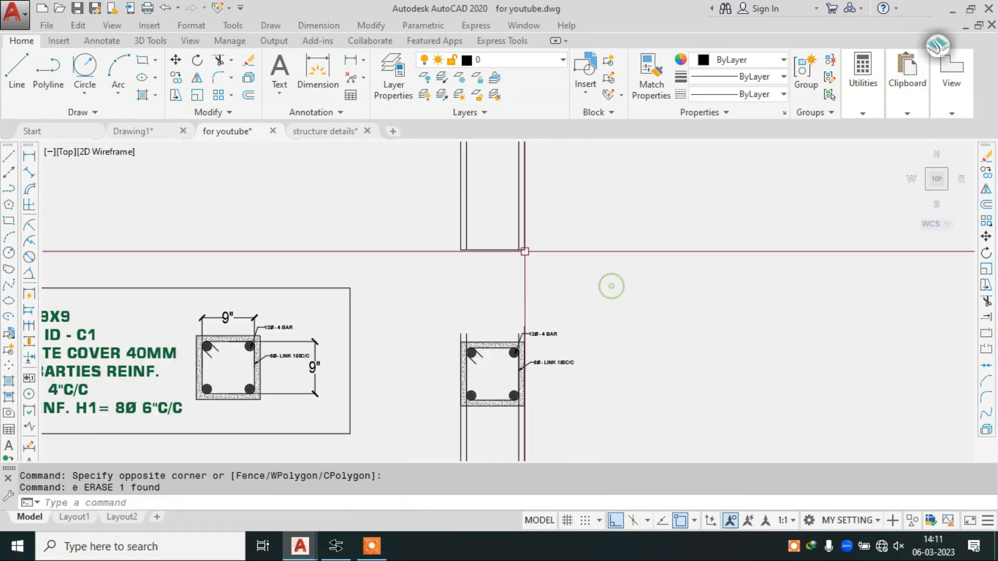
# Erase the four leftover vertical construction lines running through and below the copied section
pyautogui.moveTo(577, 409); pyautogui.dragTo(584, 355, button='middle')
pyautogui.click(584, 354)
pyautogui.click(396, 410)
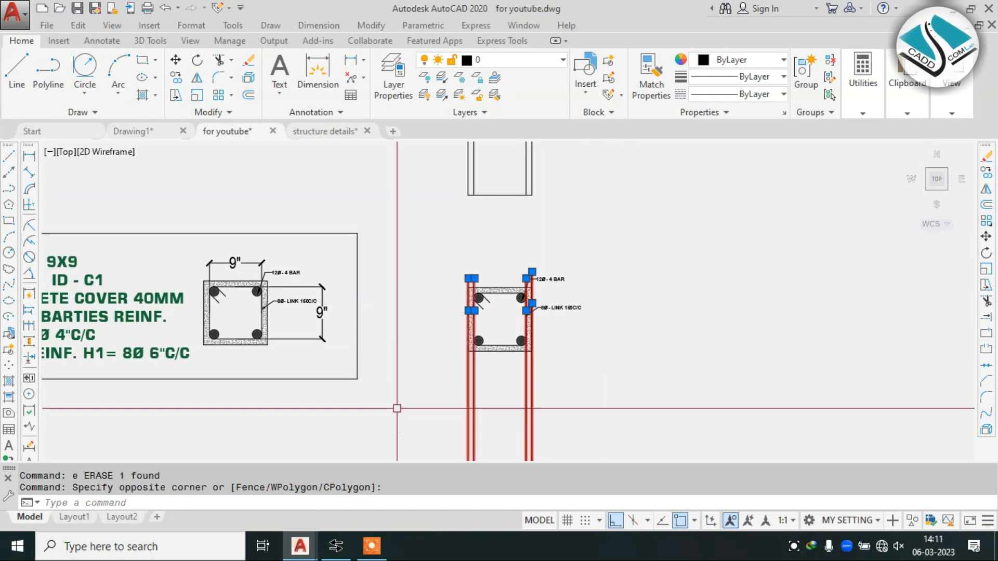
pyautogui.write('e')
pyautogui.press('Return')
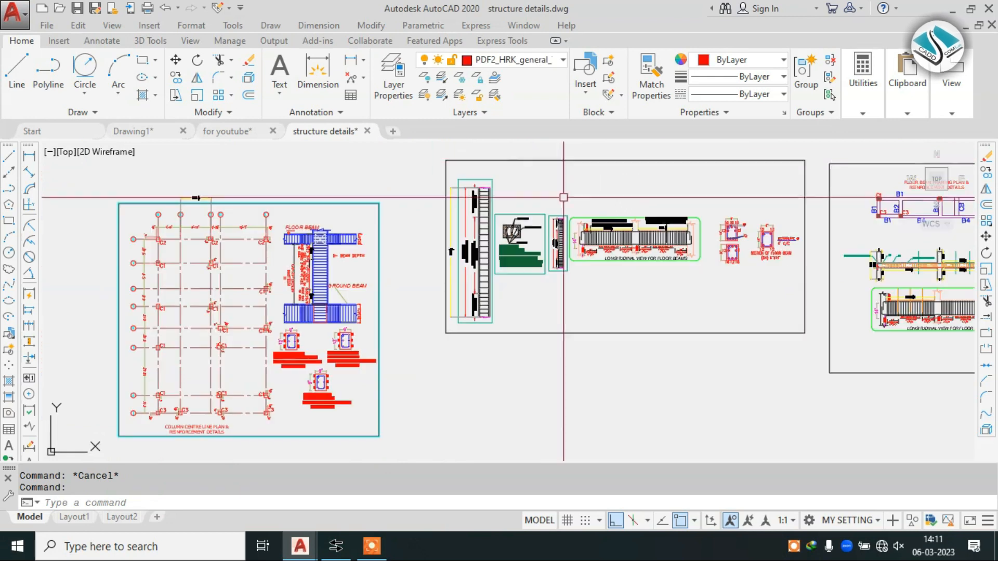
# Check the reference column's end in structure details.dwg, and draw a break line on the new column elevation's bottom edge in for youtube.dwg
pyautogui.scroll(5, 490, 353)
pyautogui.scroll(5, 490, 353)
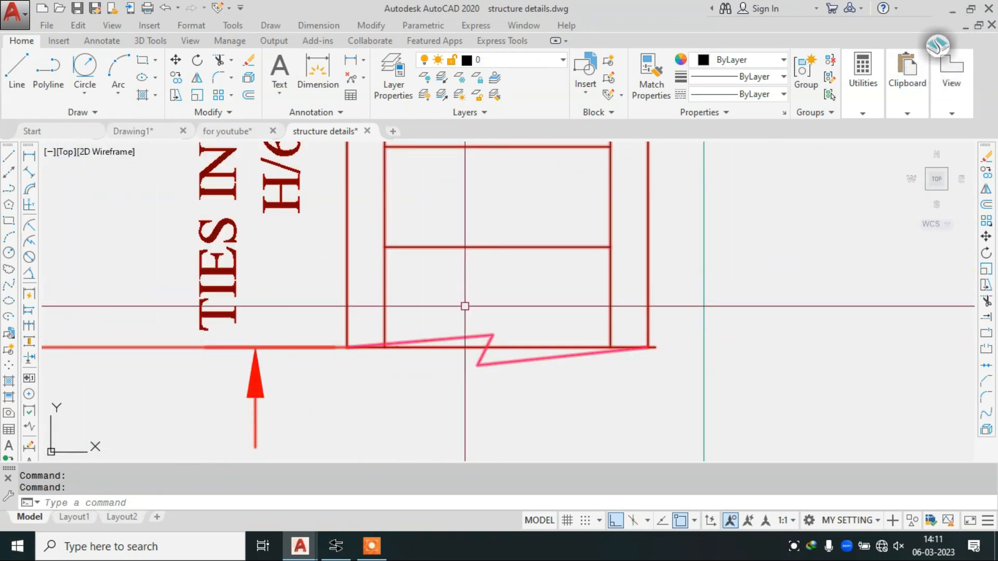
pyautogui.scroll(6, 491, 185)
pyautogui.moveTo(491, 185); pyautogui.dragTo(482, 220, button='middle')
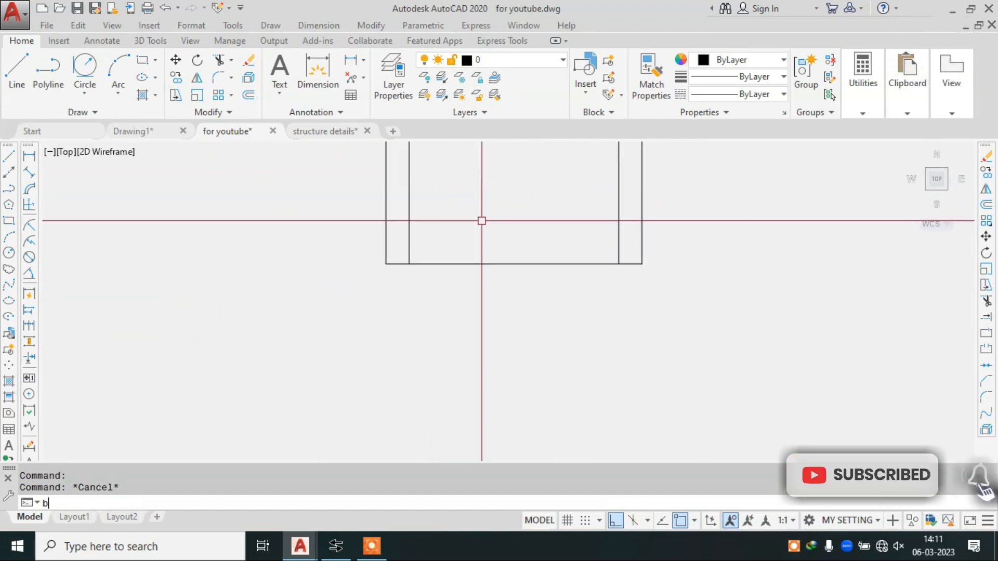
pyautogui.press('Escape')
pyautogui.press('Escape')
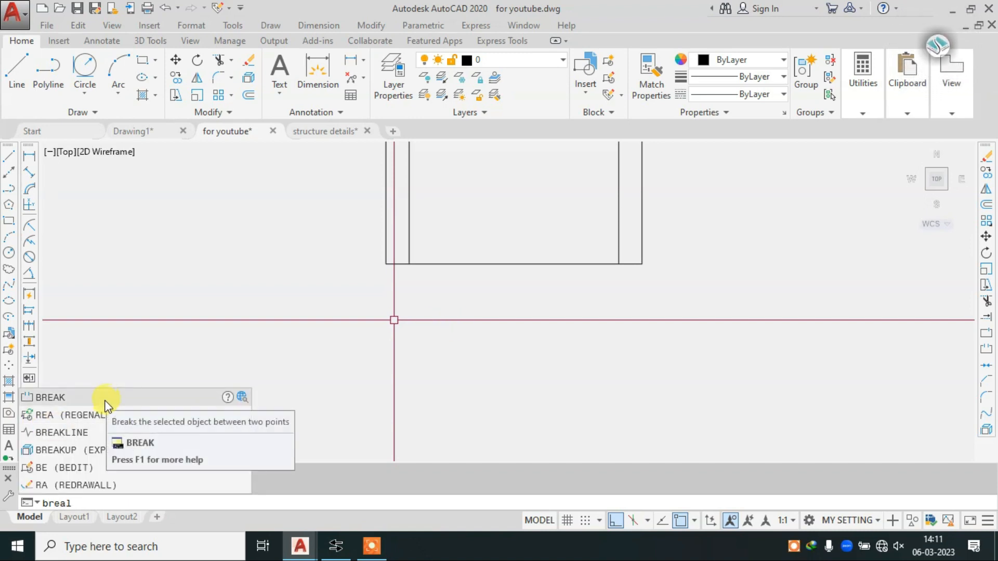
pyautogui.click(100, 441)
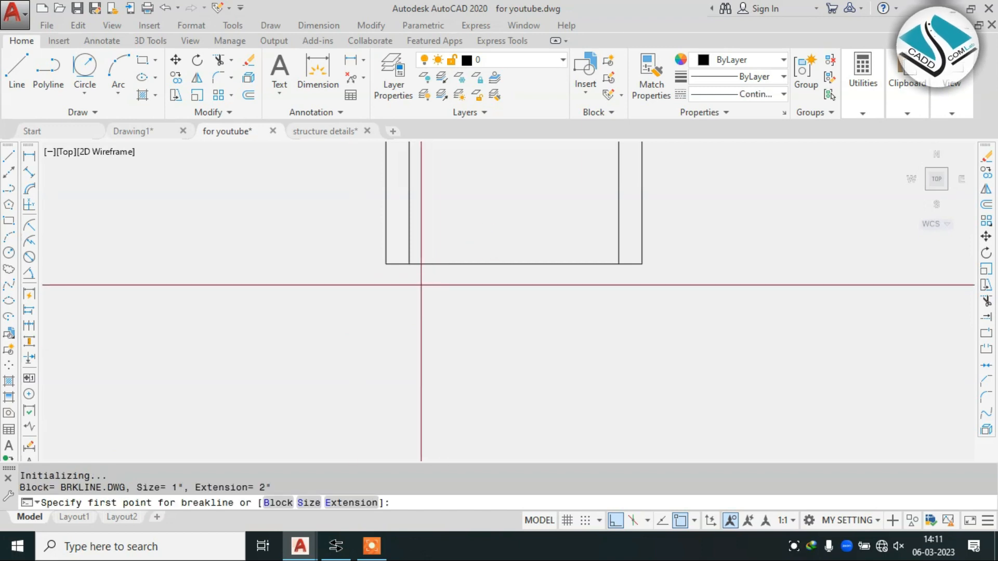
pyautogui.click(386, 263)
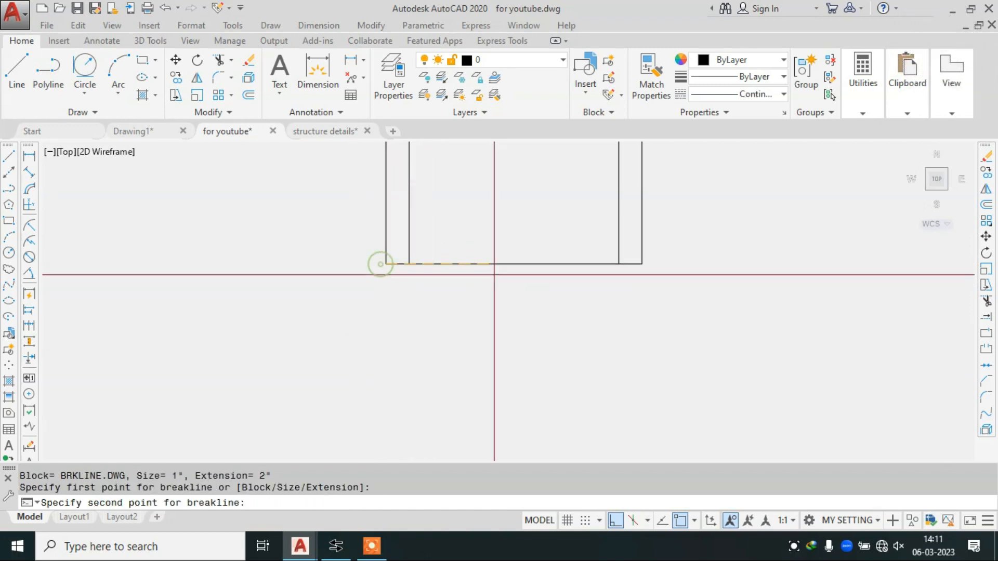
pyautogui.click(513, 263)
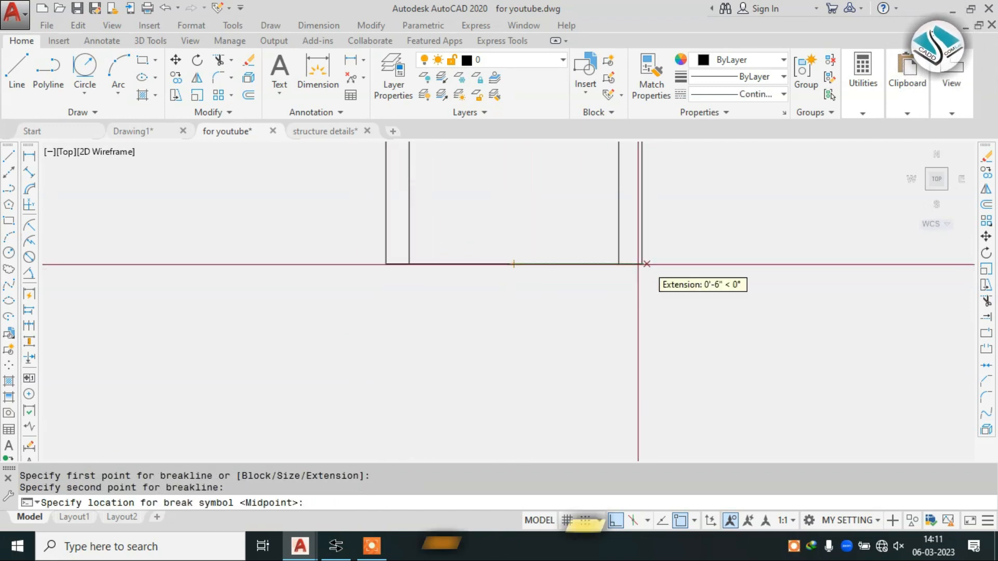
pyautogui.click(592, 264)
pyautogui.press('Return')
# Move the break line to the right along the bottom edge so its zigzag sits near the column's centre
pyautogui.click(461, 254)
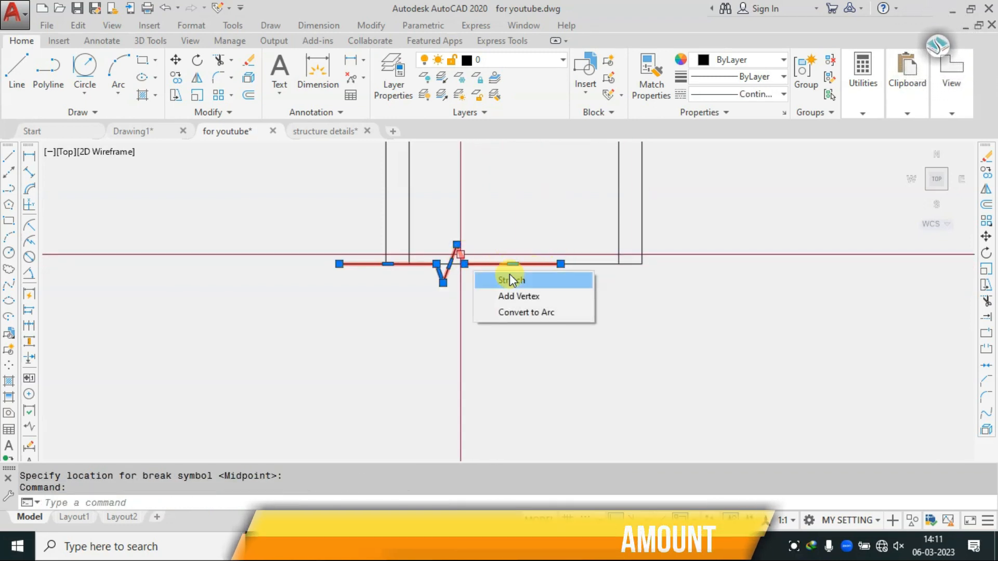
pyautogui.write('m')
pyautogui.press('Return')
pyautogui.click(556, 263)
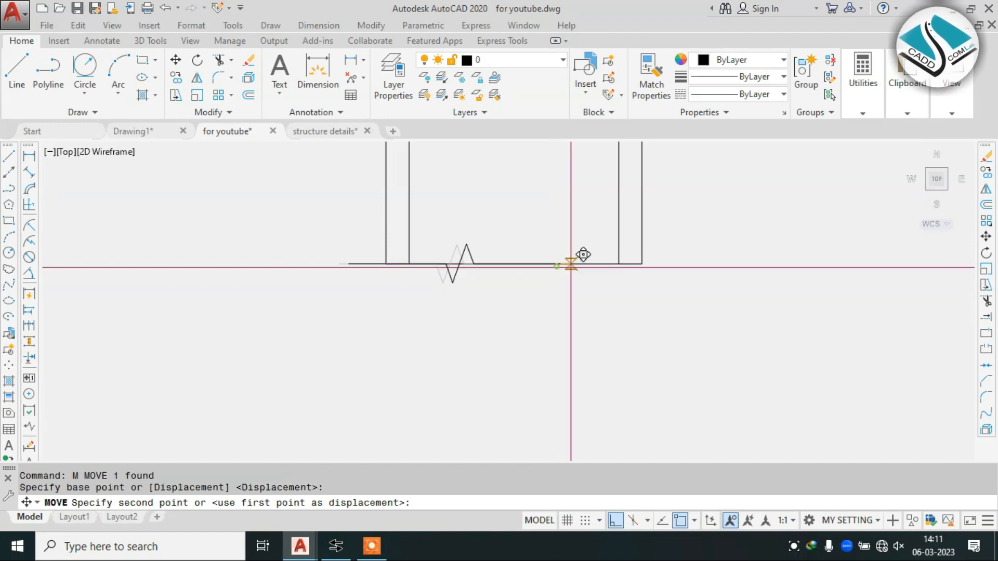
pyautogui.click(610, 264)
pyautogui.press('Escape')
# Erase the straight line closing the bottom of the column elevation beneath the break line
pyautogui.scroll(4, 508, 269)
pyautogui.click(516, 254)
pyautogui.write('e')
pyautogui.press('Return')
# Stretch both ends of the break line to the column's outer bottom corners
pyautogui.scroll(-3, 486, 319)
pyautogui.scroll(2, 442, 298)
pyautogui.click(460, 305)
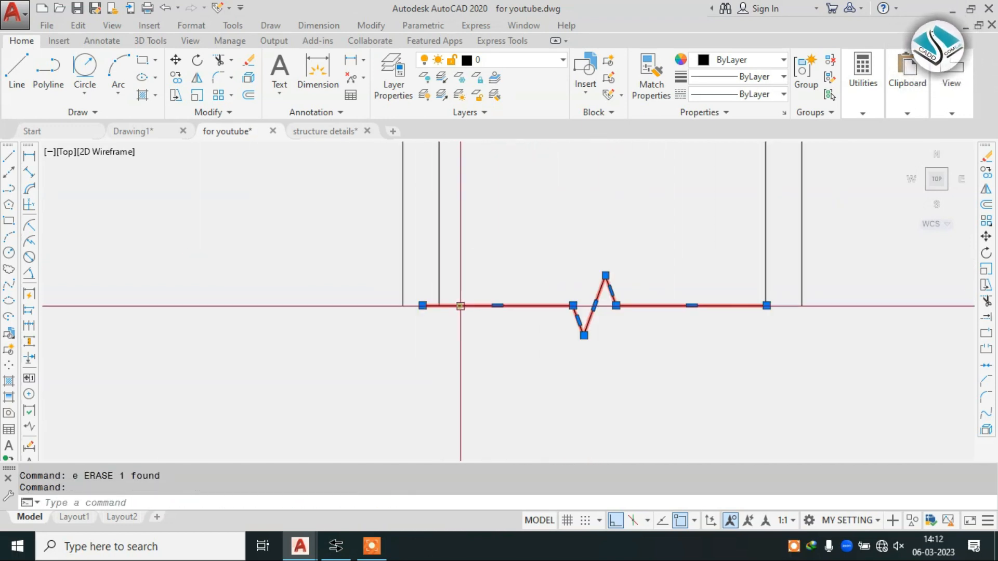
pyautogui.click(423, 305)
pyautogui.click(421, 310)
pyautogui.click(767, 307)
pyautogui.click(802, 305)
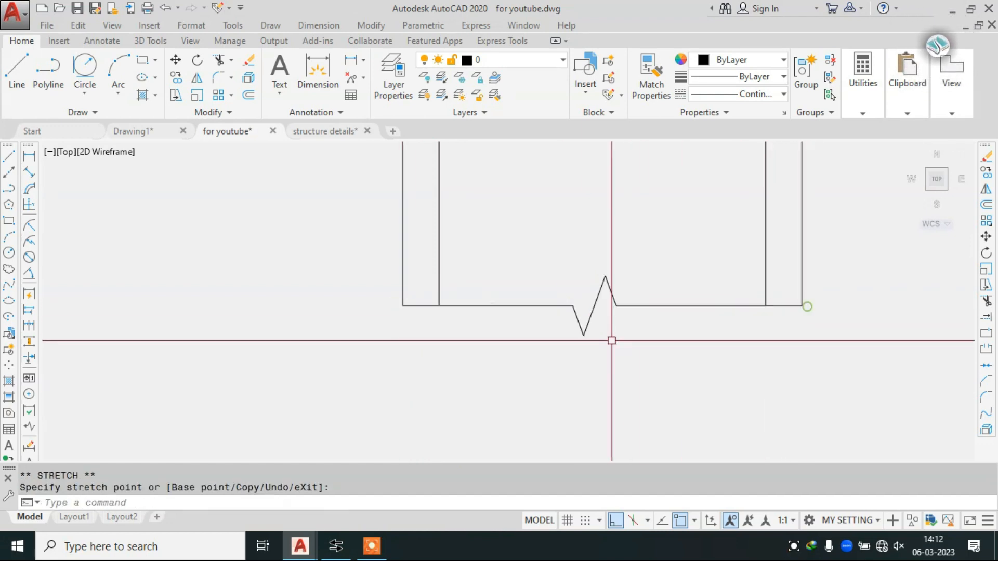
pyautogui.press('Escape')
# Try to offset the bottom break line 10' upward as the column's top end
pyautogui.scroll(-5, 621, 356)
pyautogui.scroll(-5, 621, 356)
pyautogui.scroll(7, 615, 354)
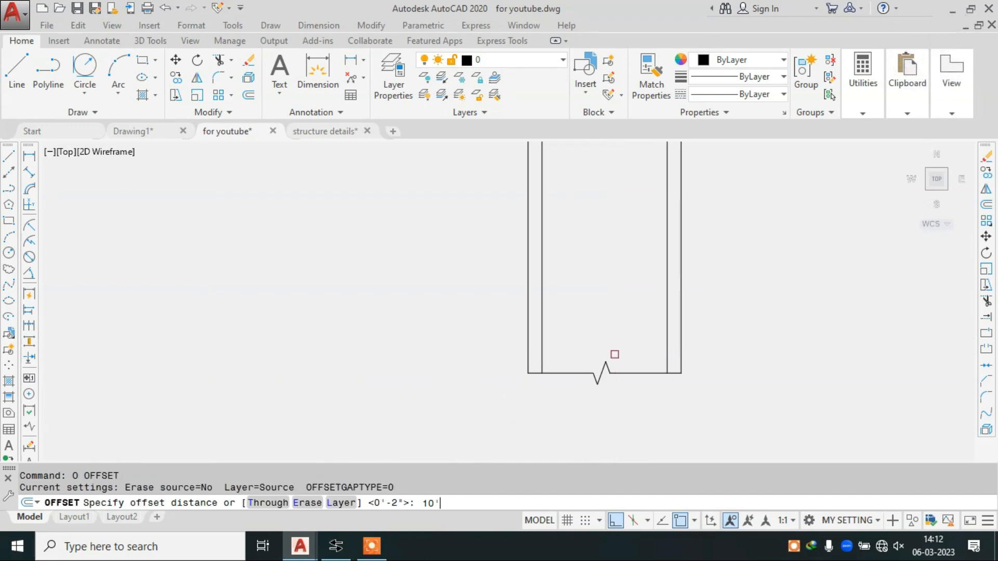
pyautogui.press('Return')
pyautogui.scroll(-4, 616, 357)
pyautogui.click(622, 366)
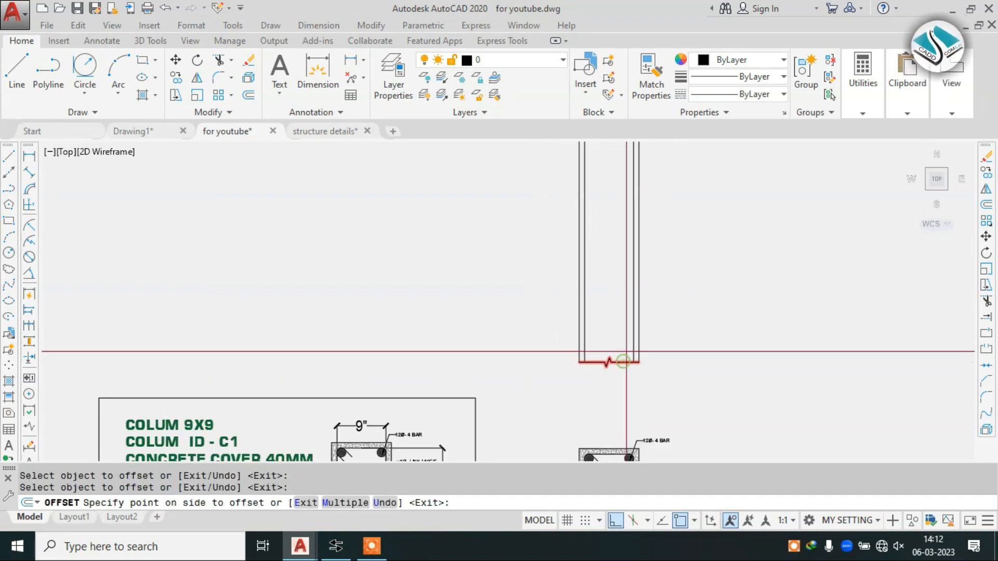
pyautogui.click(628, 307)
pyautogui.scroll(-6, 628, 307)
pyautogui.moveTo(640, 275); pyautogui.dragTo(630, 343, button='middle')
pyautogui.scroll(-4, 631, 343)
# Erase the offset copy of the break line at the upper part of the column
pyautogui.press('Escape')
pyautogui.scroll(2, 661, 272)
pyautogui.click(659, 216)
pyautogui.click(627, 268)
pyautogui.write('e')
pyautogui.press('Return')
# Draw a horizontal line from the column's bottom-left corner across the bottom, extending past its right edge
pyautogui.scroll(2, 608, 322)
pyautogui.scroll(-3, 562, 358)
pyautogui.scroll(4, 561, 309)
pyautogui.write('l')
pyautogui.scroll(2, 530, 315)
pyautogui.press('Return')
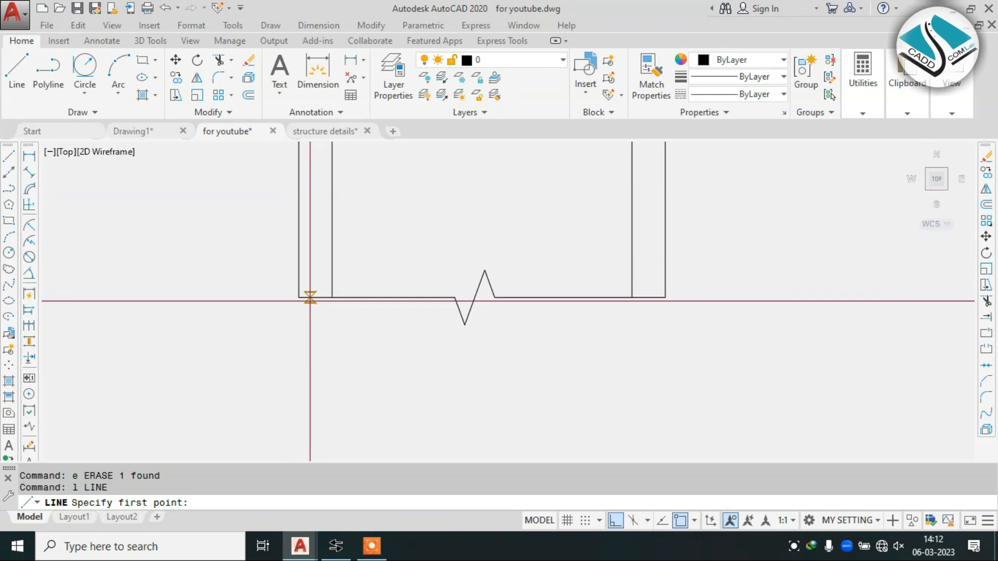
pyautogui.click(299, 297)
# Offset the horizontal bottom line 10' upward to mark the column's height
pyautogui.write('o')
pyautogui.press('Return')
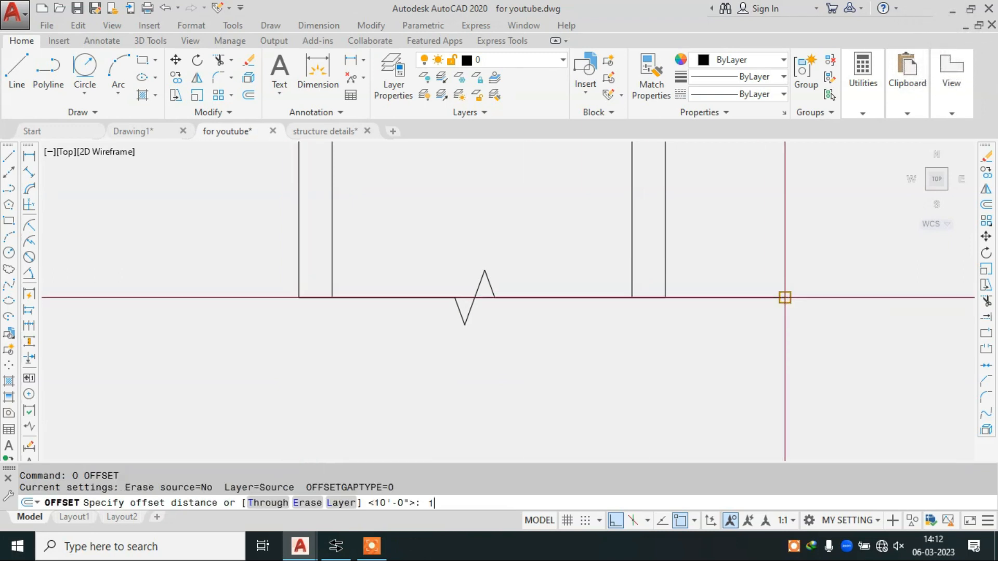
pyautogui.write("10'")
pyautogui.press('Return')
pyautogui.scroll(-4, 748, 313)
pyautogui.click(748, 314)
pyautogui.scroll(-5, 724, 306)
pyautogui.click(724, 306)
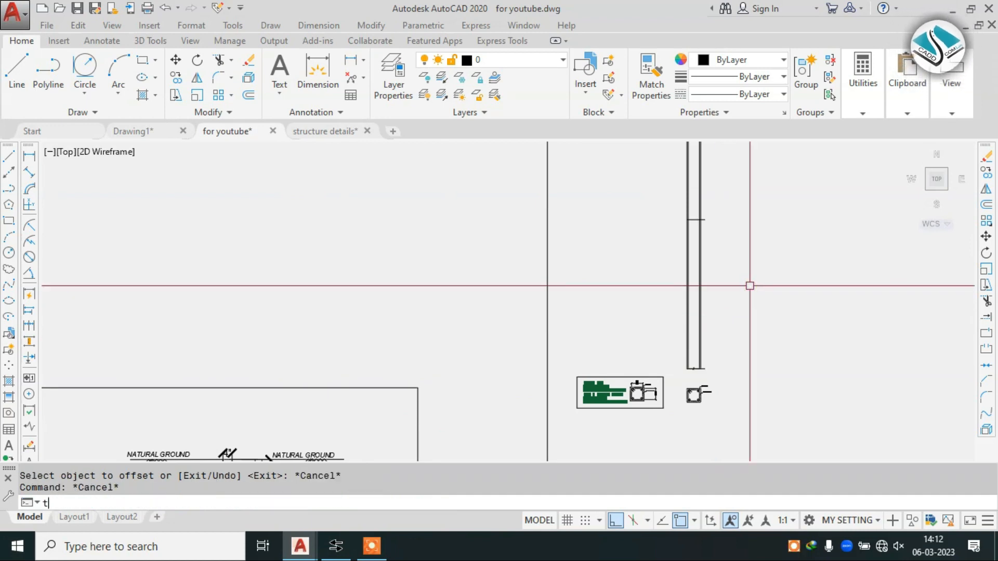
# Trim the column's vertical lines above the offset horizontal line
pyautogui.click(724, 172)
pyautogui.scroll(4, 687, 203)
pyautogui.click(577, 234)
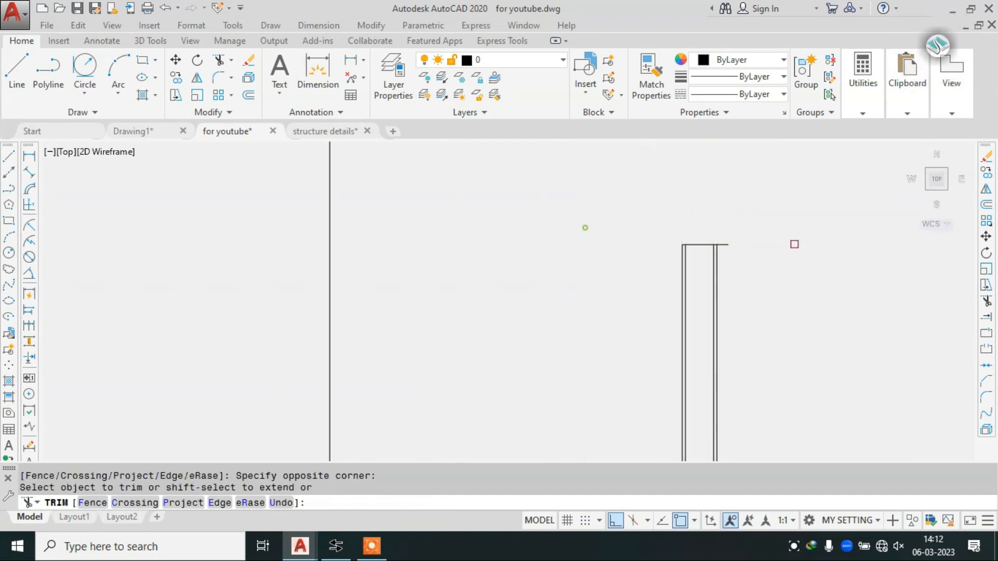
pyautogui.scroll(6, 843, 245)
pyautogui.press('Escape')
# Erase the offset horizontal line across the top of the trimmed column
pyautogui.scroll(-4, 604, 207)
pyautogui.click(515, 222)
pyautogui.write('e')
pyautogui.press('space')
# Copy the horizontal bottom line from the column's bottom-left corner to its top-left corner
pyautogui.scroll(-6, 560, 276)
pyautogui.scroll(2, 531, 414)
pyautogui.scroll(3, 531, 414)
pyautogui.click(620, 391)
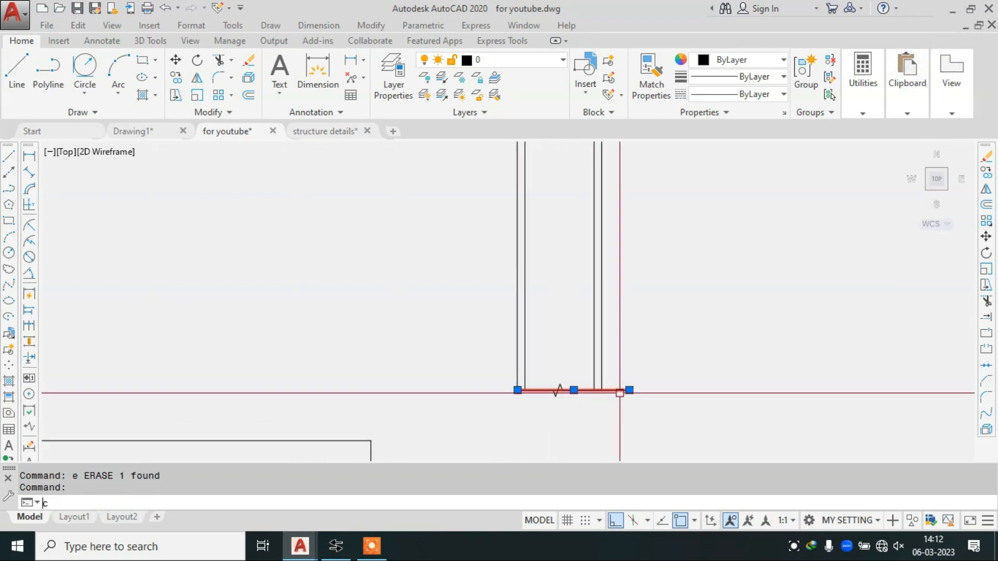
pyautogui.scroll(4, 518, 394)
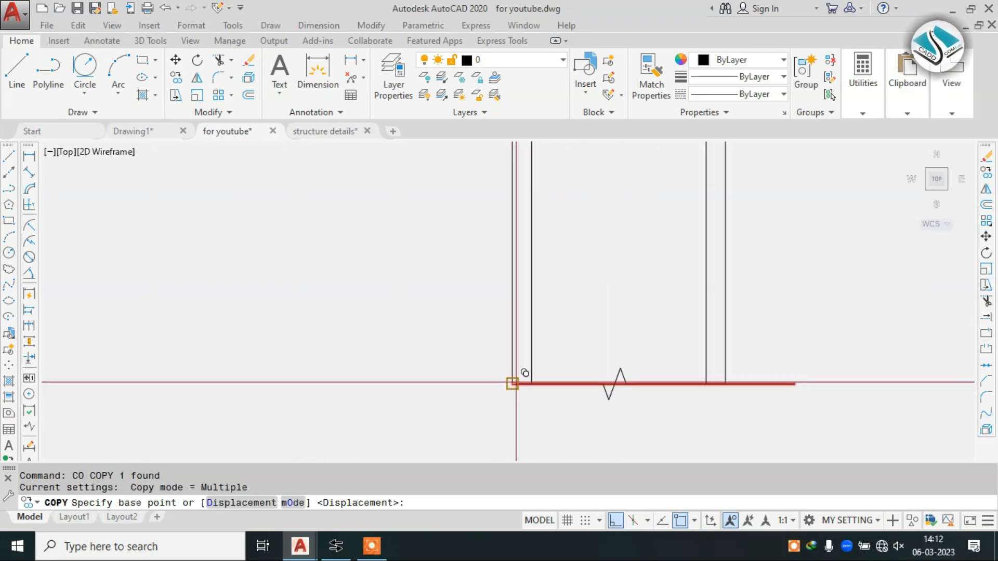
pyautogui.click(513, 381)
pyautogui.scroll(-4, 578, 441)
pyautogui.scroll(-5, 579, 434)
pyautogui.scroll(7, 595, 234)
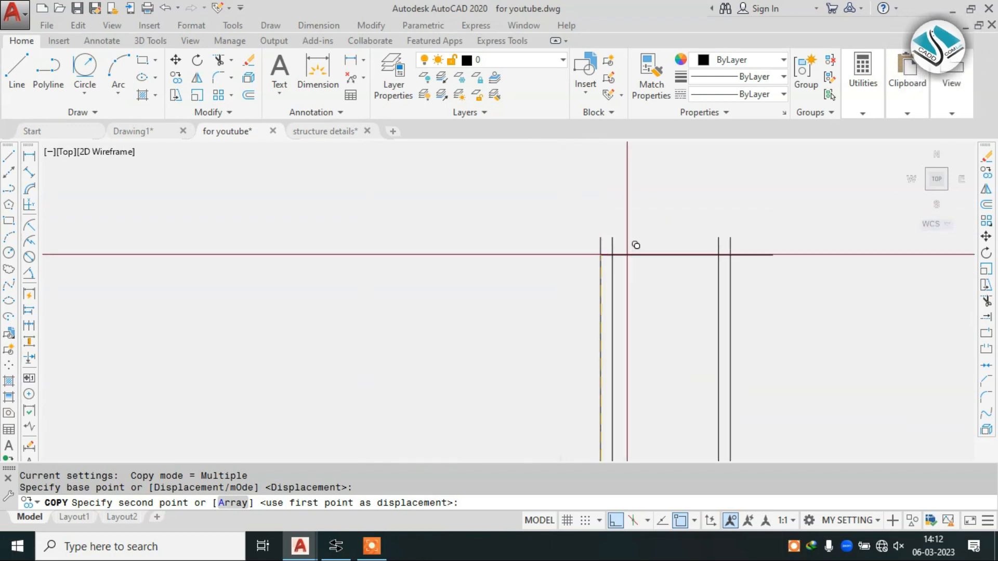
pyautogui.click(600, 236)
pyautogui.scroll(-4, 580, 225)
pyautogui.press('Escape')
pyautogui.scroll(4, 583, 224)
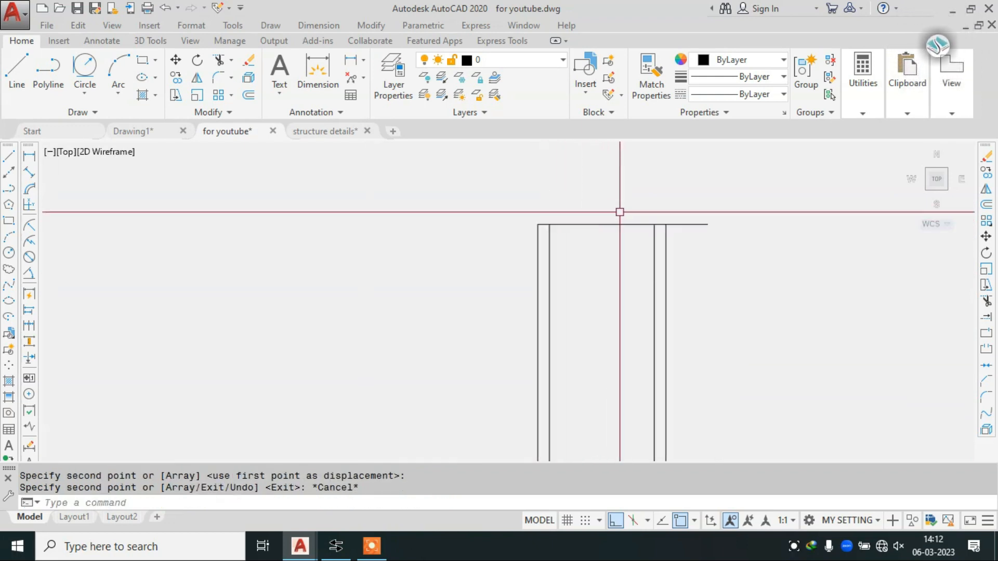
# Erase the copied horizontal line at the top of the column
pyautogui.click(620, 212)
pyautogui.click(605, 235)
pyautogui.write('e')
pyautogui.press('Return')
# Copy the break line from the column's bottom-left corner to its top-left corner
pyautogui.scroll(-3, 592, 260)
pyautogui.scroll(6, 583, 424)
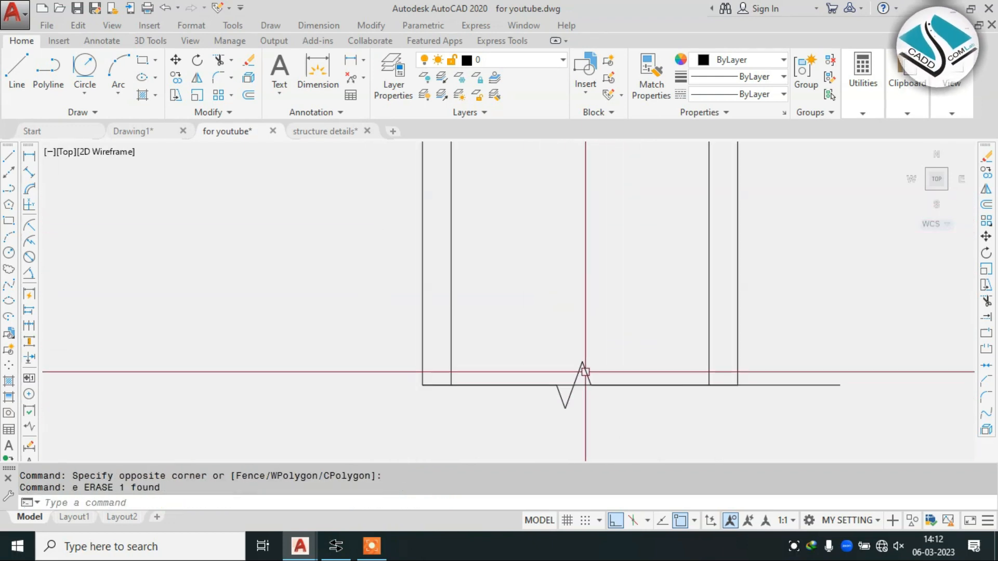
pyautogui.click(581, 367)
pyautogui.write('co')
pyautogui.press('Return')
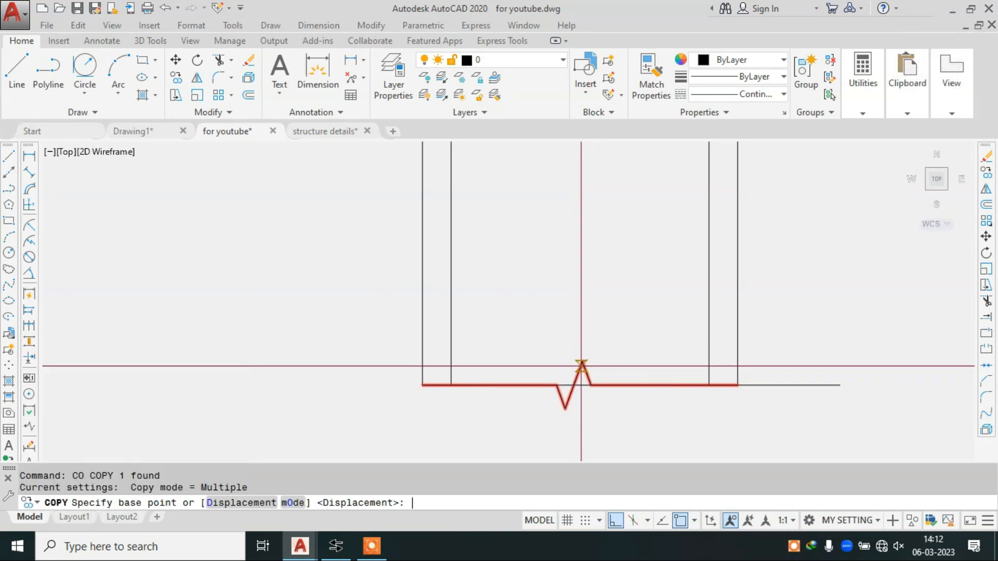
pyautogui.click(435, 375)
pyautogui.scroll(-8, 540, 395)
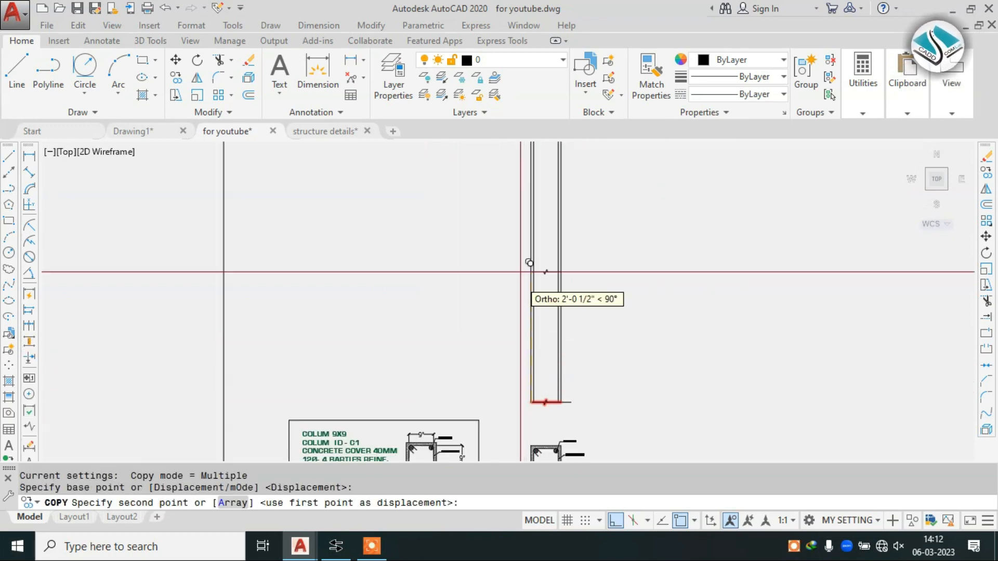
pyautogui.scroll(5, 570, 234)
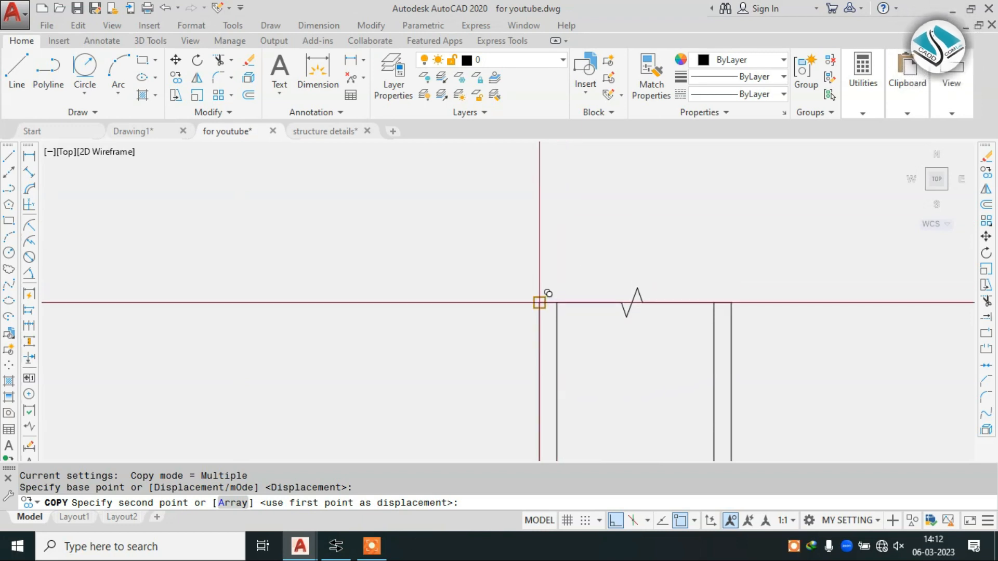
pyautogui.click(540, 303)
pyautogui.scroll(-4, 506, 228)
pyautogui.press('Escape')
pyautogui.press('Escape')
# Erase the horizontal line extending past the column's bottom edge, keeping the break line
pyautogui.scroll(-4, 603, 285)
pyautogui.moveTo(611, 317); pyautogui.dragTo(570, 198, button='middle')
pyautogui.moveTo(520, 398); pyautogui.dragTo(529, 236, button='middle')
pyautogui.scroll(6, 563, 298)
pyautogui.click(575, 246)
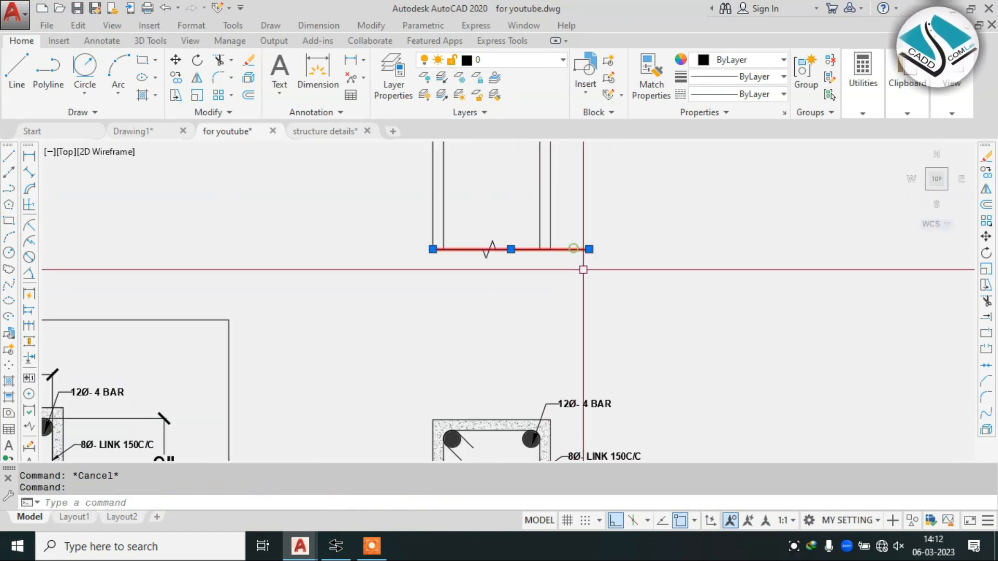
pyautogui.press('e')
pyautogui.press('Return')
# Move the whole column elevation to the right of the copied section, with ortho mode turned off
pyautogui.scroll(-5, 622, 319)
pyautogui.scroll(-2, 579, 212)
pyautogui.scroll(2, 576, 154)
pyautogui.click(576, 154)
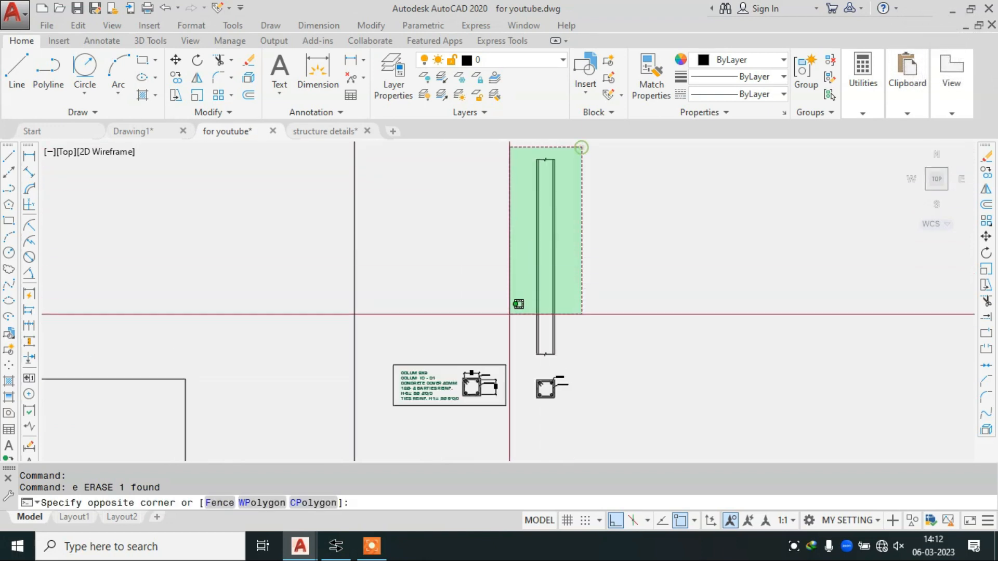
pyautogui.click(514, 354)
pyautogui.press('m')
pyautogui.press('Return')
pyautogui.click(564, 285)
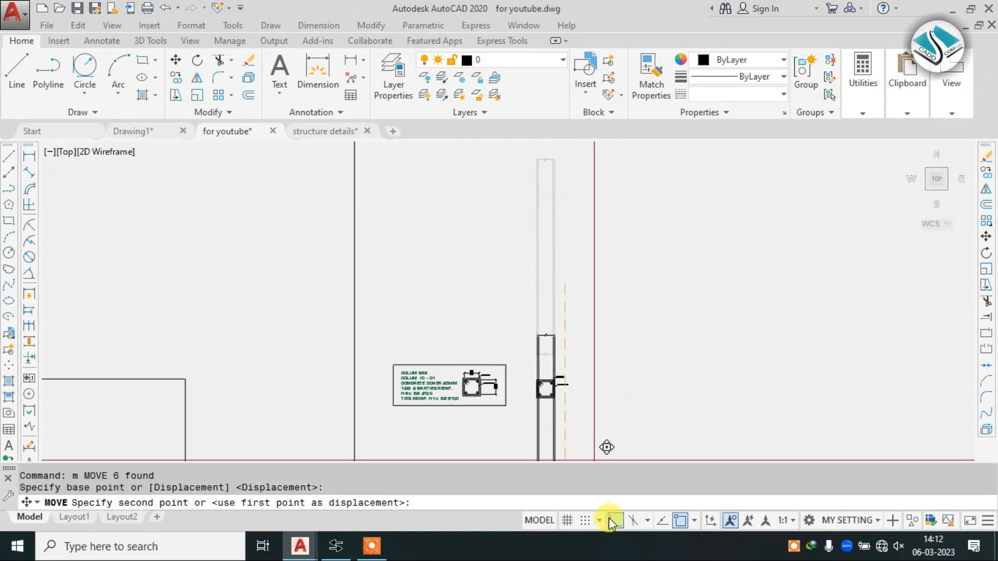
pyautogui.click(611, 519)
pyautogui.press('Escape')
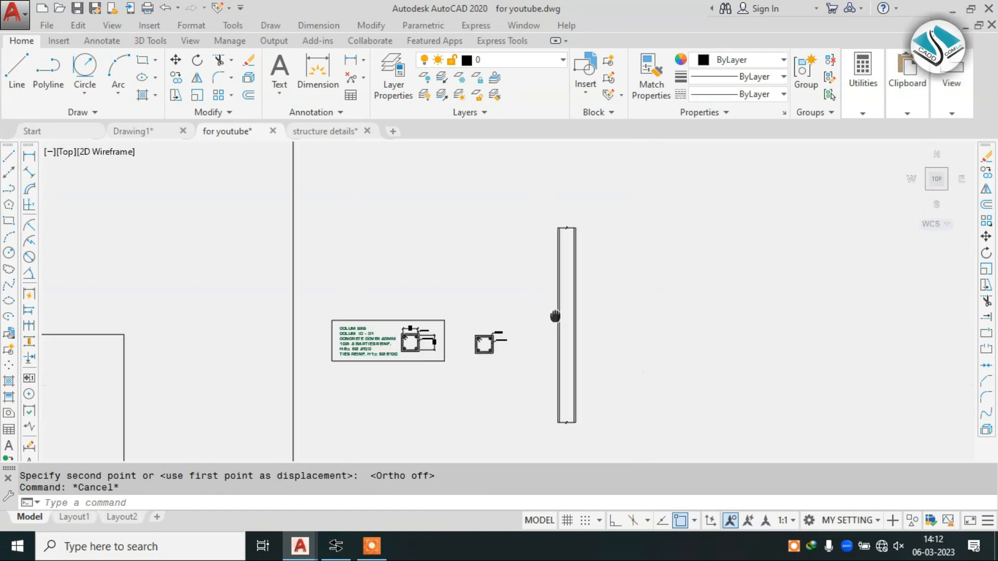
# Switch to structure details.dwg and examine the tie spacing note and tie lines in the reference column's bottom end zone
pyautogui.scroll(5, 497, 316)
pyautogui.click(345, 132)
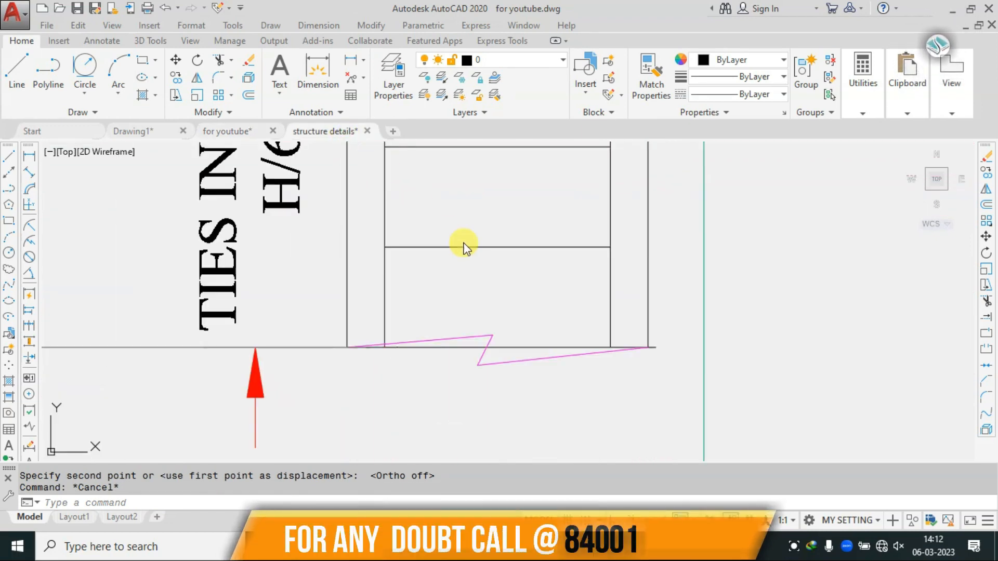
pyautogui.scroll(-4, 534, 318)
pyautogui.moveTo(553, 258)
pyautogui.mouseDown(button='middle')
pyautogui.moveTo(484, 363)
pyautogui.moveTo(482, 350)
pyautogui.mouseUp(button='middle')
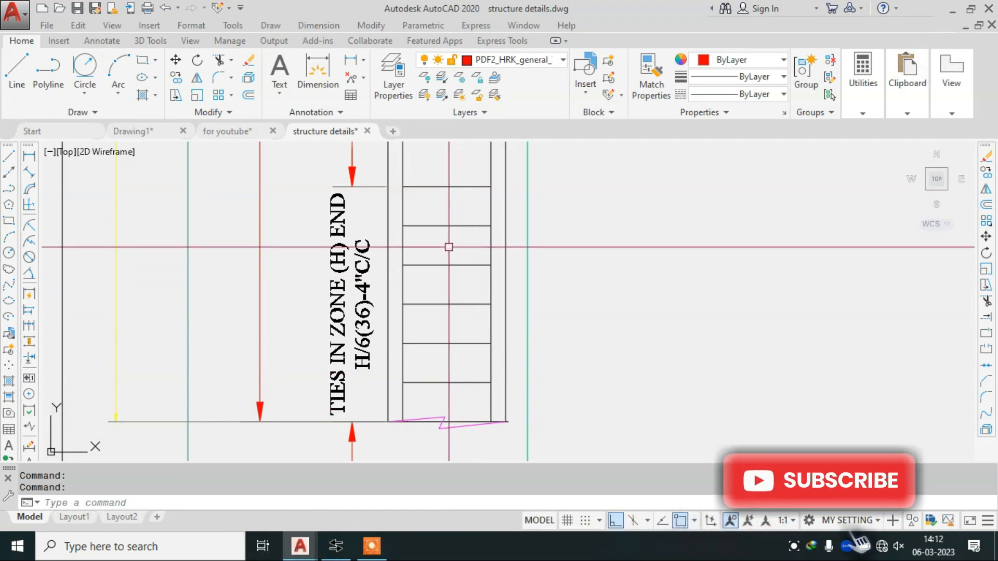
pyautogui.scroll(2, 355, 362)
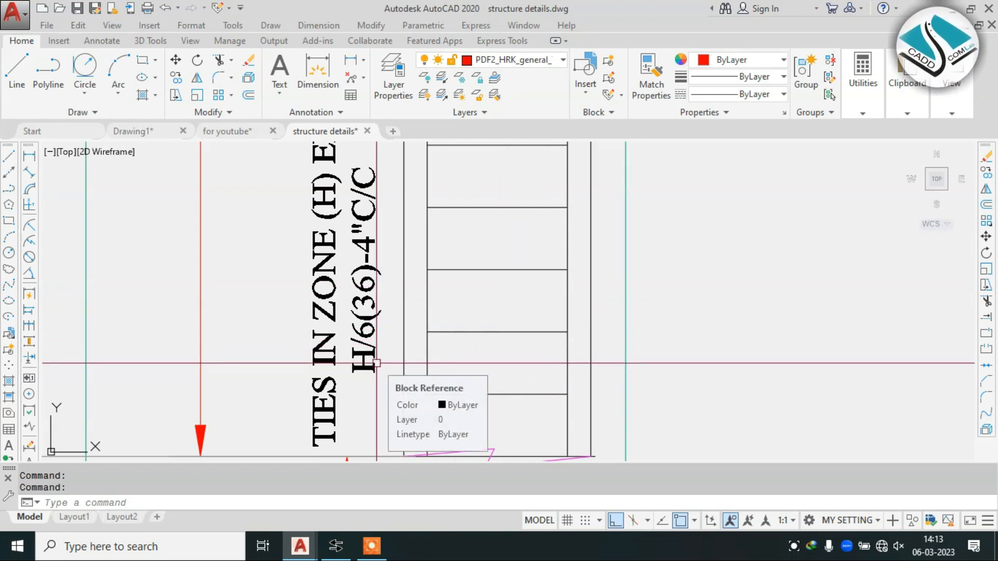
pyautogui.scroll(-2, 411, 323)
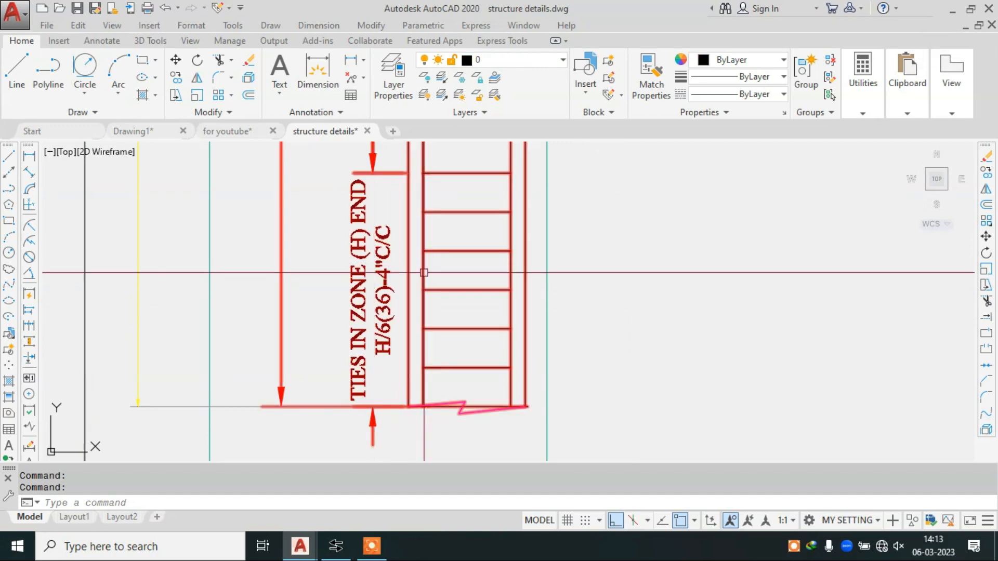
# Explode the reference column elevation's block into separate lines and dimensions
pyautogui.press('Escape')
pyautogui.press('Escape')
pyautogui.press('Return')
pyautogui.click(373, 262)
pyautogui.press('Return')
pyautogui.scroll(2, 372, 281)
pyautogui.scroll(-1, 438, 286)
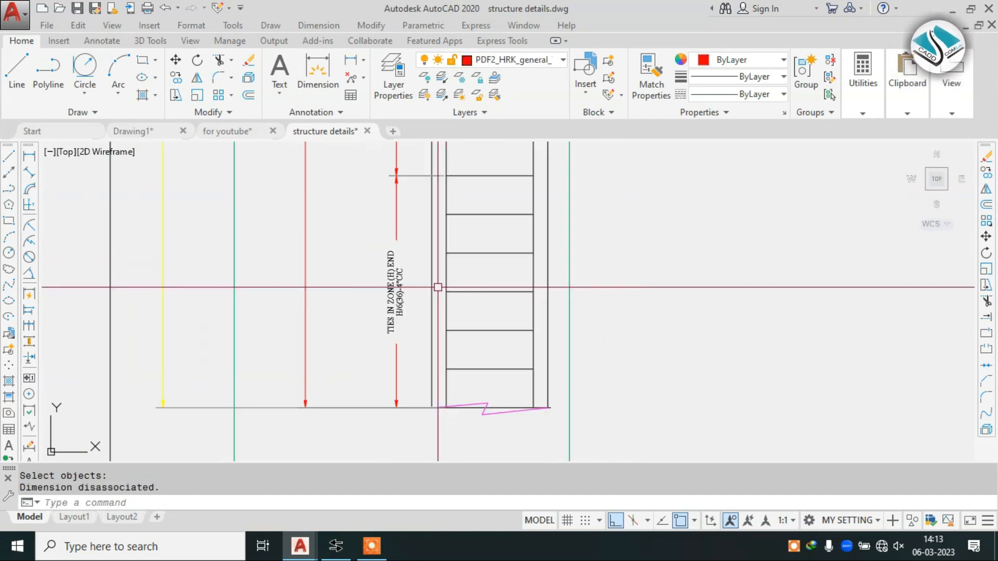
# Copy the end-zone tie dimension from structure details.dwg and paste it beside the lower part of the column elevation in for youtube.dwg
pyautogui.scroll(2, 402, 287)
pyautogui.click(400, 286)
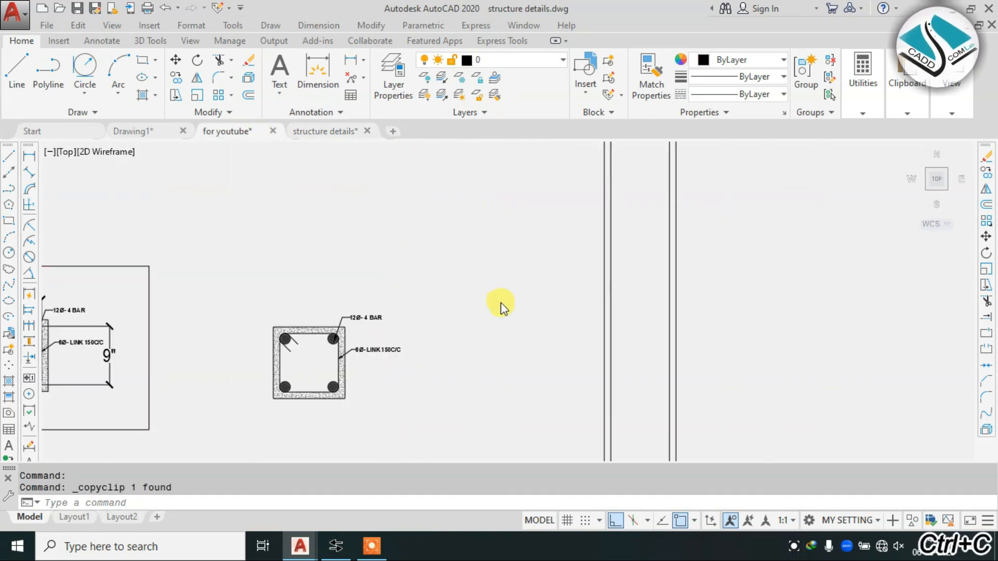
pyautogui.hotkey('ctrl', 'v')
pyautogui.scroll(-4, 483, 300)
pyautogui.scroll(4, 525, 458)
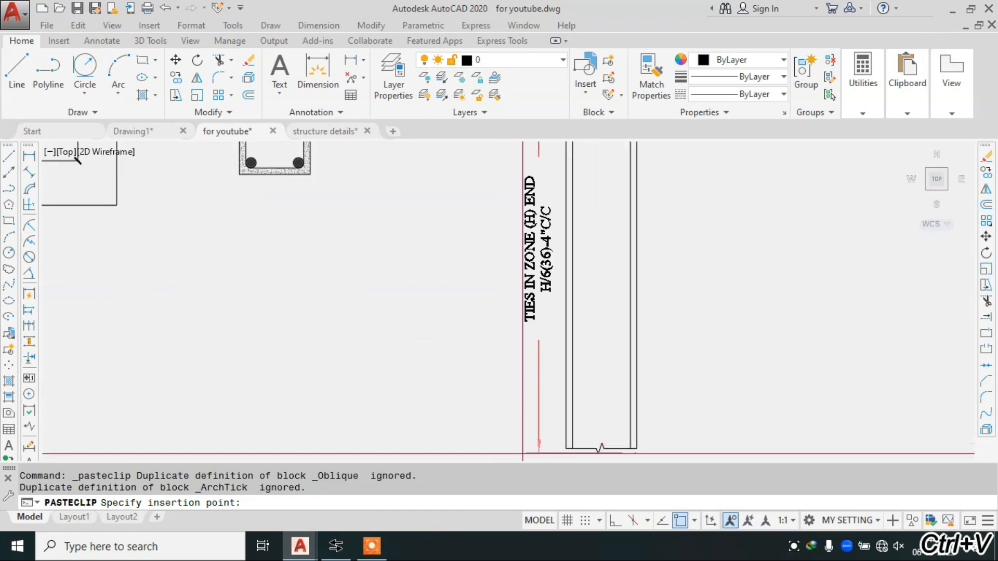
pyautogui.click(475, 430)
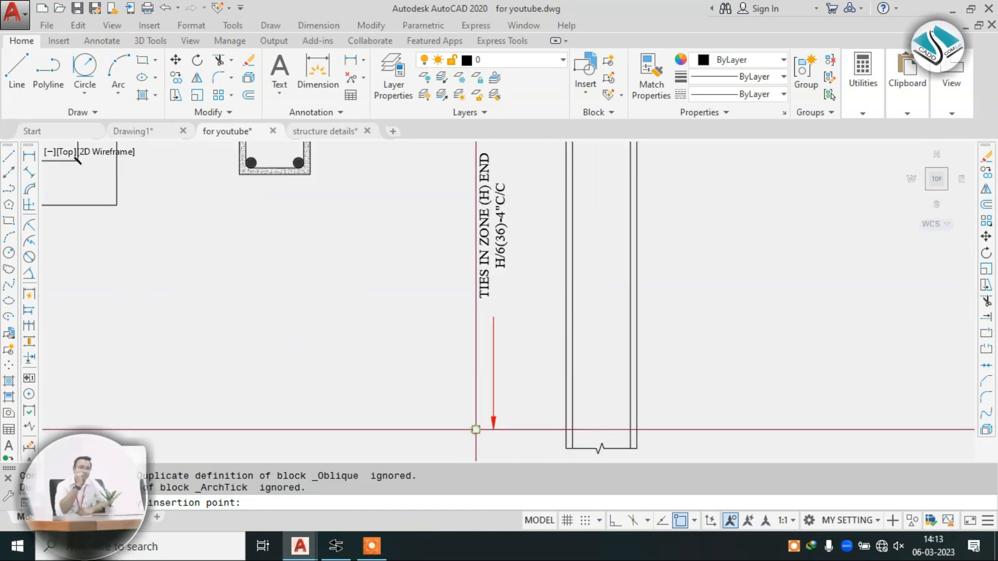
# Move the pasted tie dimension so the end of its lower extension line meets the column's bottom-left corner
pyautogui.moveTo(558, 385); pyautogui.dragTo(547, 313, button='middle')
pyautogui.scroll(4, 572, 379)
pyautogui.click(397, 326)
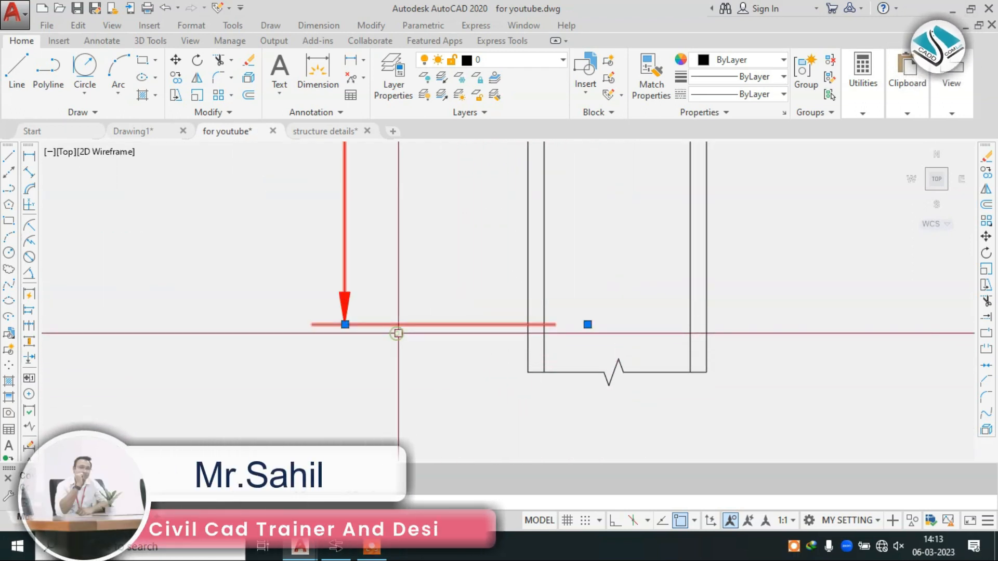
pyautogui.write('m')
pyautogui.press('Return')
pyautogui.click(552, 323)
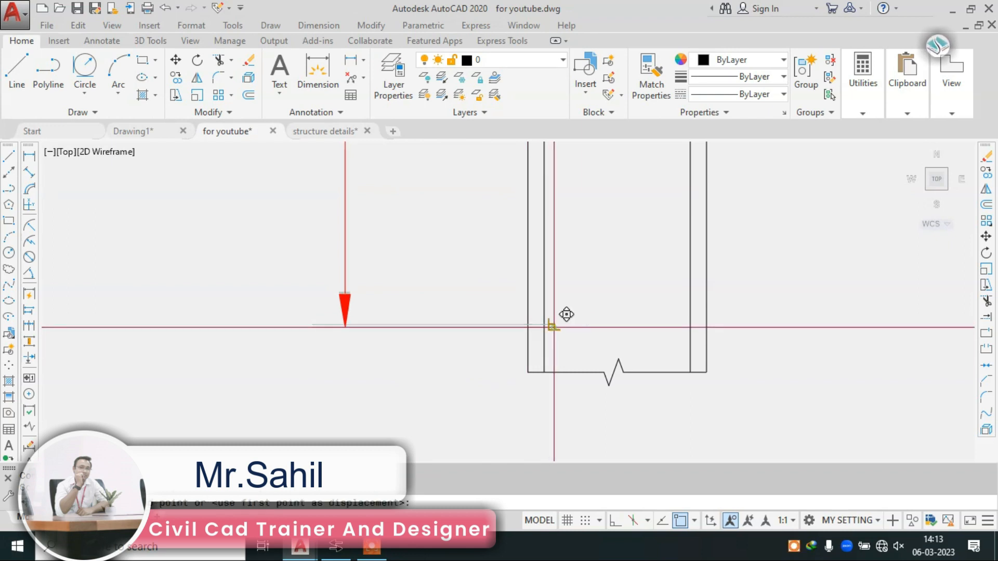
pyautogui.click(528, 372)
pyautogui.scroll(-5, 541, 385)
pyautogui.scroll(4, 484, 259)
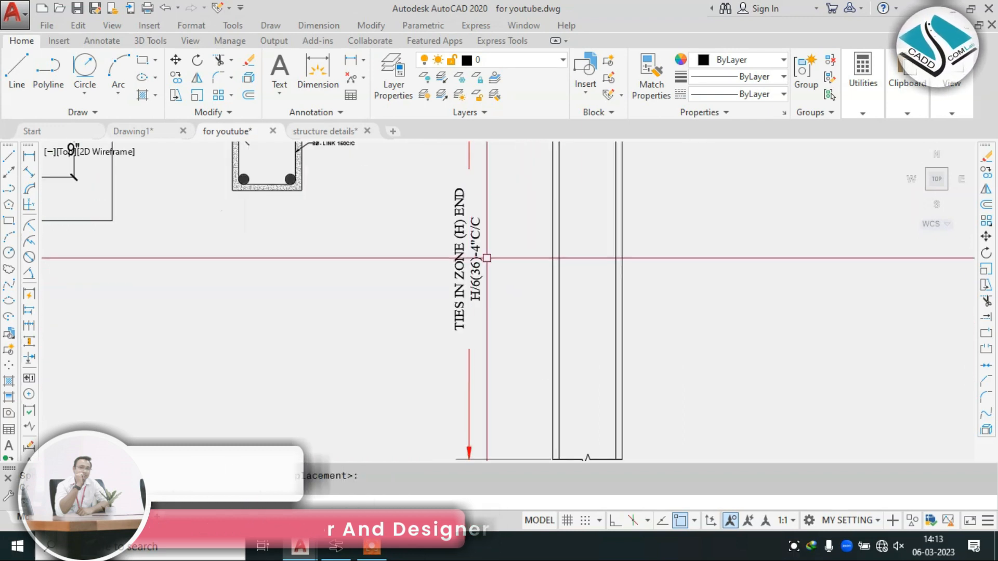
# Change the dimension text to "TIES IN ZONE (A) END A/6(36)-4"C/C"
pyautogui.moveTo(488, 279); pyautogui.dragTo(446, 316, button='middle')
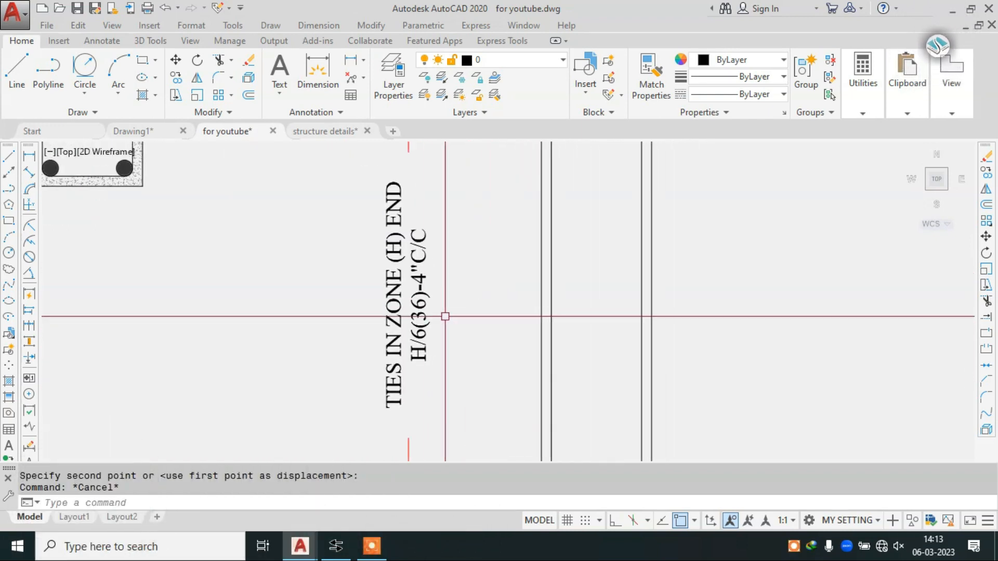
pyautogui.scroll(4, 399, 246)
pyautogui.doubleClick(398, 247)
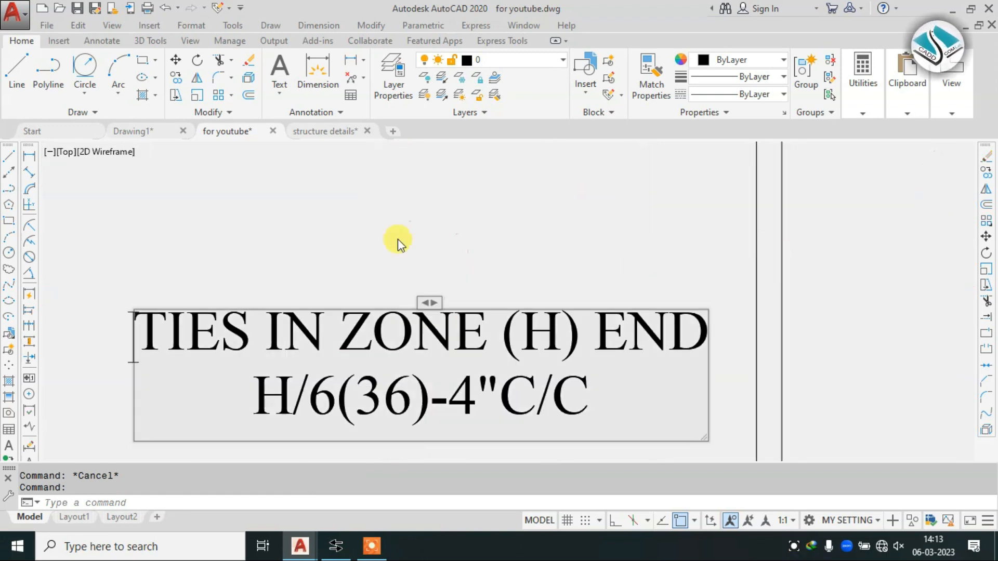
pyautogui.write('a')
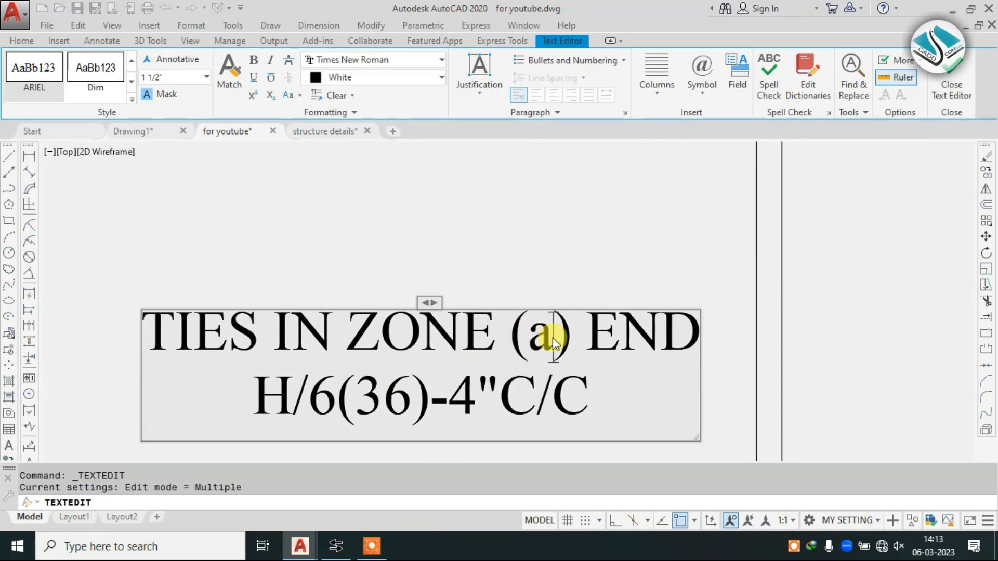
pyautogui.press('BackSpace')
pyautogui.write('A')
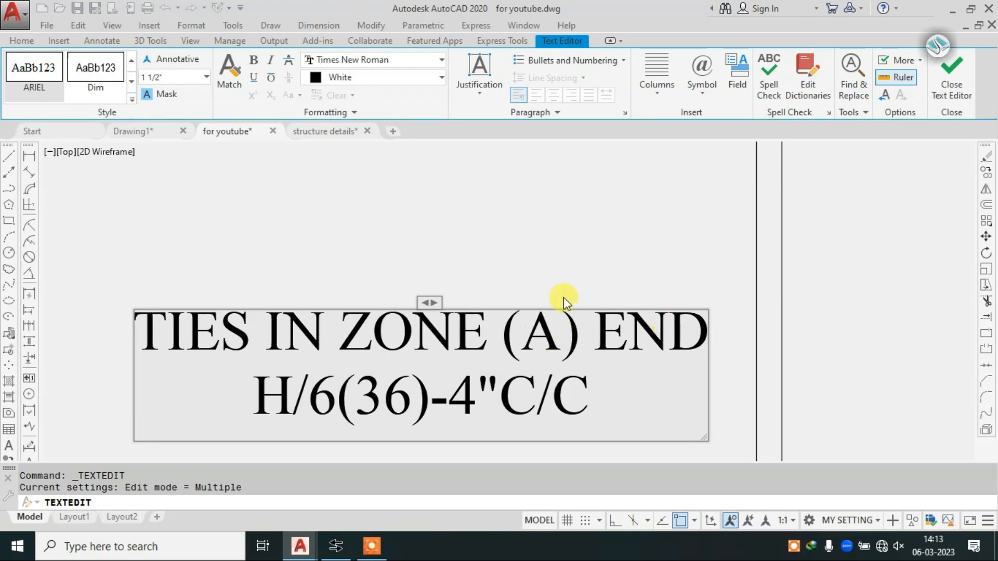
pyautogui.press('BackSpace')
pyautogui.write('A')
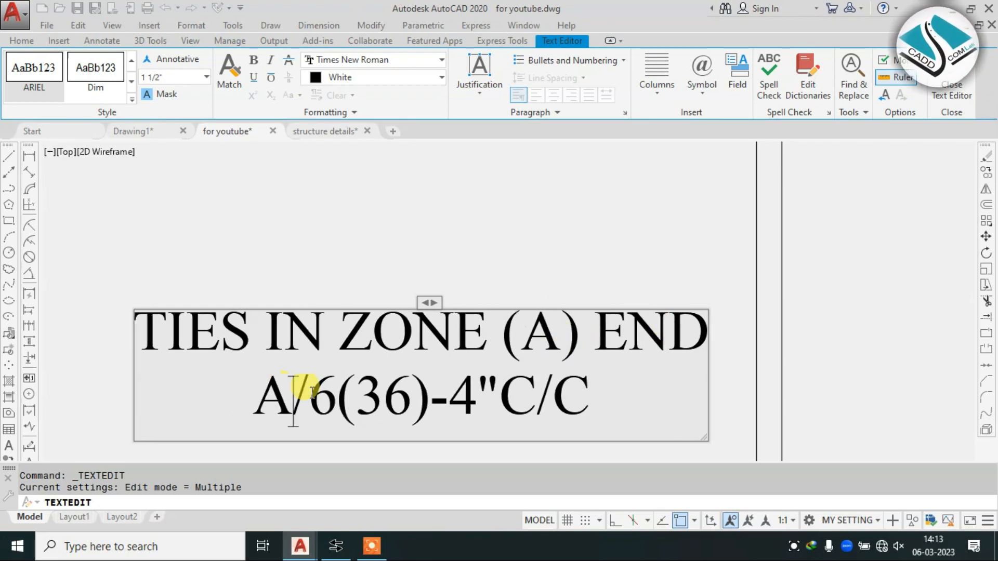
pyautogui.click(460, 280)
pyautogui.press('Escape')
# Compare the edited tie note with the end-zone ties of the reference column in structure details.dwg, ending in for youtube.dwg
pyautogui.scroll(-2, 510, 348)
pyautogui.scroll(1, 444, 294)
pyautogui.scroll(-1, 543, 394)
pyautogui.moveTo(550, 326); pyautogui.dragTo(524, 267, button='middle')
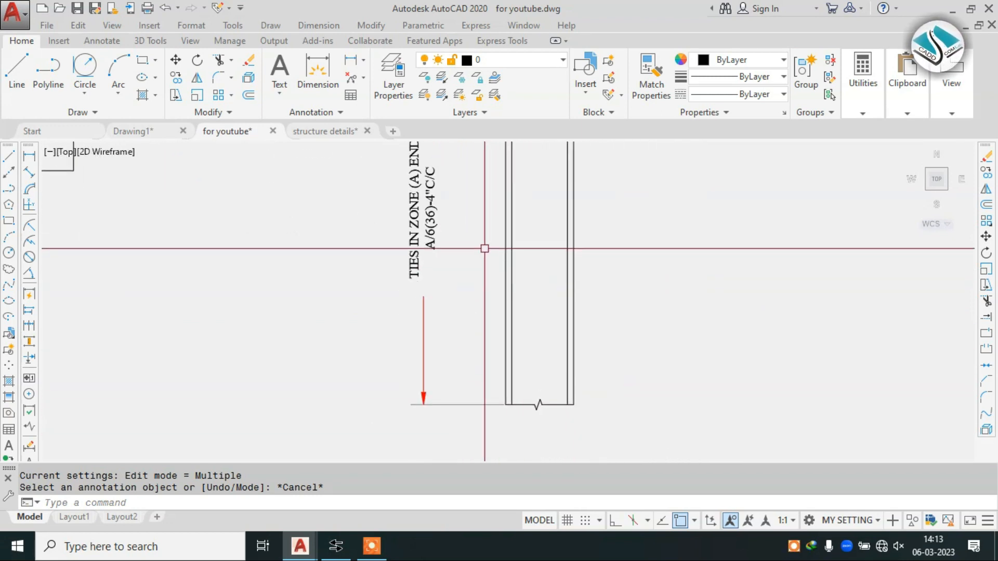
pyautogui.scroll(4, 437, 212)
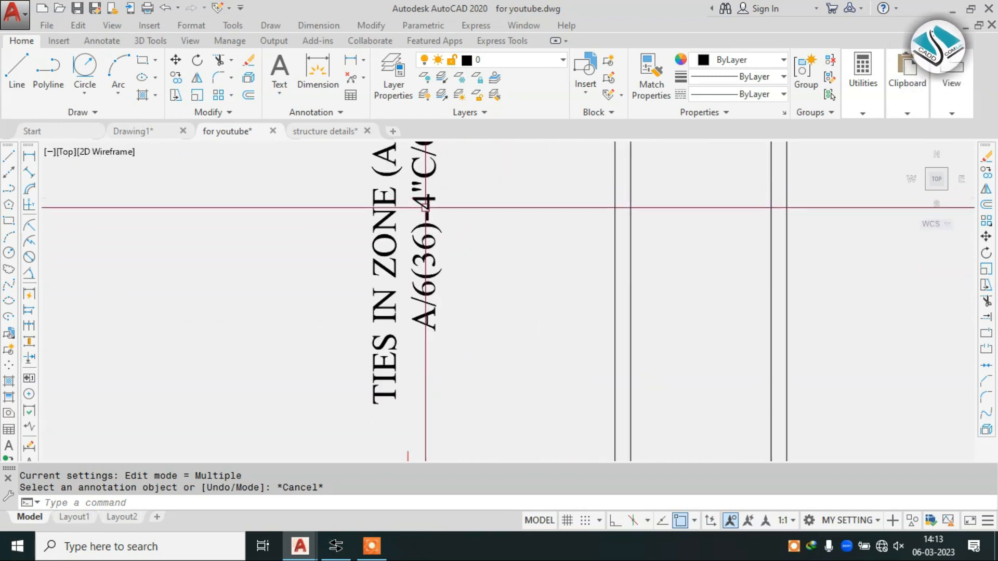
pyautogui.scroll(-2, 445, 245)
pyautogui.scroll(2, 434, 208)
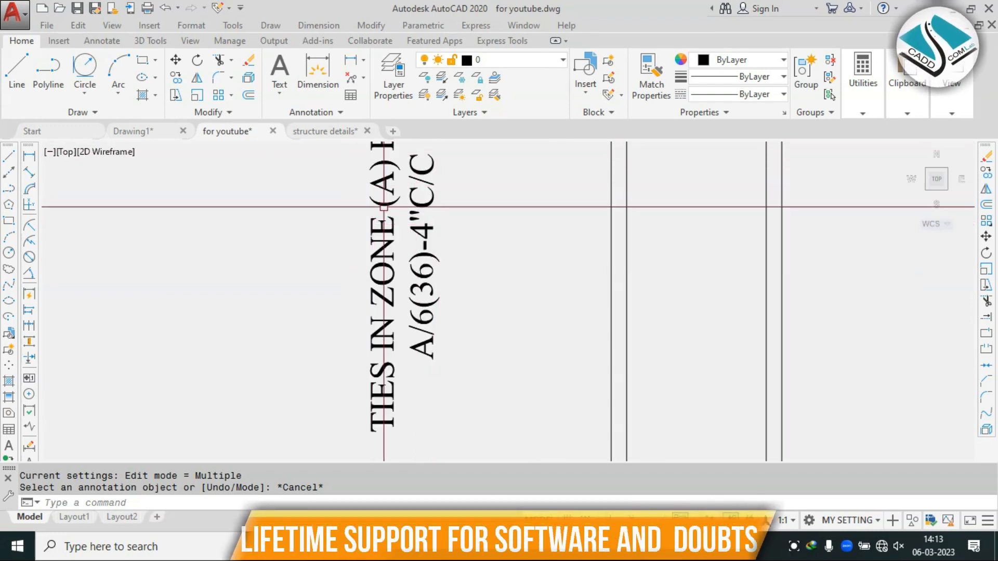
pyautogui.click(332, 132)
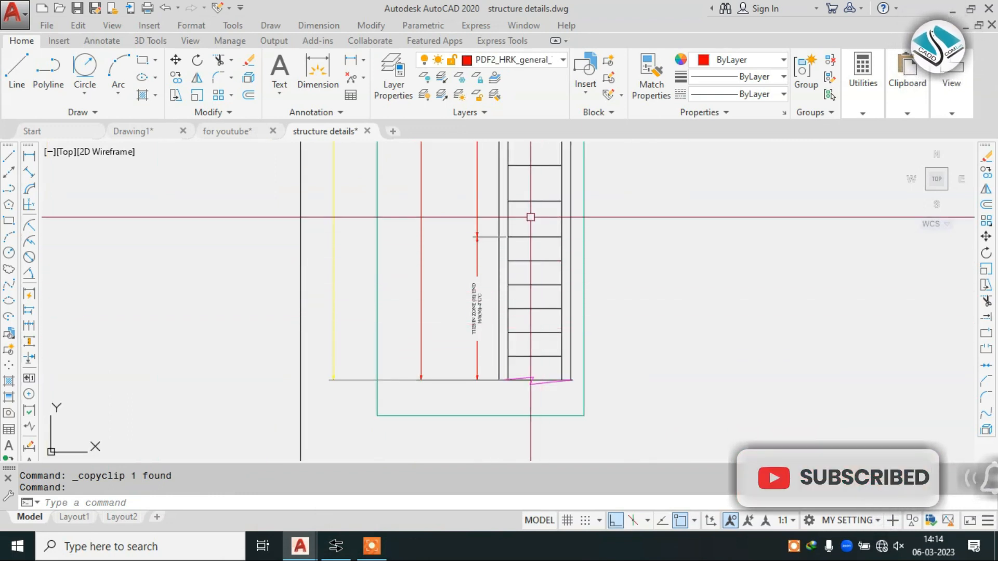
pyautogui.click(250, 151)
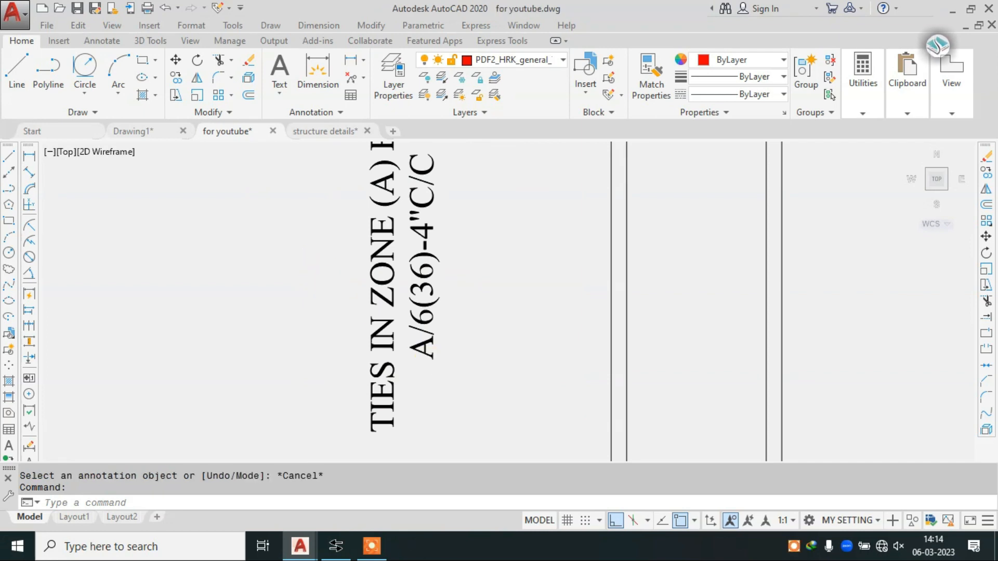
pyautogui.scroll(-4, 464, 356)
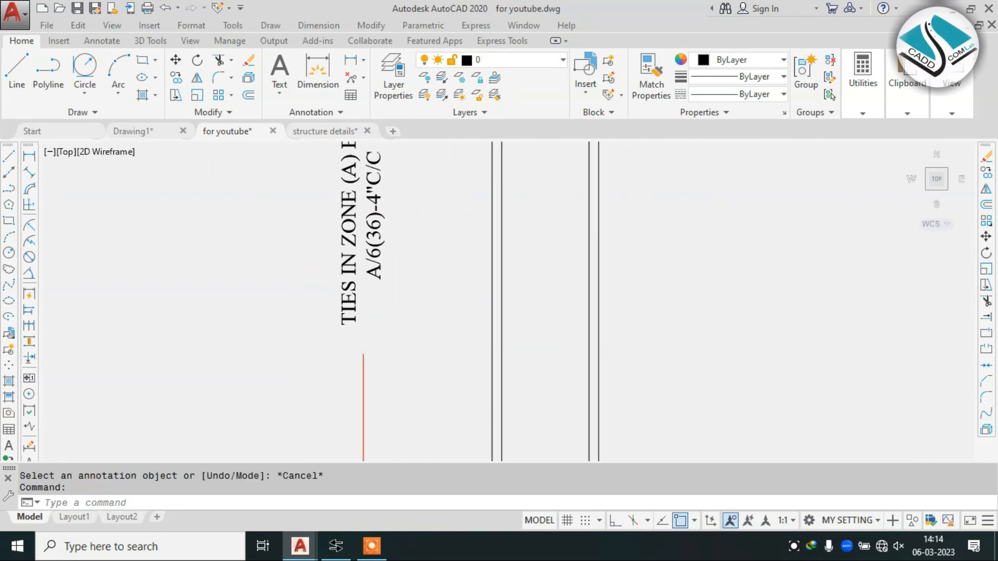
# Draw a horizontal line from the bottom of the column's left inner line to well past its right edge
pyautogui.write('l')
pyautogui.press('Return')
pyautogui.scroll(3, 534, 431)
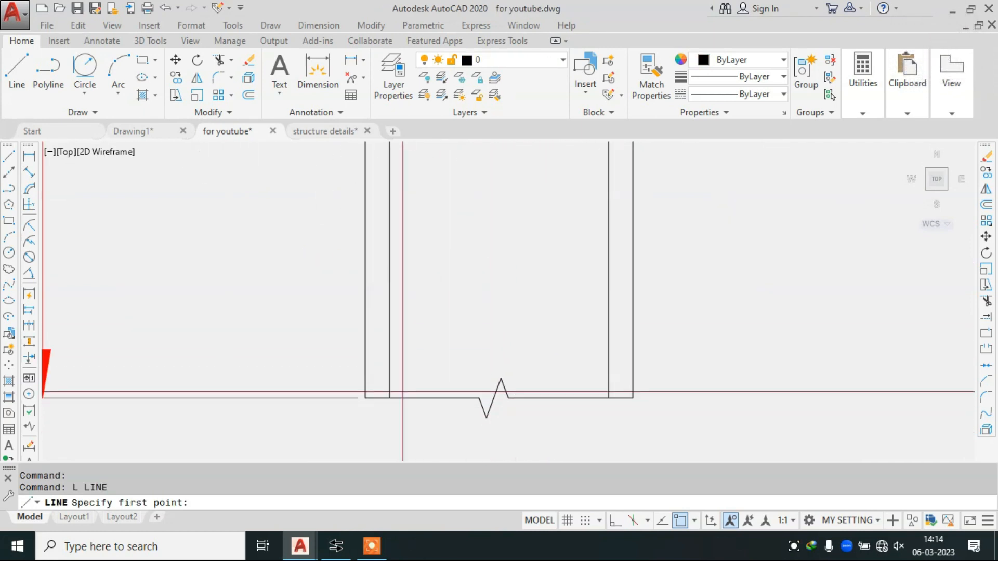
pyautogui.click(388, 398)
pyautogui.click(839, 398)
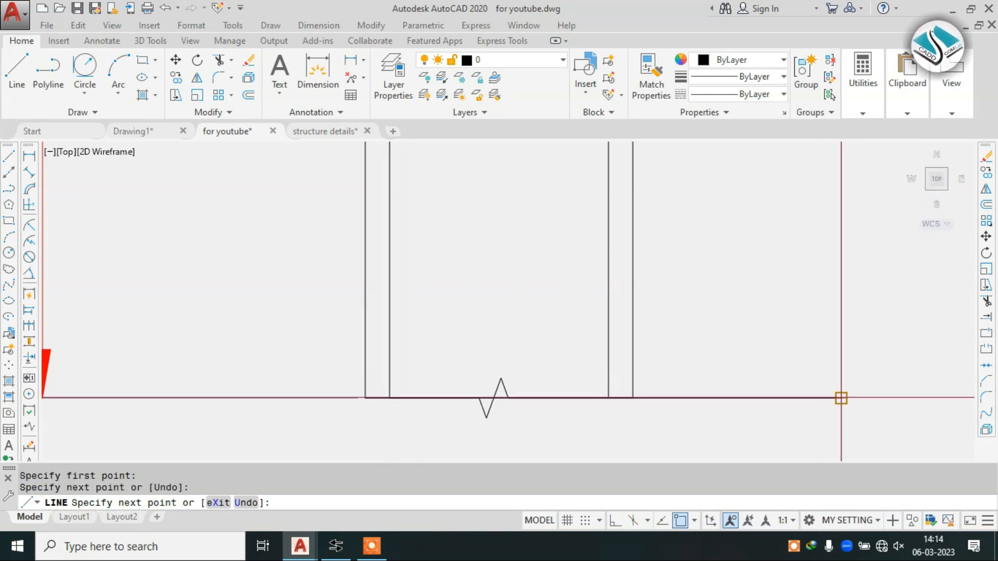
pyautogui.press('Escape')
pyautogui.click(716, 376)
pyautogui.click(642, 420)
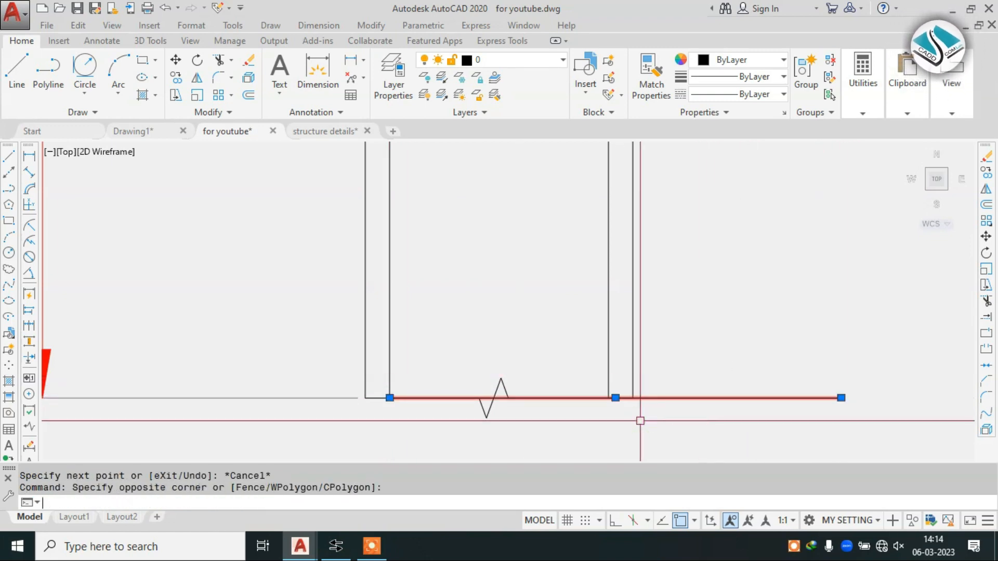
pyautogui.write('co')
pyautogui.press('Return')
pyautogui.click(683, 387)
pyautogui.scroll(-4, 660, 312)
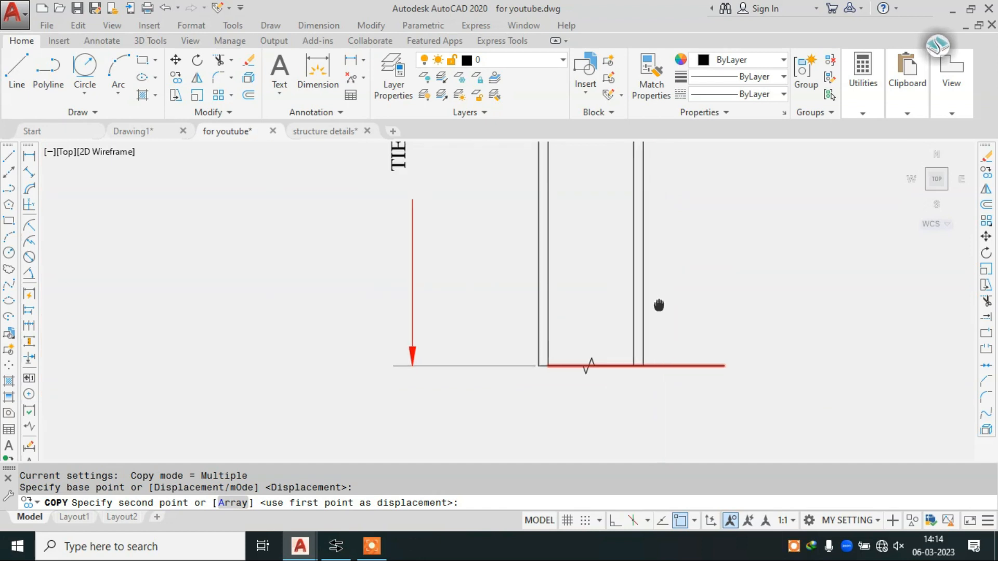
pyautogui.press('Escape')
pyautogui.press('Escape')
# Offset the horizontal line at the column's base upward by 4" for the first tie
pyautogui.write('o')
pyautogui.press('Return')
pyautogui.write('4')
pyautogui.press('Return')
pyautogui.click(664, 394)
pyautogui.click(663, 353)
pyautogui.scroll(-3, 608, 364)
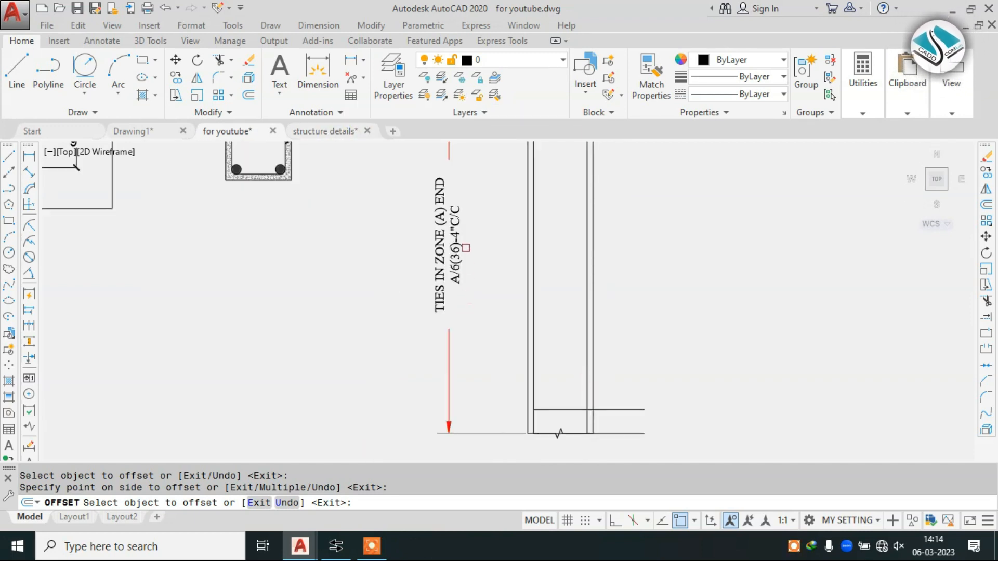
# Offset further tie lines upward at 4" spacing until six lie above the base line, checking against the reference column in structure details.dwg
pyautogui.click(323, 130)
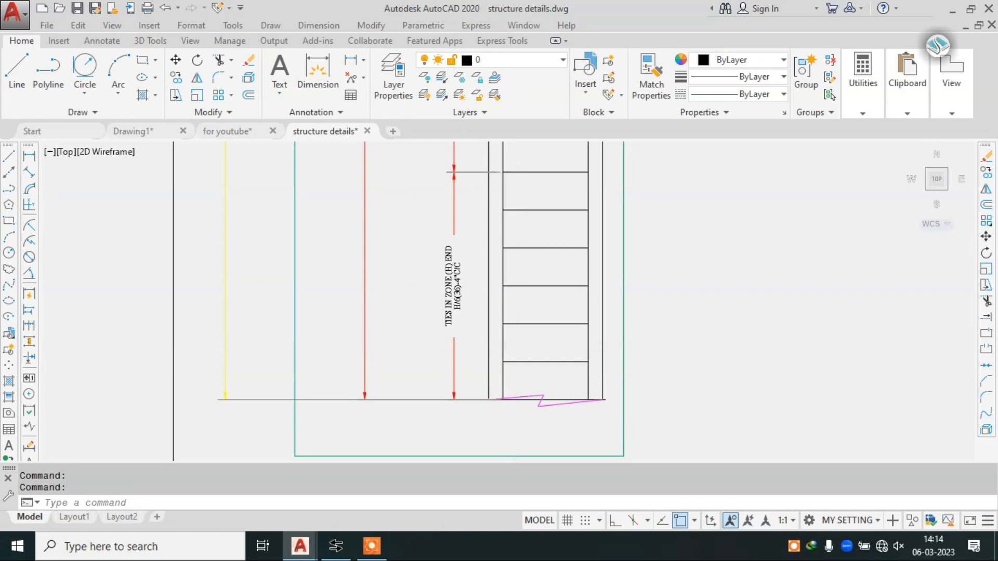
pyautogui.scroll(1, 530, 312)
pyautogui.scroll(-1, 530, 312)
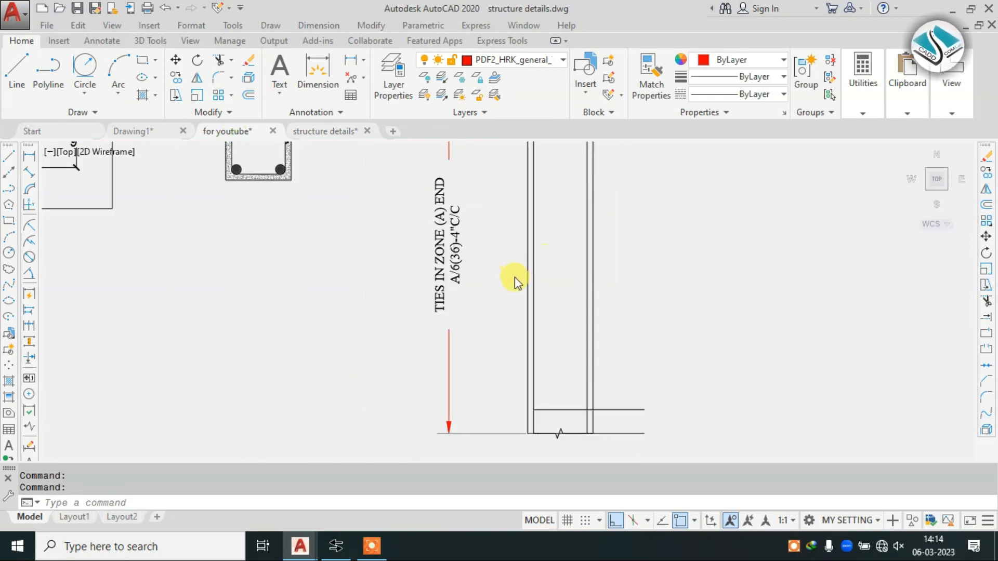
pyautogui.write('o')
pyautogui.press('Return')
pyautogui.write('4')
pyautogui.press('Return')
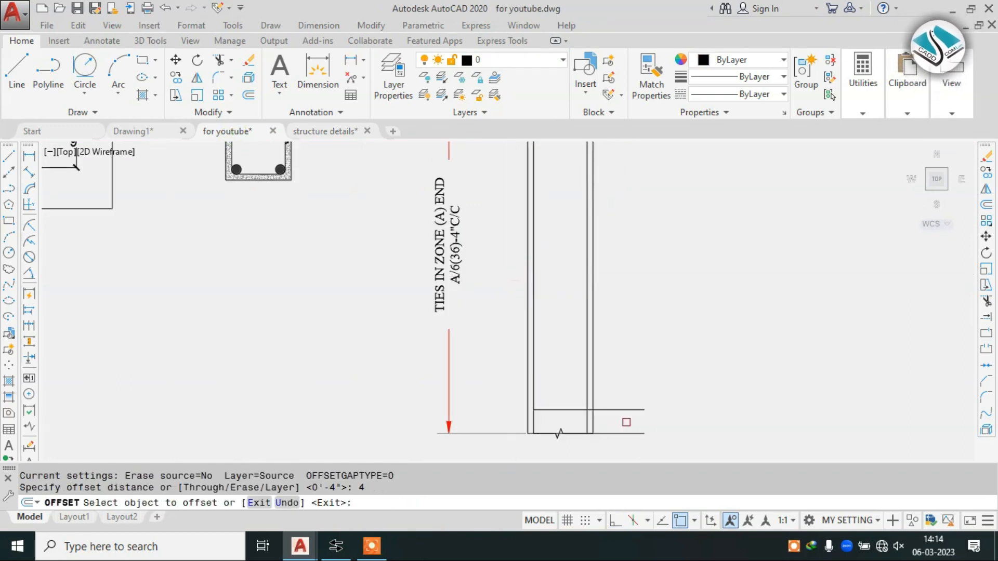
pyautogui.click(632, 411)
pyautogui.click(632, 379)
pyautogui.click(632, 386)
pyautogui.click(613, 364)
pyautogui.click(613, 362)
pyautogui.click(624, 306)
pyautogui.click(611, 315)
pyautogui.click(617, 292)
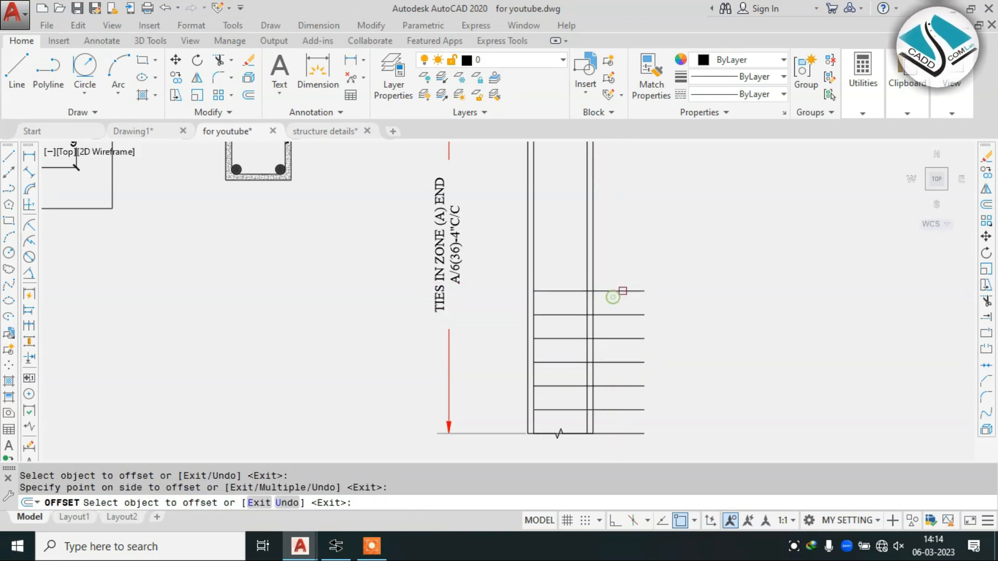
pyautogui.press('Escape')
pyautogui.click(338, 130)
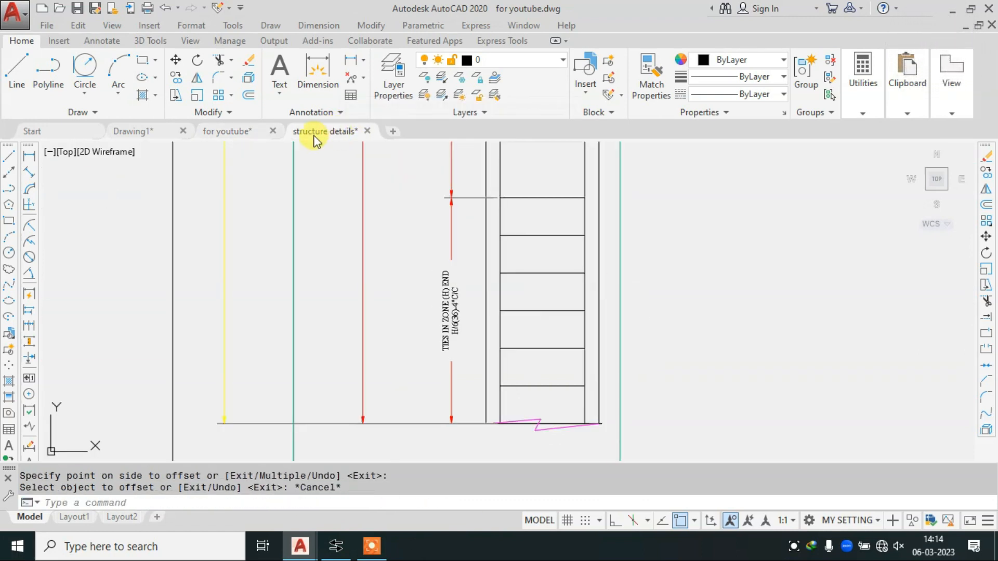
pyautogui.click(238, 132)
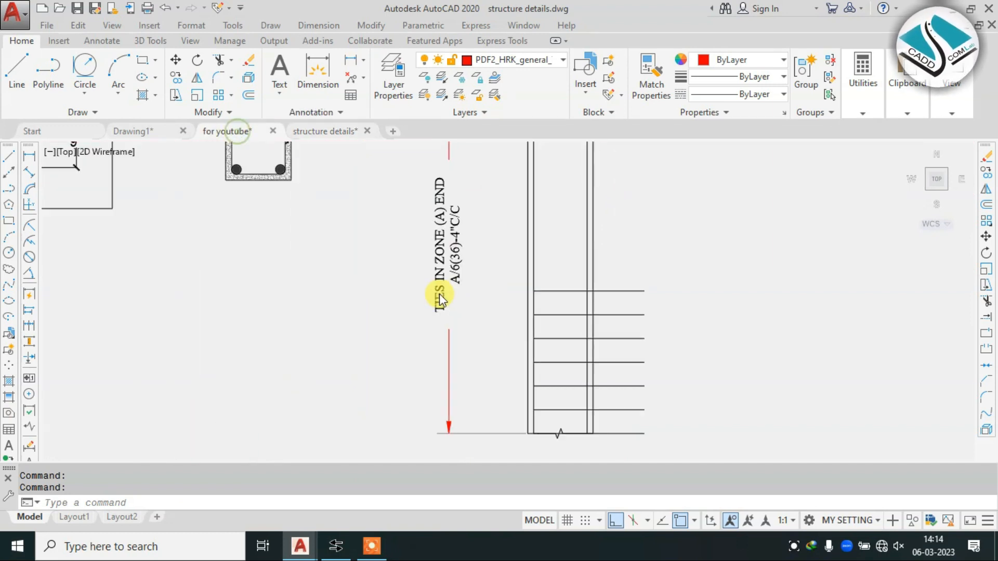
pyautogui.click(626, 313)
pyautogui.press('Escape')
pyautogui.scroll(2, 622, 313)
pyautogui.write('EX')
pyautogui.press('Return')
pyautogui.moveTo(614, 310); pyautogui.dragTo(572, 221, button='middle')
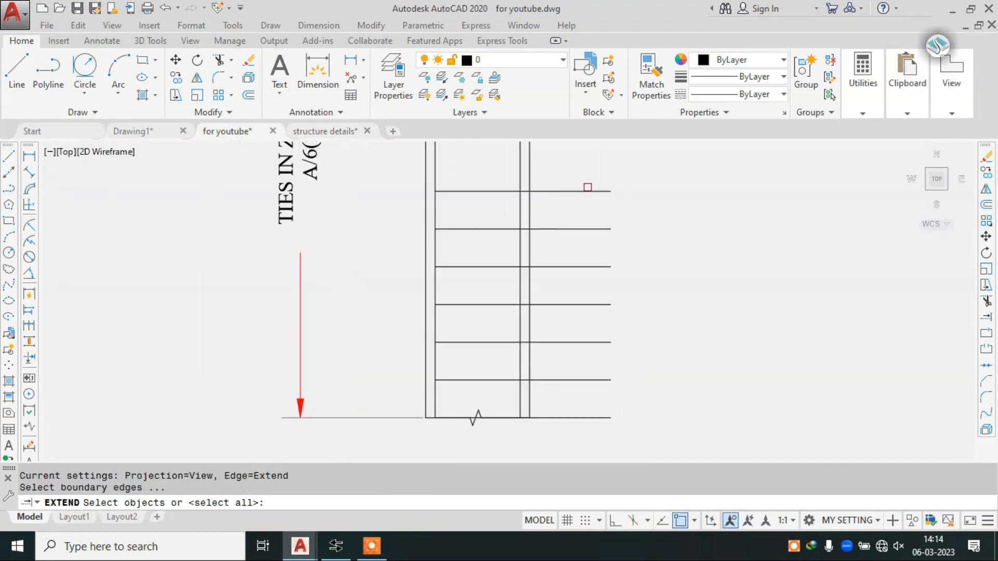
pyautogui.scroll(2, 420, 306)
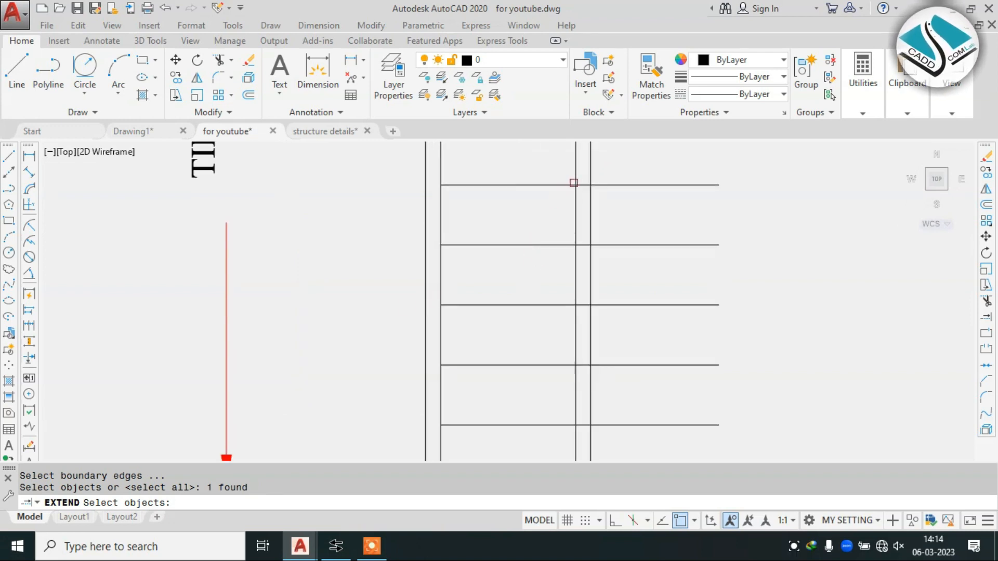
pyautogui.scroll(4, 582, 181)
pyautogui.scroll(-2, 592, 322)
pyautogui.moveTo(586, 413); pyautogui.dragTo(559, 185, button='middle')
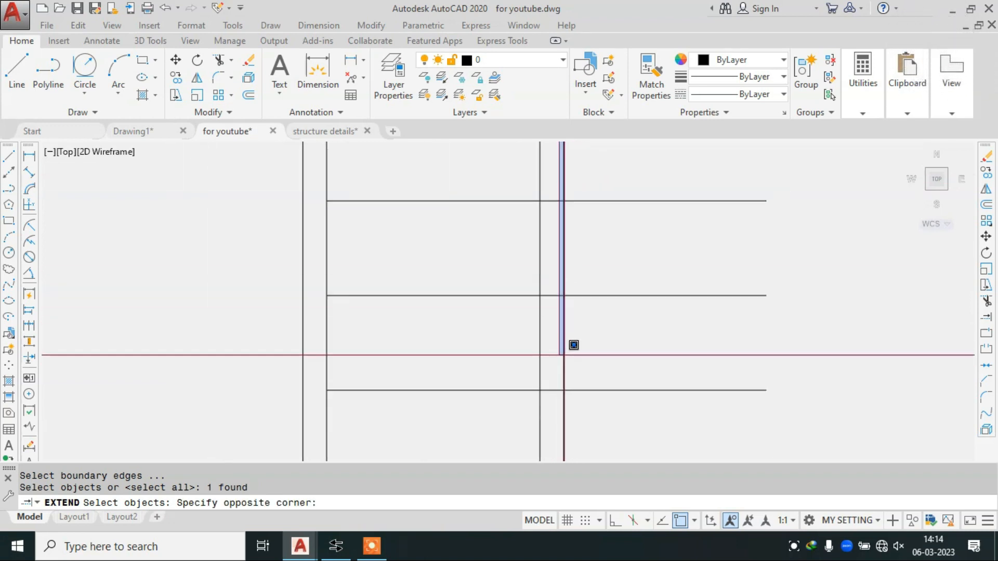
pyautogui.click(550, 397)
pyautogui.scroll(-2, 550, 387)
pyautogui.press('Escape')
pyautogui.click(653, 227)
pyautogui.press('Escape')
# Trim the six tie lines between the column's two right-hand vertical lines
pyautogui.write('TR')
pyautogui.press('Return')
pyautogui.scroll(-1, 543, 255)
pyautogui.scroll(3, 546, 233)
pyautogui.scroll(-5, 539, 210)
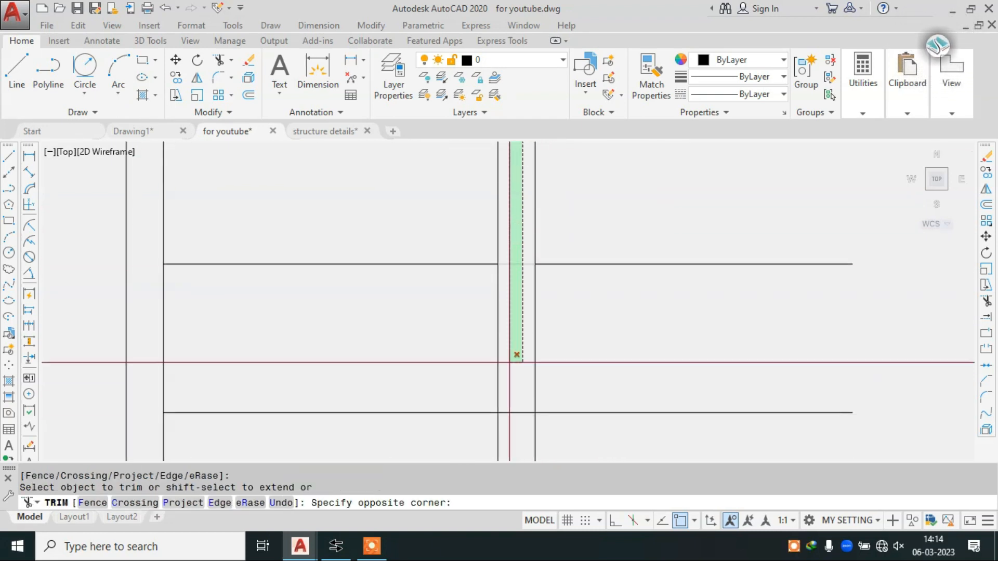
pyautogui.click(539, 213)
pyautogui.scroll(4, 538, 213)
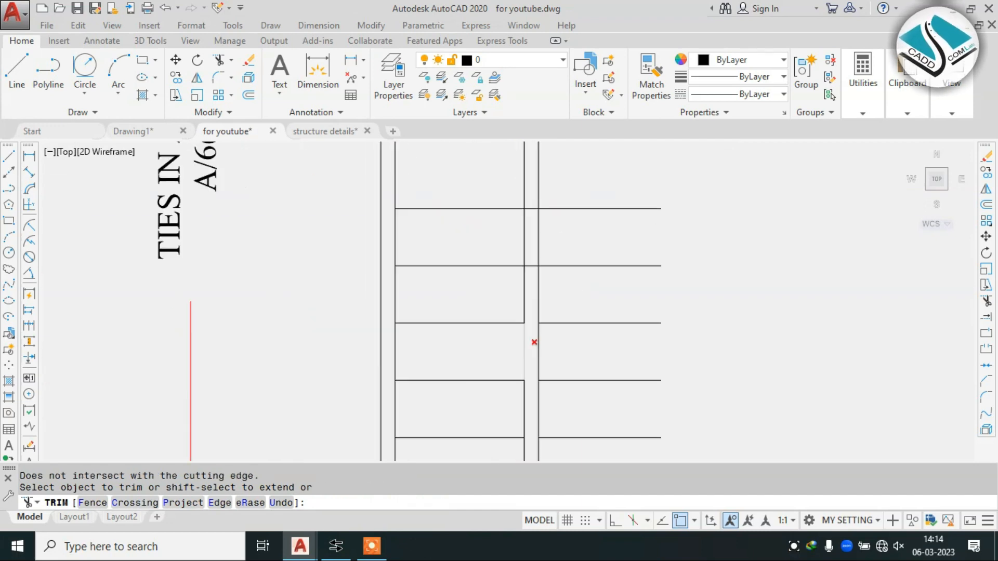
pyautogui.moveTo(525, 191); pyautogui.dragTo(541, 231, button='middle')
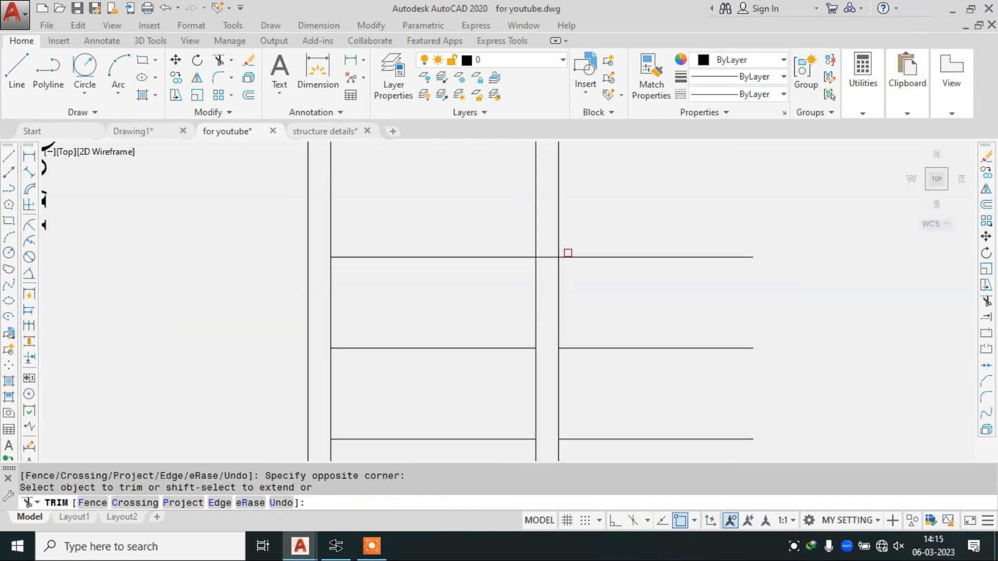
# Erase the six leftover tie line pieces outside the column's right edge
pyautogui.press('Escape')
pyautogui.scroll(-3, 550, 255)
pyautogui.click(679, 190)
pyautogui.click(577, 414)
pyautogui.write('e')
pyautogui.press('Return')
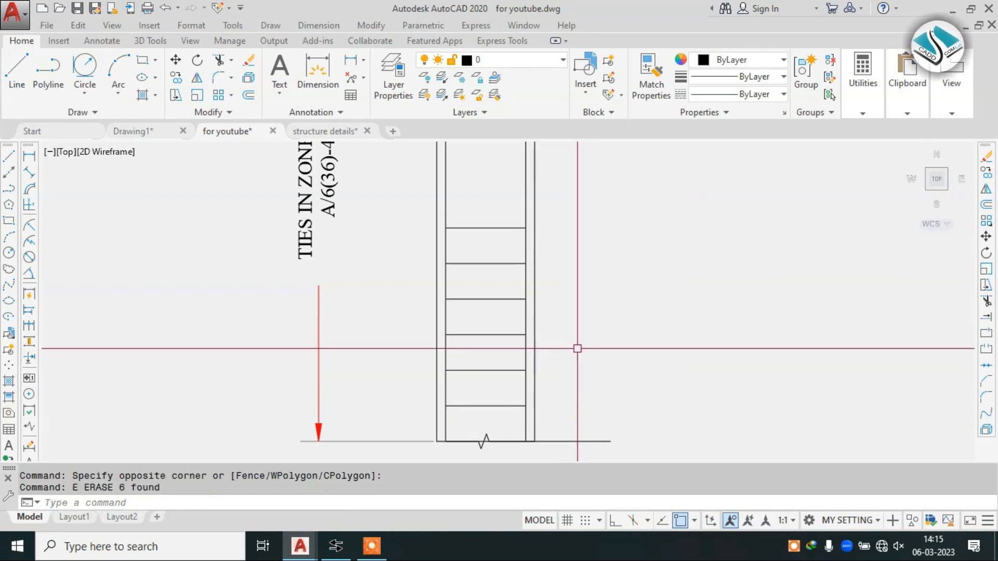
# Examine the reference column in structure details.dwg for its end-zone and mid-zone tie layout and spacing notes
pyautogui.moveTo(516, 270); pyautogui.dragTo(515, 318, button='middle')
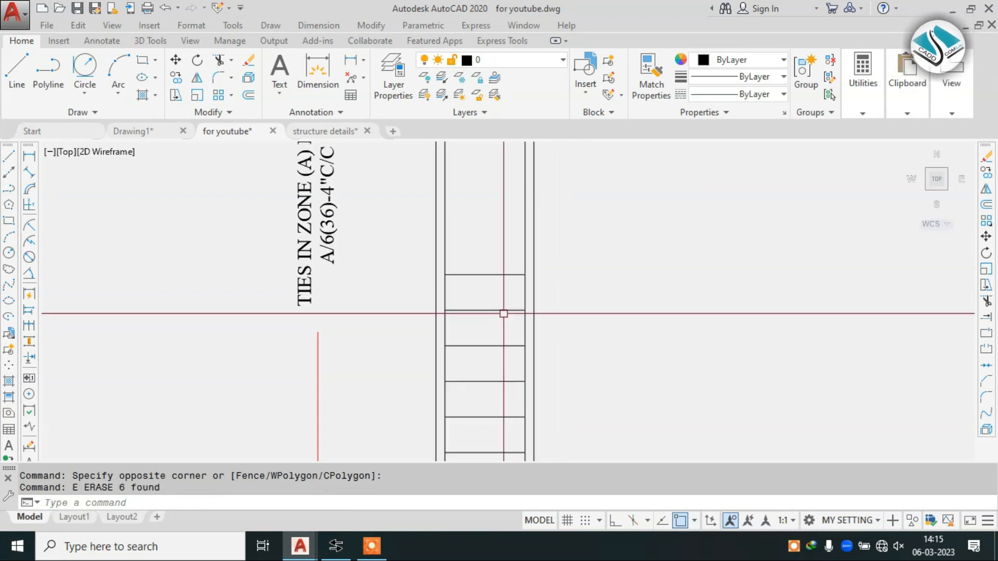
pyautogui.scroll(-2, 504, 313)
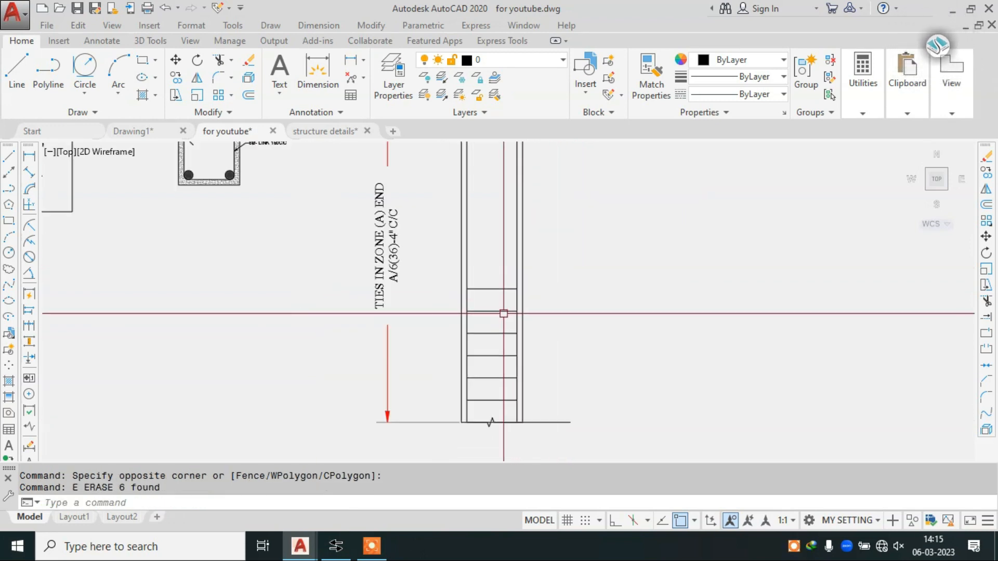
pyautogui.click(319, 132)
pyautogui.scroll(-2, 555, 266)
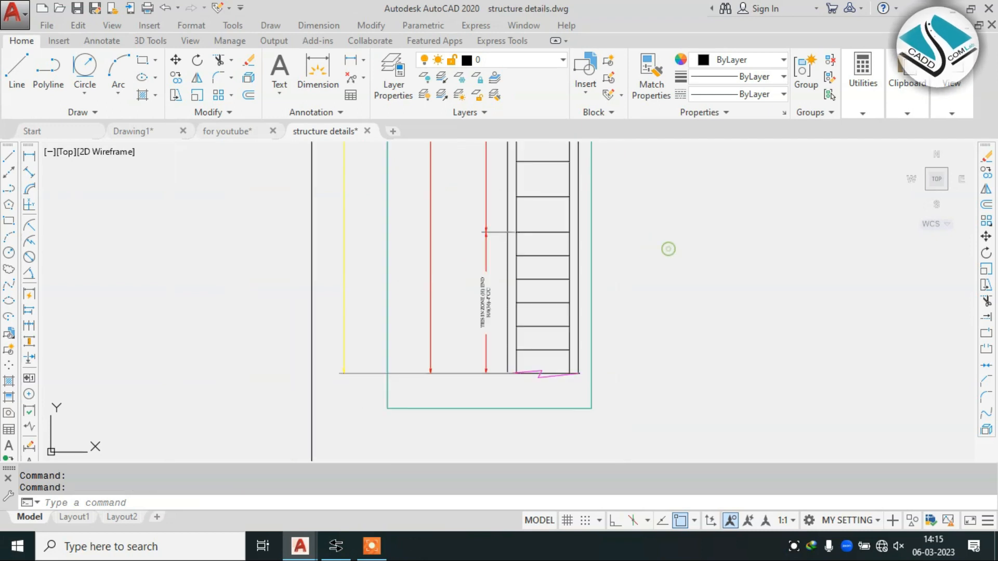
pyautogui.click(669, 248)
pyautogui.scroll(-2, 669, 249)
pyautogui.moveTo(644, 218); pyautogui.dragTo(650, 303, button='middle')
pyautogui.click(665, 286)
pyautogui.scroll(4, 535, 323)
pyautogui.moveTo(649, 267); pyautogui.dragTo(504, 385, button='middle')
pyautogui.scroll(-4, 510, 373)
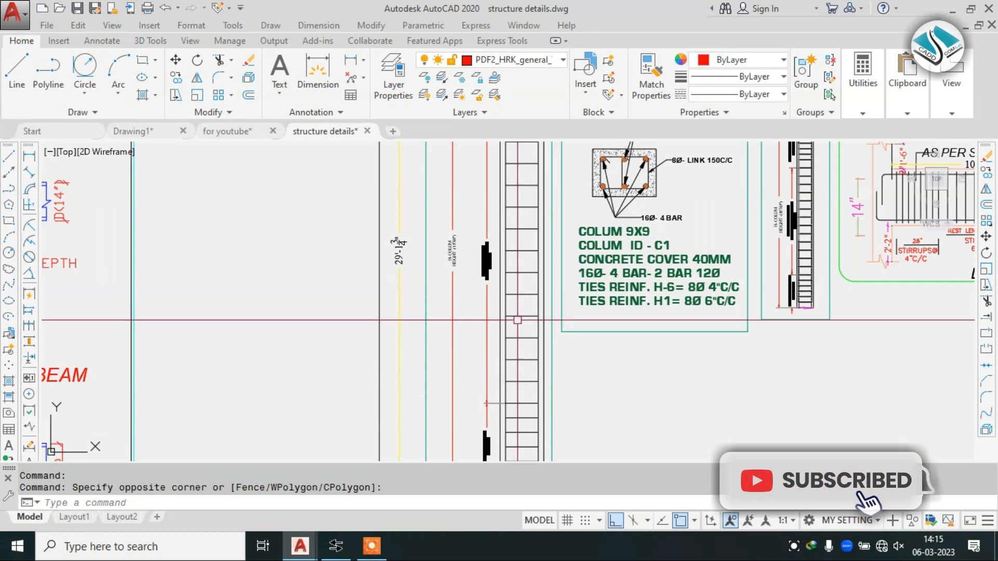
pyautogui.scroll(5, 498, 250)
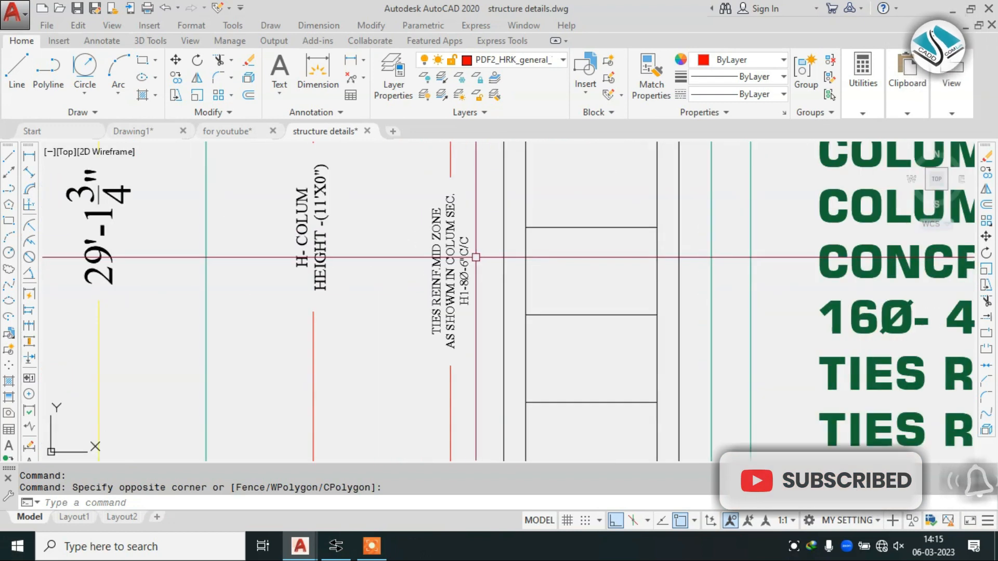
pyautogui.scroll(-3, 458, 307)
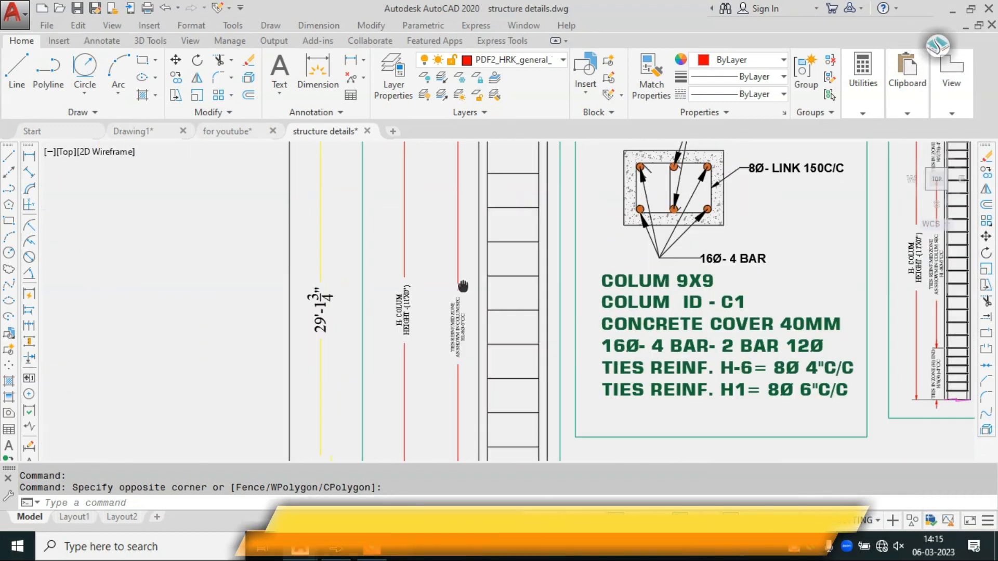
pyautogui.moveTo(475, 222)
pyautogui.mouseDown(button='middle')
pyautogui.moveTo(457, 306)
pyautogui.moveTo(444, 300)
pyautogui.mouseUp(button='middle')
pyautogui.click(257, 130)
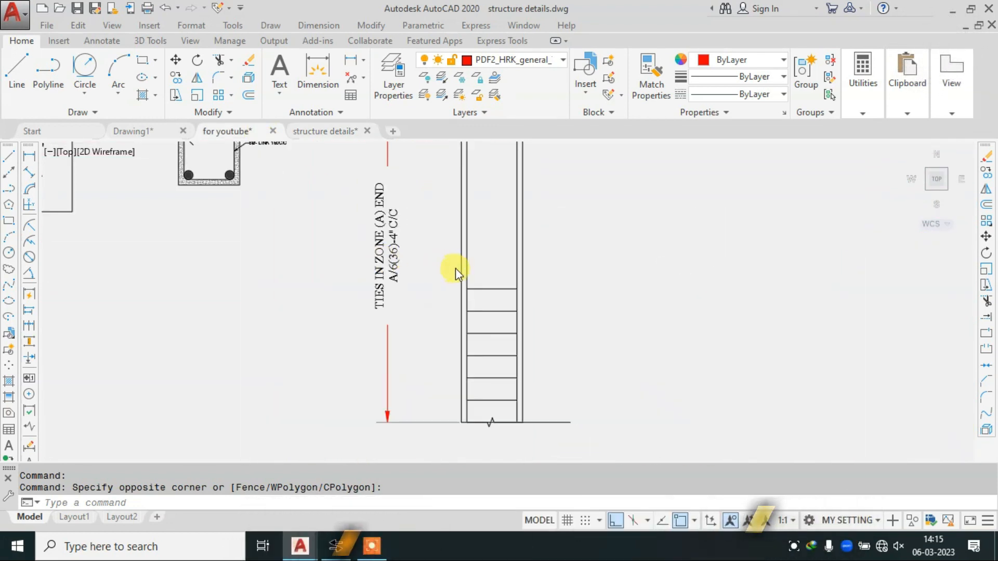
# Draw a horizontal line between the two inner vertical lines at the top of the column in for youtube.dwg
pyautogui.scroll(-2, 484, 266)
pyautogui.moveTo(564, 249); pyautogui.dragTo(559, 281, button='middle')
pyautogui.moveTo(494, 286); pyautogui.dragTo(487, 352, button='middle')
pyautogui.press('Escape')
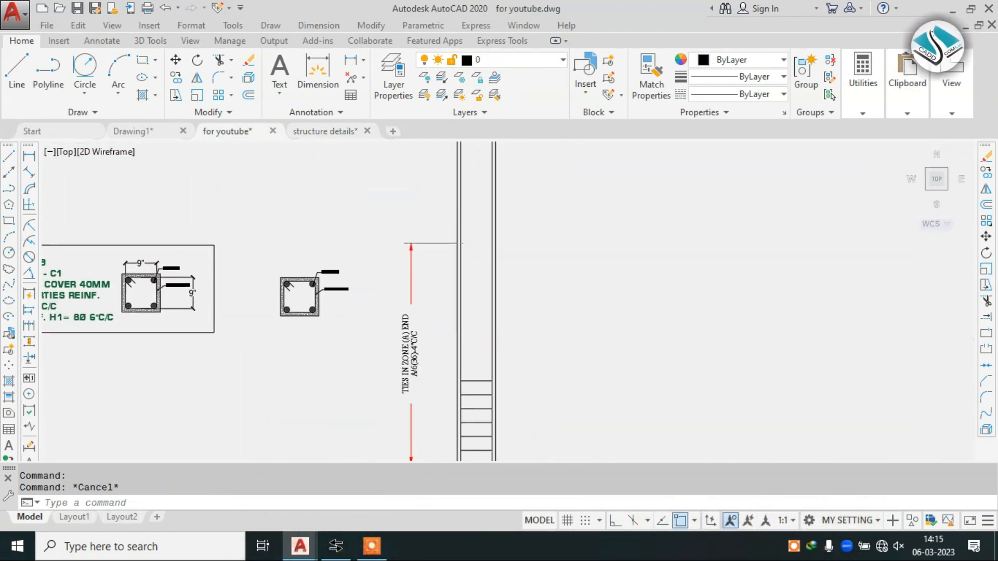
pyautogui.press('Return')
pyautogui.moveTo(492, 236); pyautogui.dragTo(515, 377, button='middle')
pyautogui.scroll(2, 564, 174)
pyautogui.scroll(4, 563, 174)
pyautogui.press('Escape')
pyautogui.write('L')
pyautogui.press('Return')
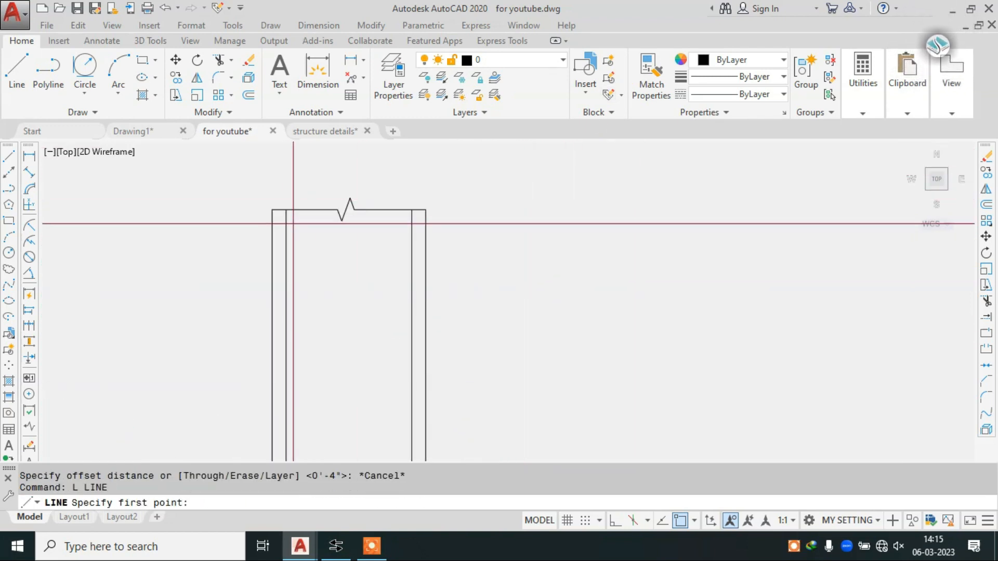
pyautogui.scroll(2, 289, 221)
pyautogui.click(284, 202)
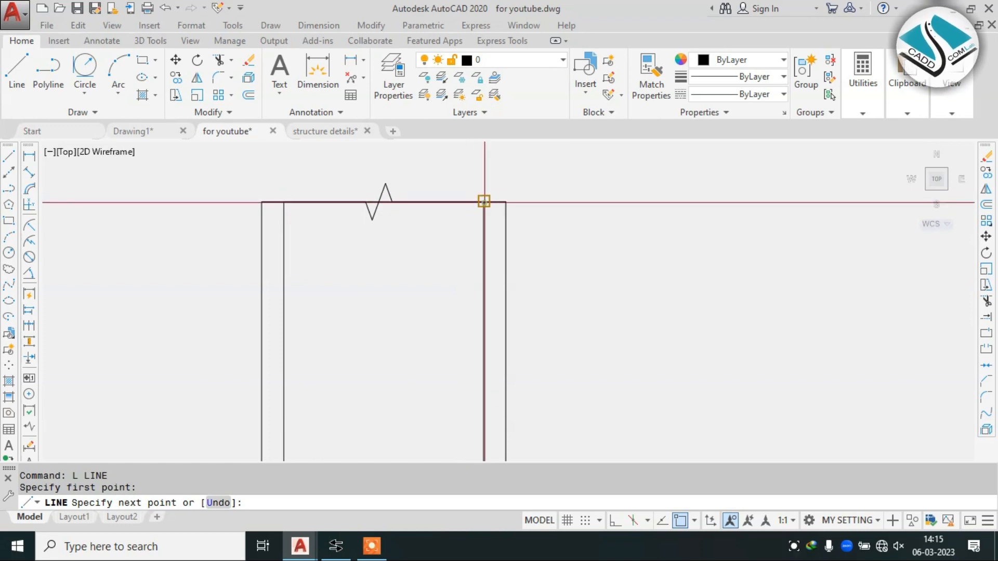
# Offset the line at the column's top downward at 4" spacing for the first three upper end-zone ties
pyautogui.write('O')
pyautogui.press('Return')
pyautogui.write('4')
pyautogui.press('Return')
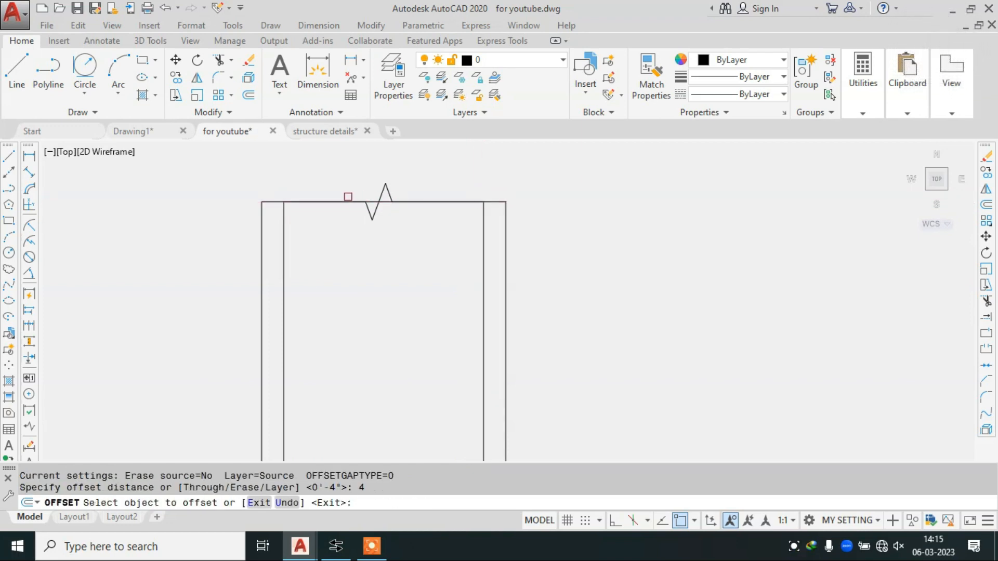
pyautogui.scroll(4, 377, 205)
pyautogui.click(368, 201)
pyautogui.click(367, 247)
pyautogui.scroll(-6, 428, 193)
pyautogui.click(430, 252)
pyautogui.click(439, 283)
pyautogui.scroll(-4, 459, 239)
pyautogui.moveTo(459, 239); pyautogui.dragTo(491, 180, button='middle')
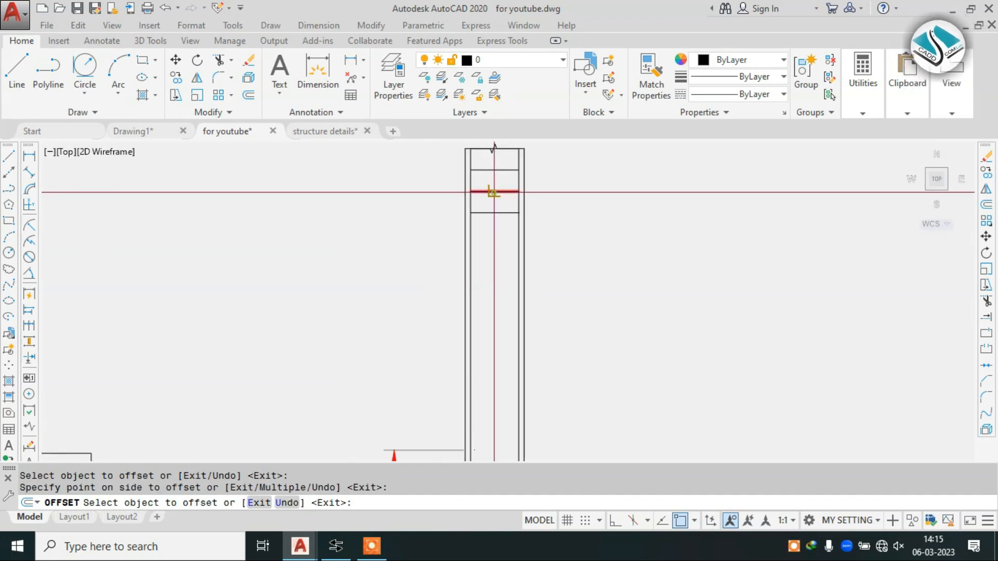
# Offset further ties downward at 4" spacing until six lie below the column's top line
pyautogui.click(493, 213)
pyautogui.click(500, 239)
pyautogui.click(499, 234)
pyautogui.click(493, 260)
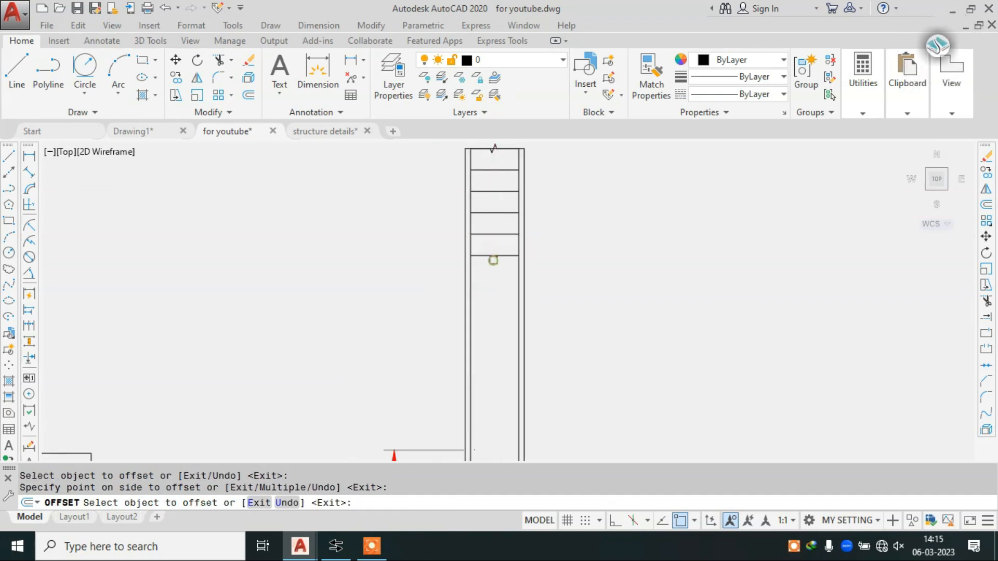
pyautogui.scroll(-3, 495, 307)
pyautogui.scroll(3, 522, 263)
pyautogui.press('Escape')
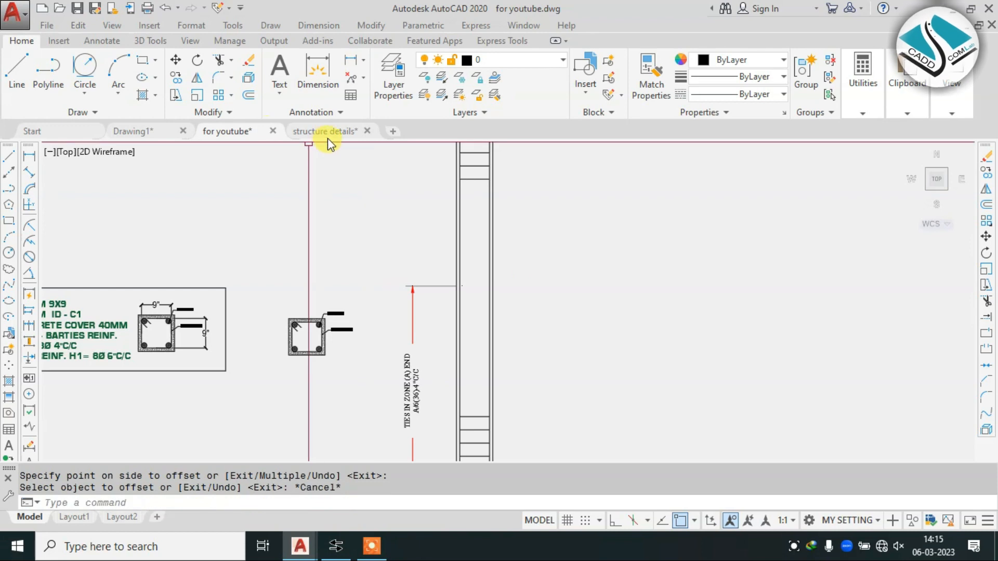
# Offset mid-zone ties downward at 6" spacing from the lowest upper end-zone tie, following the mid-zone note in structure details.dwg
pyautogui.scroll(-2, 422, 234)
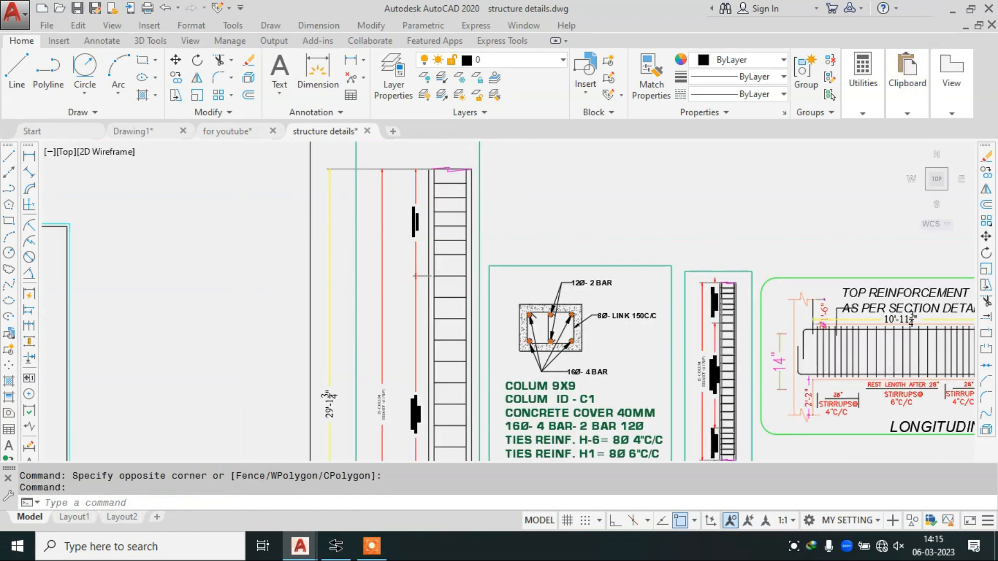
pyautogui.scroll(-2, 416, 275)
pyautogui.scroll(6, 457, 285)
pyautogui.press('F8')
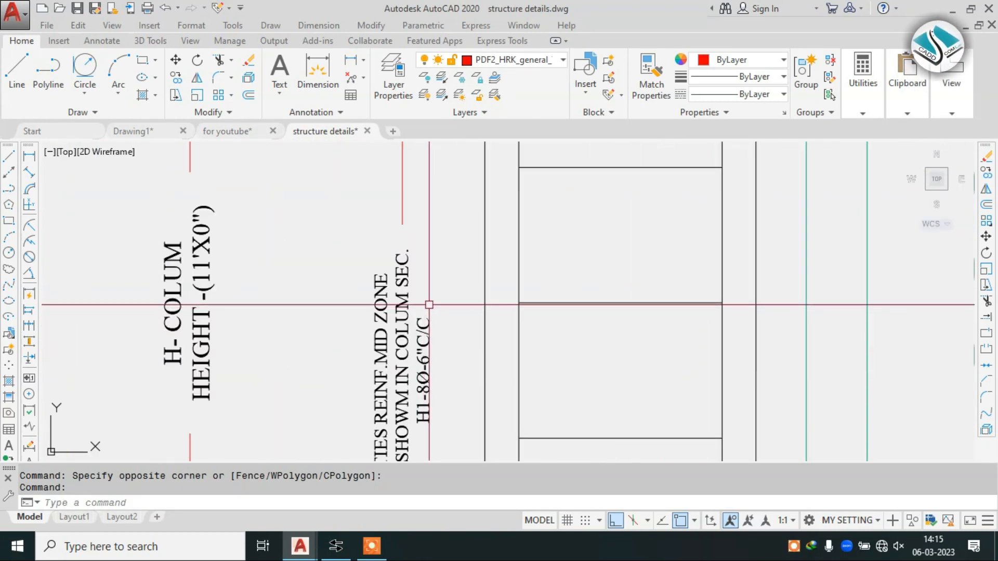
pyautogui.moveTo(429, 305); pyautogui.dragTo(427, 287, button='middle')
pyautogui.click(250, 128)
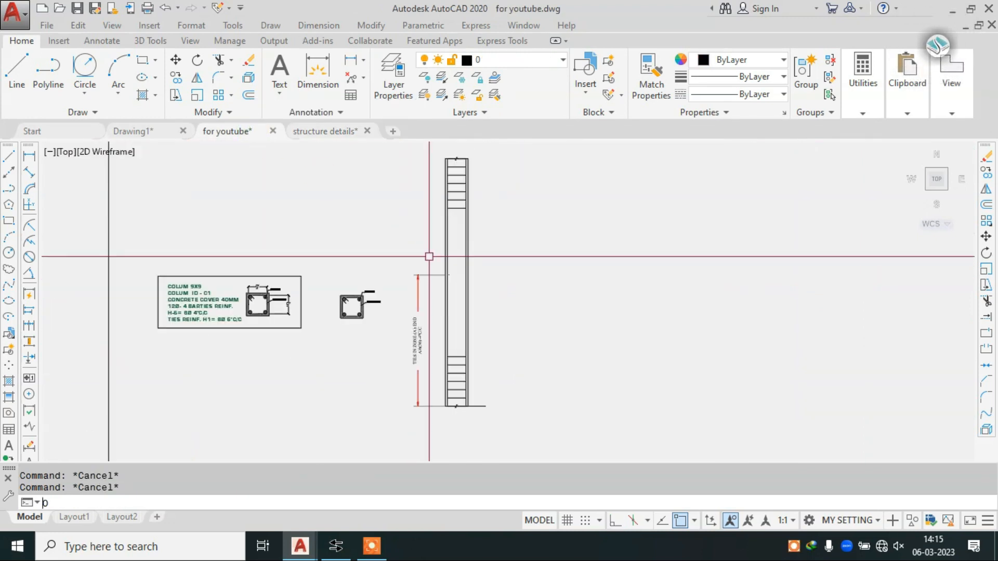
pyautogui.press('Return')
pyautogui.scroll(4, 449, 230)
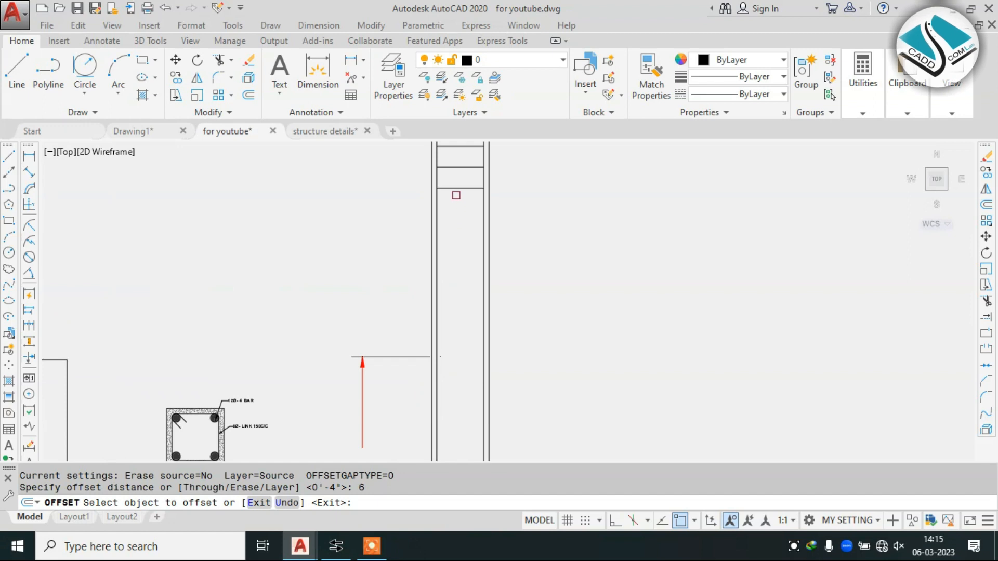
pyautogui.click(462, 221)
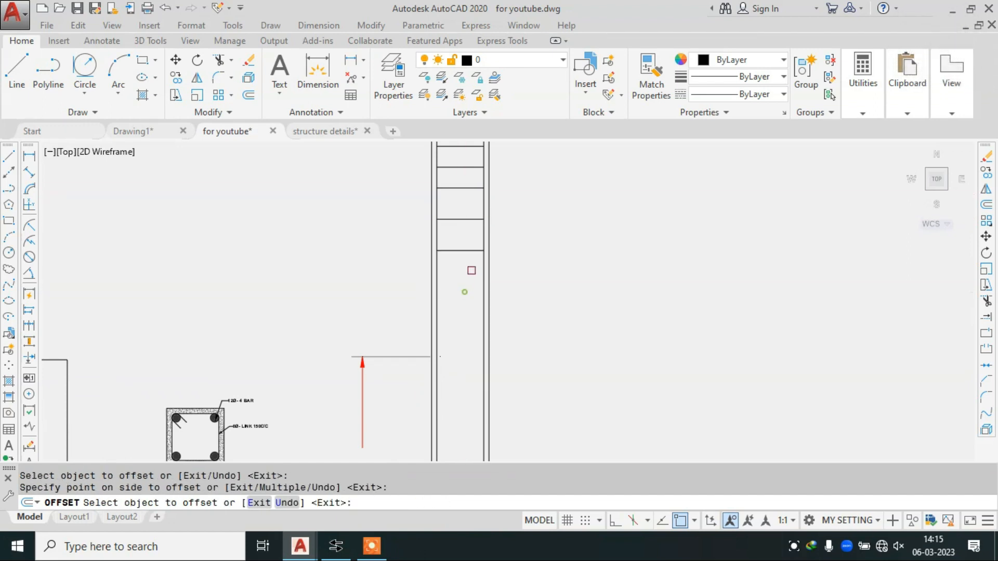
pyautogui.click(466, 281)
pyautogui.click(457, 319)
# Offset the remaining mid-zone ties downward at 6" spacing until they reach the lower end-zone ties
pyautogui.moveTo(457, 318); pyautogui.dragTo(479, 223, button='middle')
pyautogui.click(481, 218)
pyautogui.click(486, 278)
pyautogui.click(474, 248)
pyautogui.click(485, 273)
pyautogui.click(483, 280)
pyautogui.click(482, 303)
pyautogui.click(481, 311)
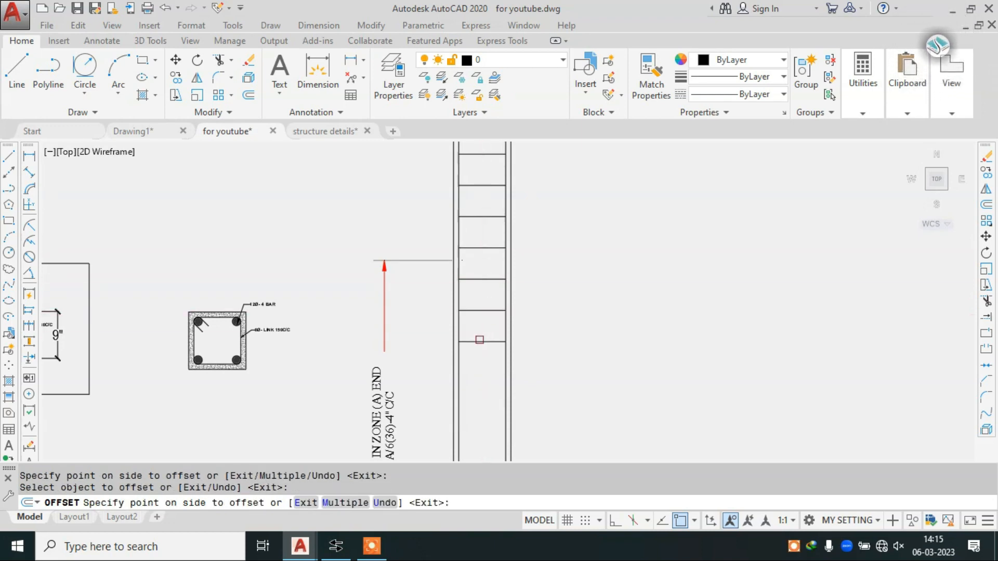
pyautogui.click(479, 338)
pyautogui.moveTo(479, 342); pyautogui.dragTo(485, 226, button='middle')
pyautogui.click(484, 226)
pyautogui.click(495, 252)
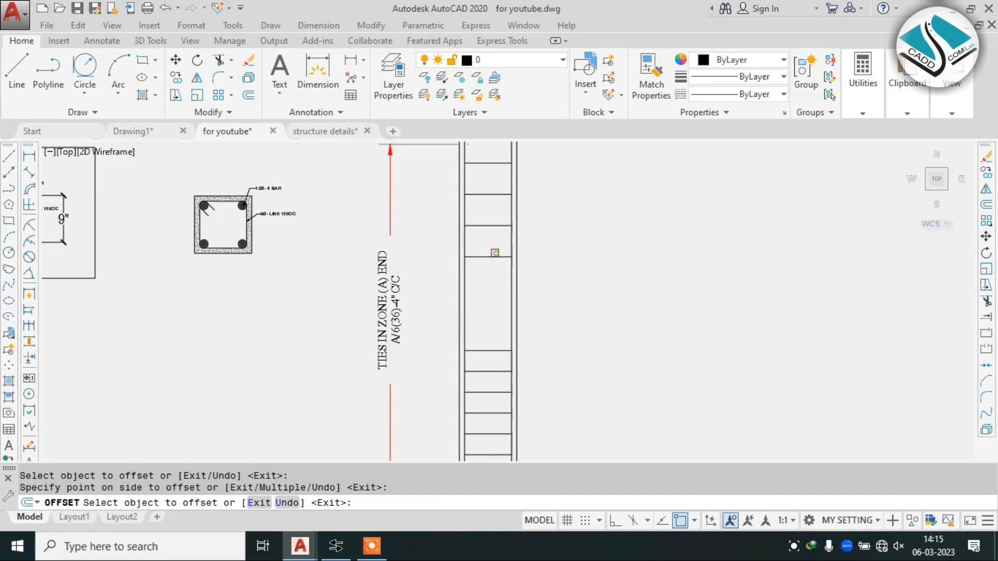
pyautogui.click(483, 288)
pyautogui.click(530, 310)
pyautogui.press('Escape')
pyautogui.scroll(-3, 508, 286)
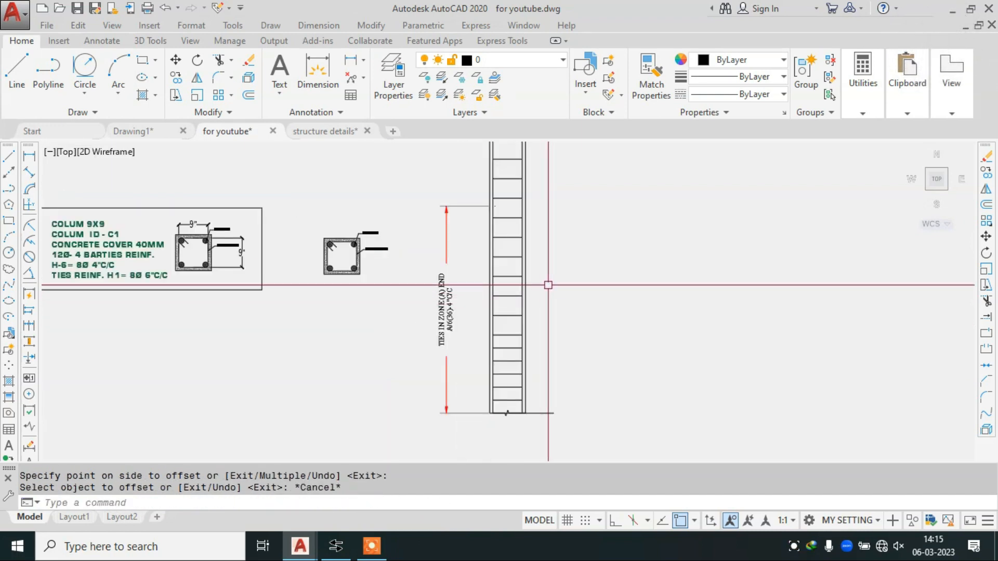
# Copy the upper end-zone and mid-zone tie dimensions of the reference column in structure details.dwg to the clipboard
pyautogui.moveTo(551, 276); pyautogui.dragTo(520, 410, button='middle')
pyautogui.moveTo(540, 330); pyautogui.dragTo(527, 270, button='middle')
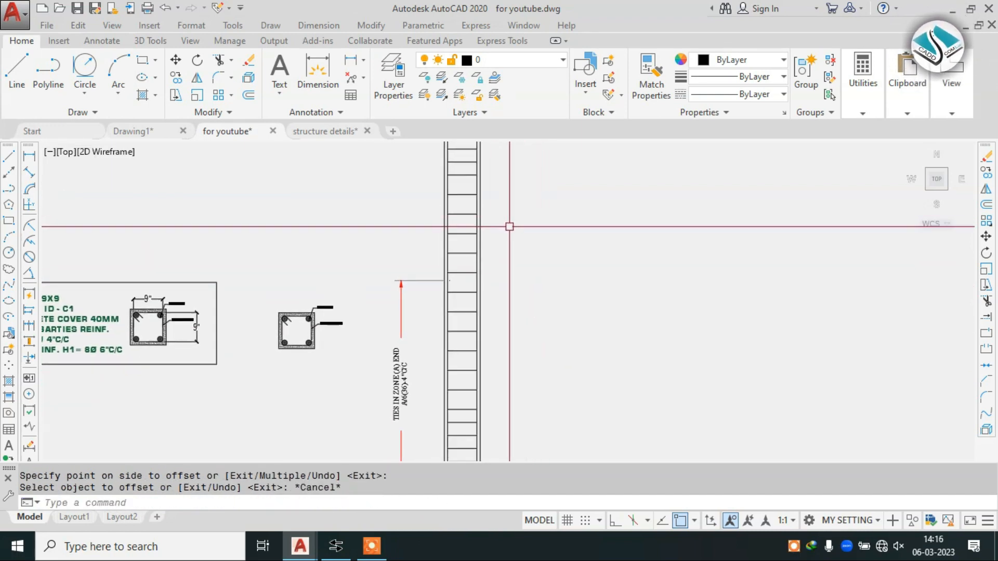
pyautogui.scroll(-2, 497, 246)
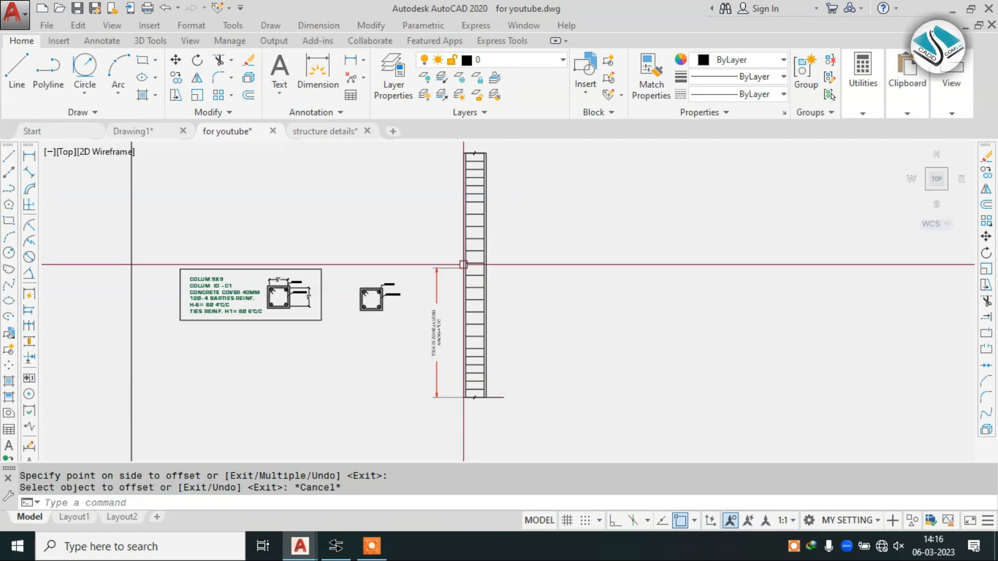
pyautogui.scroll(1, 458, 278)
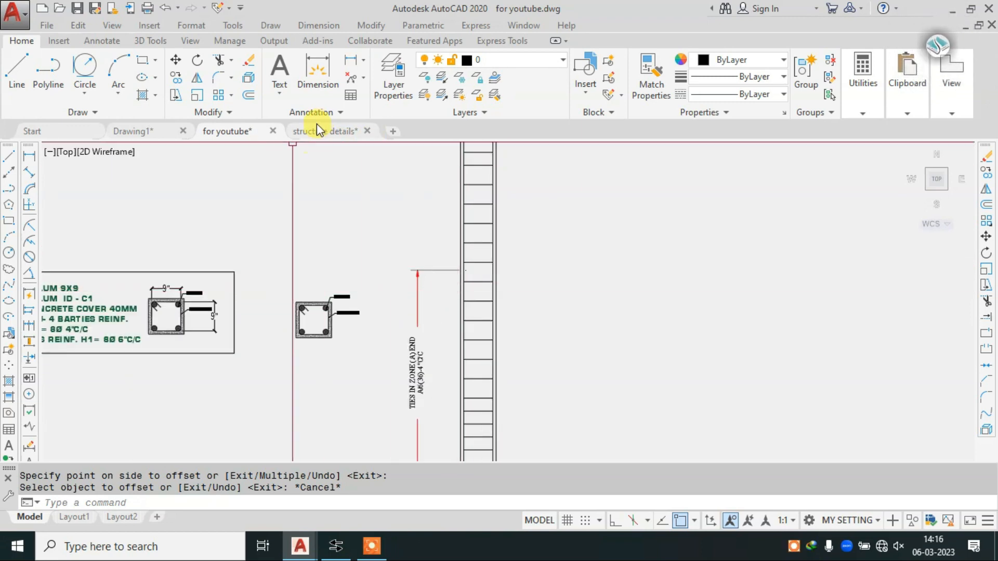
pyautogui.click(335, 133)
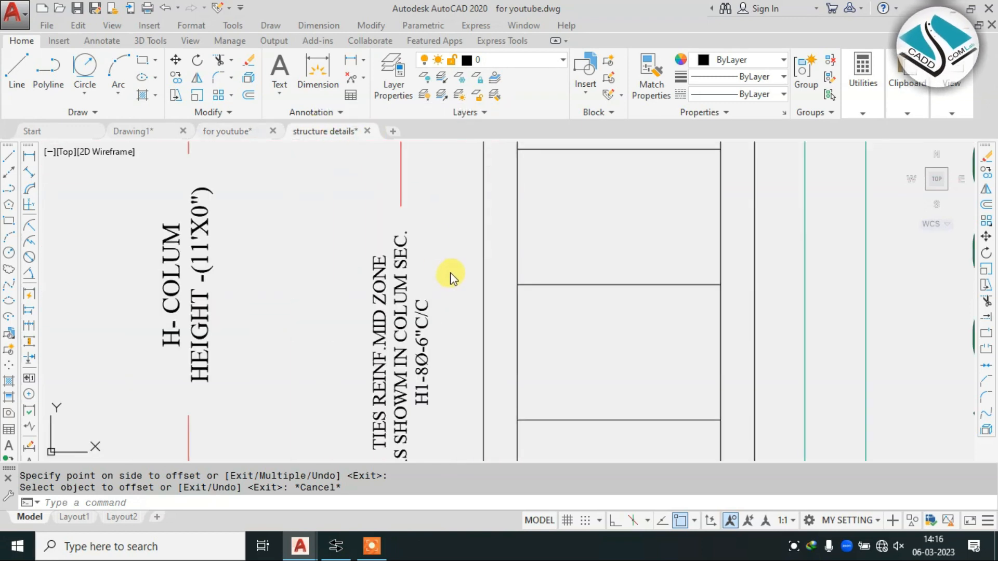
pyautogui.scroll(-2, 457, 269)
pyautogui.scroll(2, 453, 275)
pyautogui.scroll(-3, 448, 281)
pyautogui.scroll(2, 444, 334)
pyautogui.scroll(3, 439, 336)
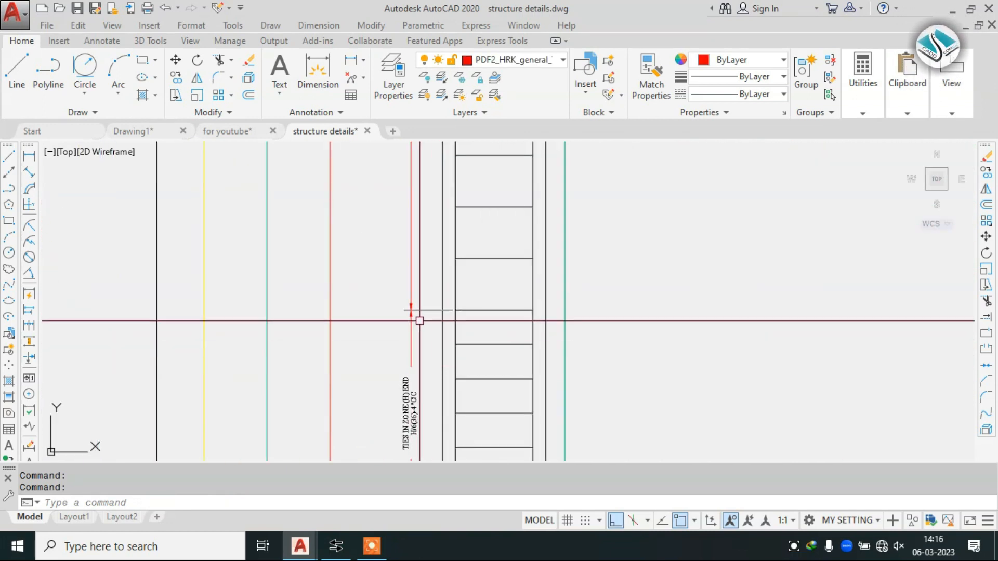
pyautogui.click(425, 214)
pyautogui.moveTo(419, 199); pyautogui.dragTo(467, 431, button='middle')
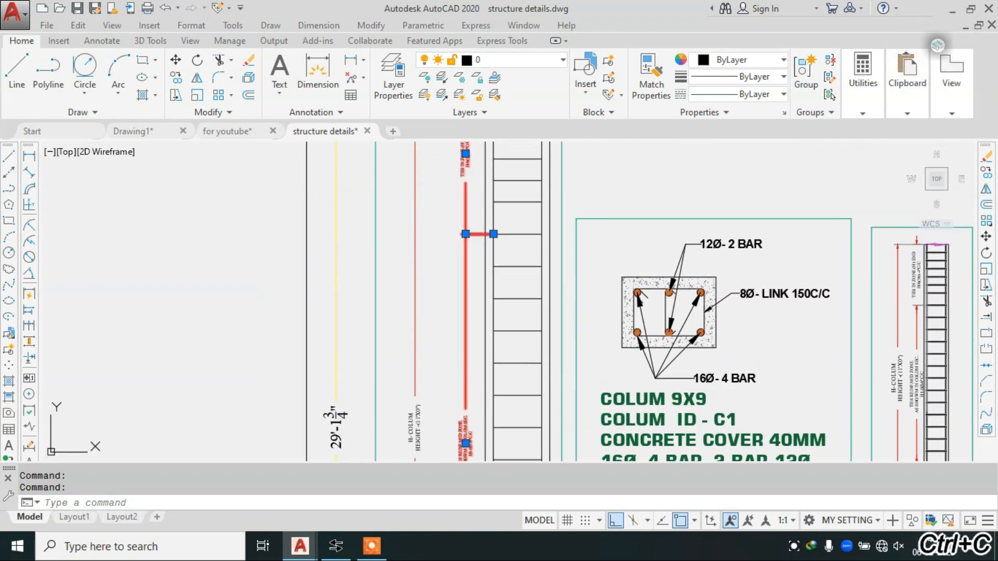
# Paste the copied tie dimensions beside the column in for youtube.dwg
pyautogui.click(232, 132)
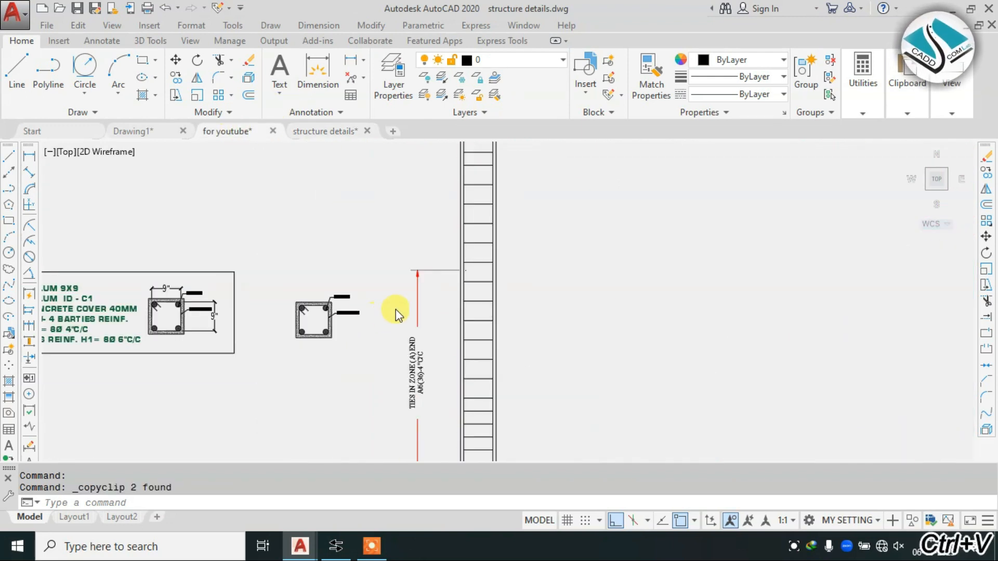
pyautogui.hotkey('ctrl', 'v')
pyautogui.scroll(-3, 599, 335)
pyautogui.moveTo(579, 249)
pyautogui.mouseDown(button='middle')
pyautogui.moveTo(577, 372)
pyautogui.moveTo(562, 247)
pyautogui.mouseUp(button='middle')
pyautogui.scroll(4, 503, 308)
pyautogui.scroll(2, 479, 371)
pyautogui.moveTo(478, 371); pyautogui.dragTo(474, 315, button='middle')
pyautogui.scroll(-5, 479, 335)
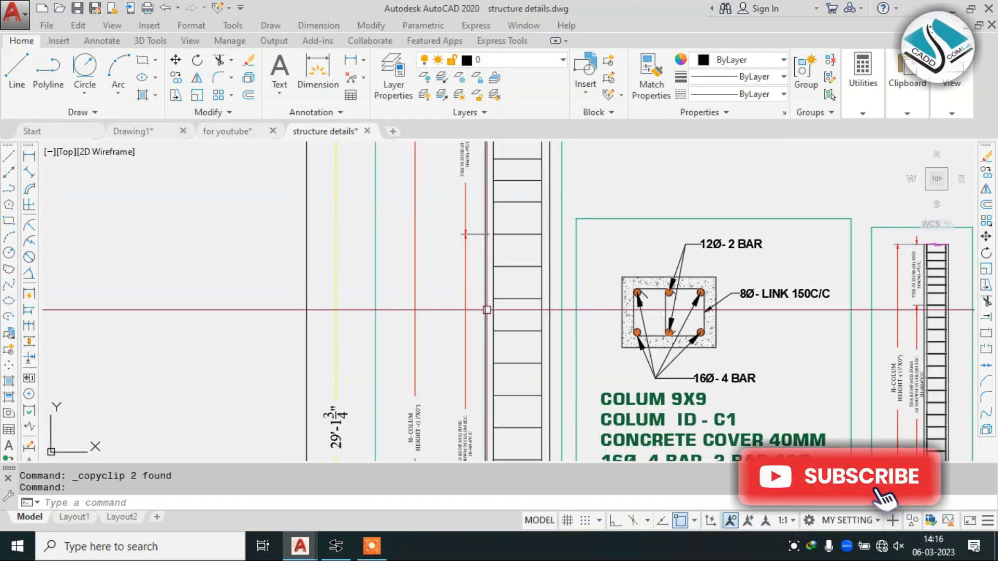
# Copy the lower end-zone tie dimension in for youtube.dwg up beside the column's upper ties
pyautogui.scroll(-4, 489, 310)
pyautogui.press('Escape')
pyautogui.scroll(5, 498, 223)
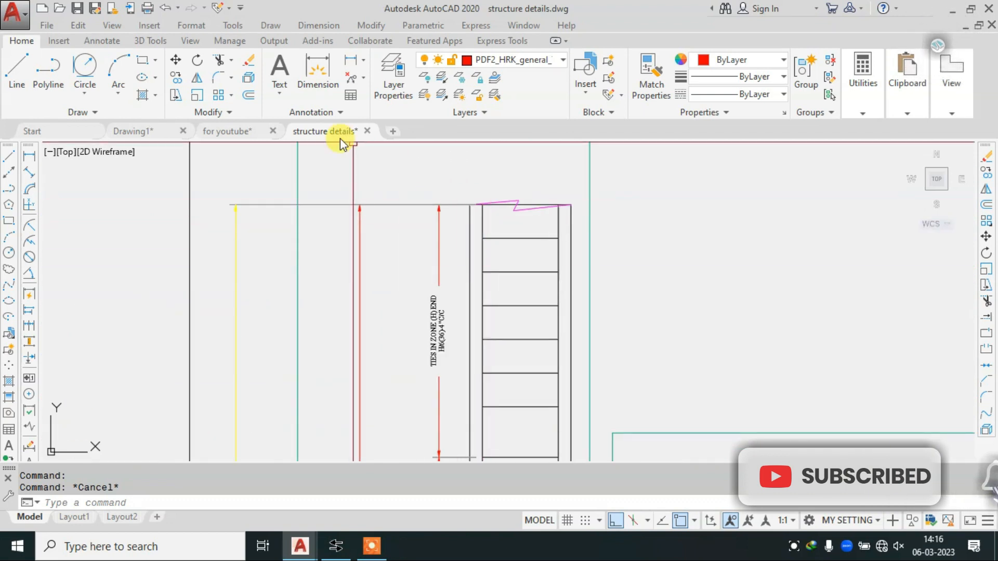
pyautogui.click(239, 131)
pyautogui.scroll(-2, 484, 323)
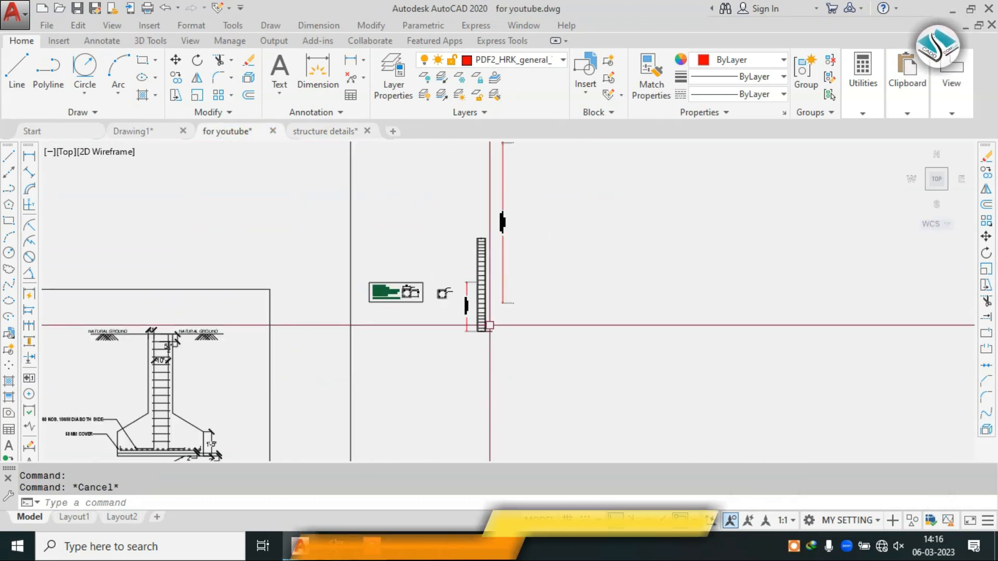
pyautogui.scroll(4, 438, 285)
pyautogui.click(429, 292)
pyautogui.write('co')
pyautogui.press('Return')
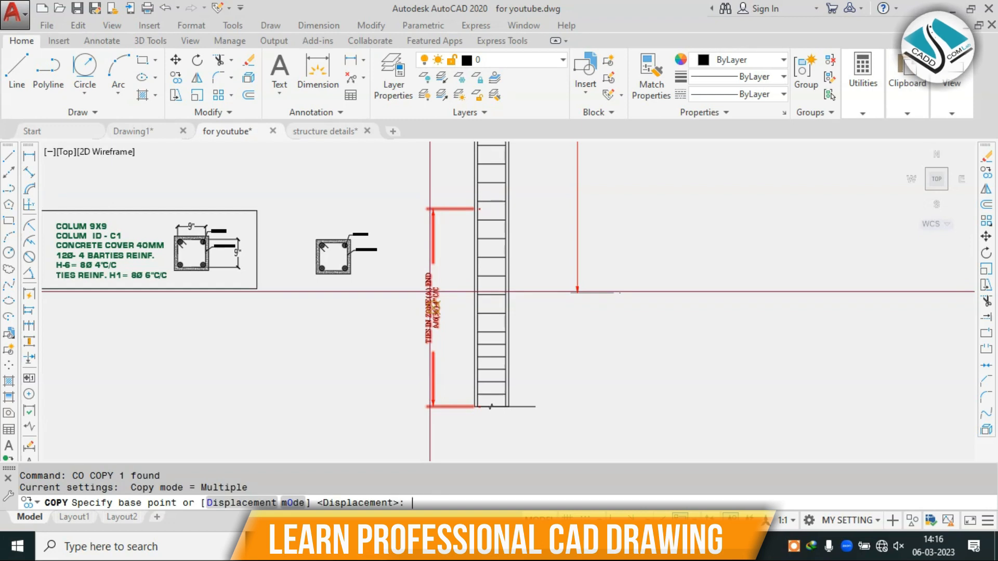
pyautogui.scroll(3, 468, 398)
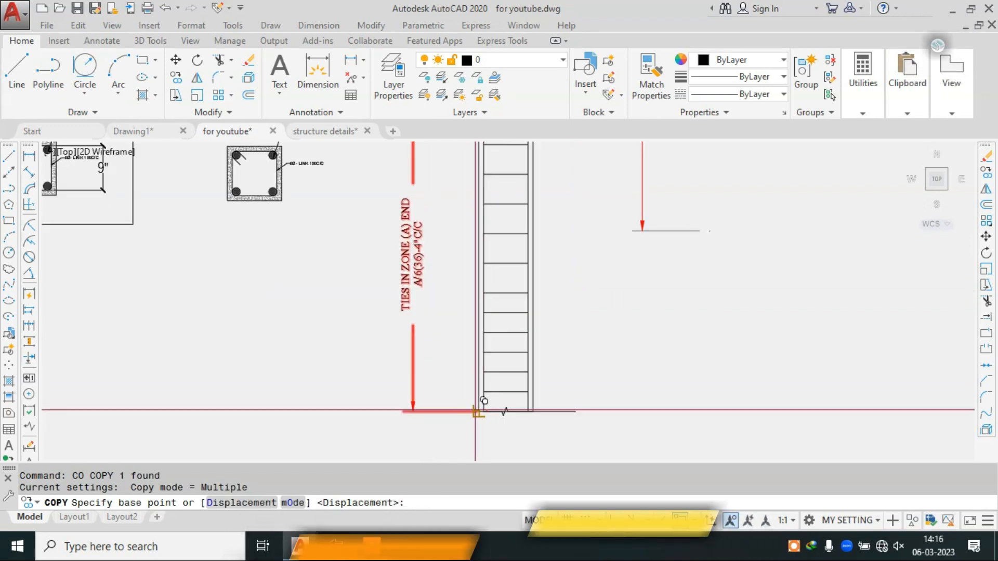
pyautogui.click(483, 412)
pyautogui.scroll(-3, 468, 267)
pyautogui.scroll(4, 461, 405)
pyautogui.scroll(2, 461, 402)
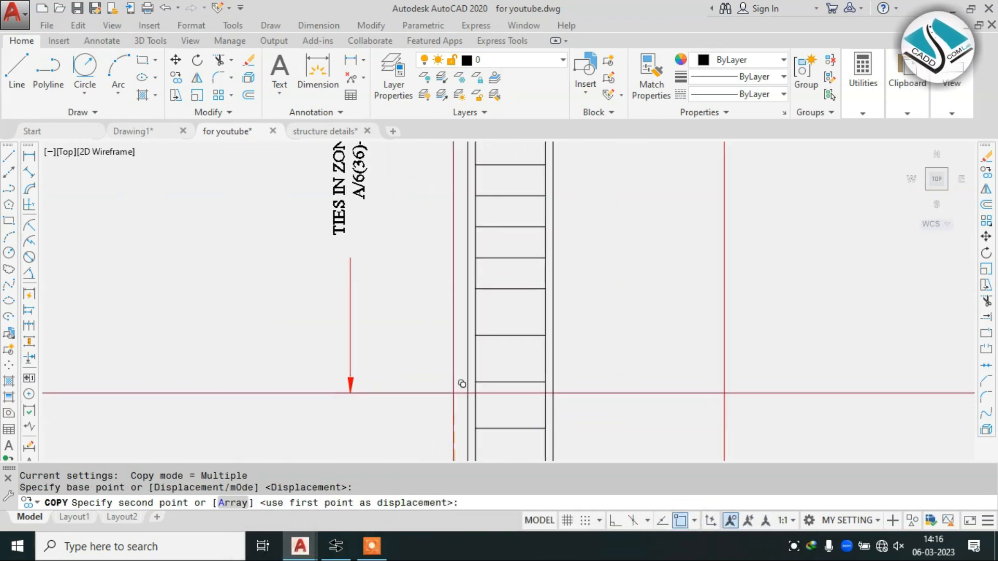
pyautogui.scroll(3, 472, 373)
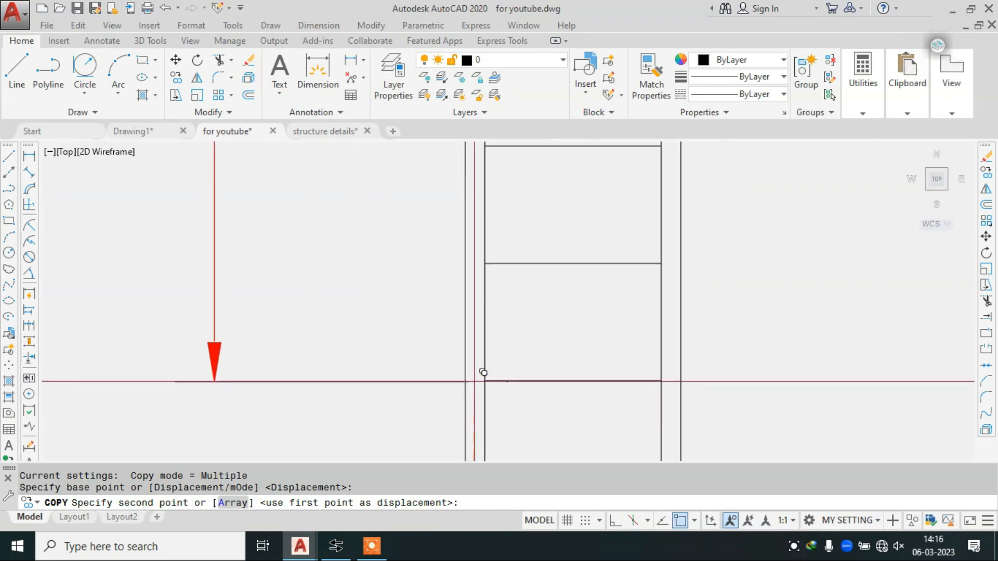
pyautogui.scroll(-3, 494, 371)
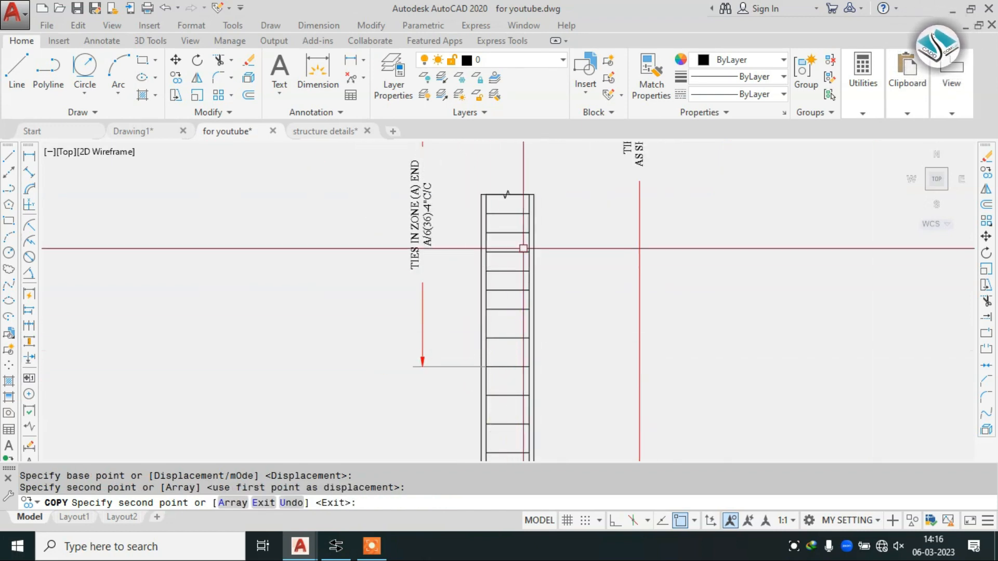
pyautogui.press('Escape')
# Try to stretch the copied upper tie dimension so its upper end meets the column top
pyautogui.click(405, 225)
pyautogui.click(396, 262)
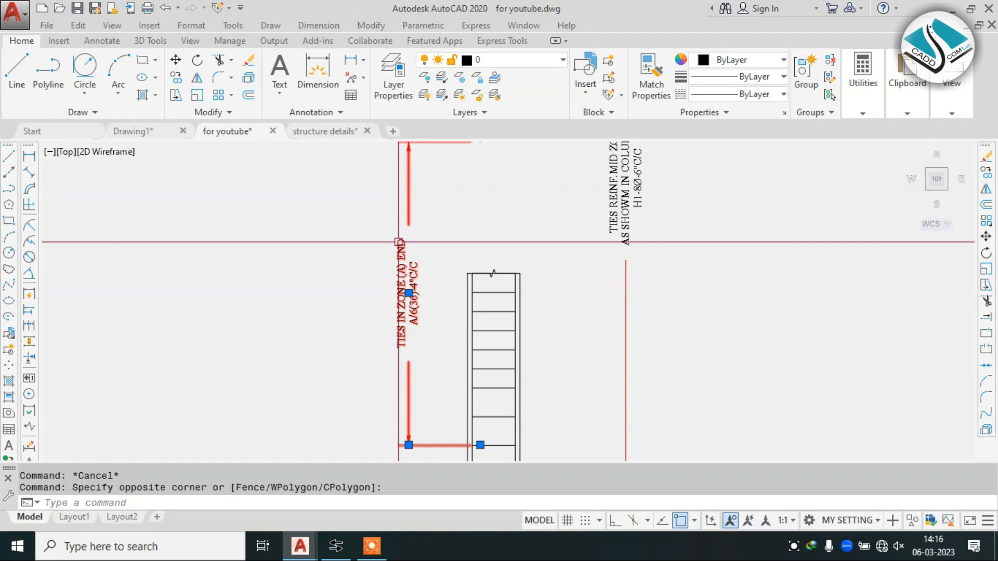
pyautogui.moveTo(399, 243); pyautogui.dragTo(402, 255, button='middle')
pyautogui.click(411, 153)
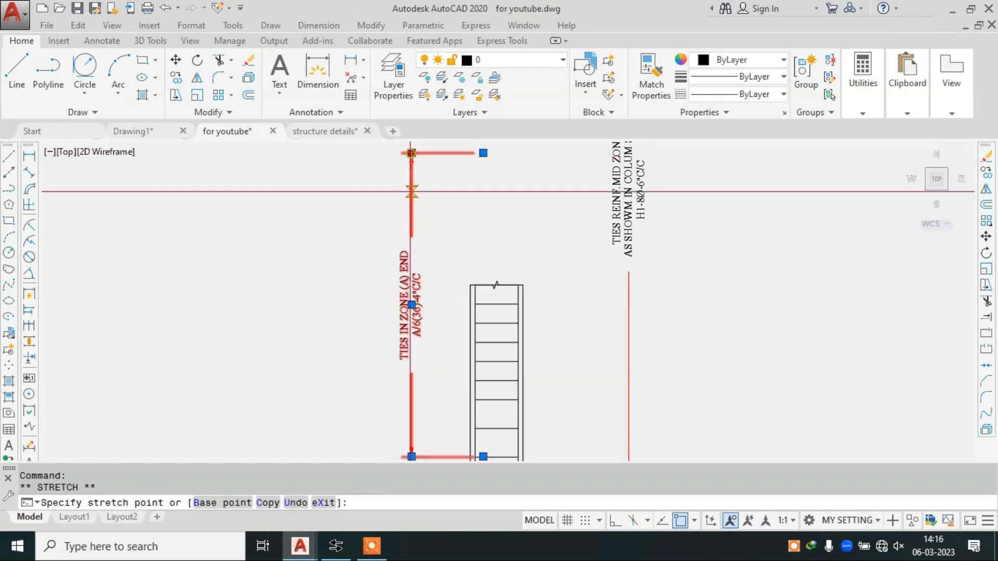
pyautogui.click(416, 260)
pyautogui.press('Escape')
pyautogui.press('Escape')
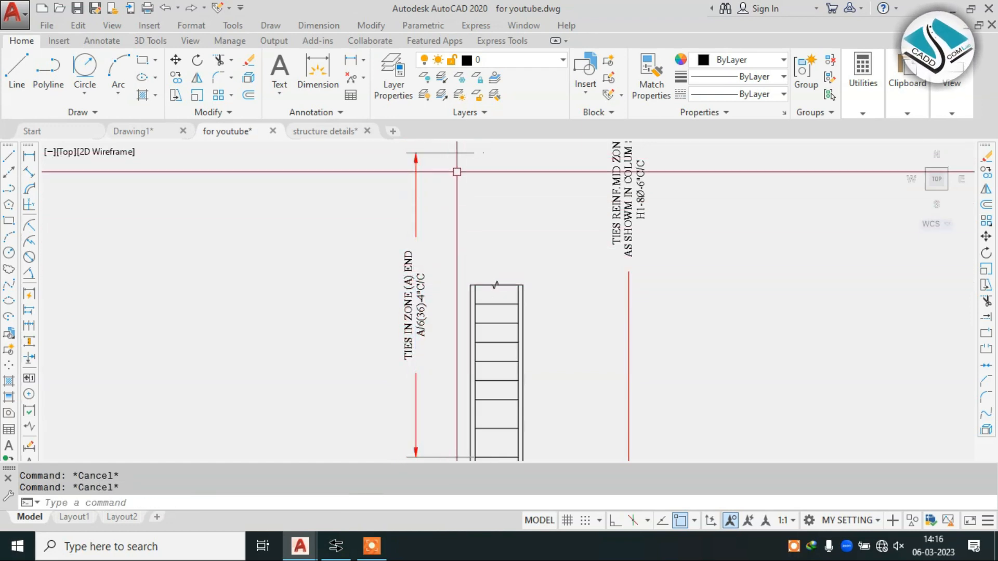
pyautogui.scroll(-2, 442, 242)
pyautogui.moveTo(439, 256); pyautogui.dragTo(436, 208, button='middle')
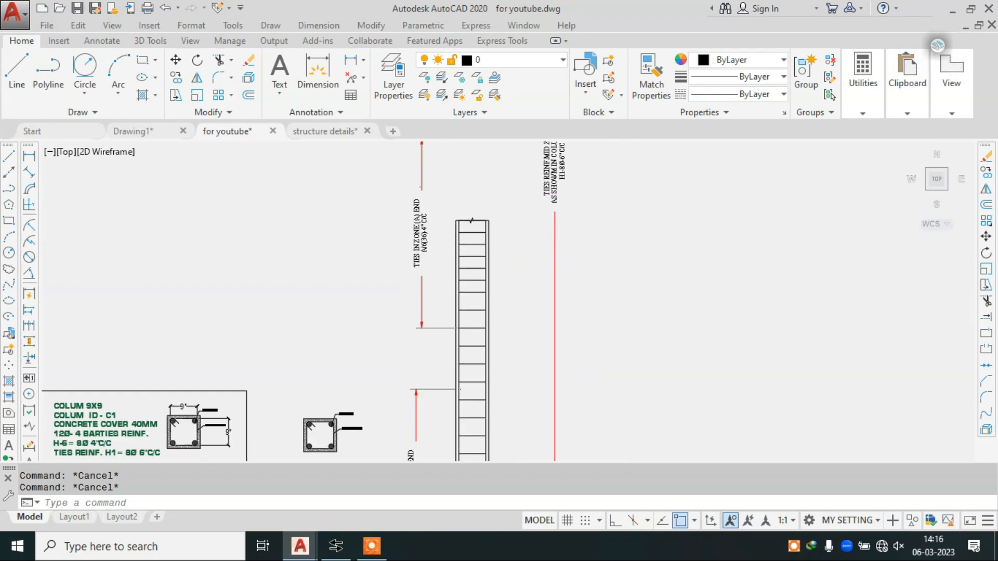
pyautogui.scroll(2, 437, 211)
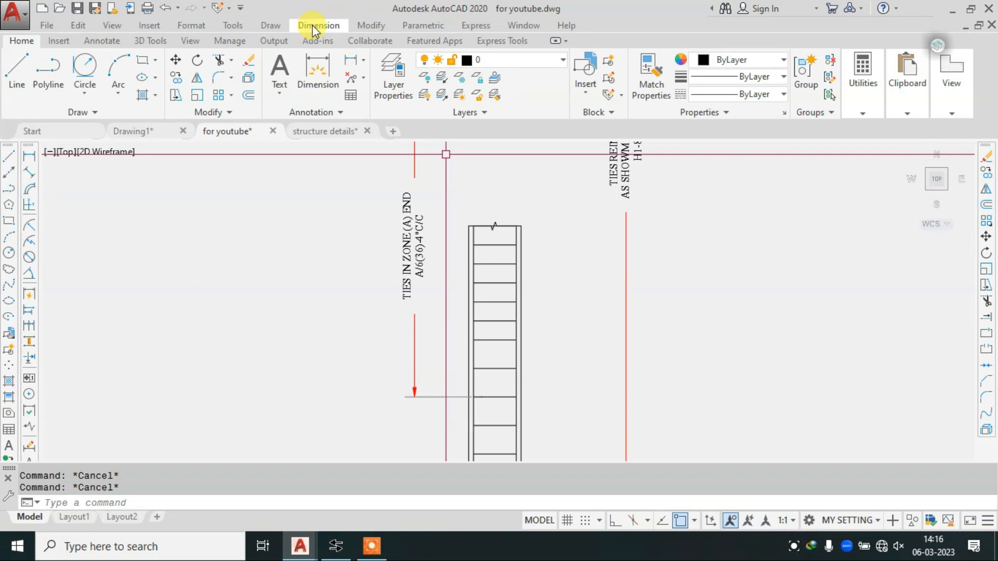
# Move the copied upper tie dimension away to the left of the column
pyautogui.click(413, 229)
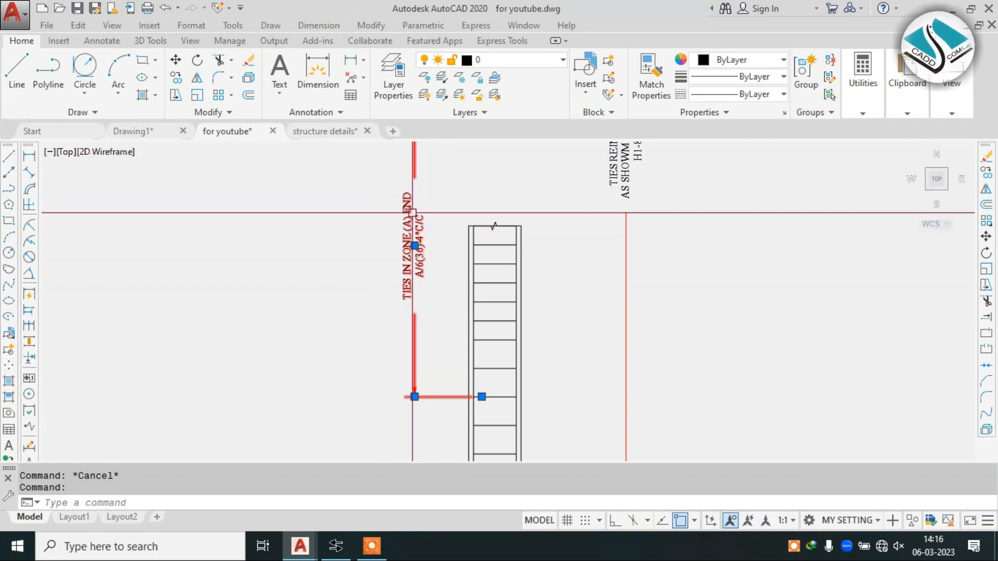
pyautogui.press('space')
pyautogui.click(410, 226)
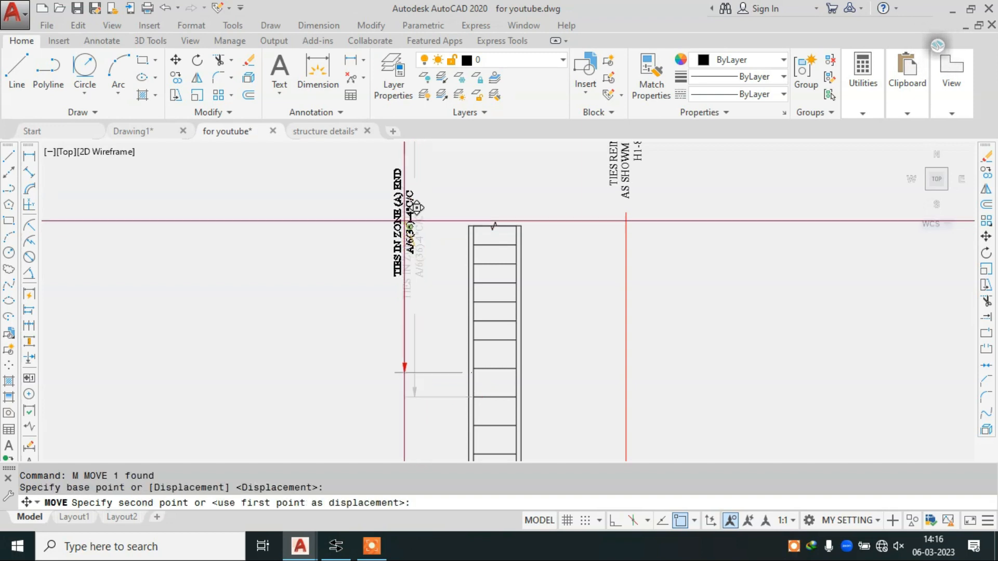
pyautogui.click(222, 207)
pyautogui.press('Escape')
# Add a vertical linear dimension beside the column from its top edge down to the tenth tie
pyautogui.click(323, 29)
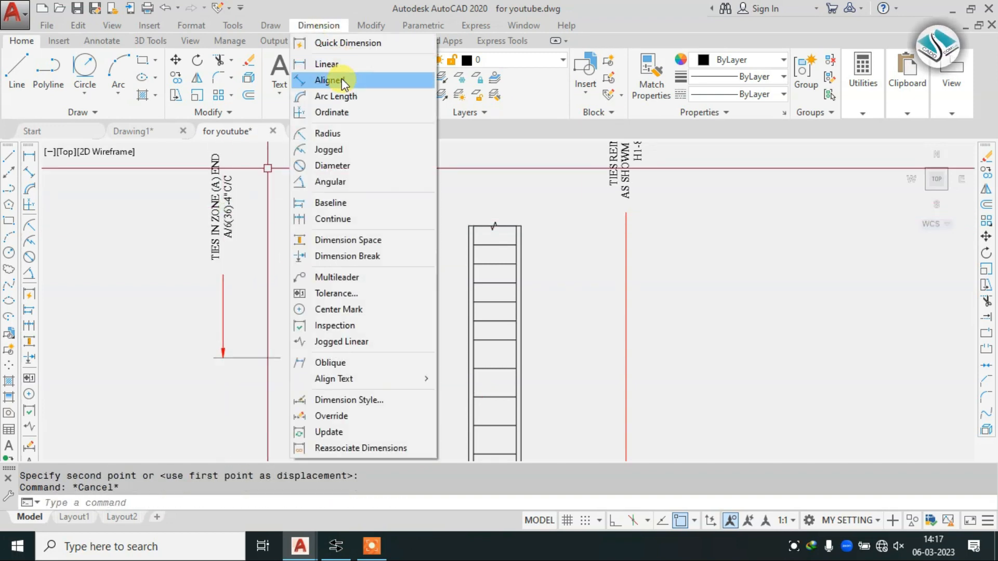
pyautogui.click(326, 64)
pyautogui.scroll(2, 467, 212)
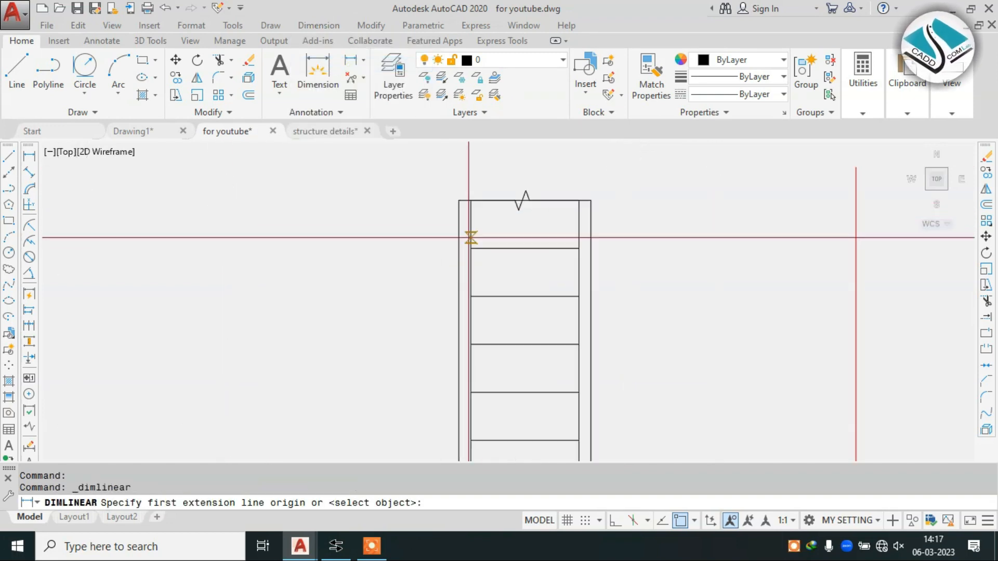
pyautogui.click(471, 200)
pyautogui.scroll(-2, 471, 206)
pyautogui.moveTo(474, 296); pyautogui.dragTo(543, 152, button='middle')
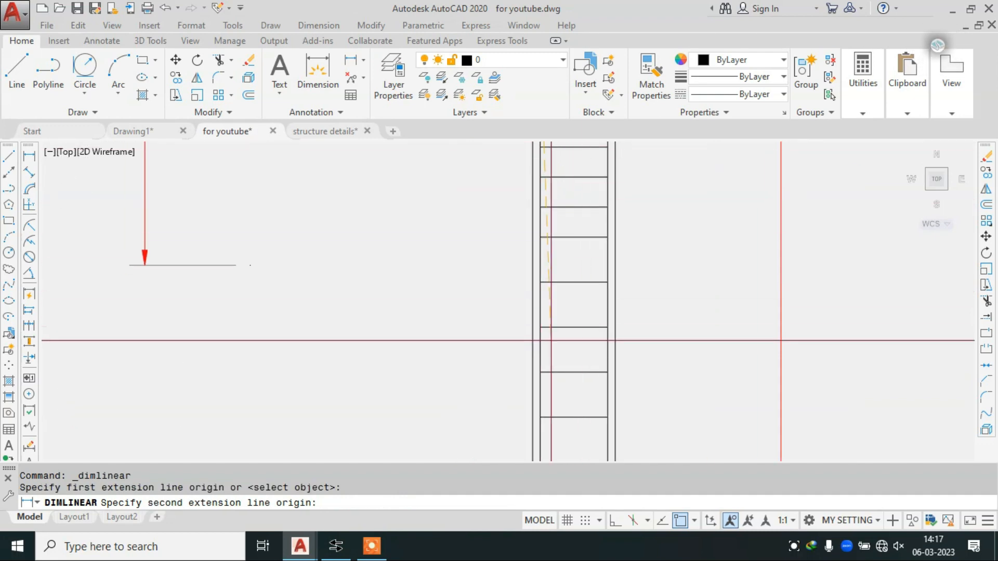
pyautogui.click(540, 417)
pyautogui.click(481, 326)
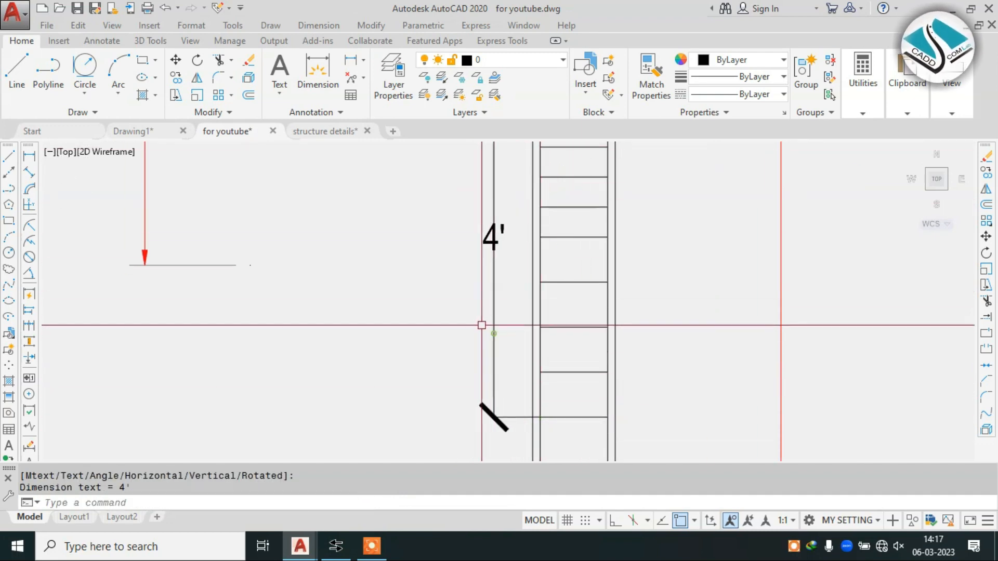
pyautogui.scroll(-3, 483, 270)
pyautogui.scroll(1, 484, 292)
pyautogui.scroll(2, 485, 293)
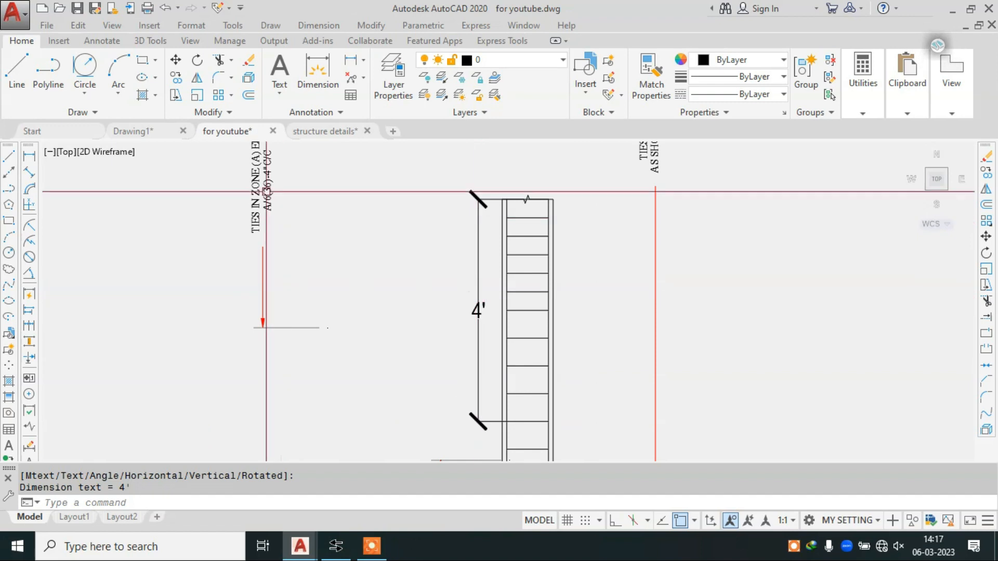
# Replace the new dimension's text with the spare dimension's note "TIES IN ZONE (A) END A/6(36)-4"C/C"
pyautogui.doubleClick(265, 191)
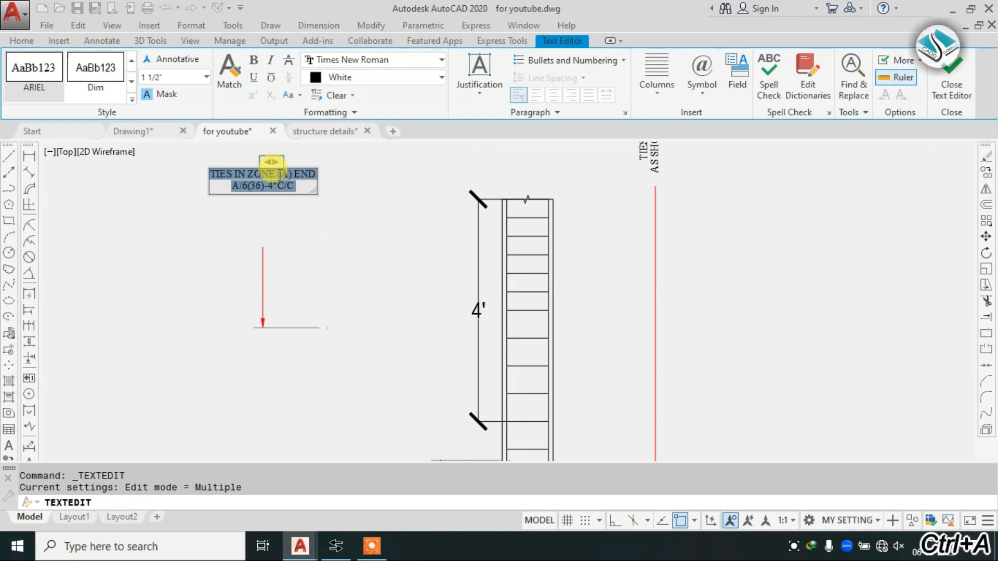
pyautogui.click(468, 292)
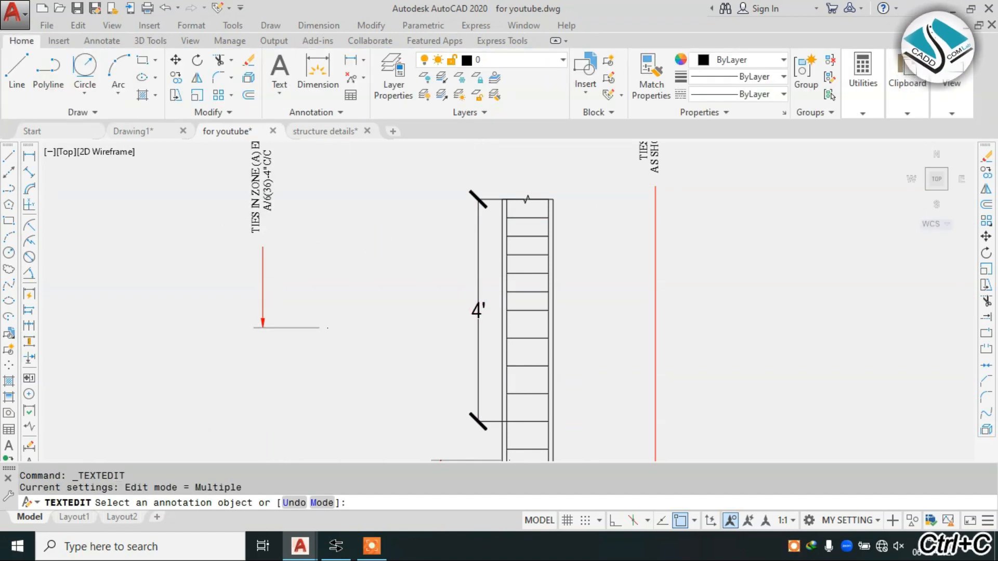
pyautogui.click(478, 309)
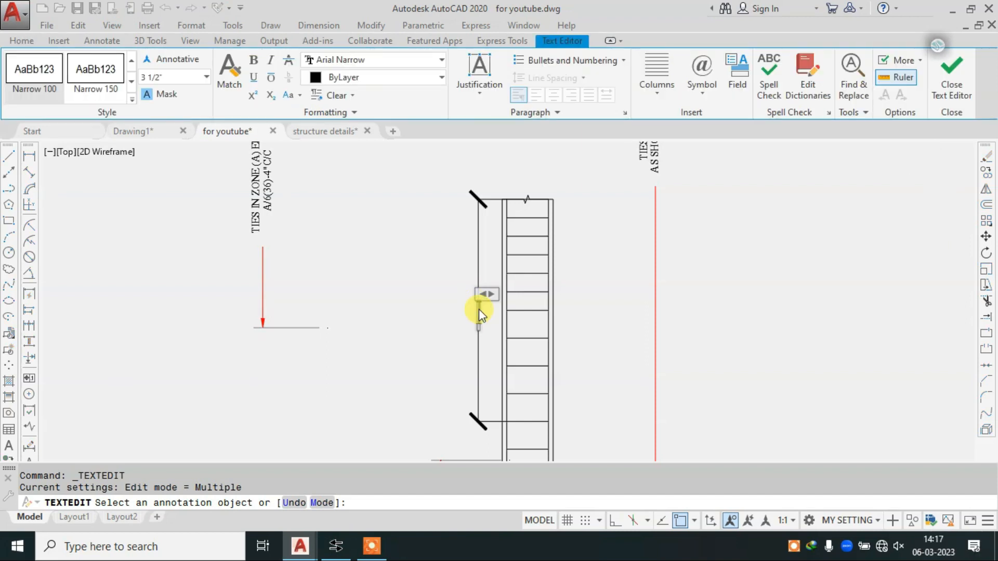
pyautogui.write('TIES IN ZONE (A) END A/6(36)-4"C/C')
pyautogui.press('Escape')
pyautogui.click(438, 296)
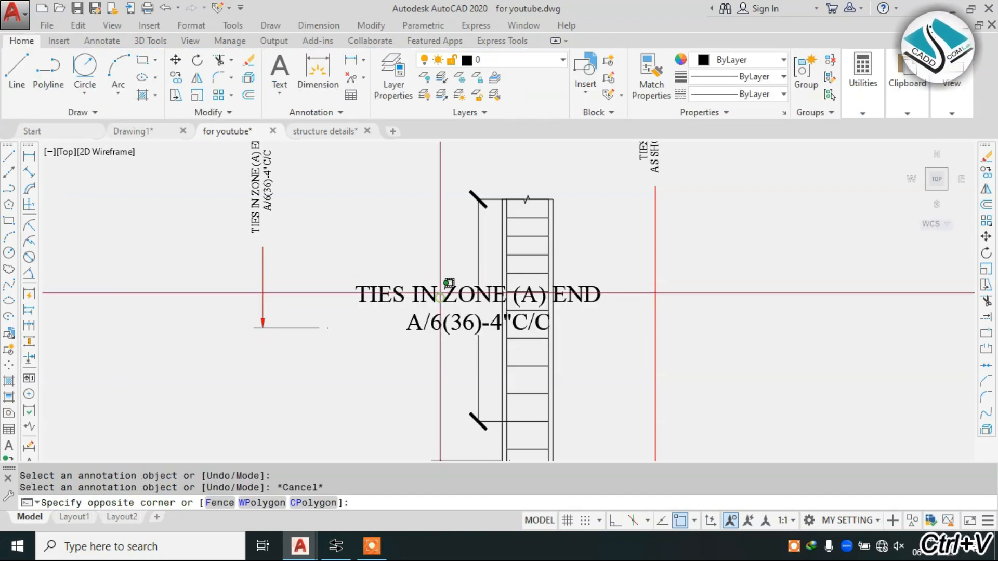
pyautogui.press('Escape')
# Set the Standard dimension style's text alignment to Aligned with dimension line
pyautogui.click(437, 292)
pyautogui.write('D')
pyautogui.press('Return')
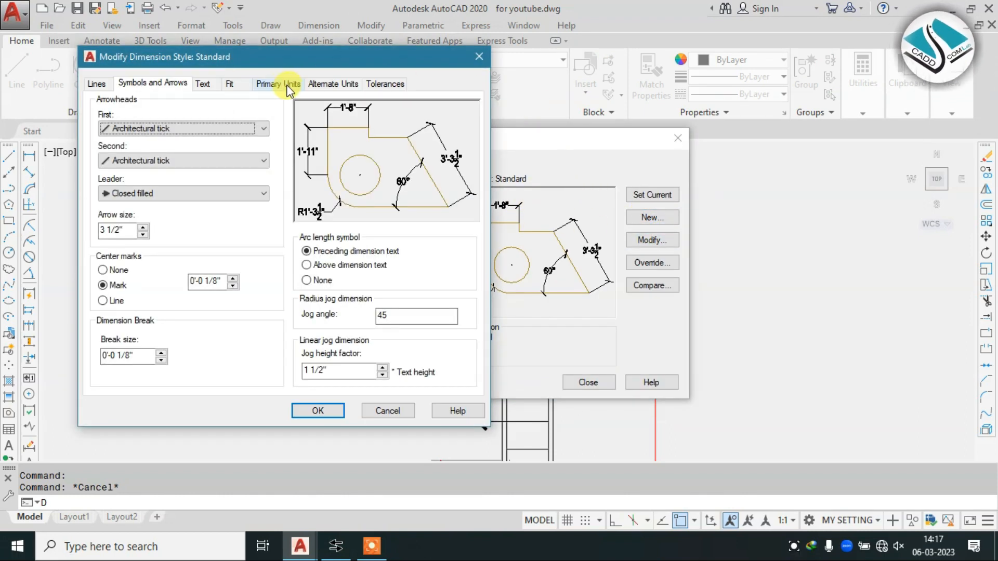
pyautogui.click(218, 88)
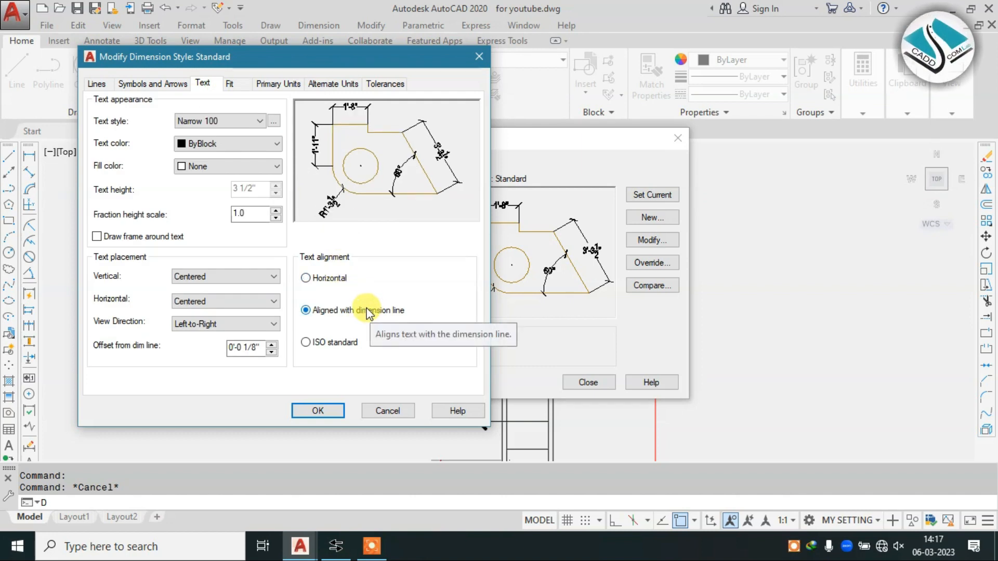
pyautogui.click(319, 414)
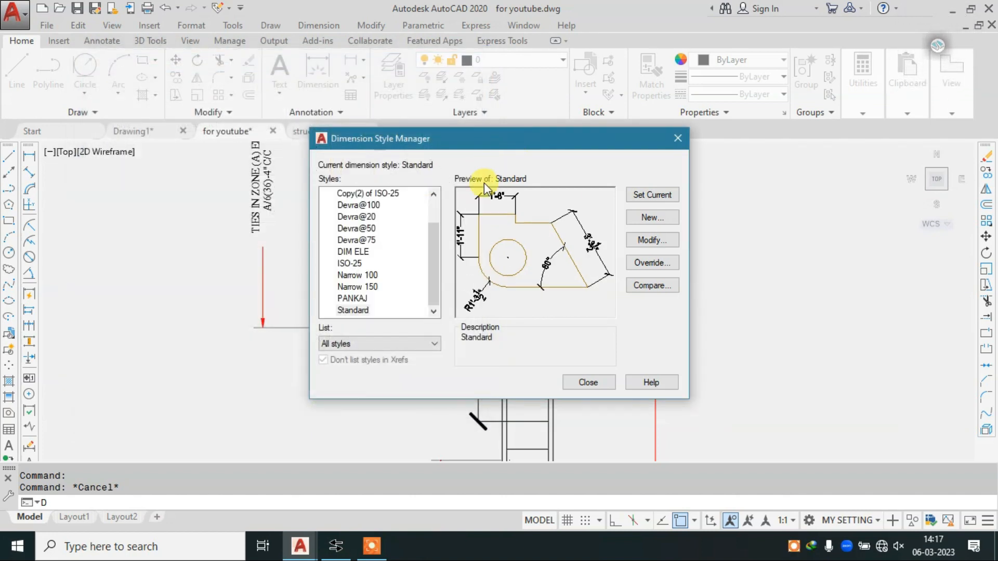
pyautogui.click(588, 383)
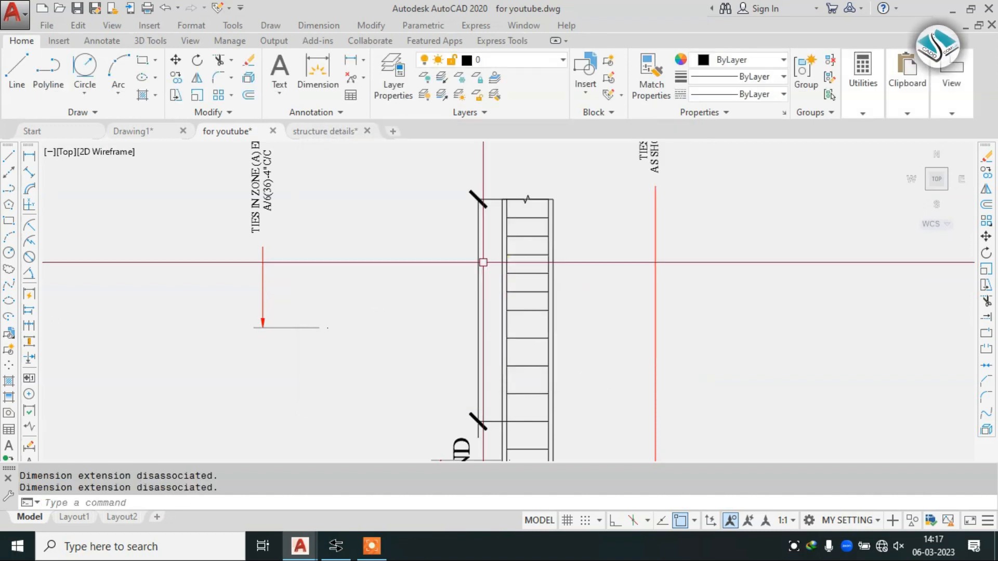
# Move the upper end-zone dimension's note up to the middle of its dimension line
pyautogui.scroll(-6, 494, 264)
pyautogui.scroll(4, 493, 317)
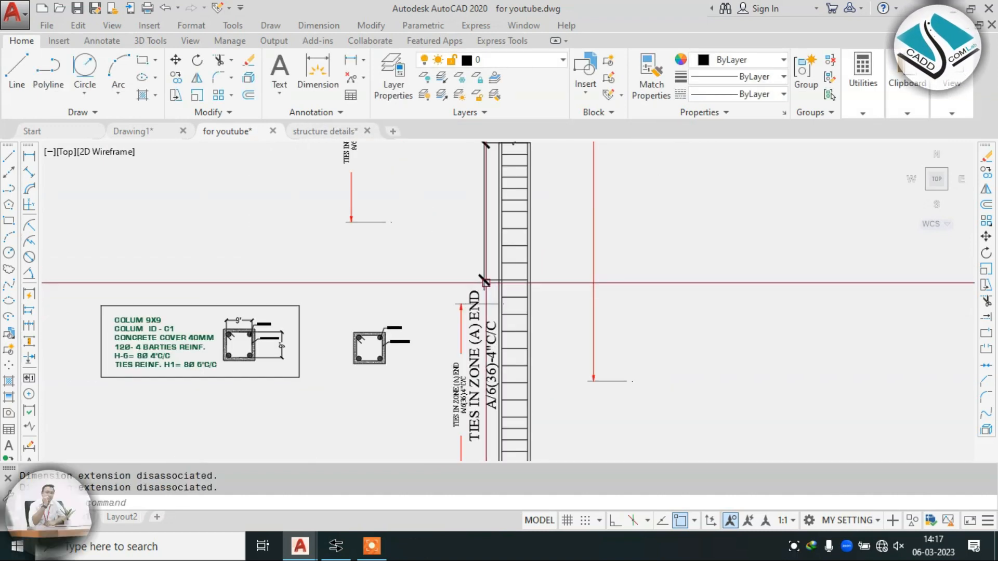
pyautogui.click(495, 351)
pyautogui.click(484, 366)
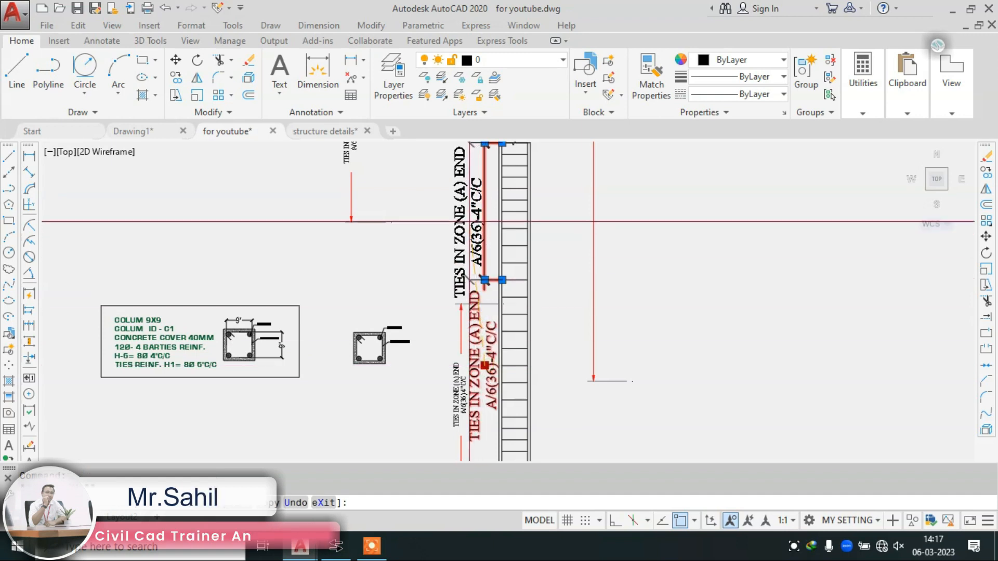
pyautogui.click(484, 214)
pyautogui.scroll(-3, 546, 222)
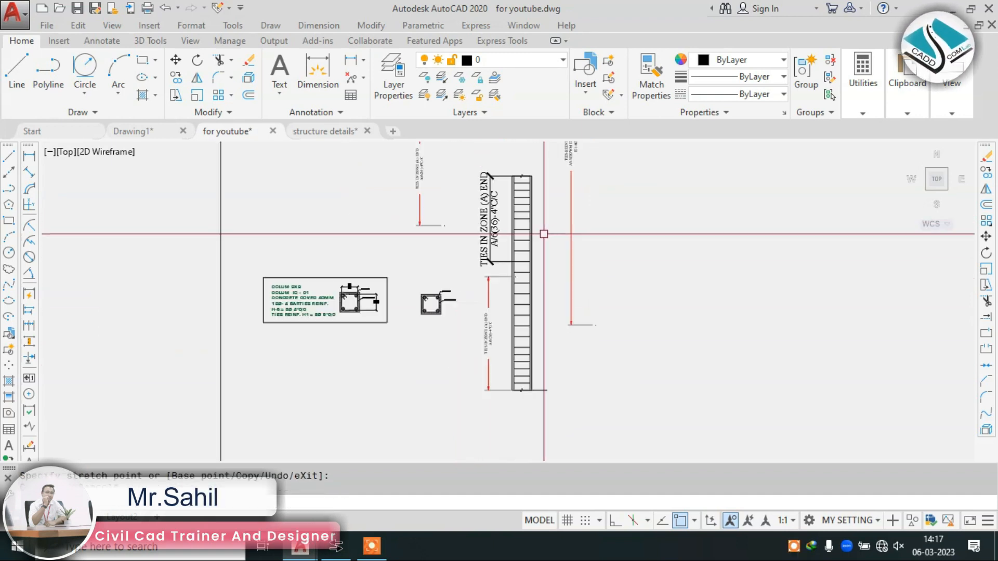
pyautogui.scroll(4, 504, 321)
pyautogui.scroll(-1, 470, 299)
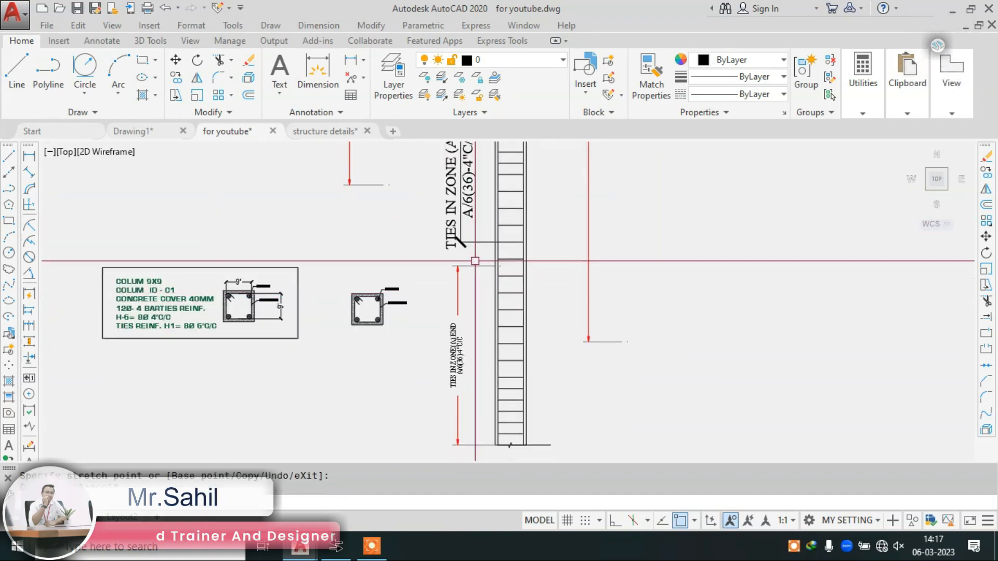
pyautogui.press('Escape')
# Match the lower end-zone tie dimension's properties to the upper end-zone dimension
pyautogui.write('ma')
pyautogui.press('Return')
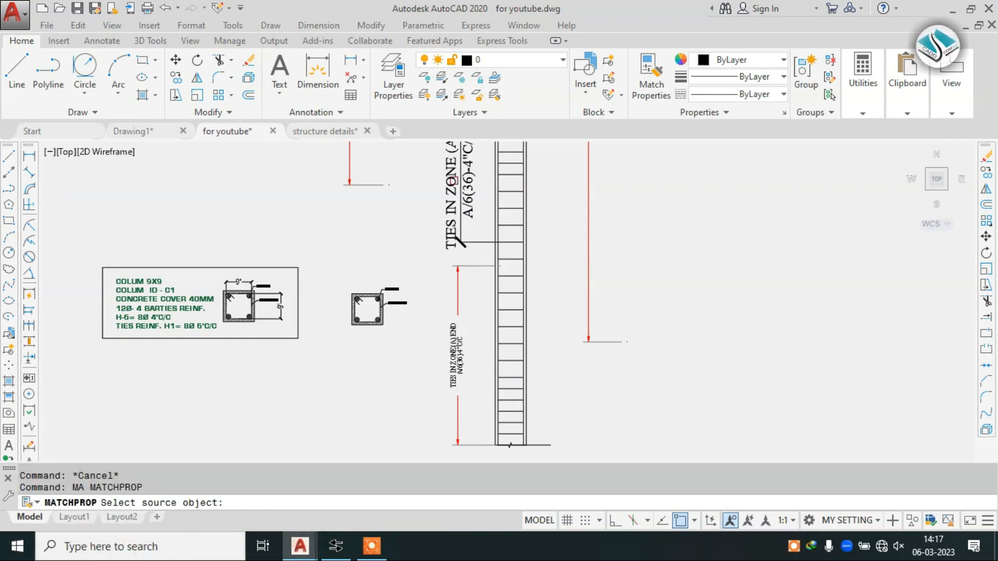
pyautogui.click(453, 181)
pyautogui.click(467, 355)
pyautogui.press('Escape')
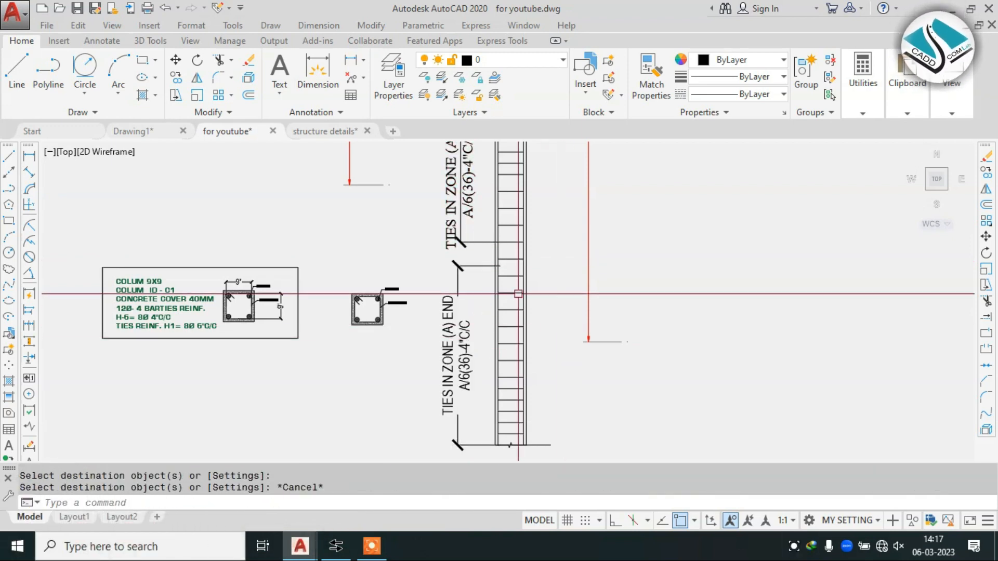
# Erase the spare red tie dimension standing apart on the left of the column
pyautogui.moveTo(490, 276); pyautogui.dragTo(472, 329, button='middle')
pyautogui.click(335, 196)
pyautogui.press('Return')
pyautogui.press('Escape')
pyautogui.click(401, 225)
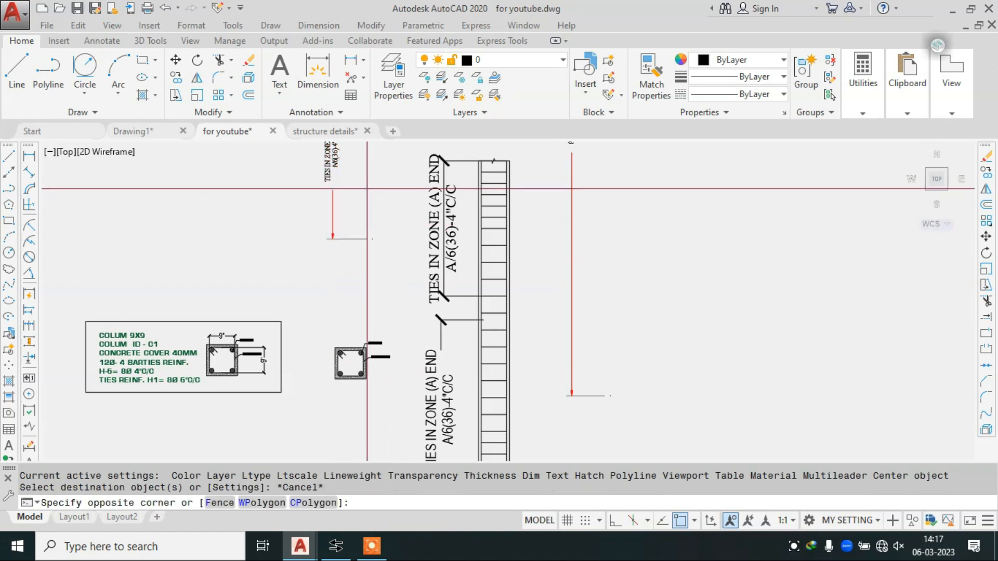
pyautogui.click(310, 182)
pyautogui.write('e')
pyautogui.scroll(-2, 198, 202)
pyautogui.moveTo(198, 202); pyautogui.dragTo(305, 207, button='middle')
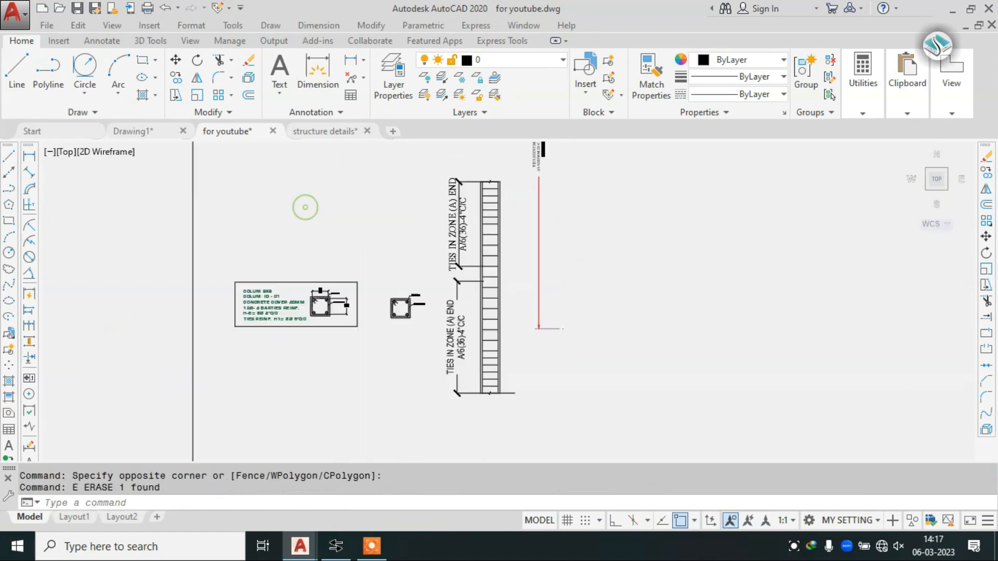
# Move the column elevation together with its tie dimensions a short distance to the right
pyautogui.click(537, 162)
pyautogui.click(444, 408)
pyautogui.press('Escape')
pyautogui.write('m')
pyautogui.press('Return')
pyautogui.click(488, 300)
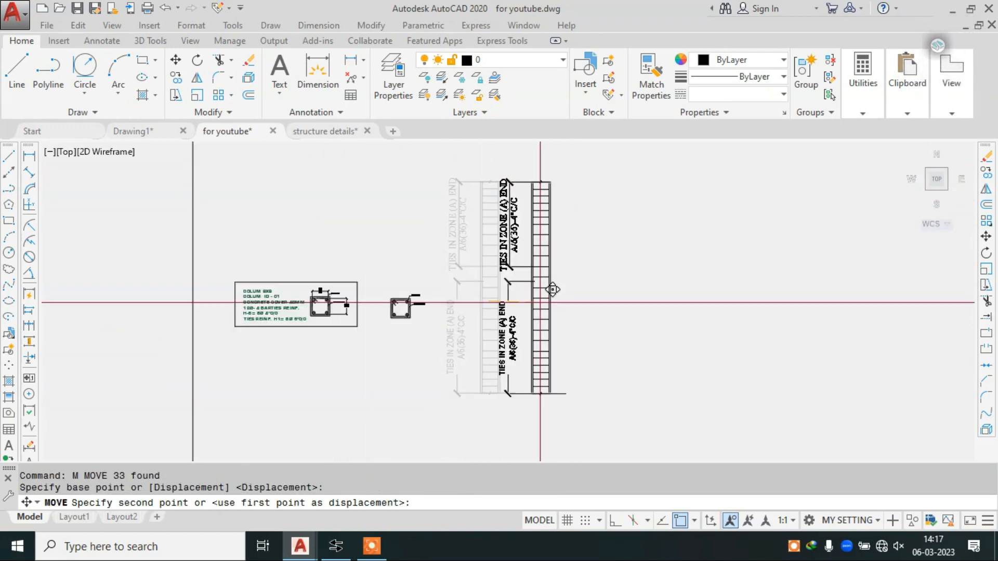
pyautogui.click(539, 303)
pyautogui.press('Escape')
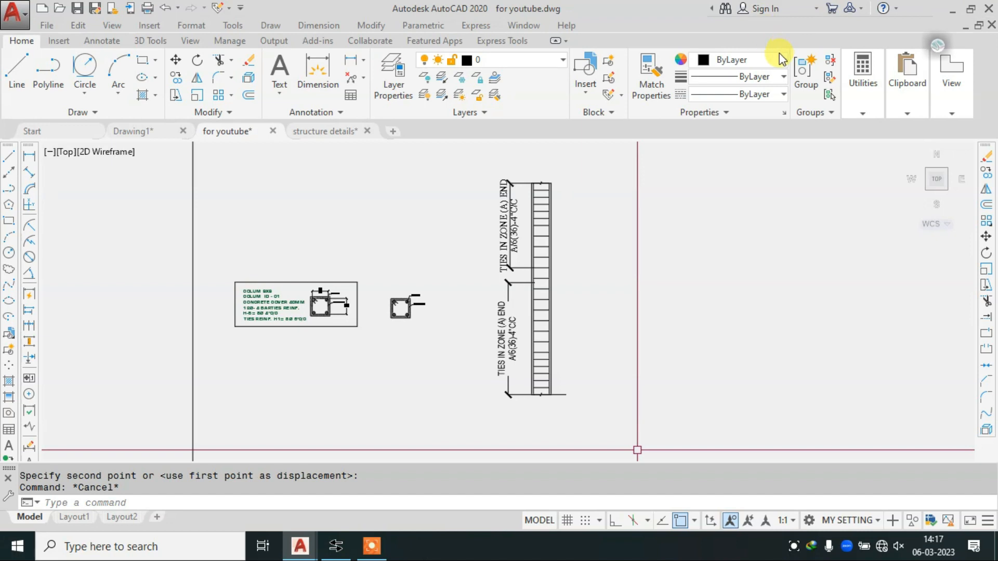
# Copy the red column-height dimension from the structure details drawing and paste it beside the column elevation in the for youtube drawing
pyautogui.click(323, 131)
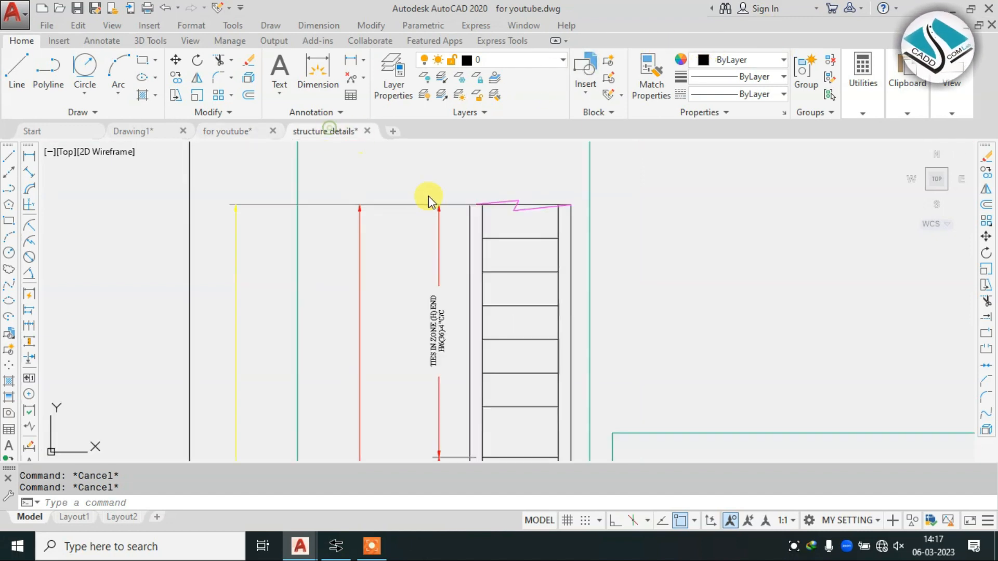
pyautogui.scroll(-4, 512, 201)
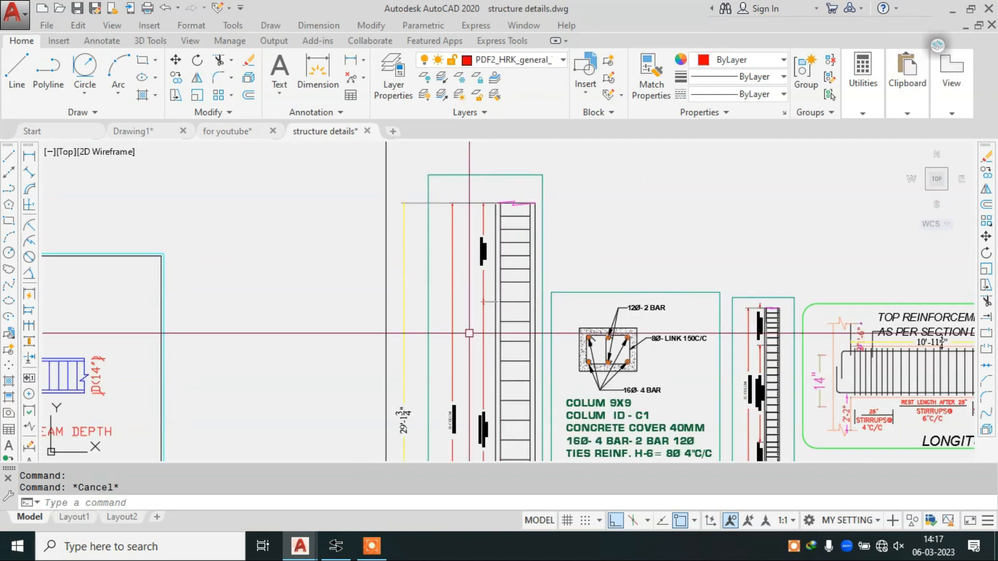
pyautogui.moveTo(470, 334); pyautogui.dragTo(461, 205, button='middle')
pyautogui.scroll(4, 442, 295)
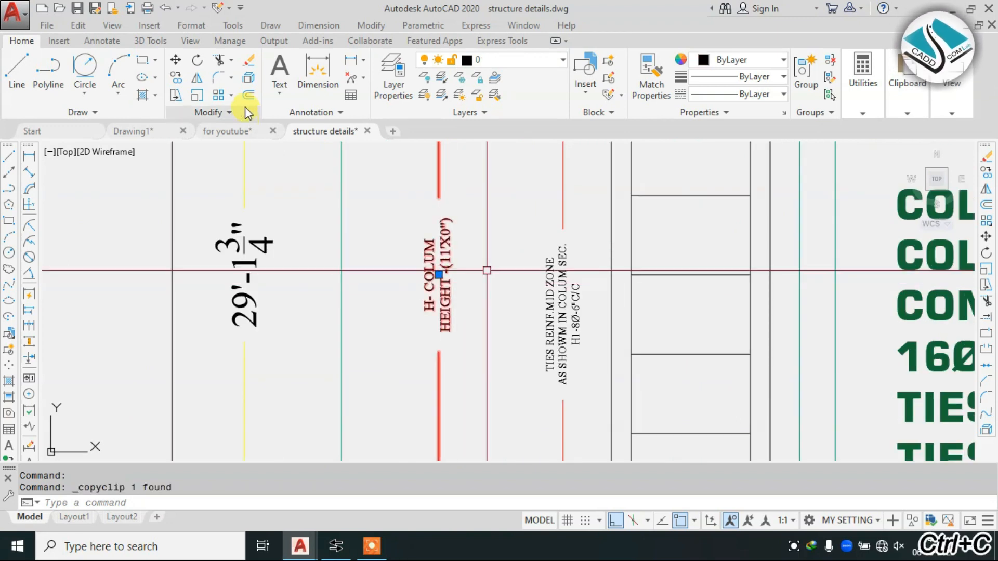
pyautogui.click(229, 131)
pyautogui.hotkey('ctrl', 'v')
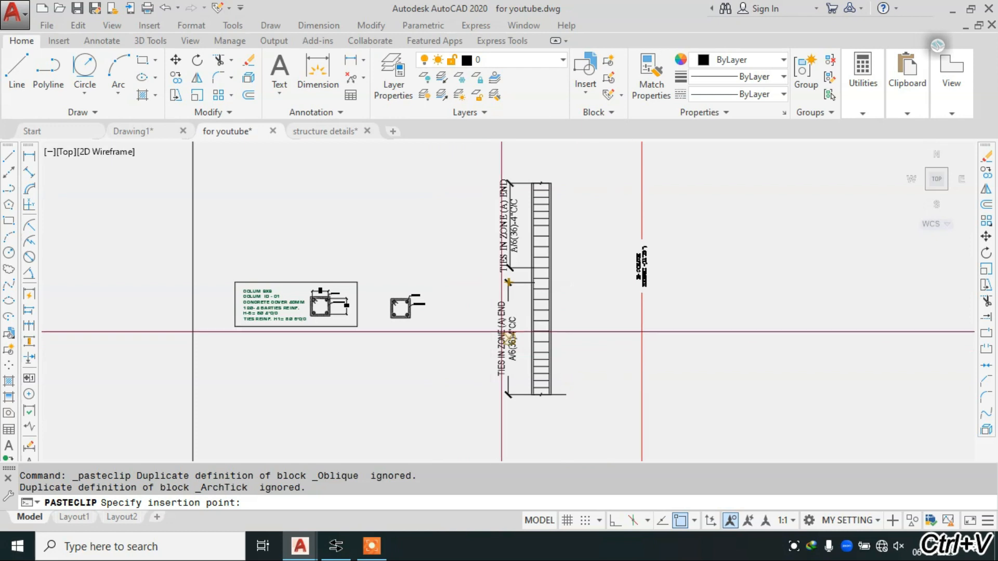
pyautogui.press('Escape')
pyautogui.scroll(2, 637, 260)
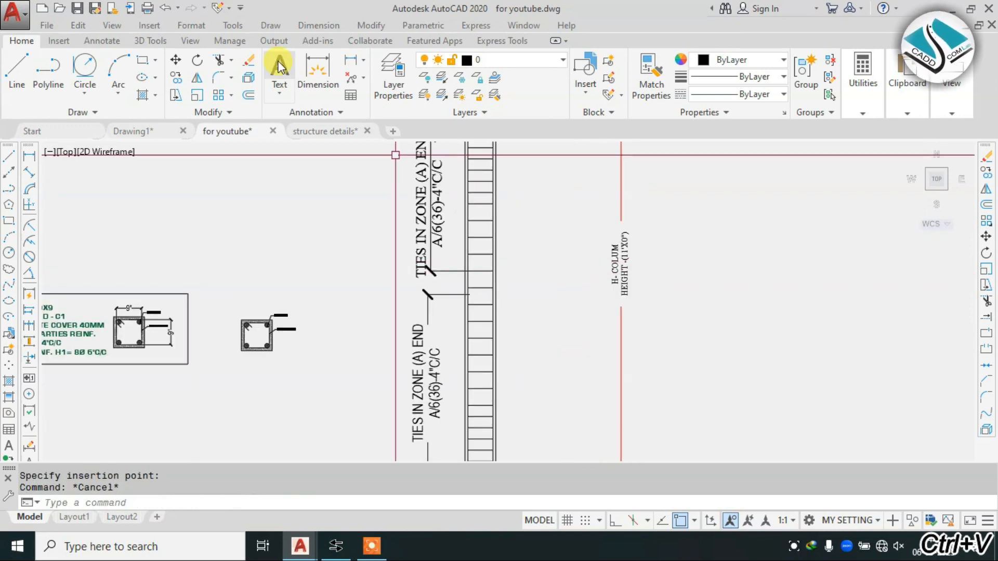
pyautogui.press('Escape')
# Add a vertical linear dimension for the column's full height, placed outside the tie dimensions
pyautogui.click(319, 25)
pyautogui.click(358, 73)
pyautogui.scroll(4, 474, 206)
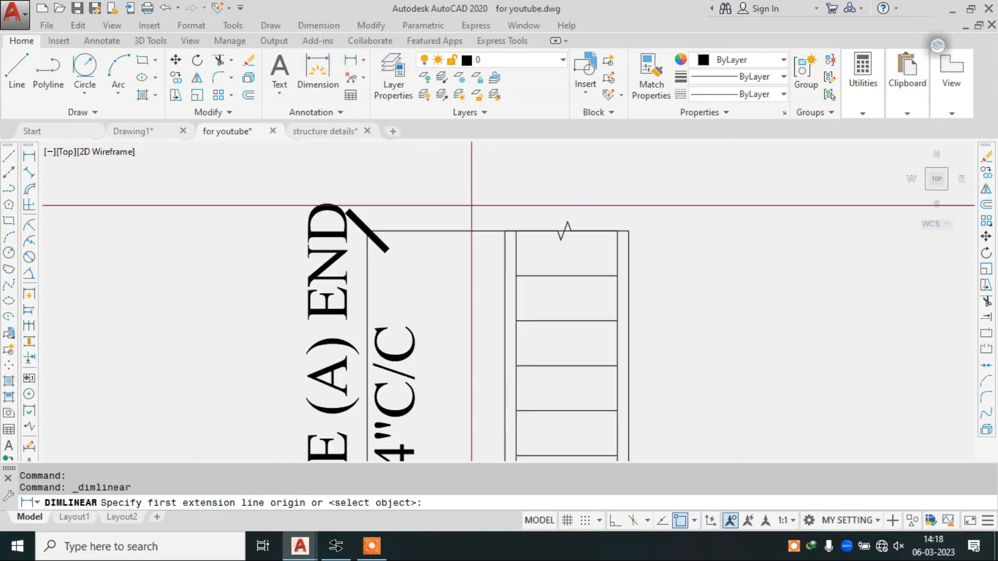
pyautogui.click(518, 232)
pyautogui.scroll(-5, 509, 190)
pyautogui.scroll(5, 494, 295)
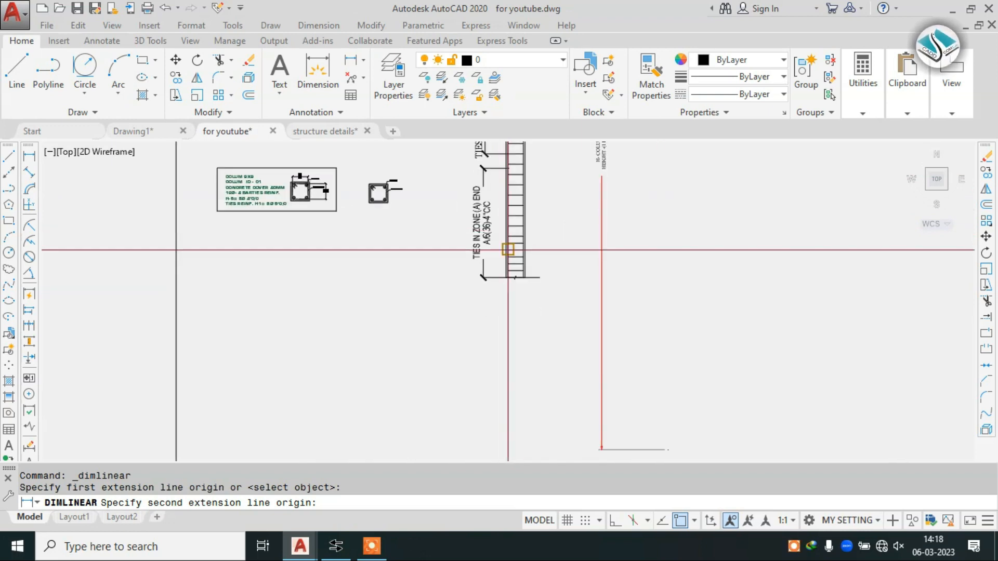
pyautogui.click(494, 295)
pyautogui.scroll(-5, 509, 318)
pyautogui.scroll(3, 461, 259)
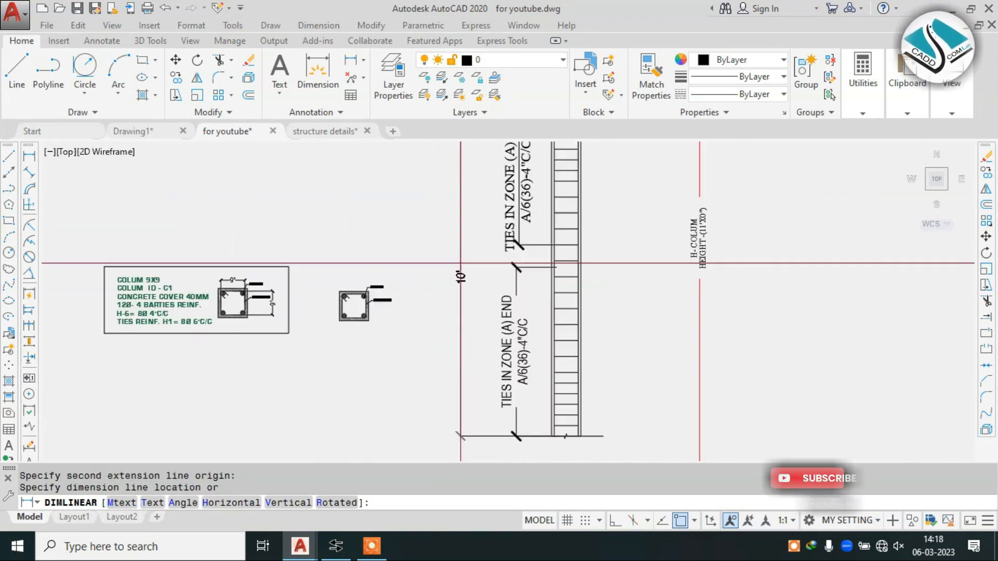
pyautogui.click(476, 265)
pyautogui.press('Escape')
# Copy the pasted red dimension's note "H- COLUM HEIGHT -(11'X0")" and insert it before the value in the overall height dimension
pyautogui.moveTo(641, 241); pyautogui.dragTo(458, 254, button='middle')
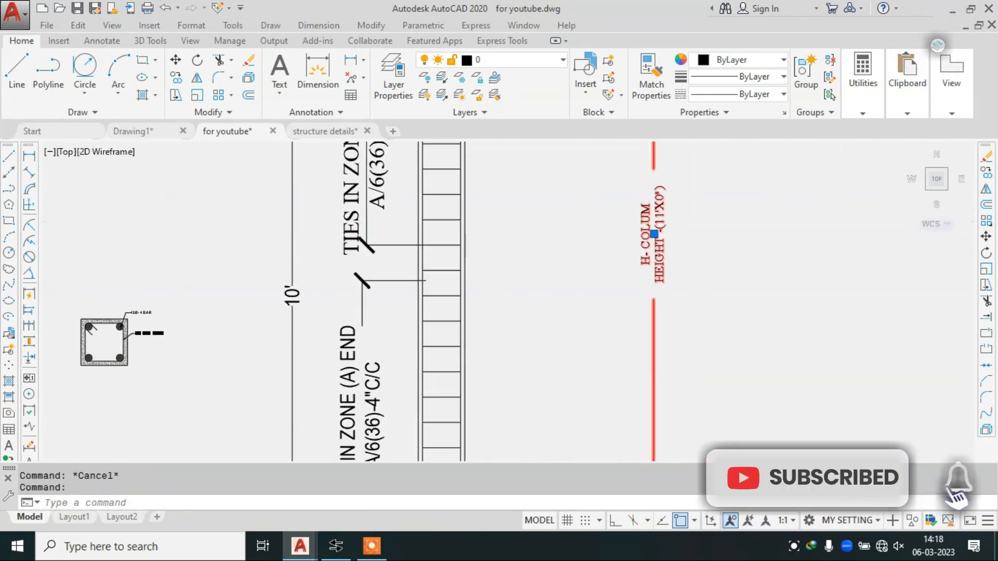
pyautogui.doubleClick(648, 222)
pyautogui.hotkey('ctrl', 'a')
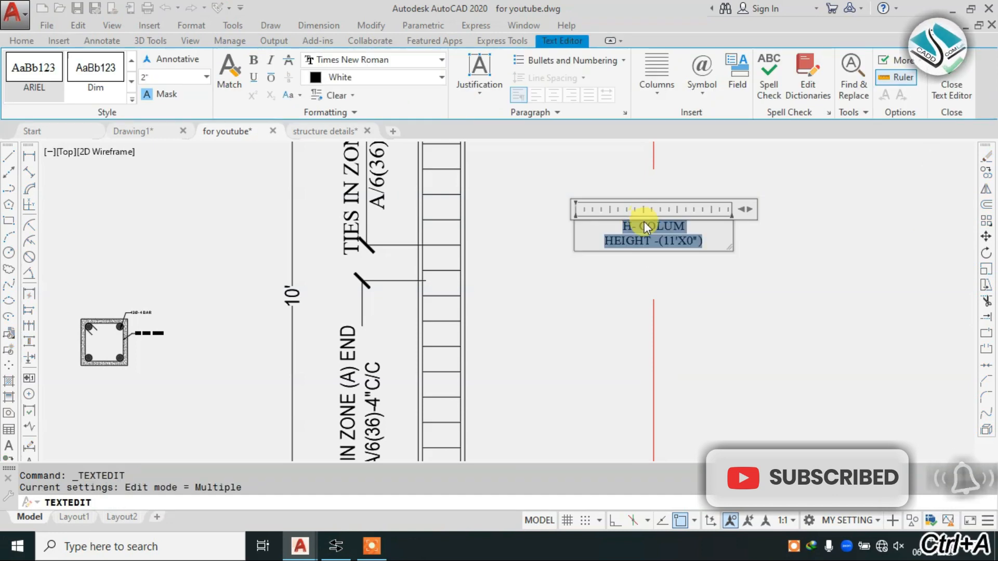
pyautogui.click(446, 226)
pyautogui.moveTo(354, 286); pyautogui.dragTo(441, 248, button='middle')
pyautogui.scroll(4, 382, 258)
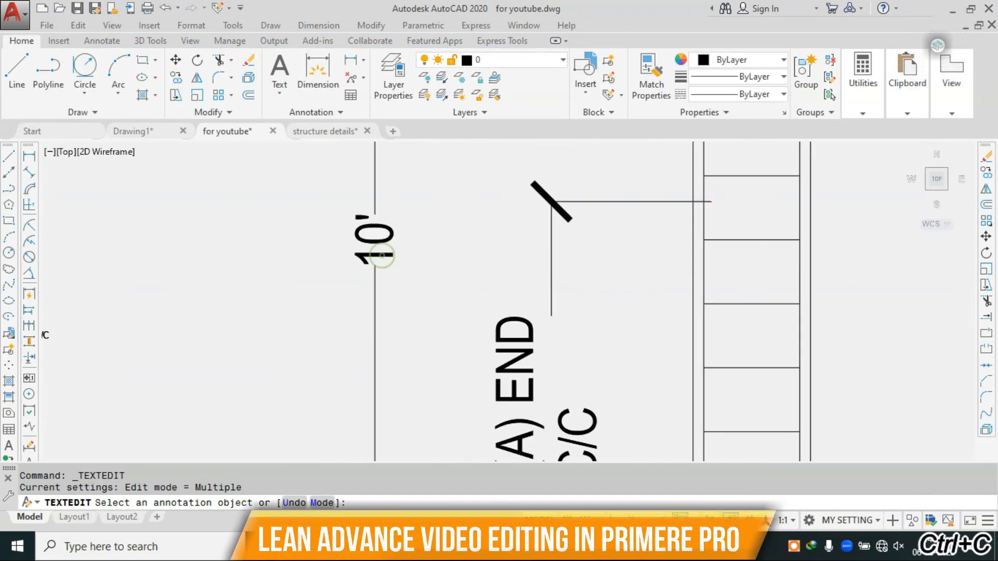
pyautogui.write("10'")
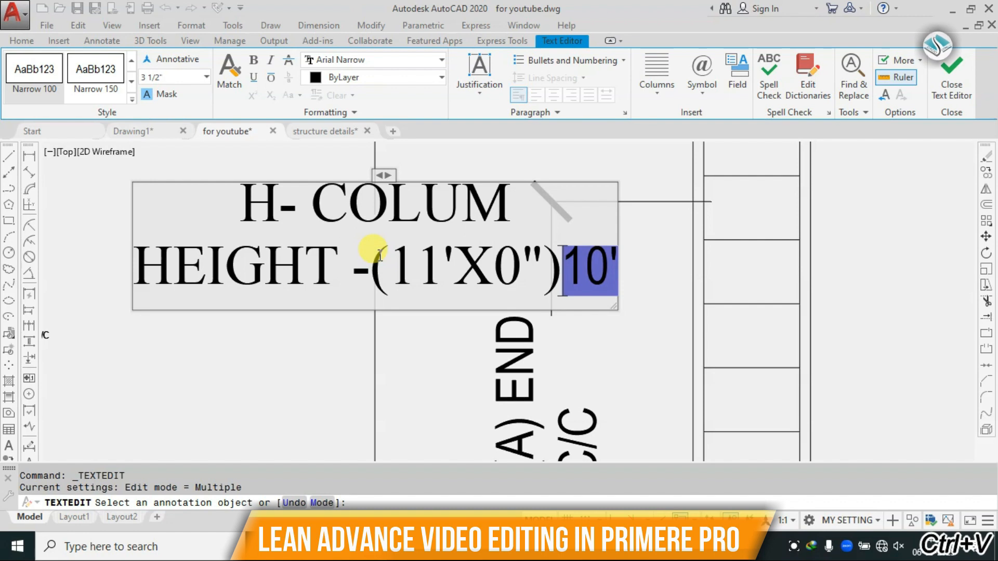
pyautogui.click(368, 196)
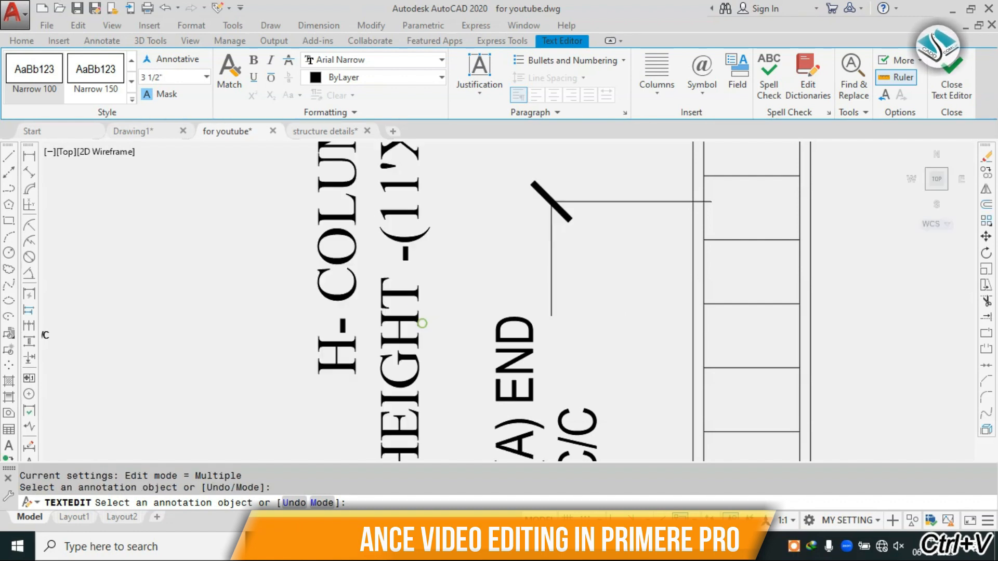
pyautogui.scroll(-4, 444, 245)
pyautogui.press('Escape')
pyautogui.press('Escape')
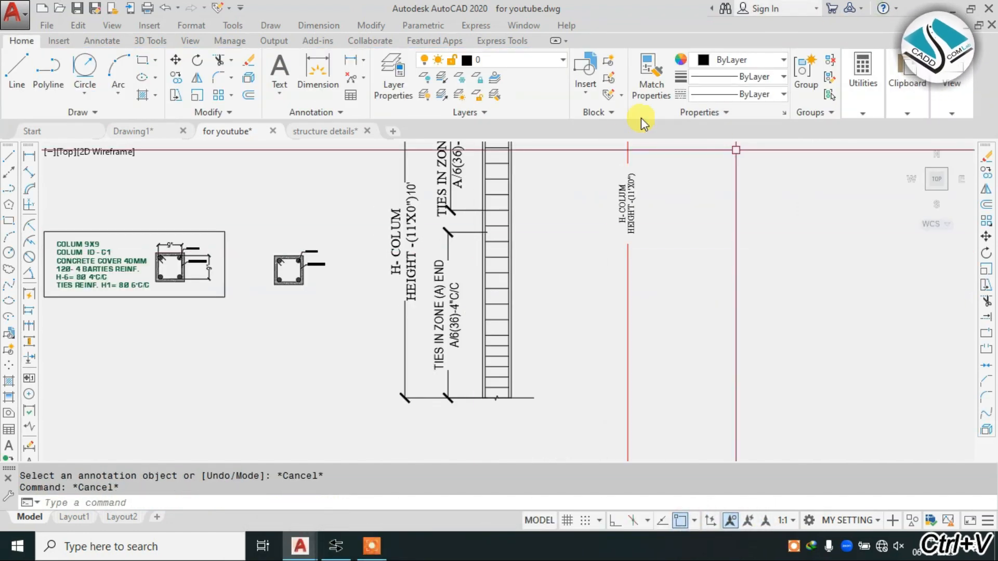
# Erase the pasted red column-height dimension standing apart from the column elevation
pyautogui.click(661, 182)
pyautogui.click(586, 226)
pyautogui.doubleClick(631, 198)
pyautogui.press('Escape')
pyautogui.click(678, 207)
pyautogui.click(600, 268)
pyautogui.write('e')
pyautogui.press('Return')
pyautogui.scroll(-2, 609, 232)
# Examine the tie spacing and the end-zone and column-height notes along the column elevation
pyautogui.scroll(4, 479, 222)
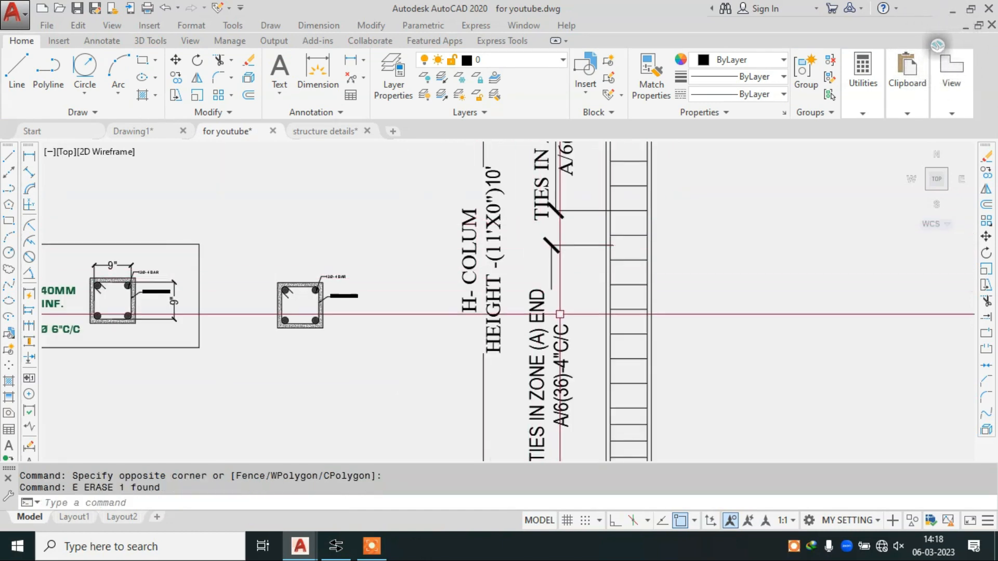
pyautogui.scroll(3, 520, 302)
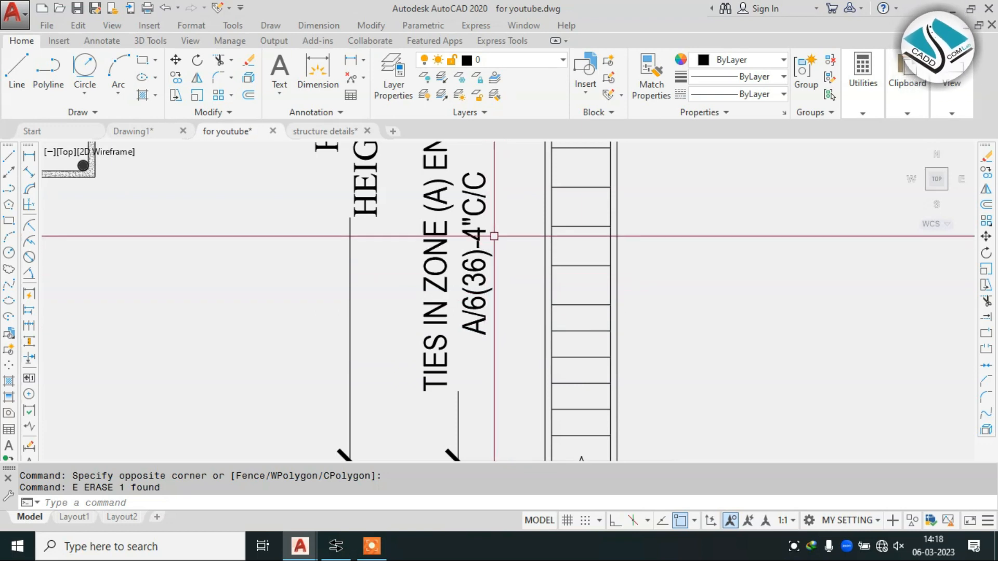
pyautogui.scroll(-4, 504, 235)
pyautogui.moveTo(512, 226); pyautogui.dragTo(506, 381, button='middle')
pyautogui.scroll(2, 490, 254)
pyautogui.moveTo(483, 298); pyautogui.dragTo(464, 165, button='middle')
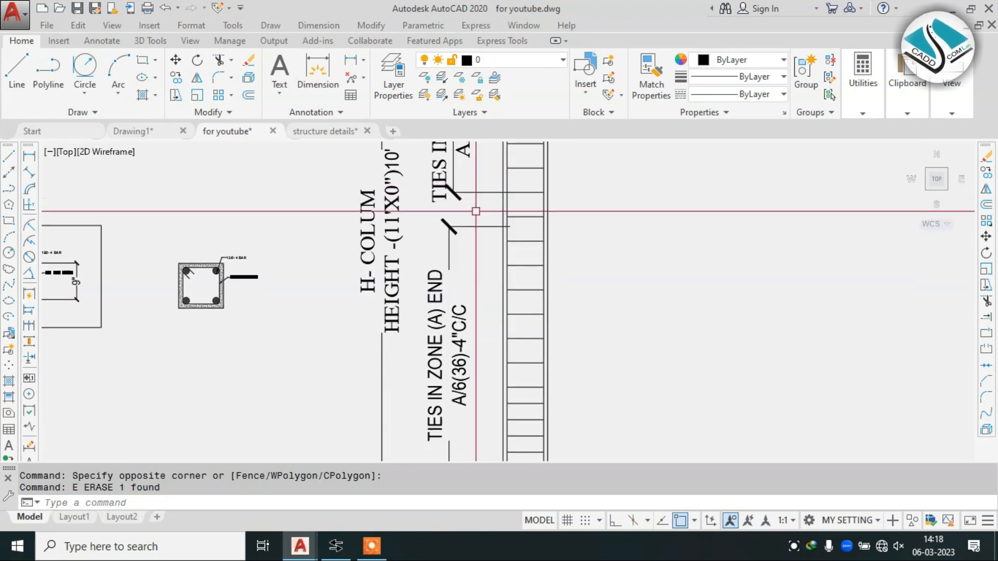
pyautogui.scroll(-2, 543, 216)
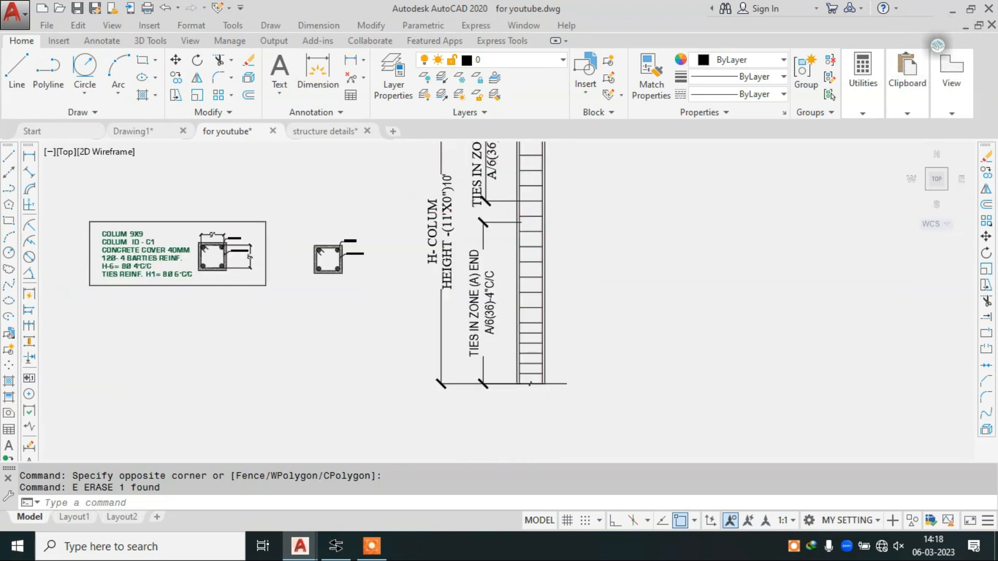
pyautogui.scroll(2, 534, 212)
pyautogui.moveTo(535, 230); pyautogui.dragTo(527, 271, button='middle')
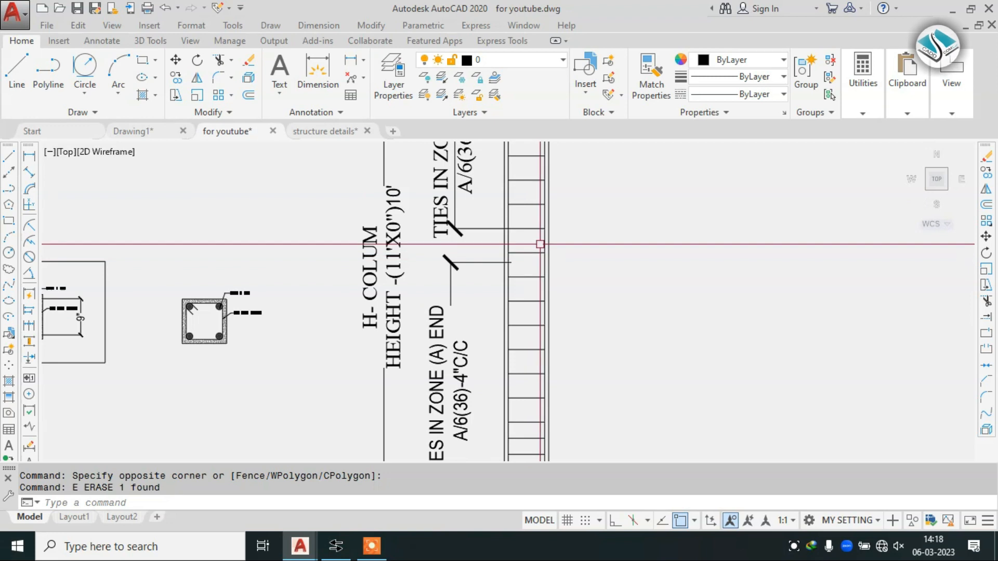
pyautogui.scroll(-3, 556, 271)
pyautogui.scroll(2, 558, 271)
pyautogui.click(517, 285)
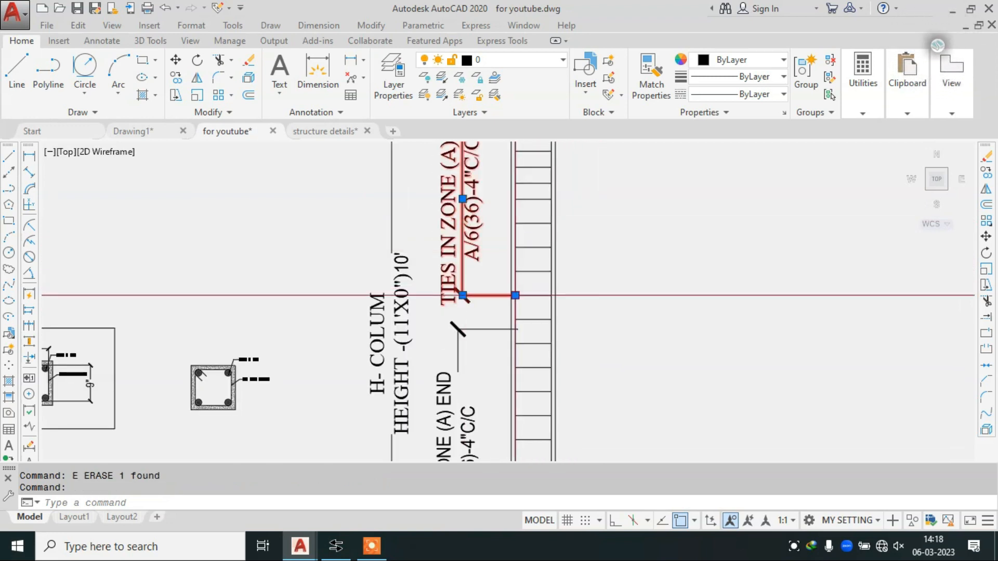
pyautogui.moveTo(547, 292); pyautogui.dragTo(556, 157, button='middle')
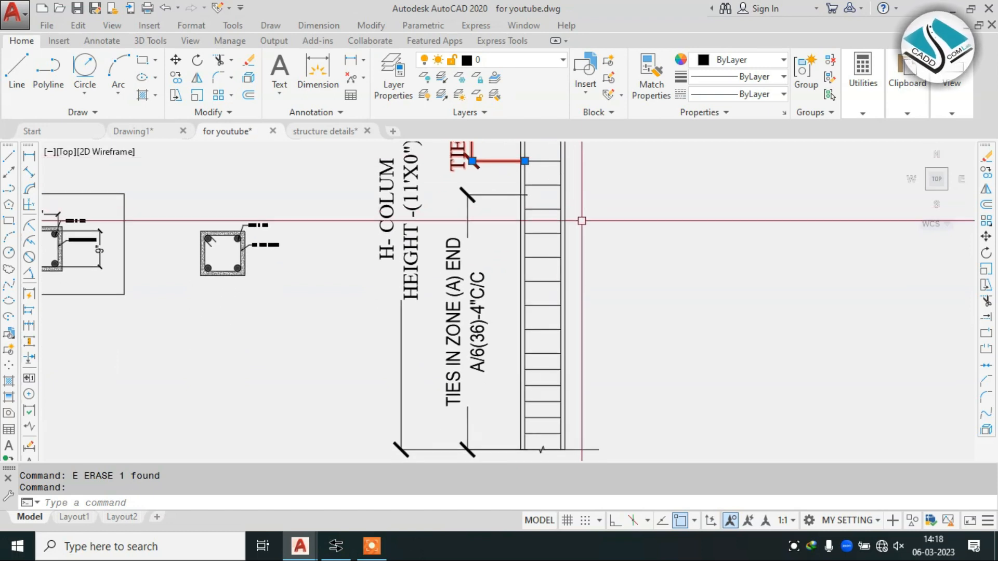
pyautogui.press('Escape')
pyautogui.moveTo(590, 201); pyautogui.dragTo(556, 292, button='middle')
pyautogui.click(318, 25)
pyautogui.click(325, 62)
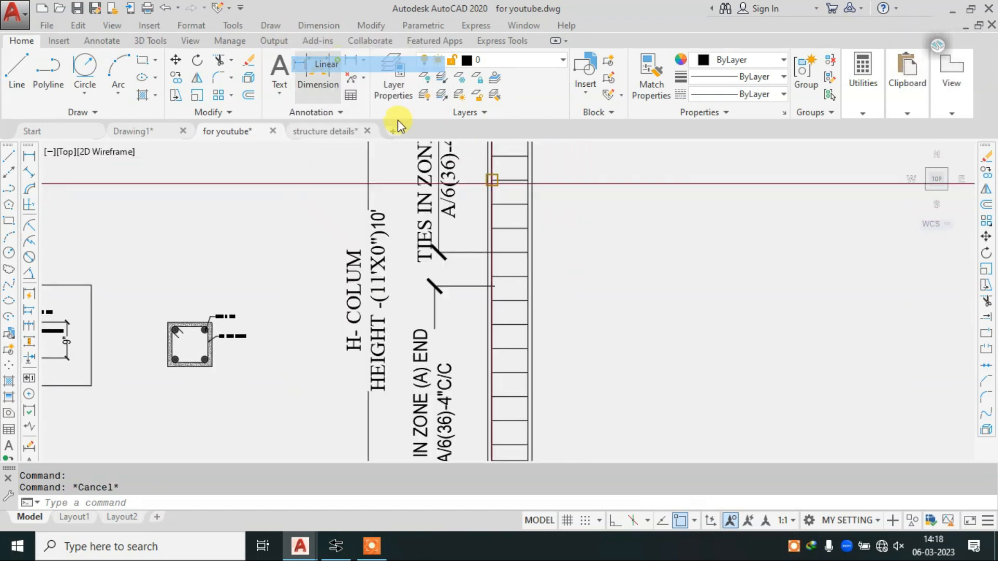
pyautogui.scroll(-2, 530, 249)
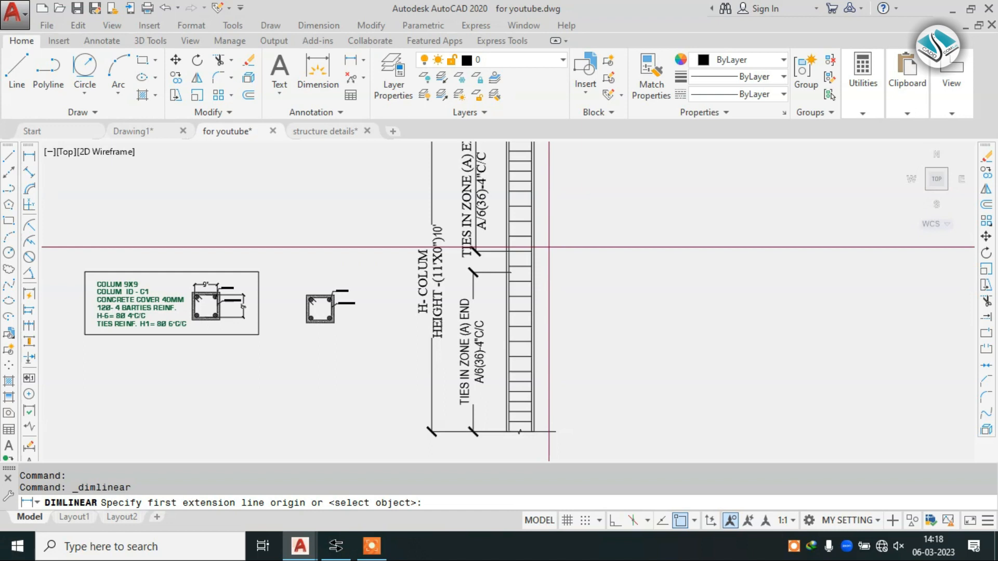
pyautogui.moveTo(539, 178); pyautogui.dragTo(535, 205, button='middle')
pyautogui.press('Escape')
# Copy the note text of the upper end-zone tie dimension and erase that dimension
pyautogui.click(486, 200)
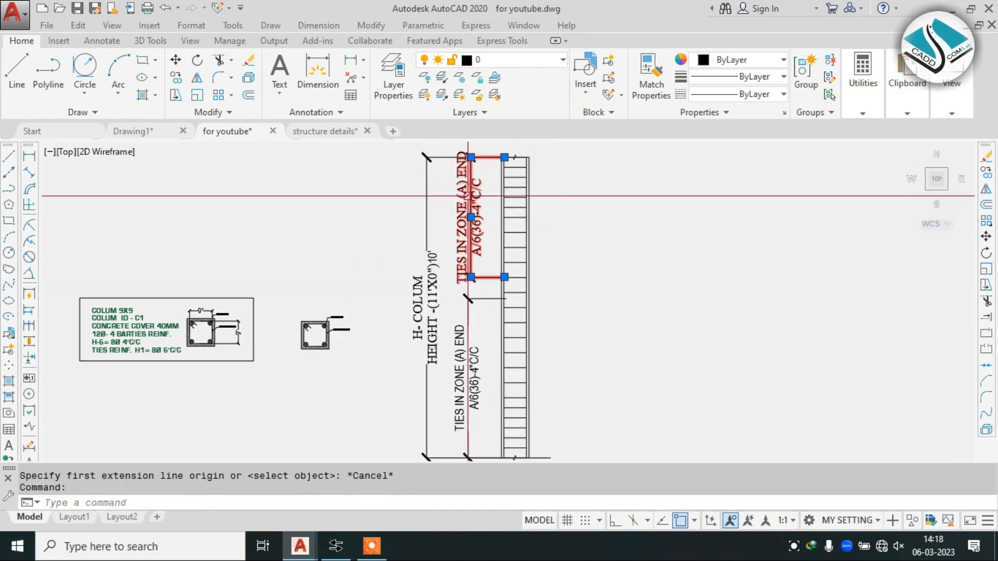
pyautogui.scroll(4, 485, 200)
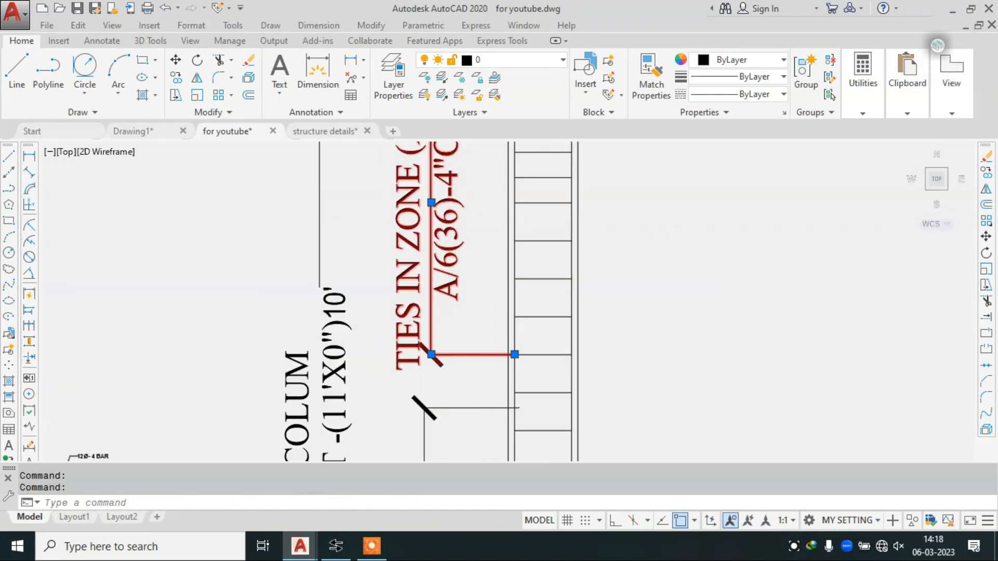
pyautogui.doubleClick(441, 218)
pyautogui.hotkey('ctrl', 'c')
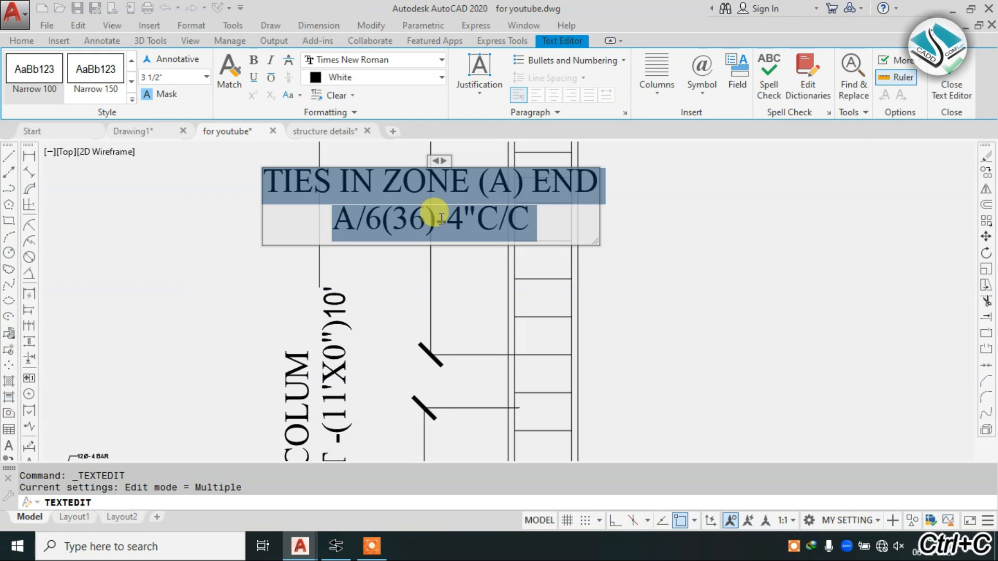
pyautogui.click(650, 245)
pyautogui.press('Escape')
pyautogui.click(423, 193)
pyautogui.write('e')
pyautogui.press('Return')
# Add a vertical linear dimension from the column top to the sixth tie below it, placed between the column and the height dimension
pyautogui.click(318, 25)
pyautogui.click(326, 64)
pyautogui.moveTo(507, 413); pyautogui.dragTo(494, 216, button='middle')
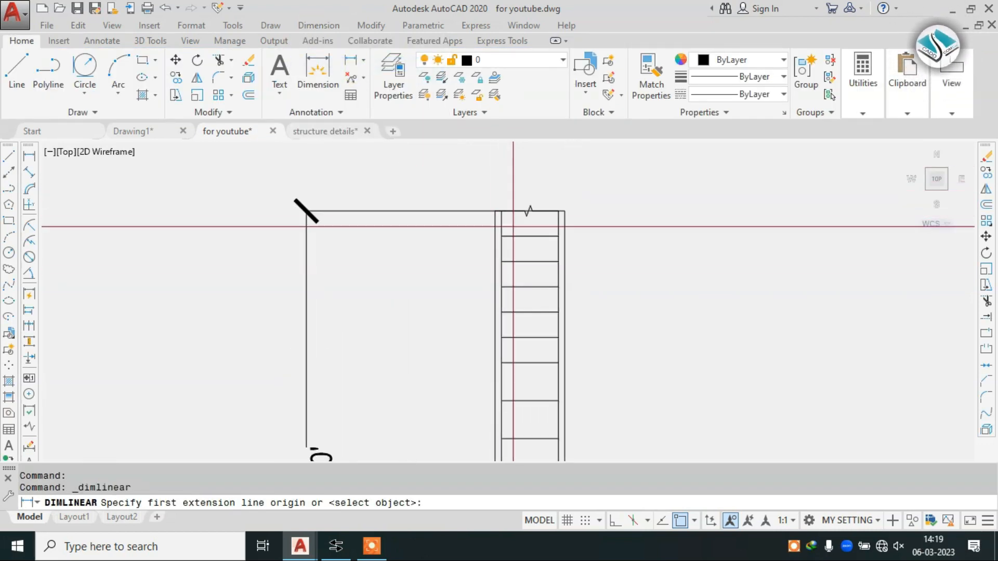
pyautogui.click(497, 211)
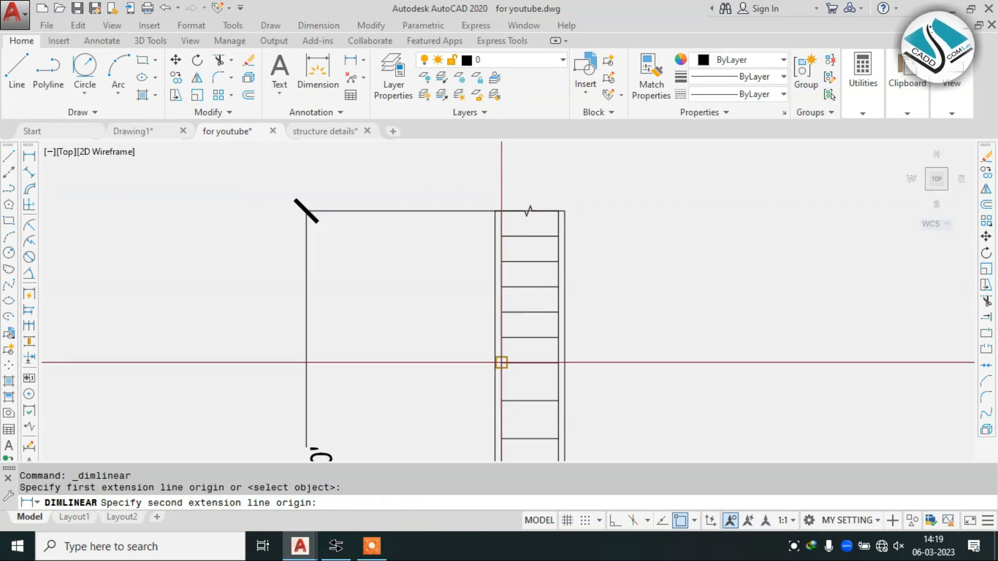
pyautogui.click(502, 362)
pyautogui.click(452, 291)
pyautogui.press('Escape')
# Replace the new upper dimension's text with the copied note "TIES IN ZONE (A) END A/6(36)-4"C/C"
pyautogui.click(455, 289)
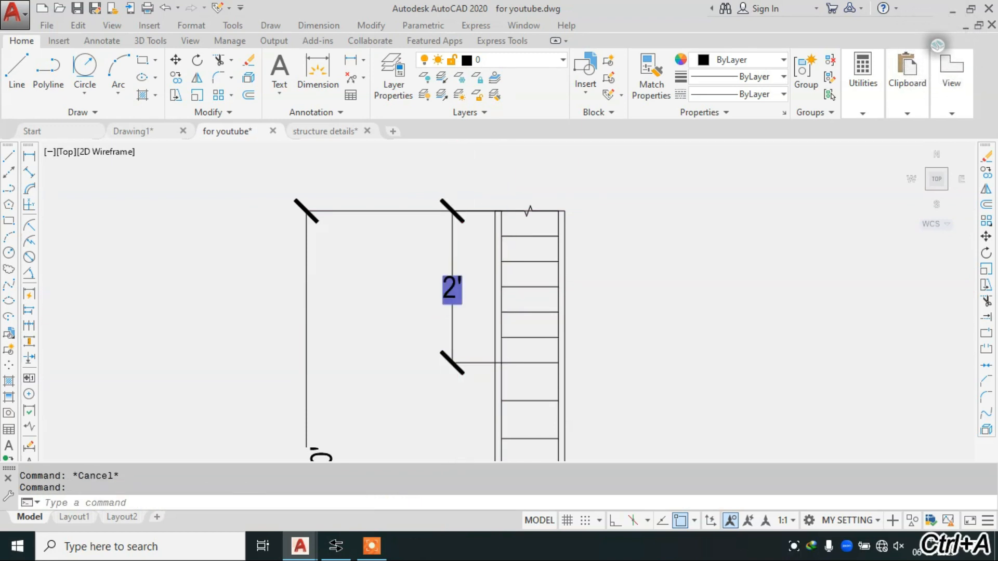
pyautogui.hotkey('ctrl', 'v')
pyautogui.click(680, 271)
pyautogui.press('Escape')
# Set the text height of the upper end-zone tie note to 2"
pyautogui.moveTo(460, 348); pyautogui.dragTo(501, 203, button='middle')
pyautogui.click(478, 280)
pyautogui.doubleClick(479, 280)
pyautogui.hotkey('ctrl', 'a')
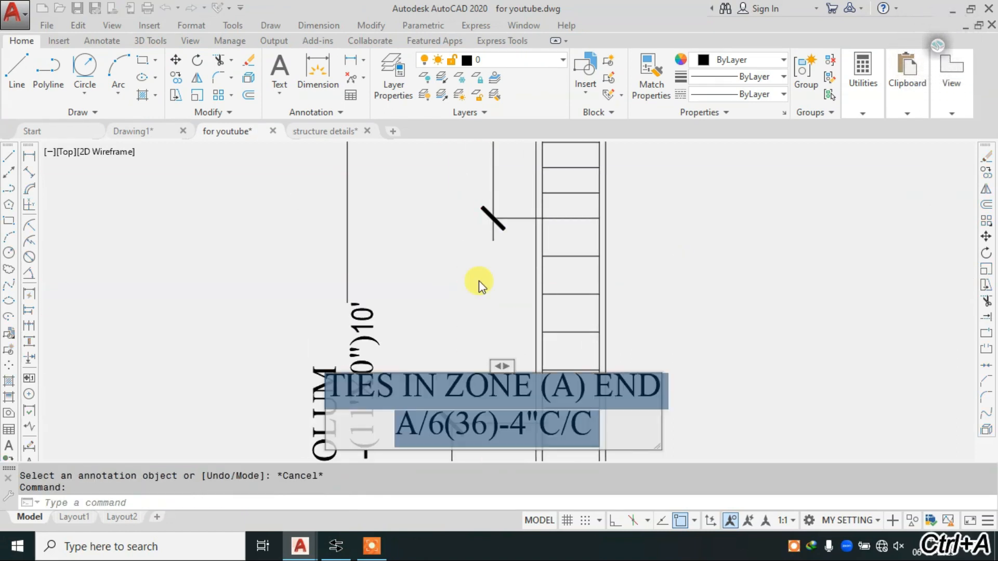
pyautogui.press('Return')
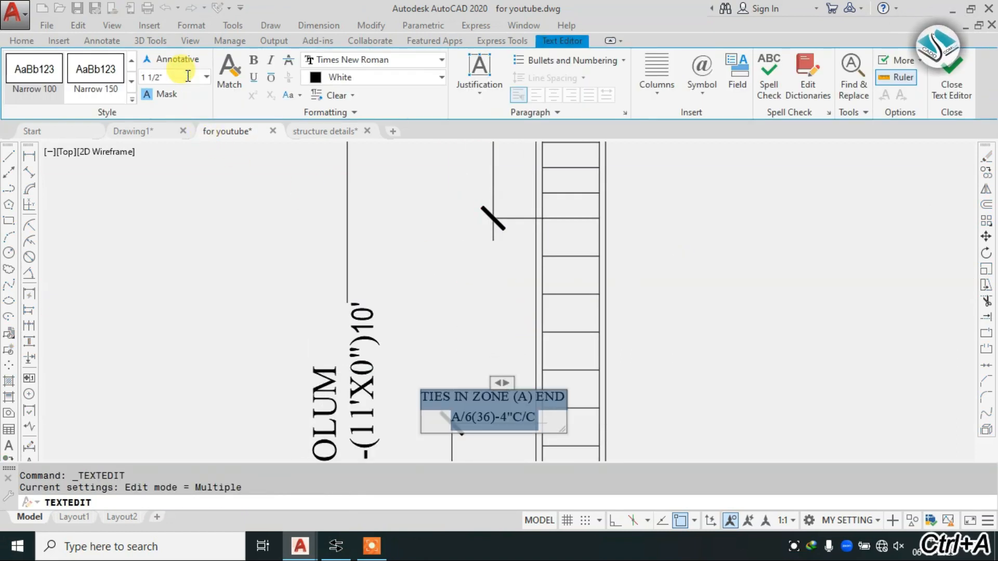
pyautogui.press('Delete')
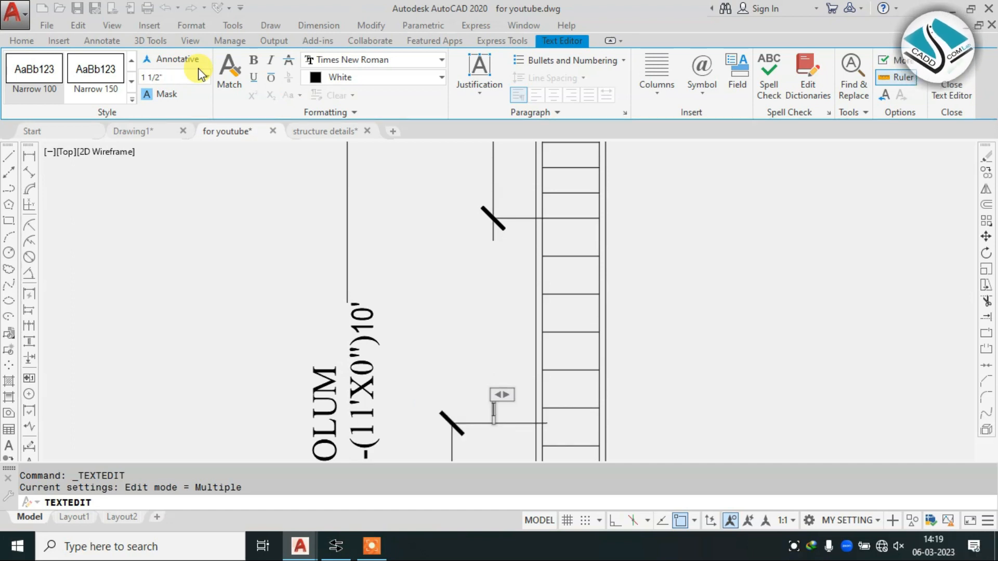
pyautogui.hotkey('ctrl', 'z')
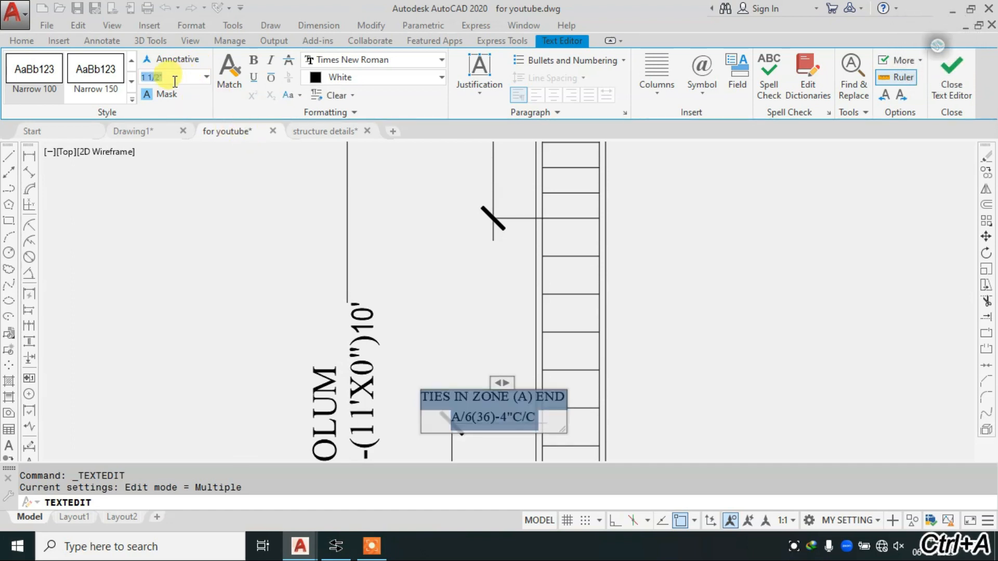
pyautogui.click(348, 229)
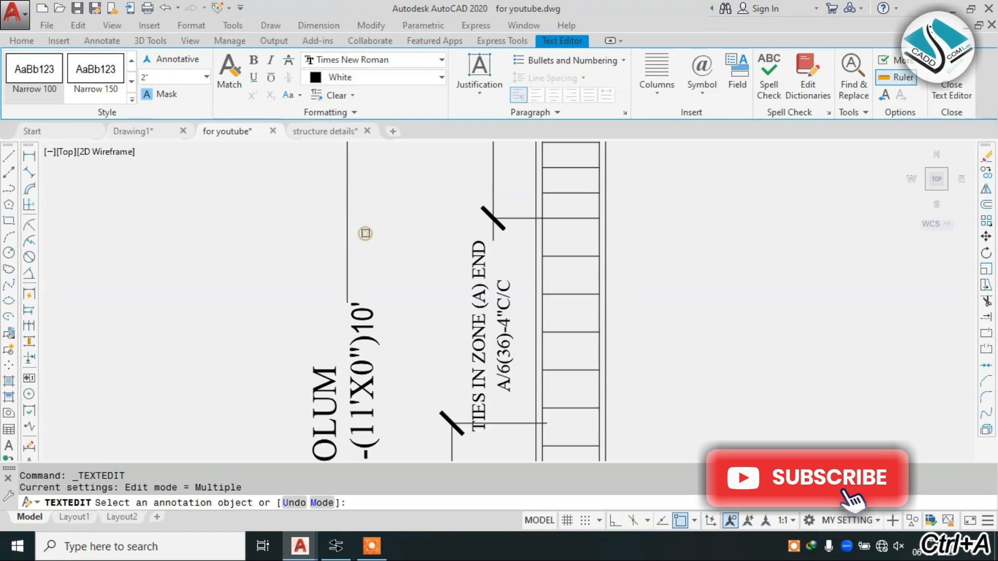
pyautogui.press('Escape')
# Move the upper end-zone tie note up onto its own dimension line beside the column top
pyautogui.click(509, 287)
pyautogui.click(493, 337)
pyautogui.moveTo(442, 153); pyautogui.dragTo(445, 314, button='middle')
pyautogui.click(446, 289)
pyautogui.press('Escape')
pyautogui.scroll(-2, 495, 249)
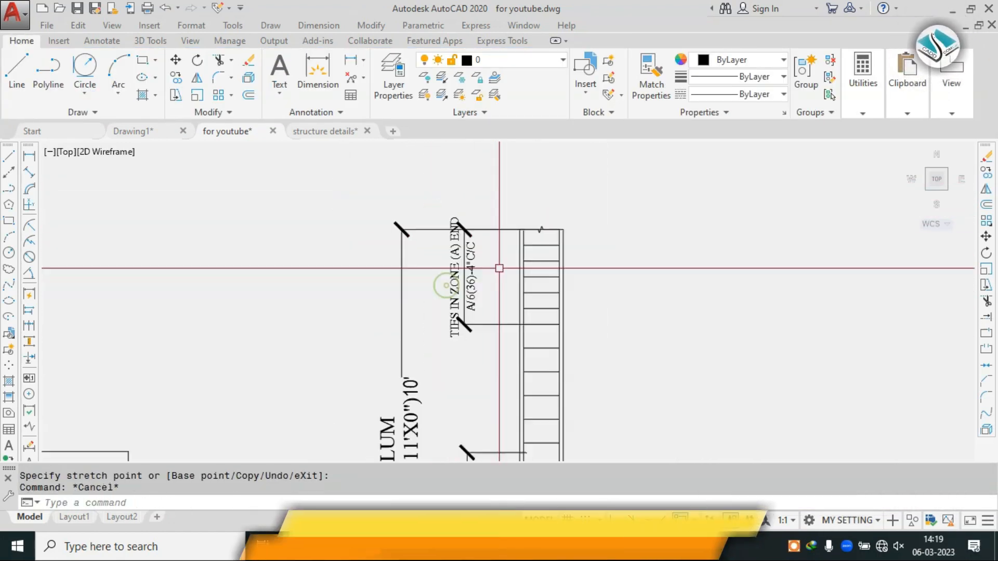
# Add a vertical linear dimension across the mid zone, from the upper end-zone's last tie to the lower end-zone's first tie, close beside the column
pyautogui.moveTo(506, 301); pyautogui.dragTo(483, 190, button='middle')
pyautogui.click(319, 24)
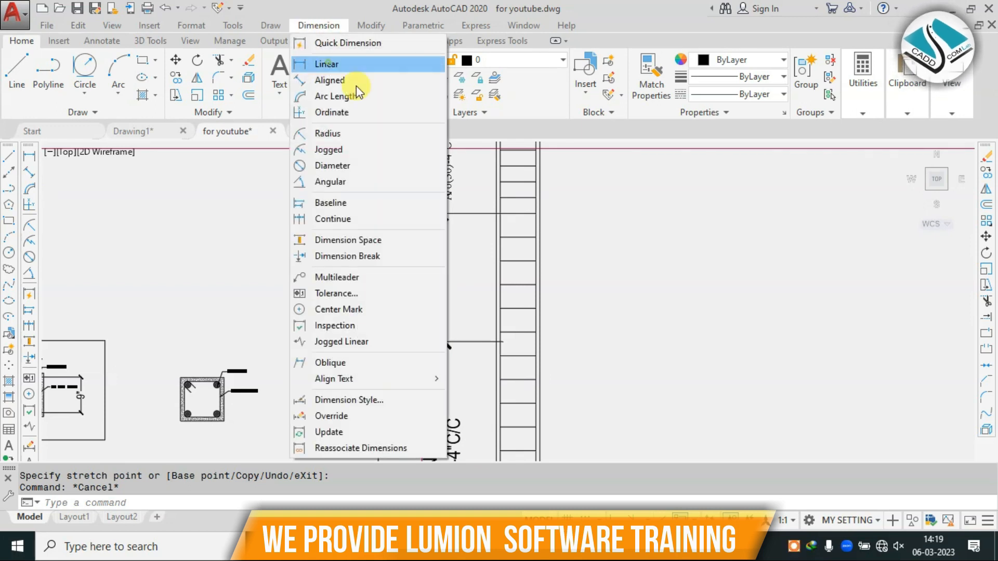
pyautogui.click(323, 65)
pyautogui.scroll(1, 494, 213)
pyautogui.scroll(-3, 496, 213)
pyautogui.click(499, 213)
pyautogui.scroll(5, 473, 283)
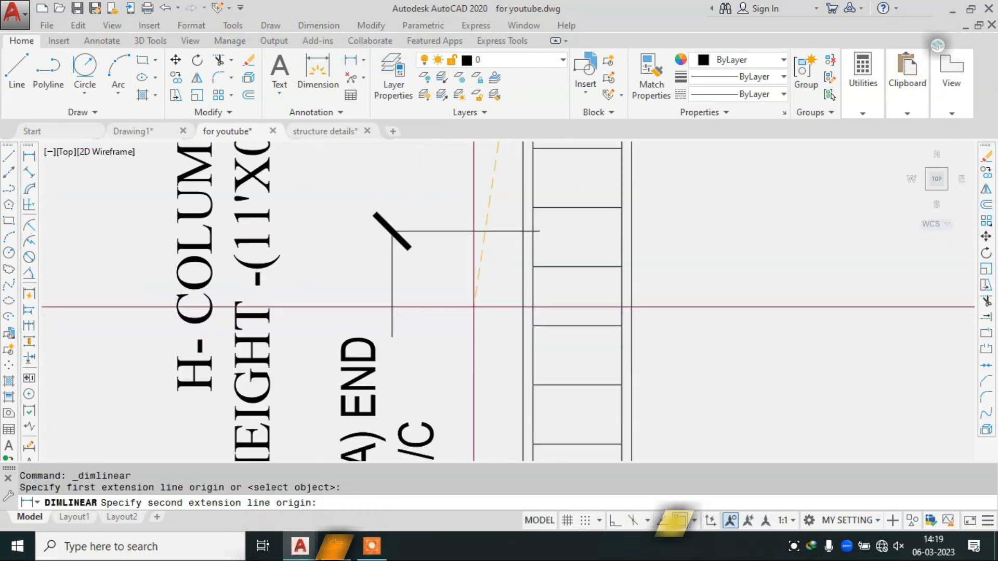
pyautogui.scroll(-4, 527, 286)
pyautogui.scroll(1, 528, 285)
pyautogui.scroll(2, 528, 285)
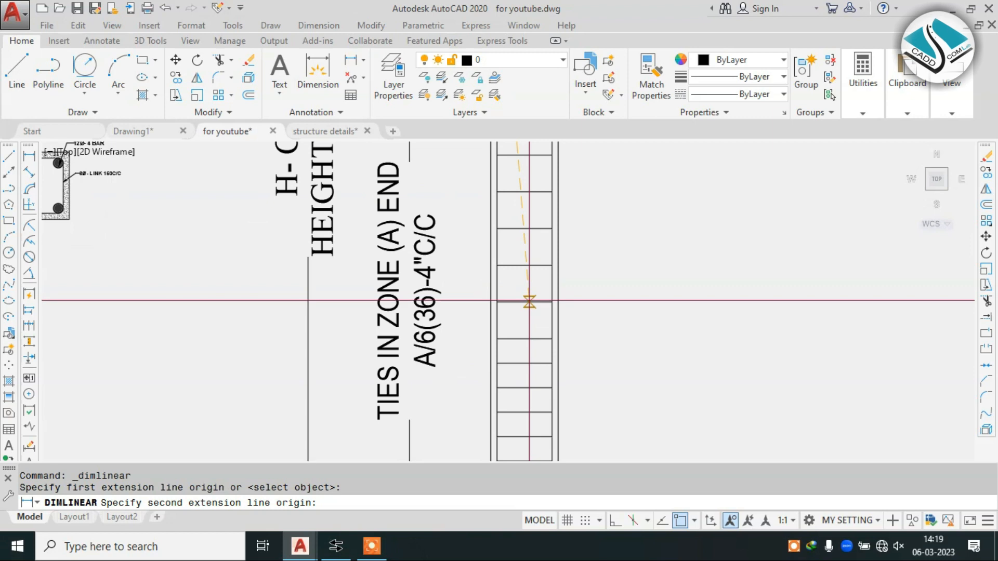
pyautogui.click(494, 339)
pyautogui.scroll(-2, 465, 305)
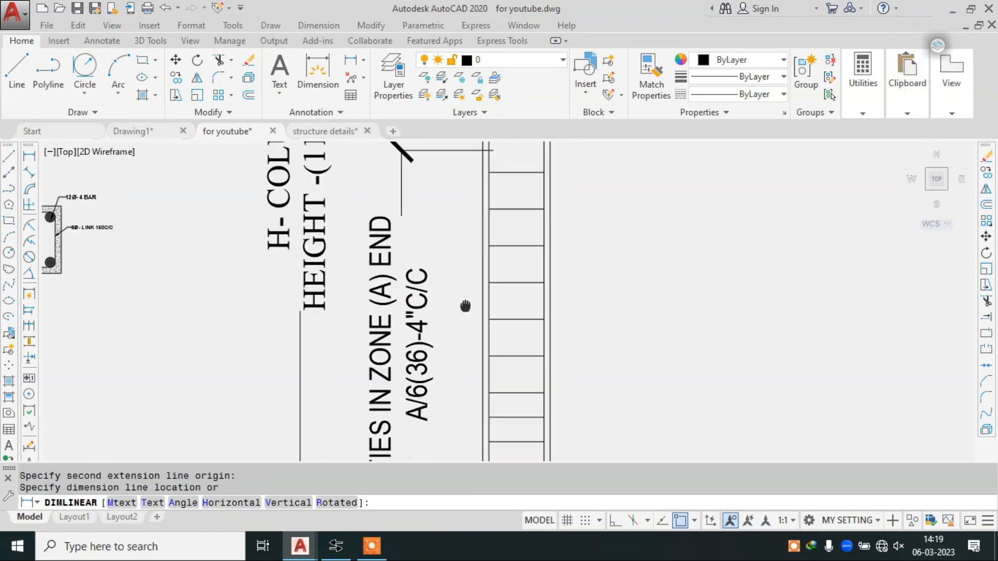
pyautogui.scroll(2, 568, 304)
pyautogui.click(446, 306)
pyautogui.press('Escape')
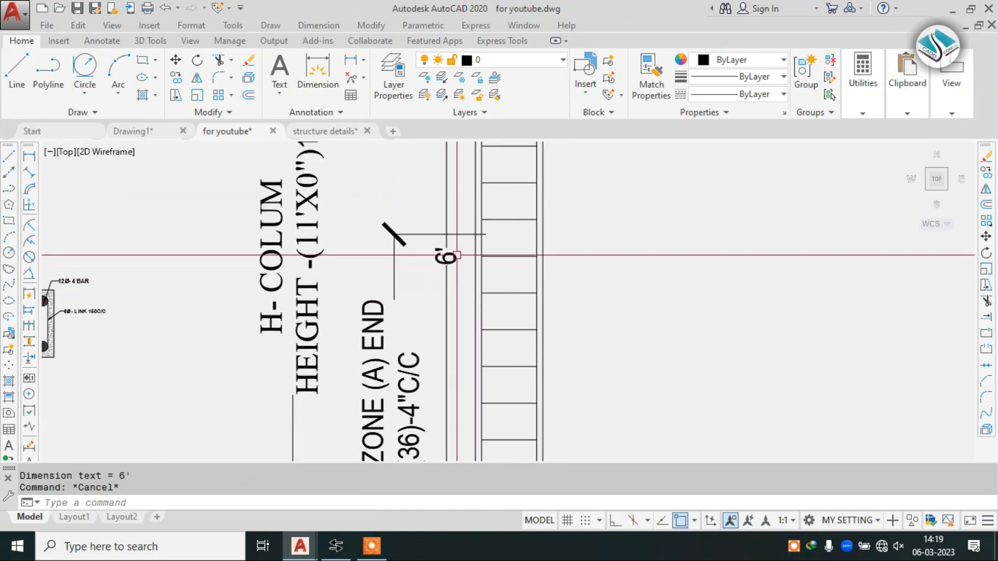
# Copy the mid-zone tie dimension's note text from the structure details drawing
pyautogui.click(481, 375)
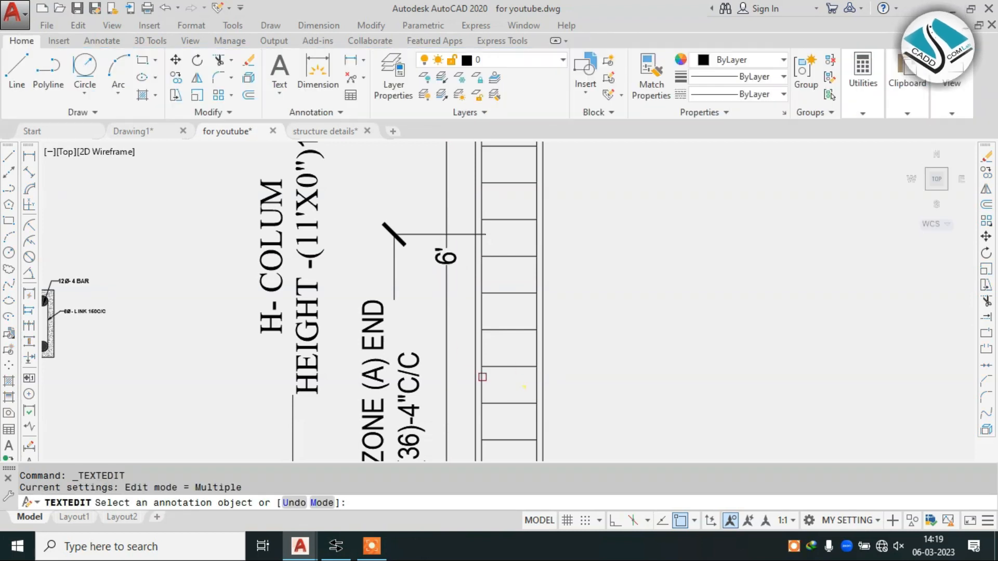
pyautogui.scroll(-3, 484, 331)
pyautogui.scroll(2, 488, 330)
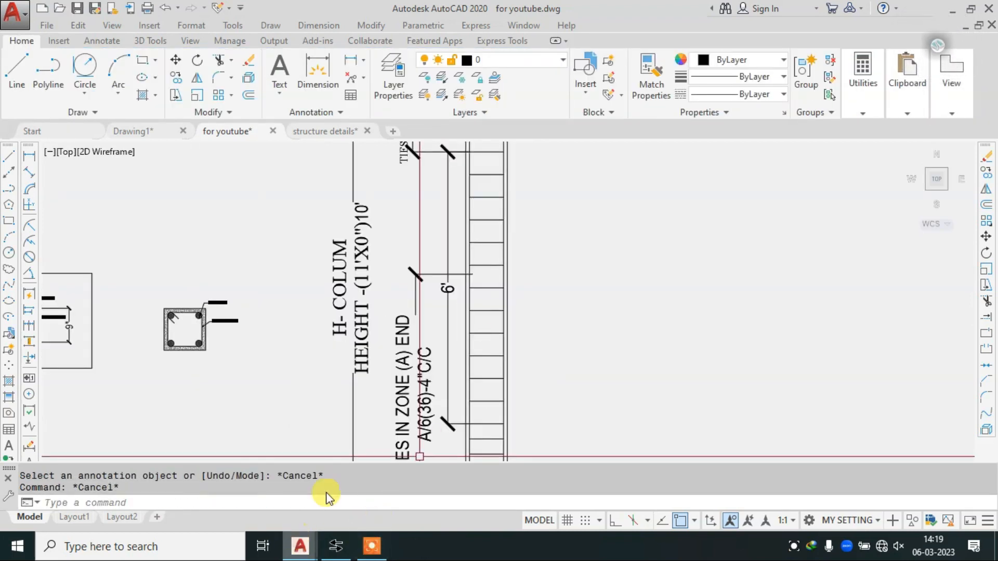
pyautogui.click(330, 133)
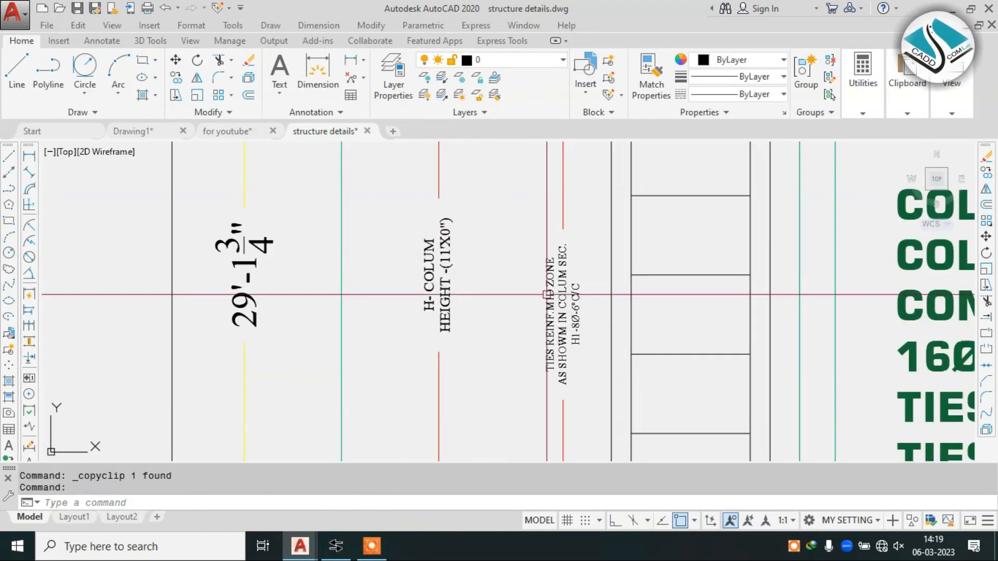
pyautogui.moveTo(600, 313); pyautogui.dragTo(503, 239, button='middle')
pyautogui.click(479, 236)
pyautogui.doubleClick(480, 236)
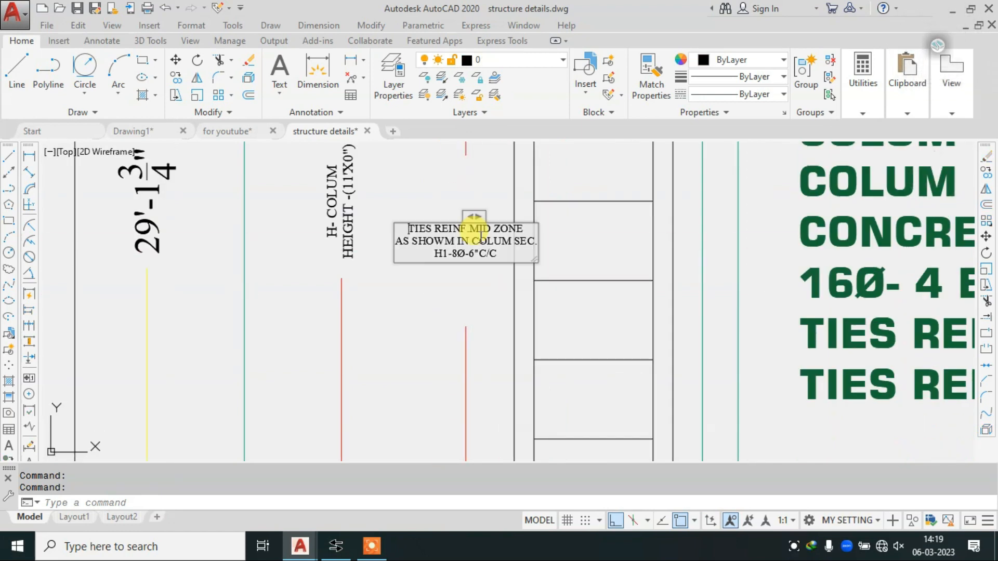
pyautogui.hotkey('ctrl', 'a')
pyautogui.hotkey('ctrl', 'c')
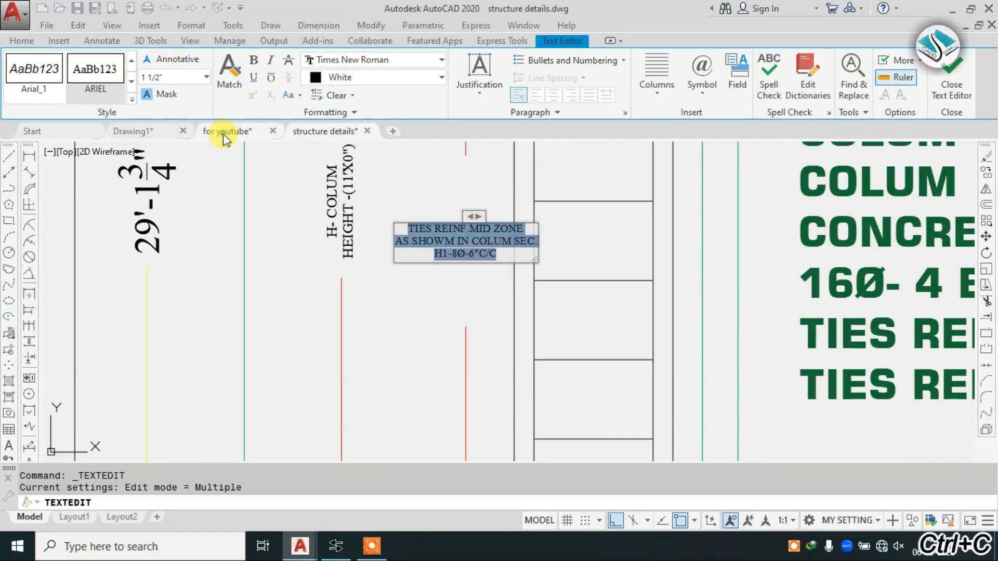
pyautogui.click(943, 90)
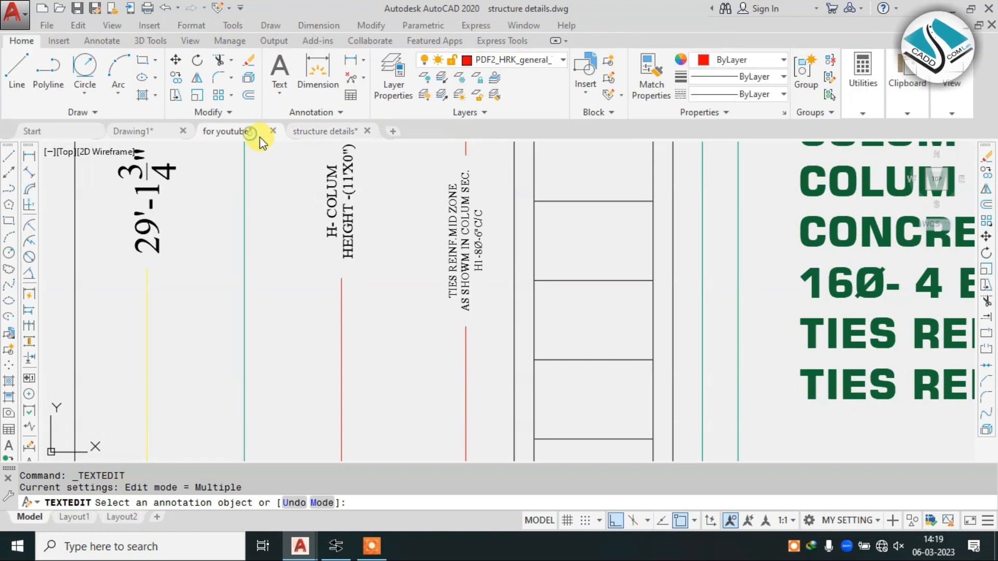
# Back in the for youtube drawing, replace the mid-zone dimension's text with the copied note "TIES REINF.MID ZONE AS SHOWM IN COLUM SEC. H1-8Ø-6"C/C"
pyautogui.click(251, 131)
pyautogui.click(445, 286)
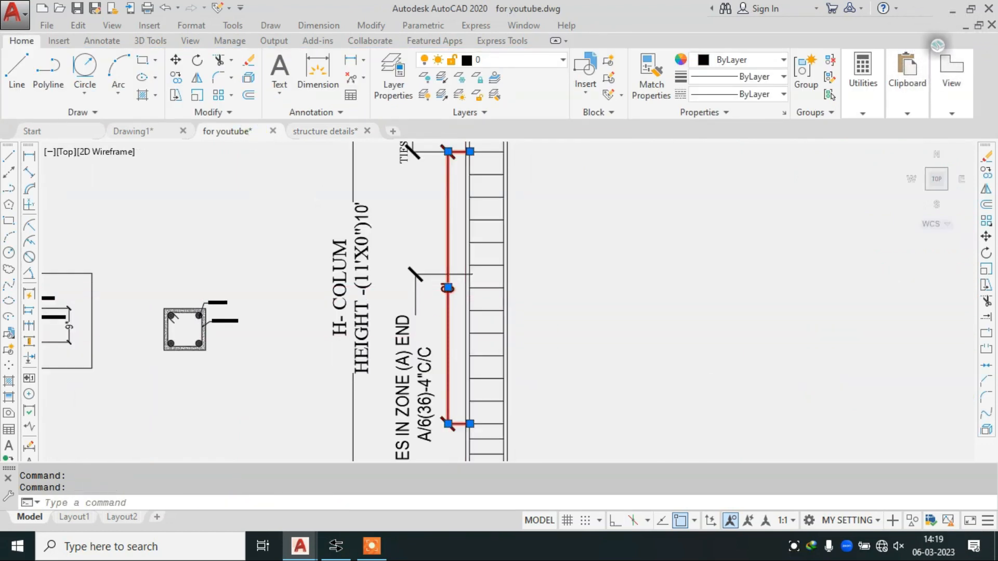
pyautogui.doubleClick(445, 285)
pyautogui.hotkey('ctrl', 'v')
pyautogui.click(666, 255)
pyautogui.press('Escape')
# Match the properties of the upper end-zone tie dimension onto the mid-zone tie dimension
pyautogui.write('MA')
pyautogui.press('Return')
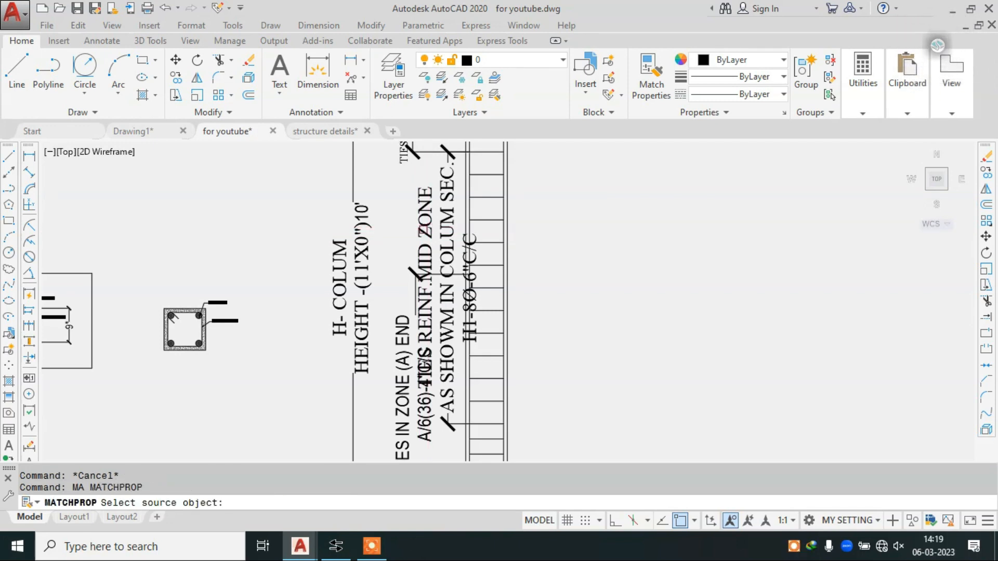
pyautogui.moveTo(429, 227); pyautogui.dragTo(436, 310, button='middle')
pyautogui.click(410, 193)
pyautogui.click(442, 286)
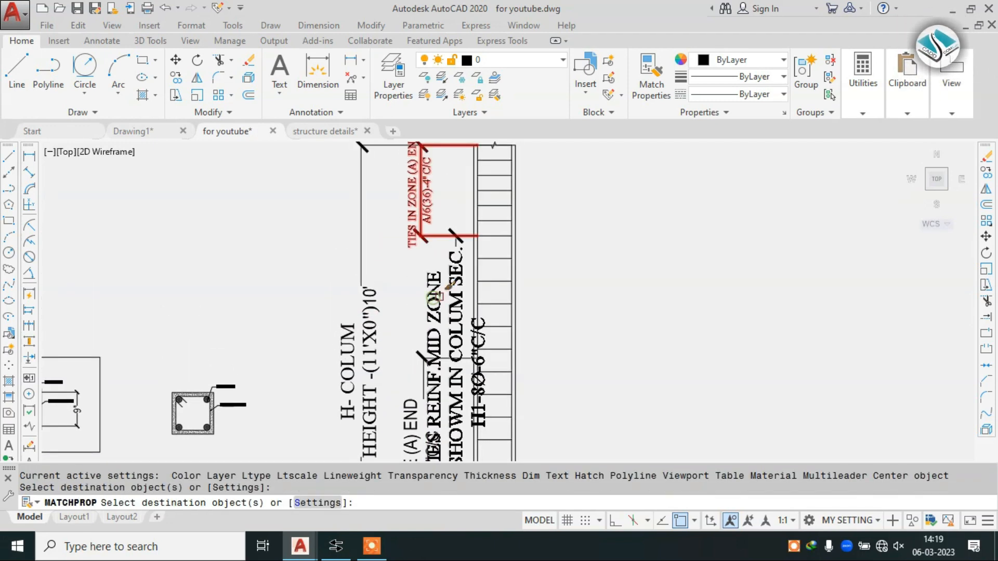
pyautogui.press('Escape')
# Set the text height of the mid-zone tie note to 1 1/2"
pyautogui.doubleClick(468, 256)
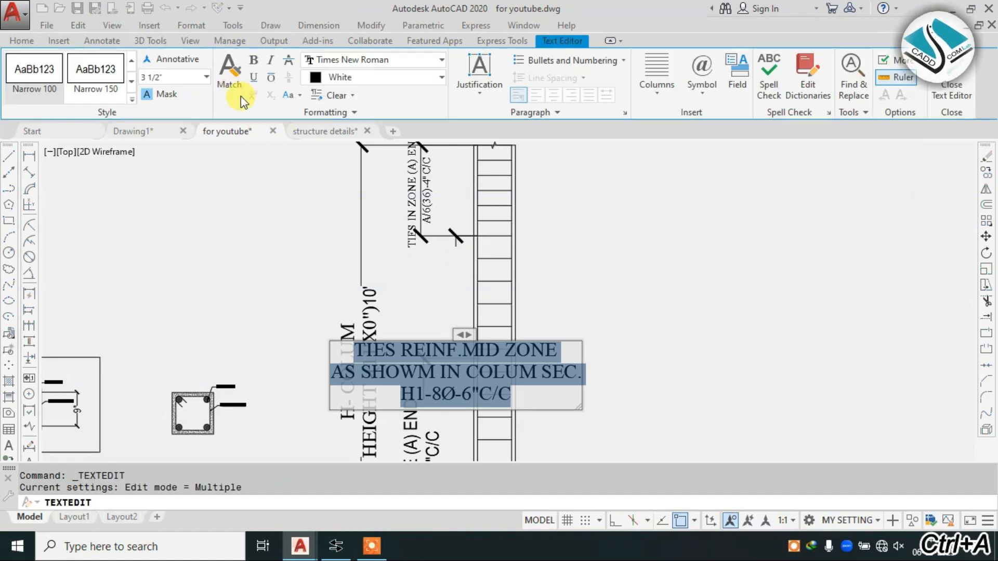
pyautogui.press('Return')
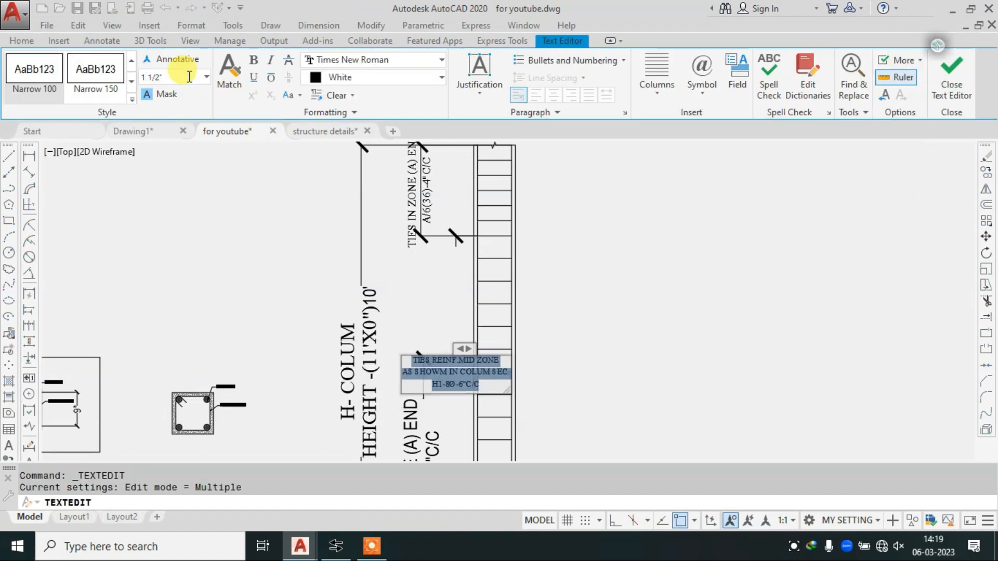
pyautogui.click(634, 294)
pyautogui.press('Escape')
# Set the text height of the lower end-zone tie note to 1 1/2"
pyautogui.moveTo(420, 421); pyautogui.dragTo(442, 281, button='middle')
pyautogui.doubleClick(442, 281)
pyautogui.hotkey('ctrl', 'a')
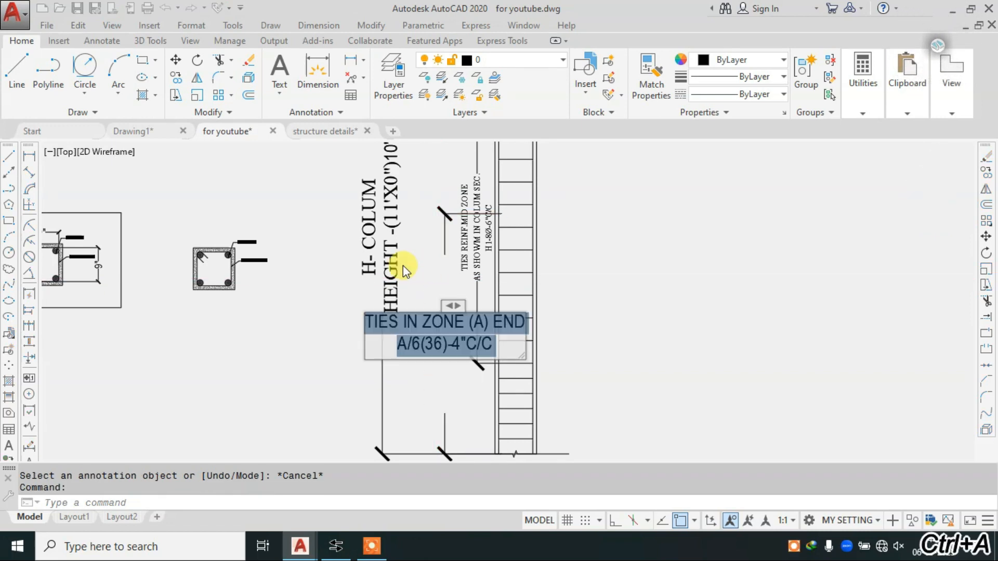
pyautogui.press('Return')
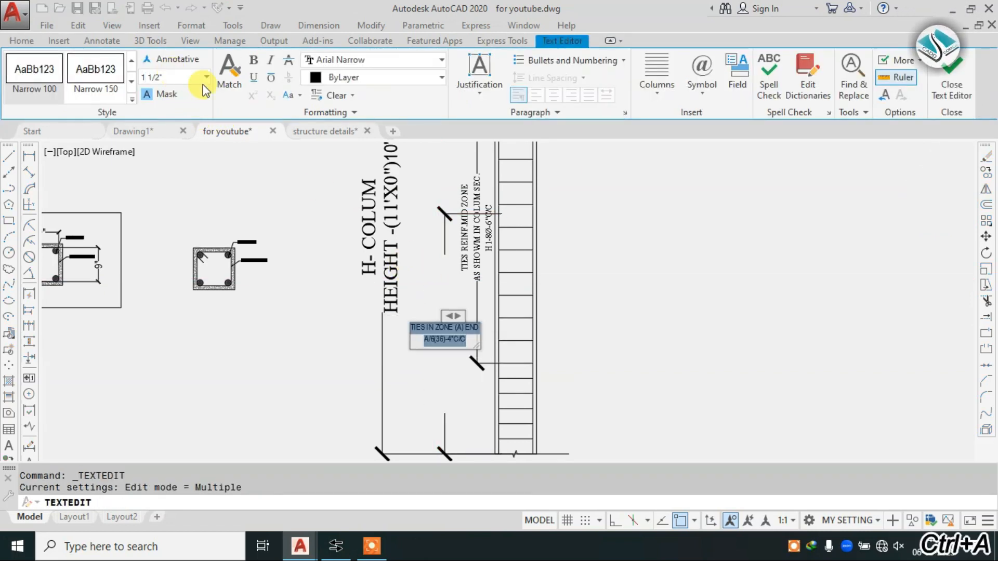
pyautogui.click(604, 203)
pyautogui.press('Escape')
# Erase the overlong lower end-zone tie dimension that overlaps the mid zone
pyautogui.moveTo(415, 222); pyautogui.dragTo(390, 298, button='middle')
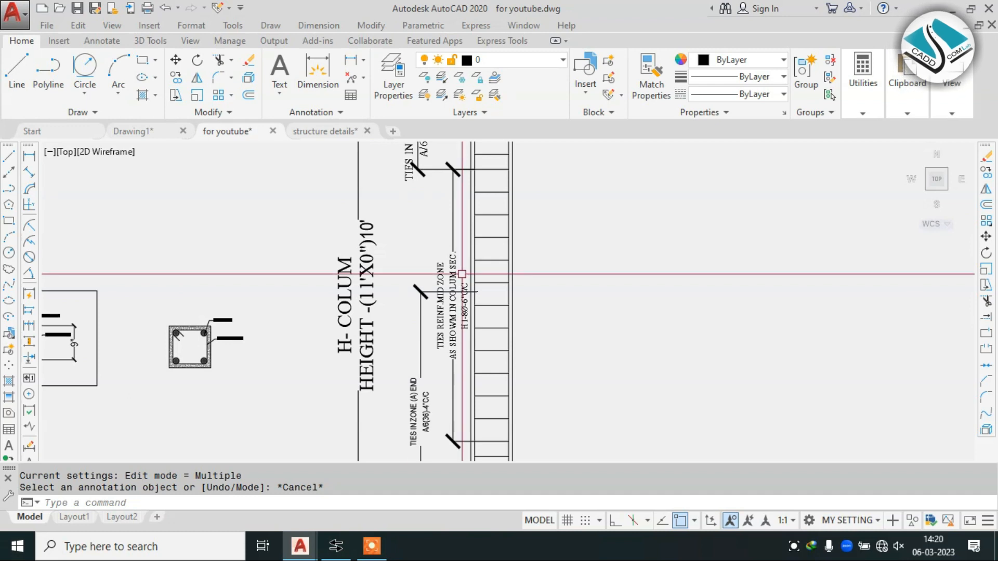
pyautogui.moveTo(445, 258); pyautogui.dragTo(438, 169, button='middle')
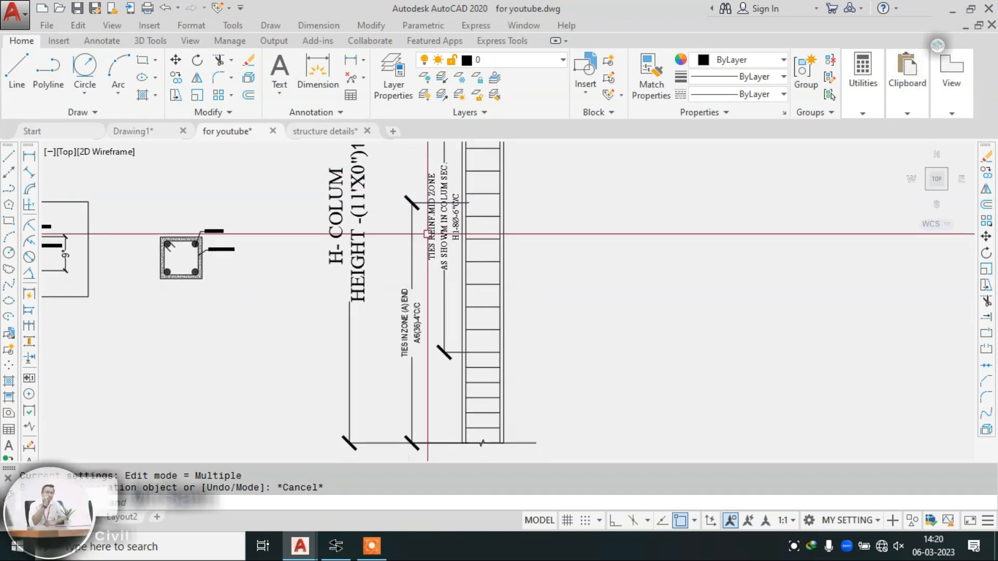
pyautogui.press('Escape')
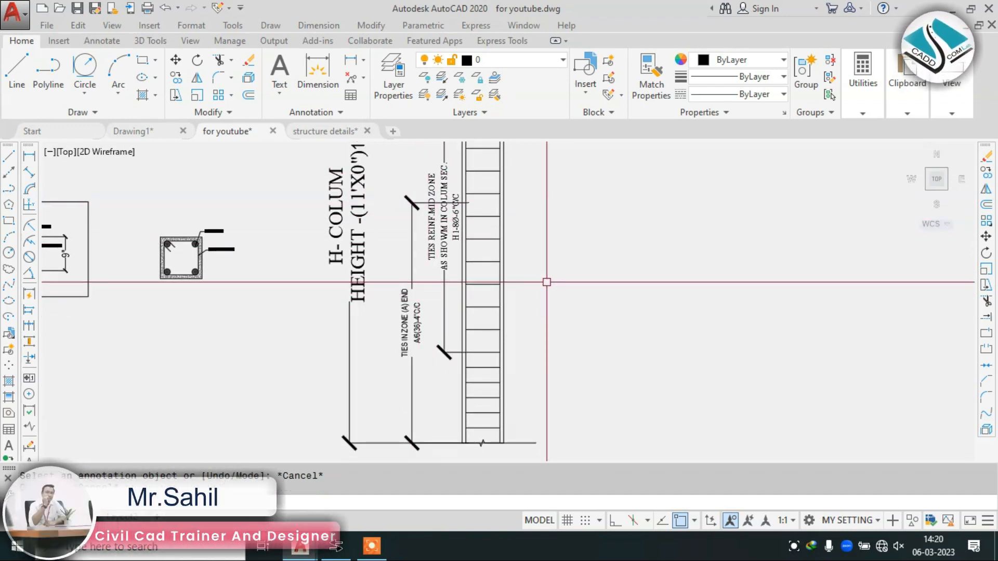
pyautogui.click(408, 201)
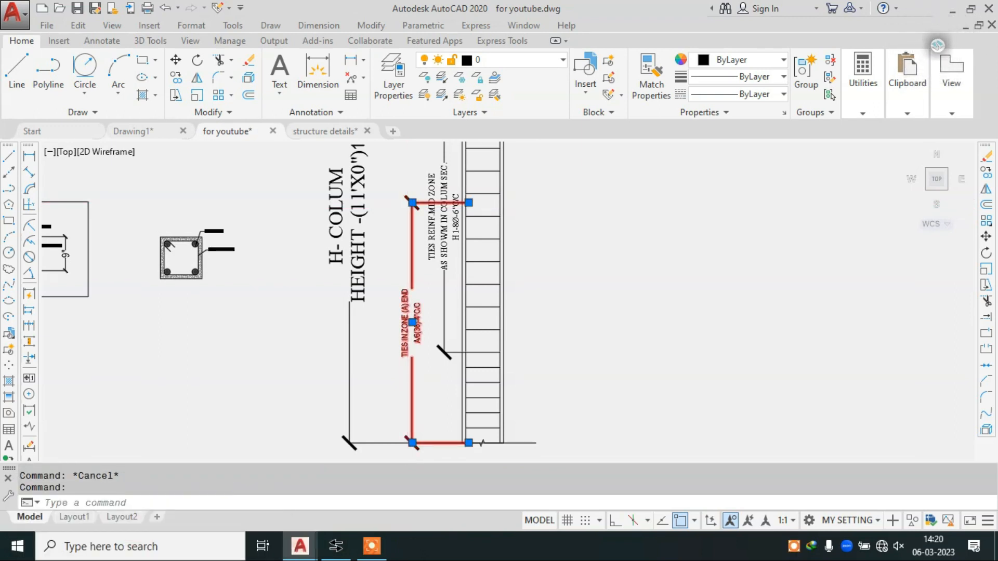
pyautogui.scroll(-2, 490, 247)
pyautogui.press('Escape')
pyautogui.write('e')
pyautogui.press('Return')
# Copy the upper end-zone tie dimension down to the lower end zone, aligned with the lower end of the mid-zone dimension
pyautogui.moveTo(436, 156); pyautogui.dragTo(433, 245, button='middle')
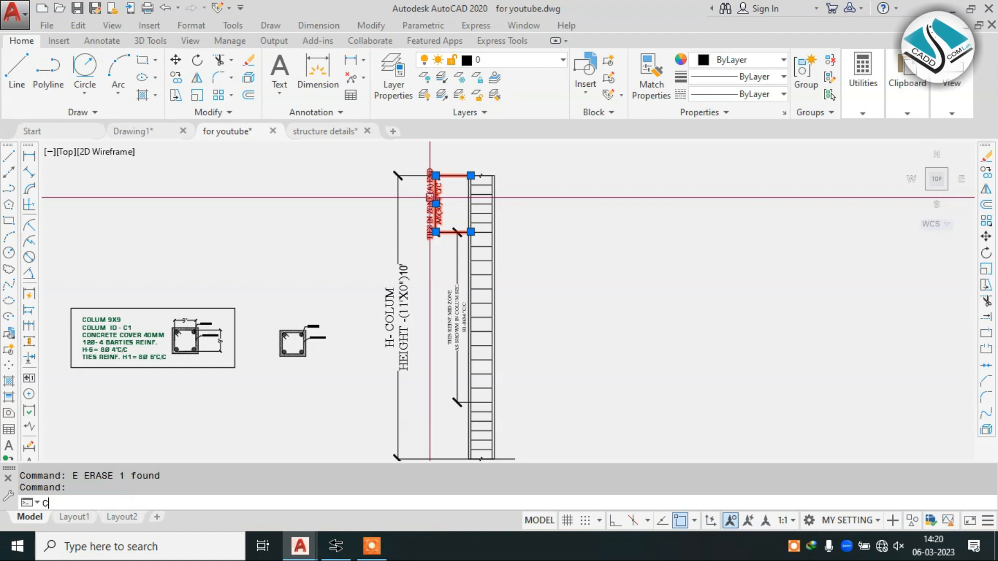
pyautogui.scroll(3, 493, 231)
pyautogui.click(453, 229)
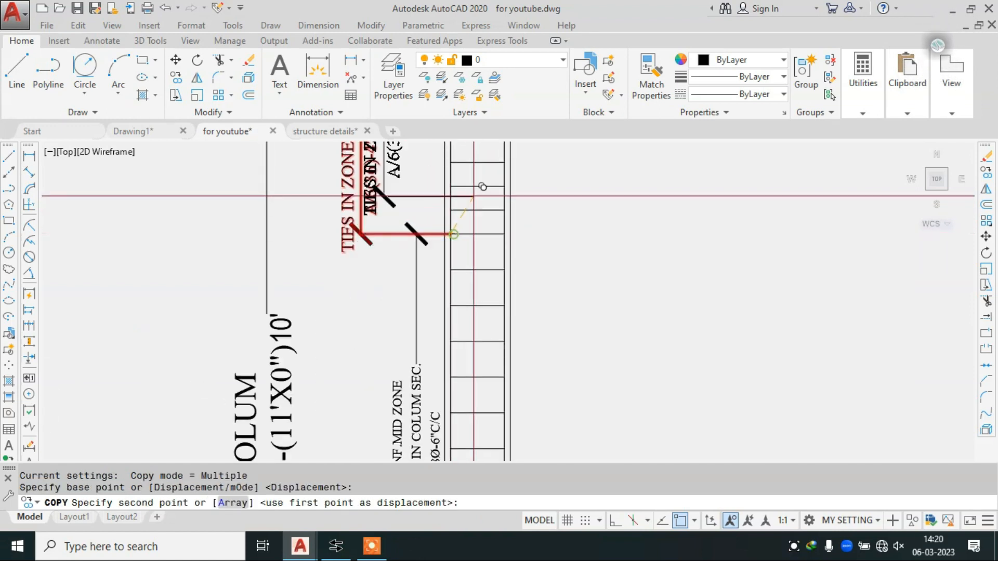
pyautogui.scroll(-5, 453, 230)
pyautogui.scroll(6, 468, 245)
pyautogui.click(402, 302)
pyautogui.scroll(-4, 402, 302)
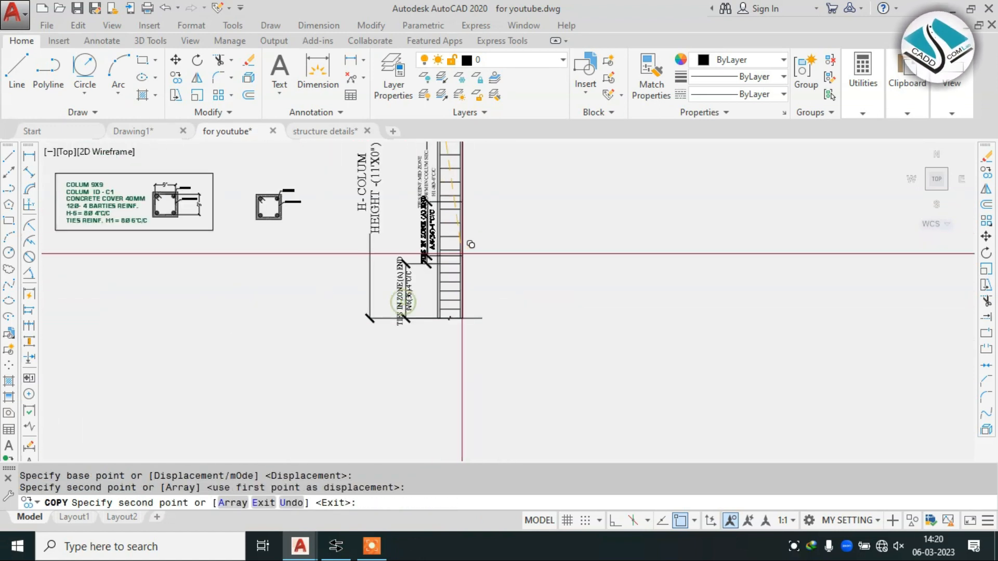
pyautogui.scroll(3, 470, 204)
pyautogui.press('Escape')
pyautogui.moveTo(470, 204); pyautogui.dragTo(493, 263, button='middle')
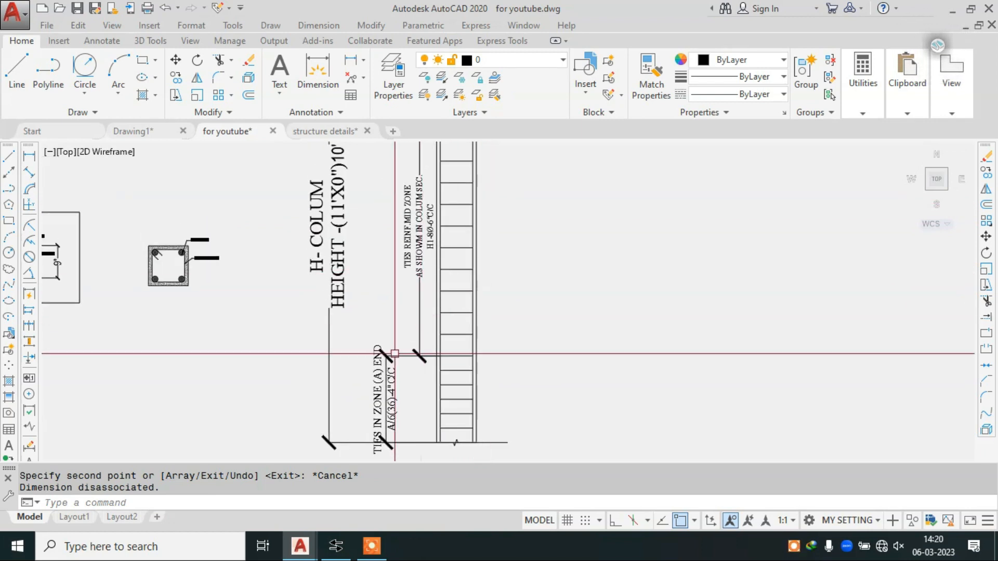
pyautogui.scroll(-2, 535, 285)
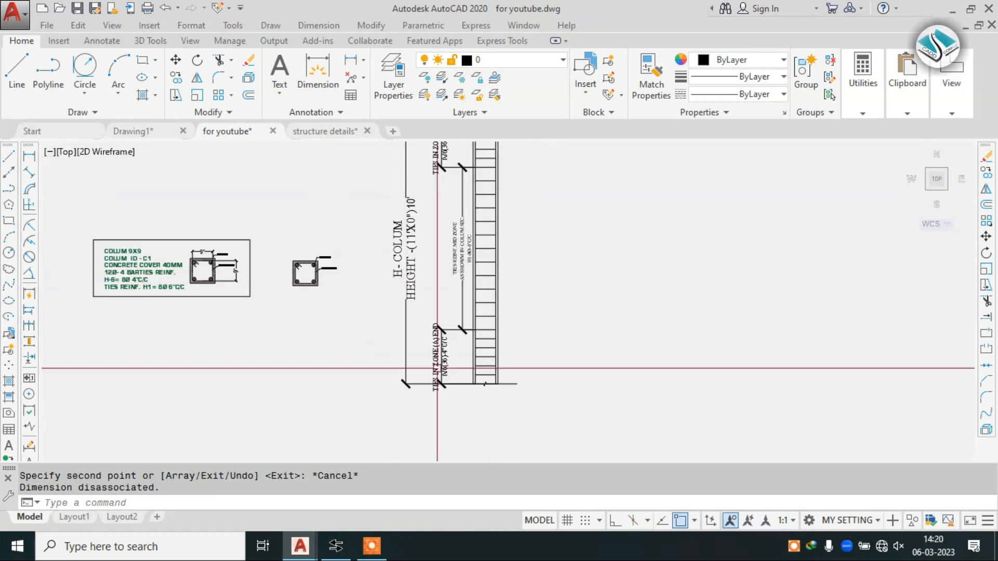
pyautogui.scroll(6, 459, 331)
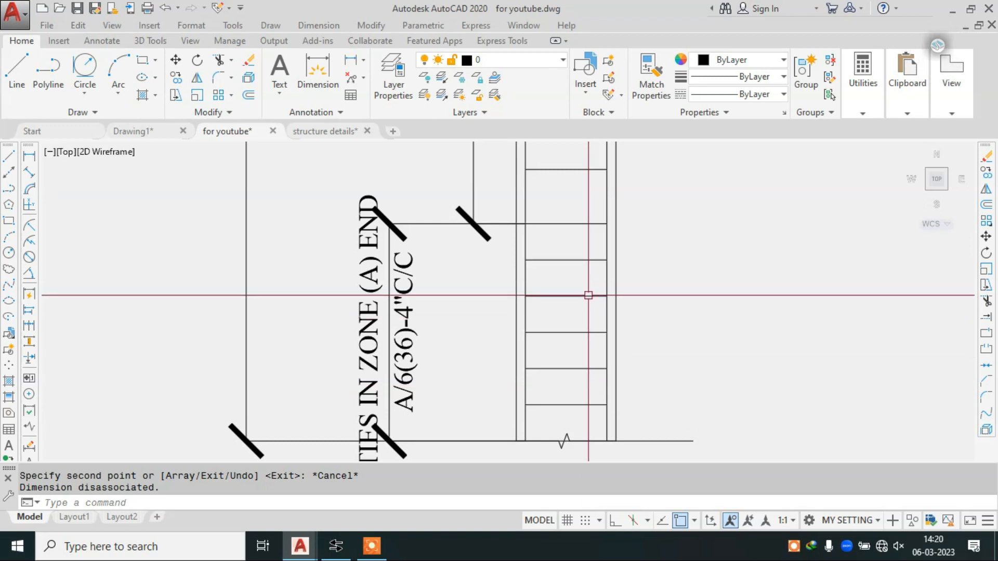
pyautogui.scroll(-3, 589, 296)
pyautogui.moveTo(579, 243); pyautogui.dragTo(563, 416, button='middle')
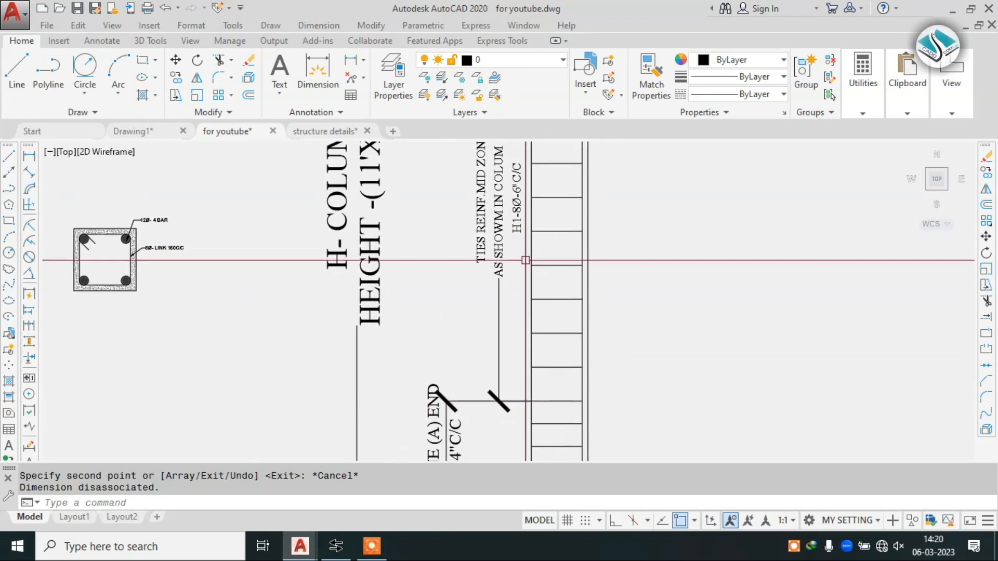
# Compare the tie zones of the column elevation with the reference column in the structure details drawing
pyautogui.moveTo(563, 362)
pyautogui.mouseDown(button='middle')
pyautogui.moveTo(561, 372)
pyautogui.moveTo(544, 339)
pyautogui.moveTo(534, 435)
pyautogui.mouseUp(button='middle')
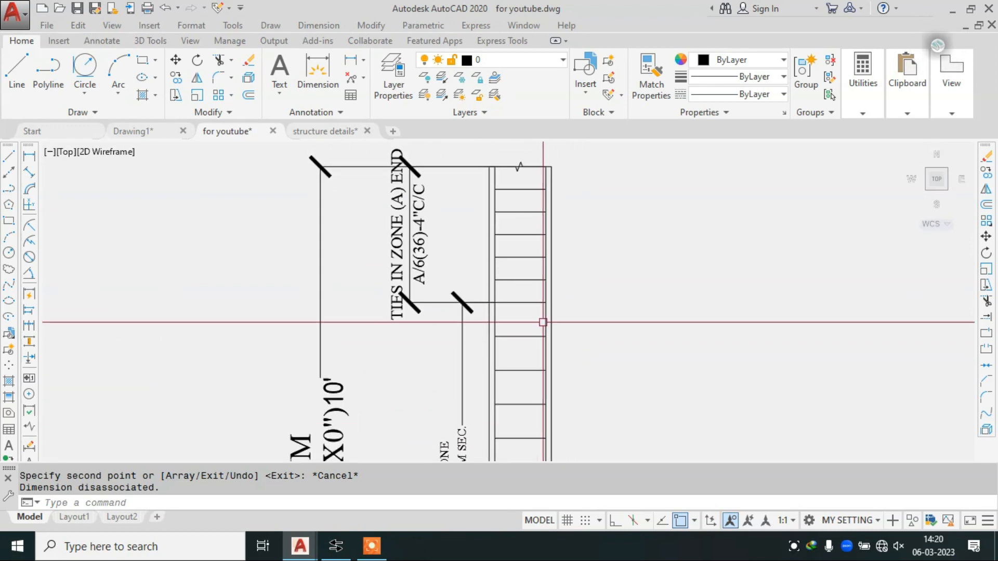
pyautogui.scroll(2, 531, 265)
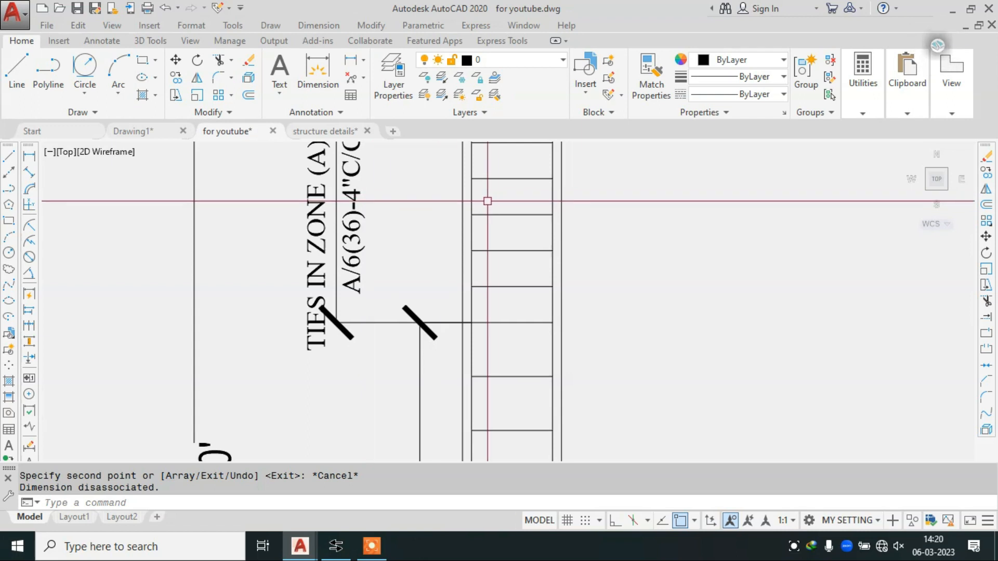
pyautogui.scroll(-2, 510, 196)
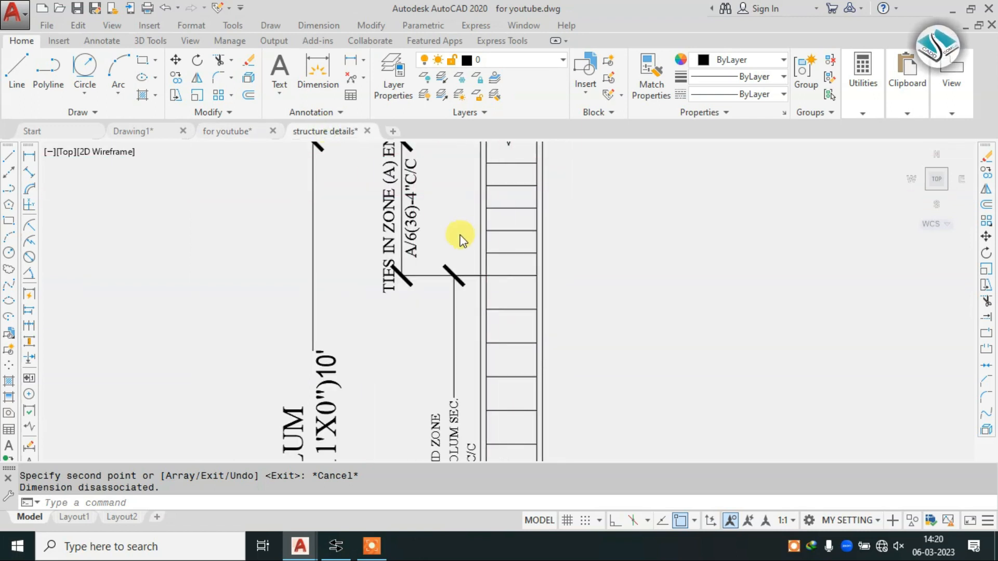
pyautogui.scroll(-5, 465, 255)
pyautogui.press('Escape')
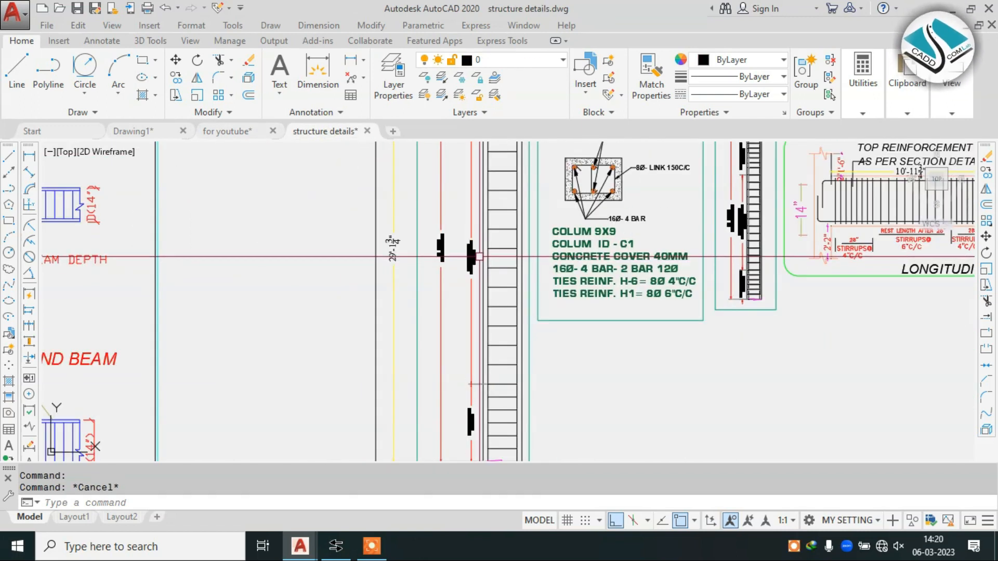
pyautogui.click(238, 132)
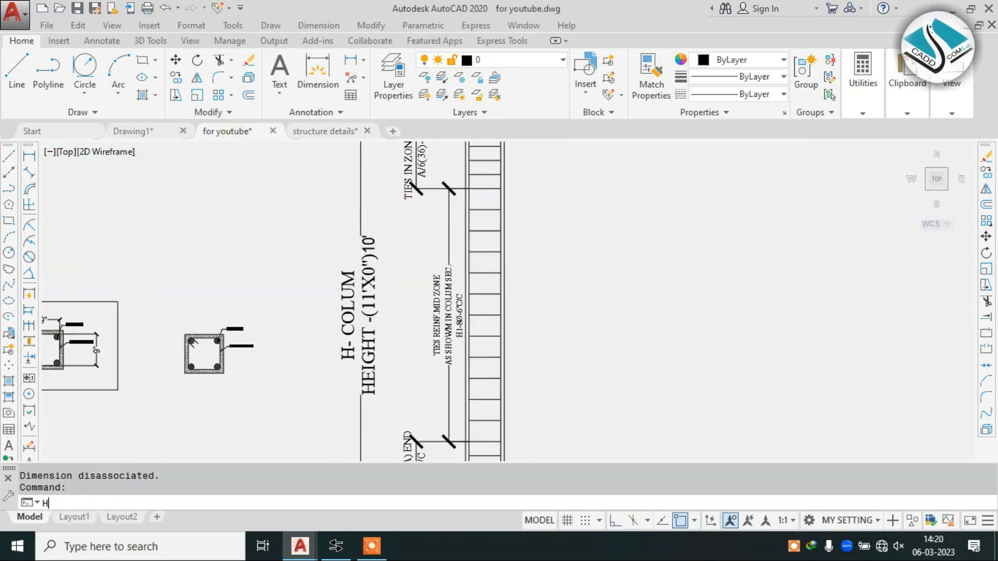
# Try to hatch the narrow cover strips along both sides of the column elevation with the AR-CONC pattern at scale 0.2
pyautogui.press('Escape')
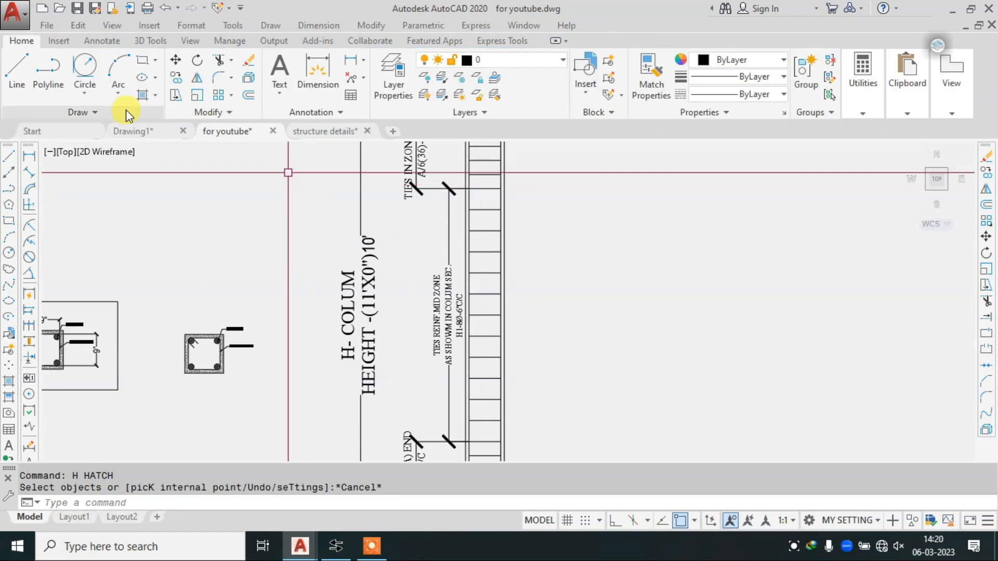
pyautogui.write('H')
pyautogui.press('Return')
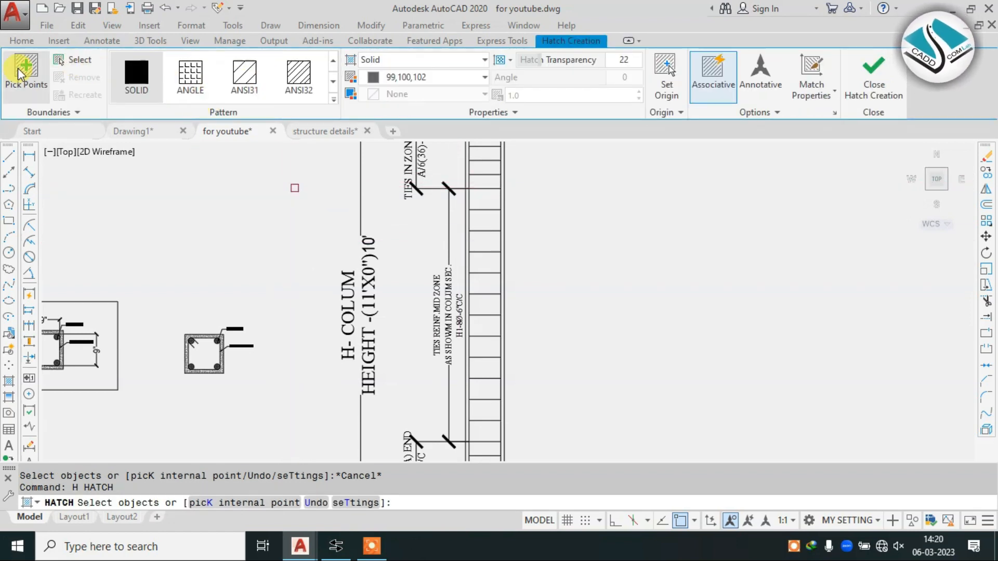
pyautogui.click(333, 99)
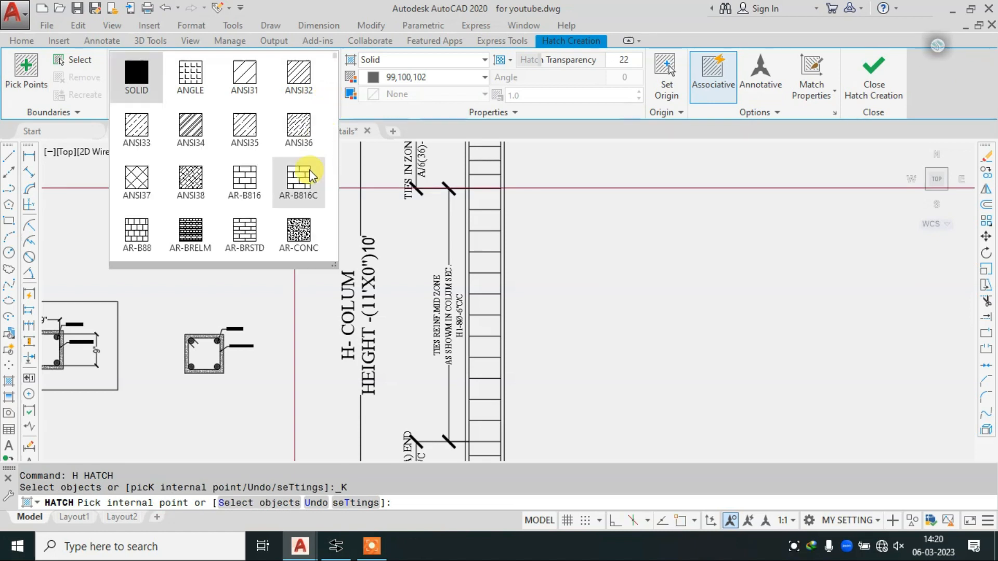
pyautogui.click(299, 230)
pyautogui.scroll(3, 412, 222)
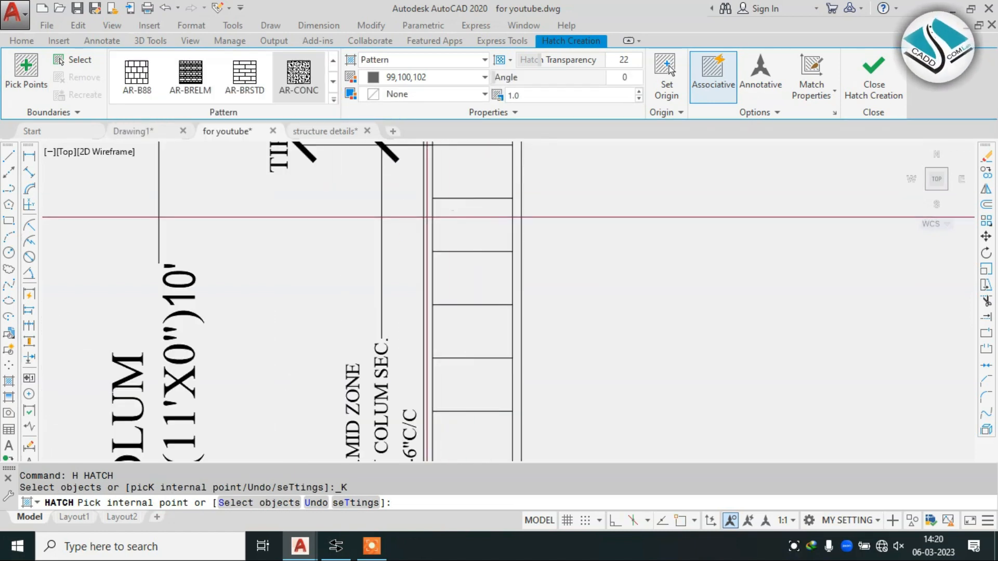
pyautogui.click(427, 217)
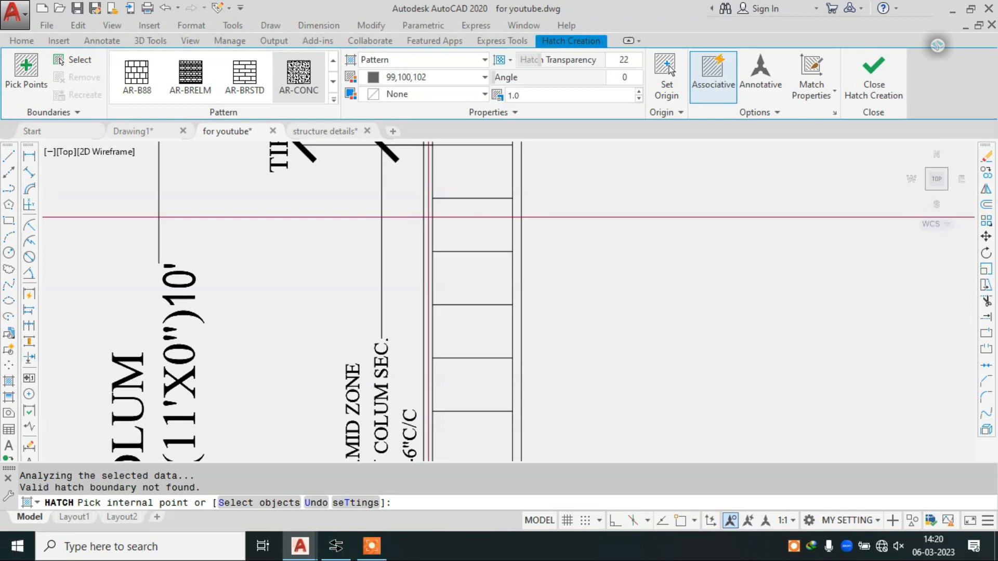
pyautogui.scroll(-2, 512, 216)
pyautogui.scroll(2, 519, 216)
pyautogui.click(507, 224)
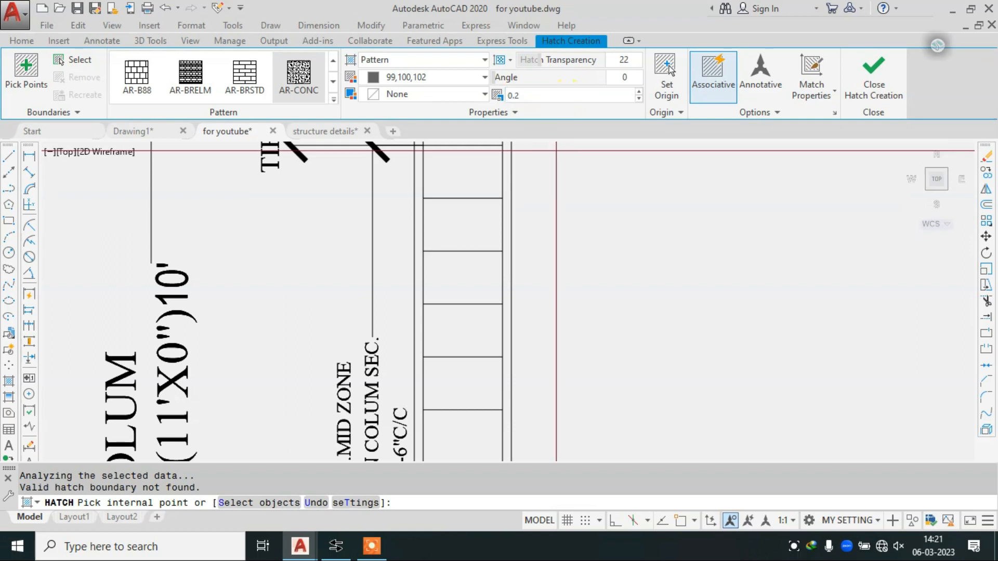
pyautogui.scroll(-3, 514, 320)
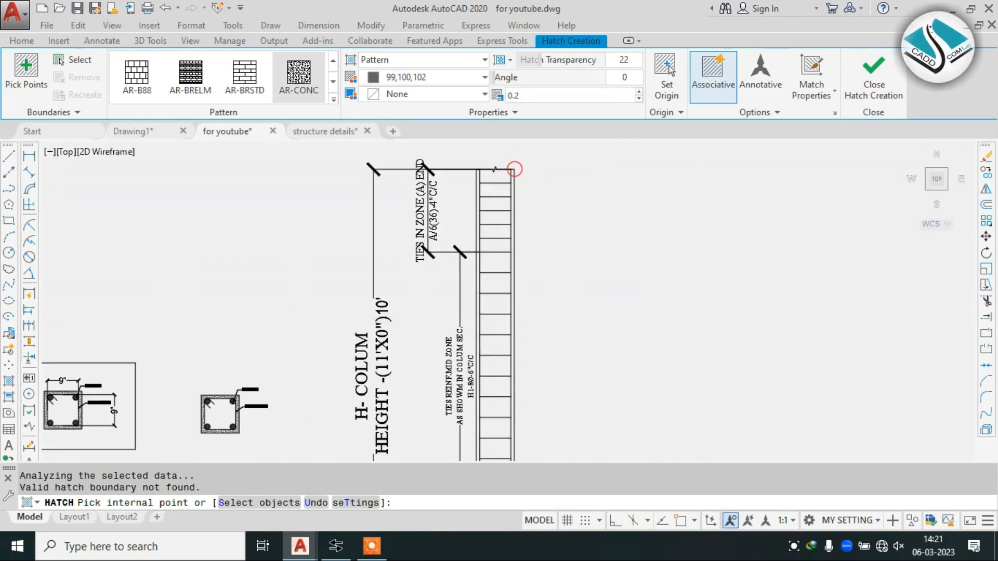
pyautogui.press('Escape')
pyautogui.scroll(2, 477, 177)
pyautogui.scroll(5, 519, 175)
pyautogui.click(701, 296)
pyautogui.click(648, 314)
pyautogui.scroll(-7, 520, 203)
pyautogui.press('Escape')
pyautogui.scroll(-3, 519, 207)
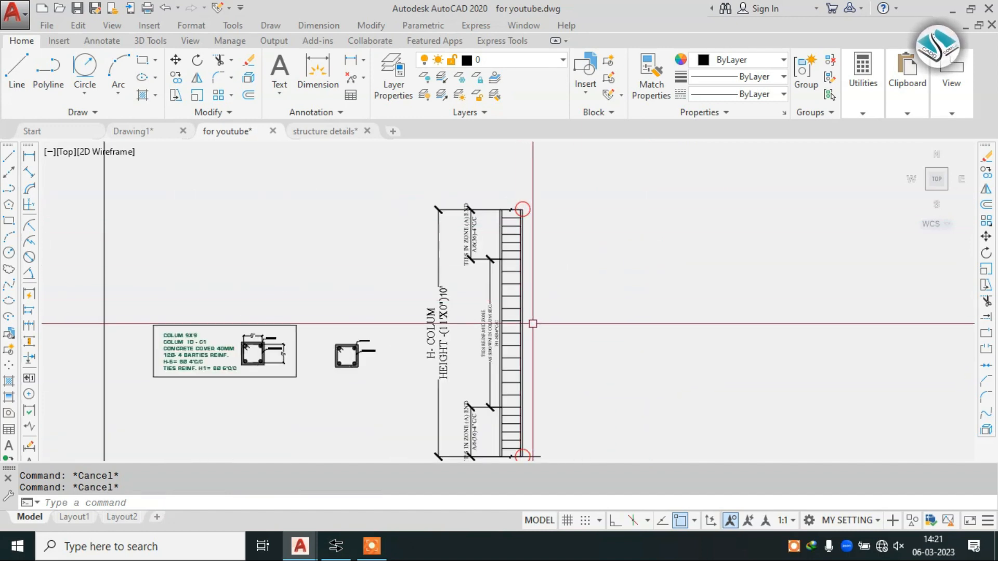
# Draw a rectangular frame around the entire column elevation and its dimension notes
pyautogui.write('REC')
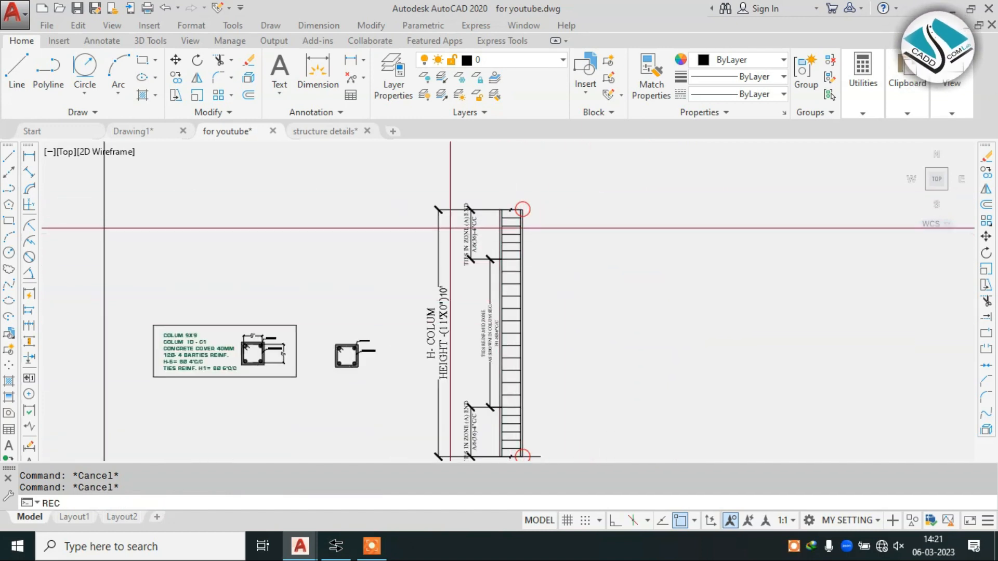
pyautogui.press('Return')
pyautogui.click(403, 191)
pyautogui.moveTo(459, 336); pyautogui.dragTo(457, 212, button='middle')
pyautogui.scroll(-3, 576, 370)
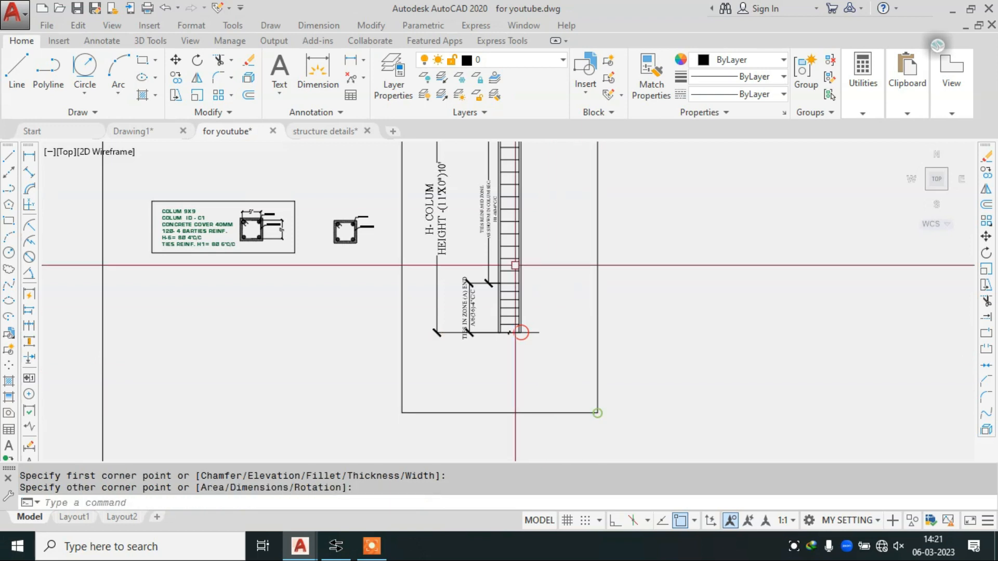
pyautogui.scroll(3, 562, 375)
pyautogui.press('Escape')
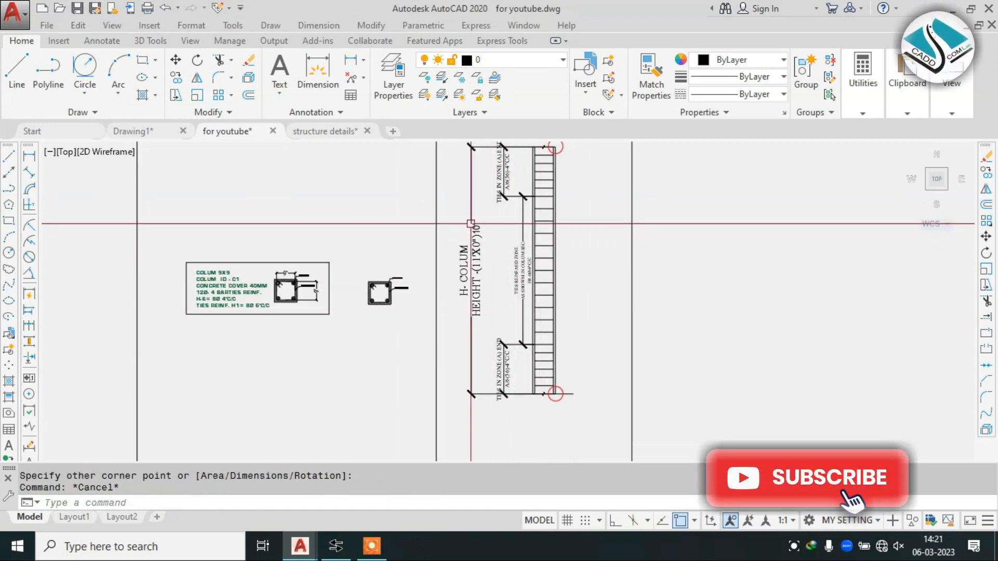
pyautogui.scroll(2, 353, 298)
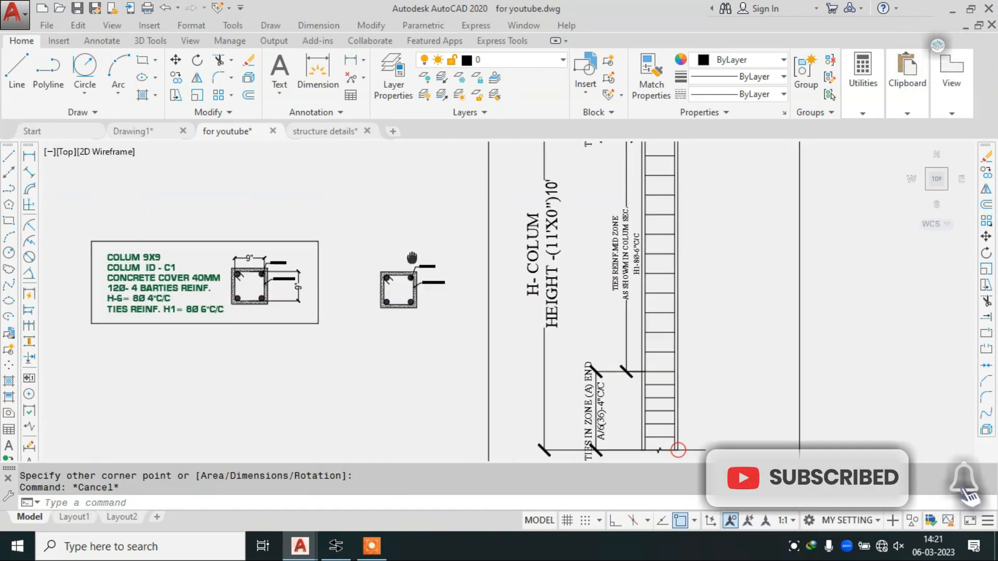
pyautogui.moveTo(410, 255); pyautogui.dragTo(488, 306, button='middle')
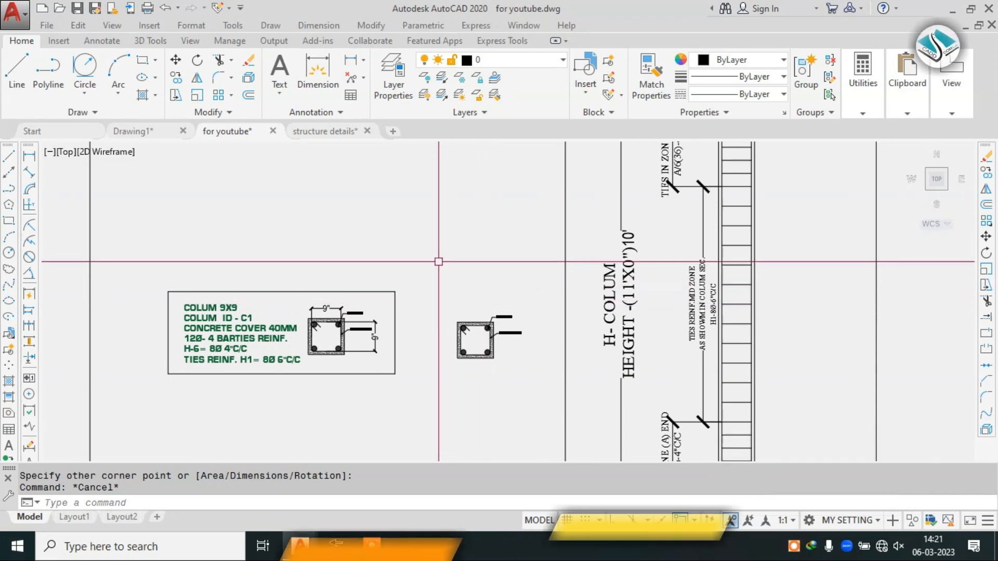
pyautogui.scroll(2, 437, 342)
pyautogui.scroll(-2, 438, 336)
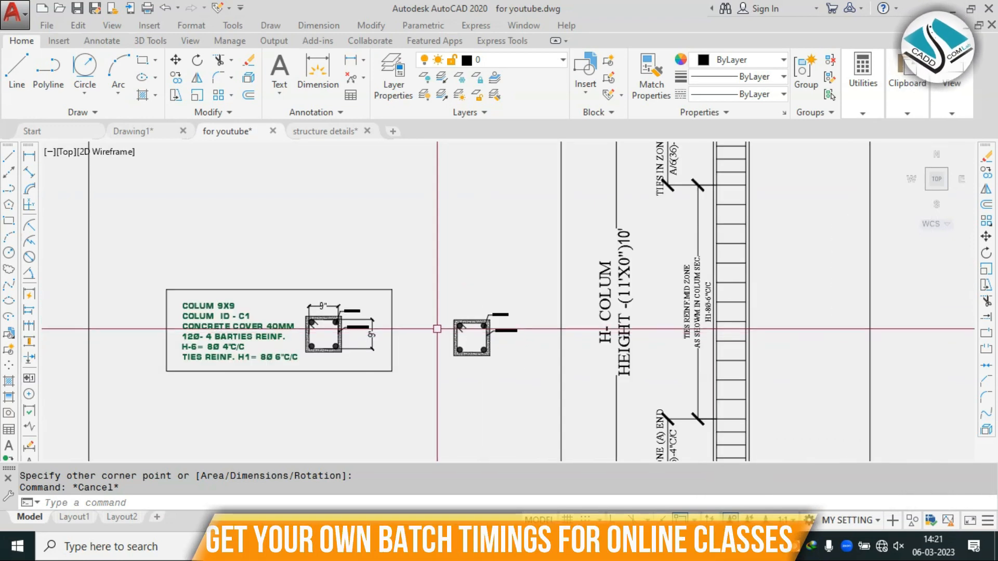
pyautogui.moveTo(603, 381)
pyautogui.mouseDown(button='middle')
pyautogui.moveTo(533, 275)
pyautogui.moveTo(559, 333)
pyautogui.moveTo(606, 394)
pyautogui.mouseUp(button='middle')
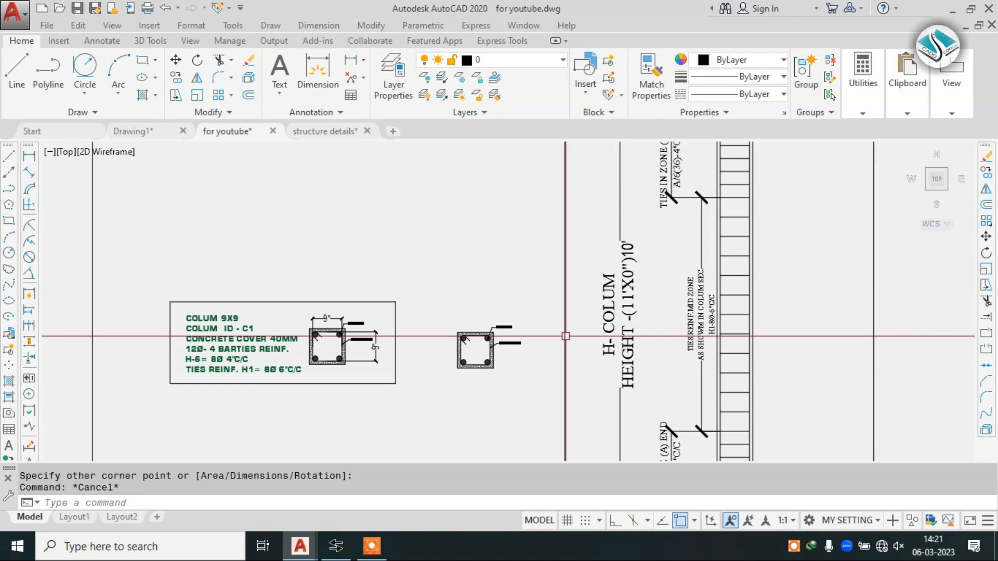
pyautogui.scroll(-2, 559, 324)
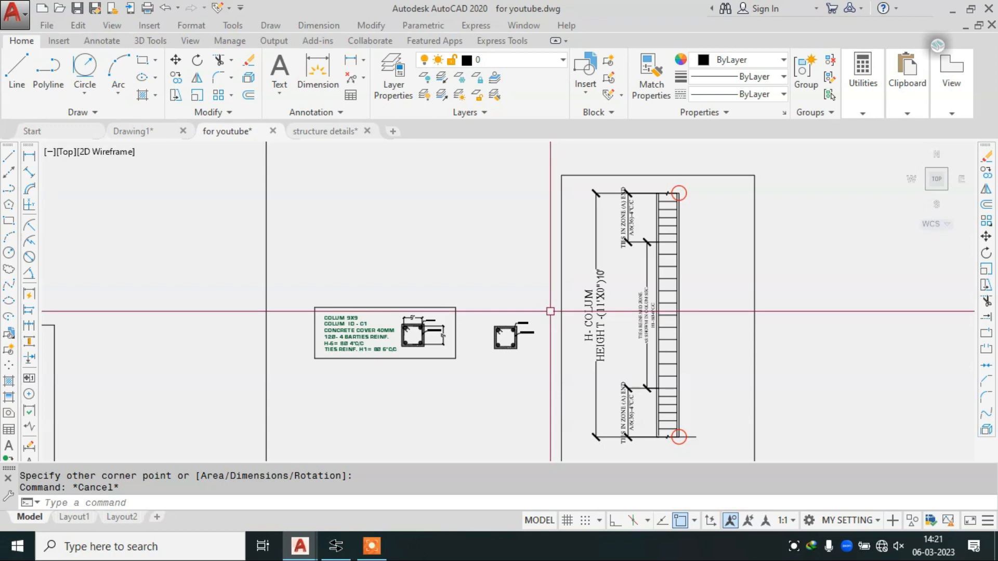
# Erase the stray object in the empty area above the framed column elevation
pyautogui.scroll(-4, 550, 311)
pyautogui.scroll(-2, 439, 337)
pyautogui.moveTo(337, 319); pyautogui.dragTo(492, 318, button='middle')
pyautogui.scroll(3, 713, 201)
pyautogui.click(746, 174)
pyautogui.click(617, 265)
pyautogui.write('e')
pyautogui.press('space')
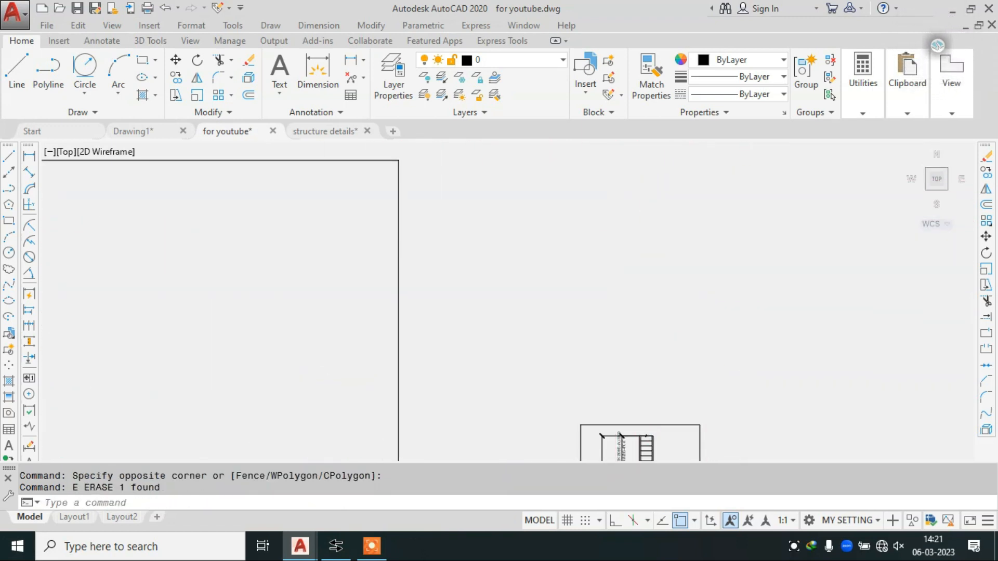
# Review the finished sheet, checking the COLUM 9X9 section detail with its notes and the framed column elevation
pyautogui.scroll(-4, 615, 264)
pyautogui.scroll(-4, 541, 267)
pyautogui.scroll(6, 153, 321)
pyautogui.scroll(-2, 387, 290)
pyautogui.moveTo(552, 290); pyautogui.dragTo(190, 283, button='middle')
pyautogui.scroll(3, 723, 291)
pyautogui.scroll(-5, 724, 287)
pyautogui.moveTo(724, 286); pyautogui.dragTo(448, 260, button='middle')
pyautogui.scroll(4, 449, 264)
pyautogui.scroll(2, 454, 259)
pyautogui.moveTo(547, 213); pyautogui.dragTo(452, 383, button='middle')
pyautogui.scroll(6, 550, 308)
pyautogui.scroll(2, 578, 300)
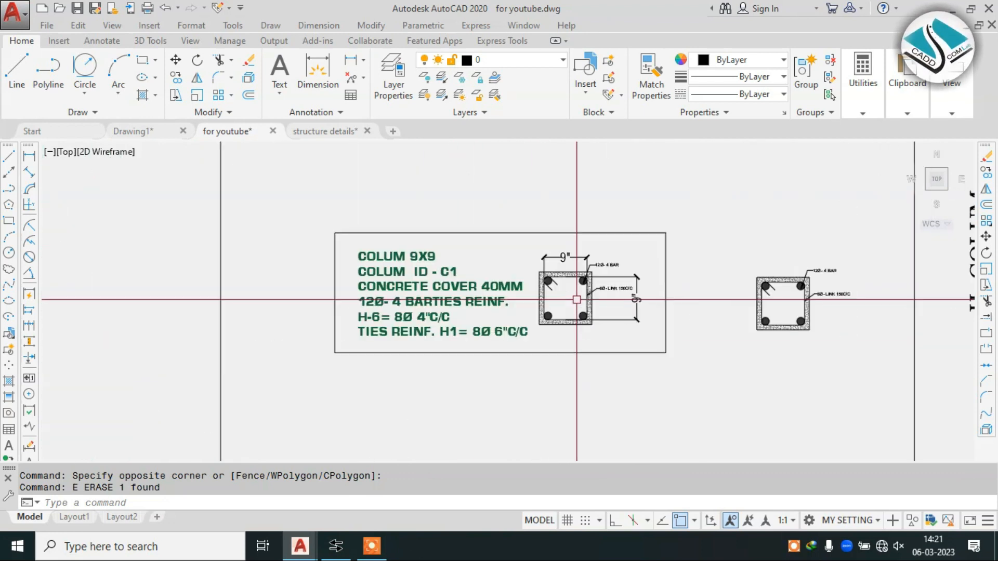
pyautogui.scroll(-2, 711, 306)
pyautogui.moveTo(711, 307)
pyautogui.mouseDown(button='middle')
pyautogui.moveTo(641, 303)
pyautogui.moveTo(436, 343)
pyautogui.mouseUp(button='middle')
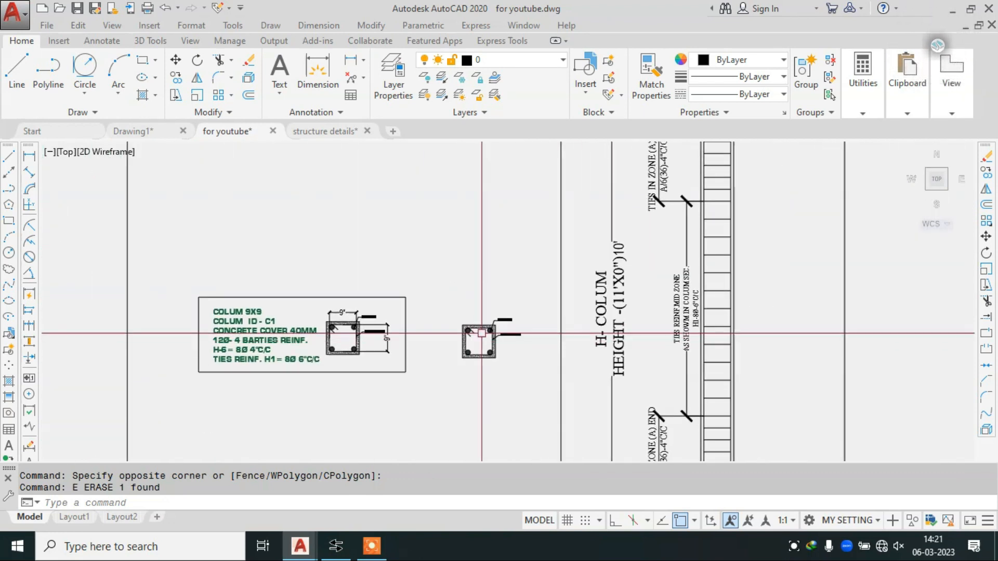
pyautogui.click(371, 546)
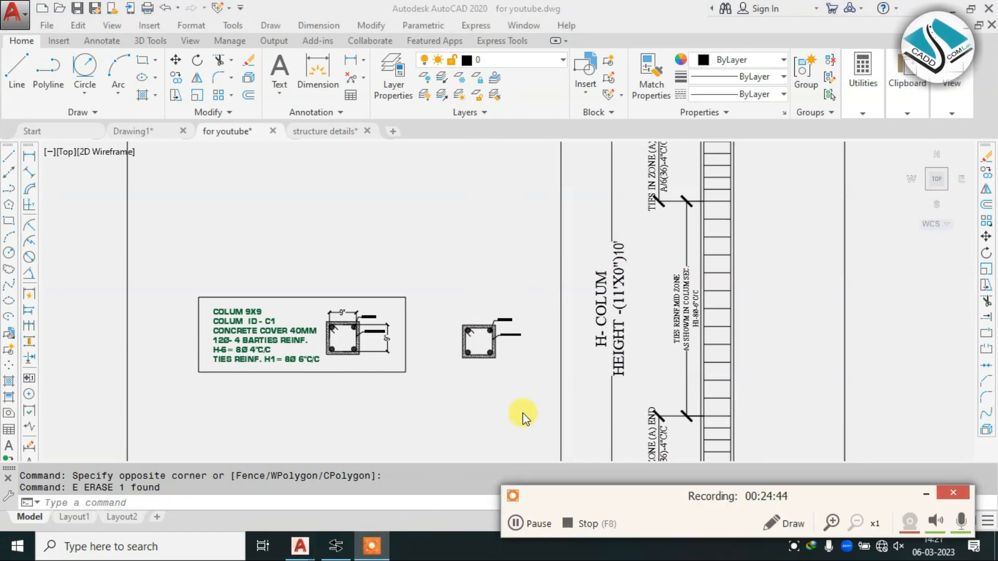